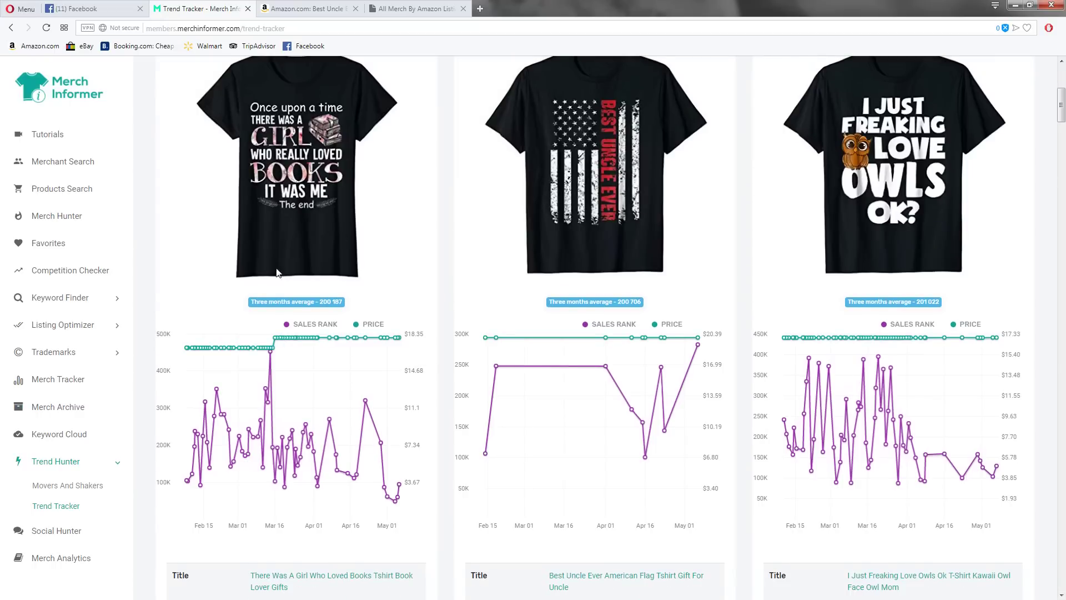
# Examine the three-month average rank and the sales rank and price chart of the book-lover girl shirt
pyautogui.moveTo(250, 301); pyautogui.dragTo(344, 302)
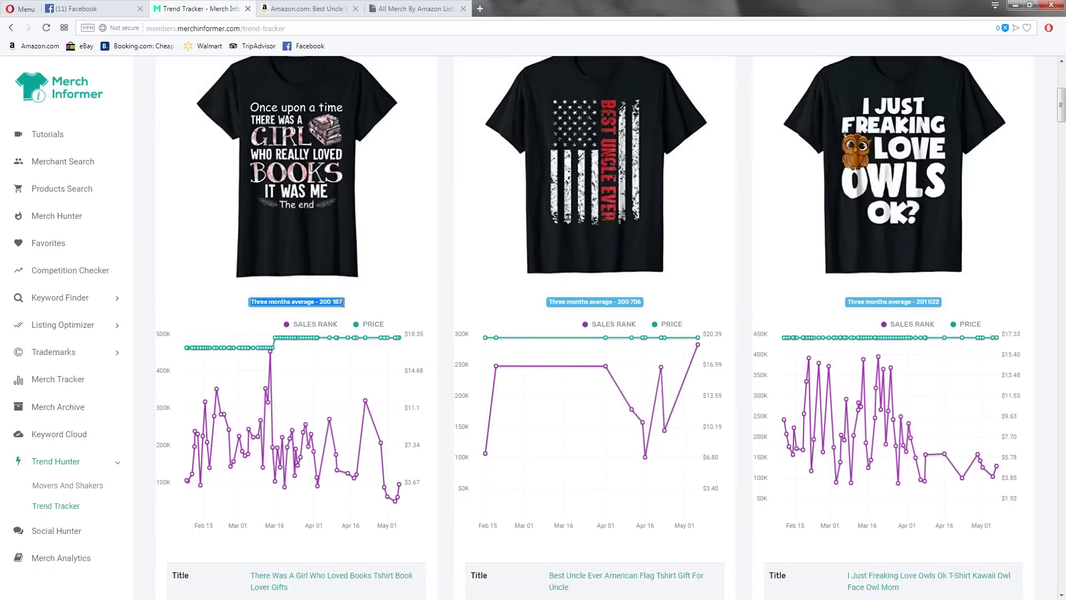
pyautogui.click(372, 304)
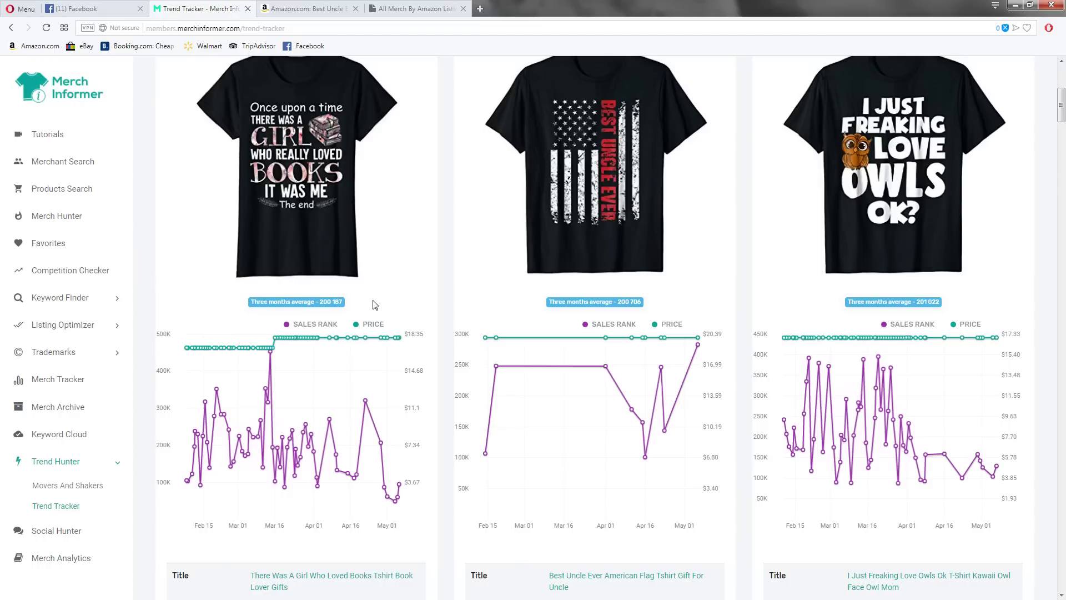
pyautogui.scroll(-2, 341, 466)
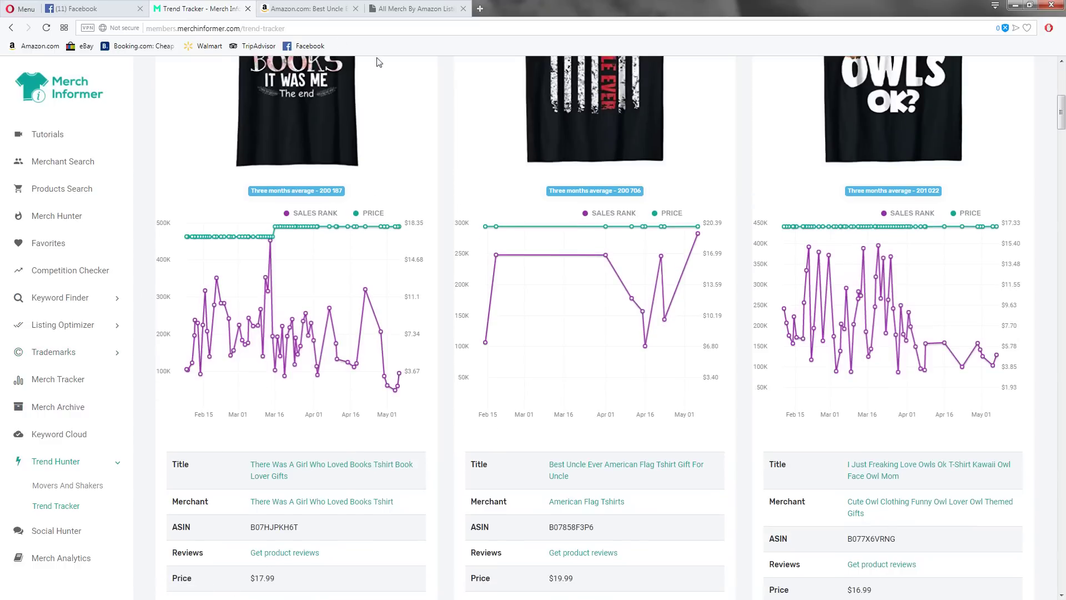
# Run the Trend Tracker search again for a three-month period with an average BSR of 200 000 - 300 000
pyautogui.scroll(8, 383, 305)
pyautogui.click(276, 164)
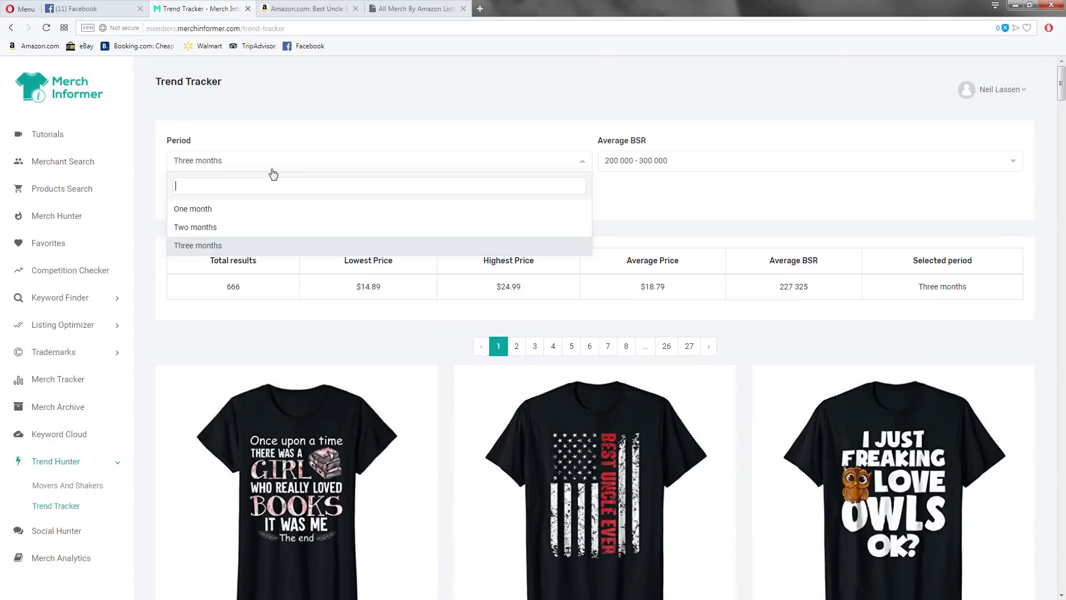
pyautogui.click(214, 245)
pyautogui.click(650, 160)
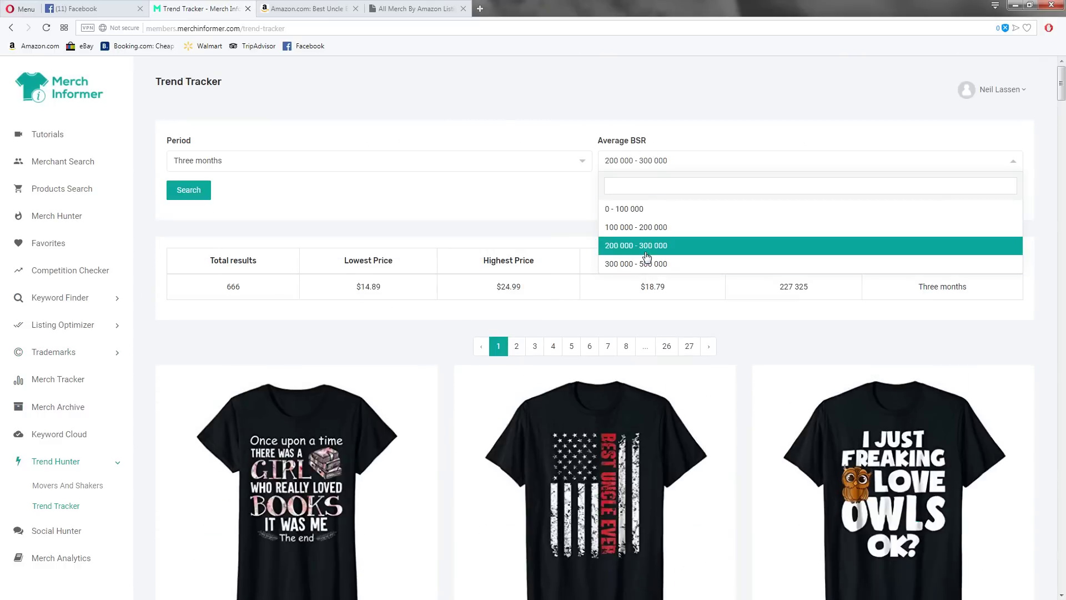
pyautogui.click(648, 256)
pyautogui.click(647, 163)
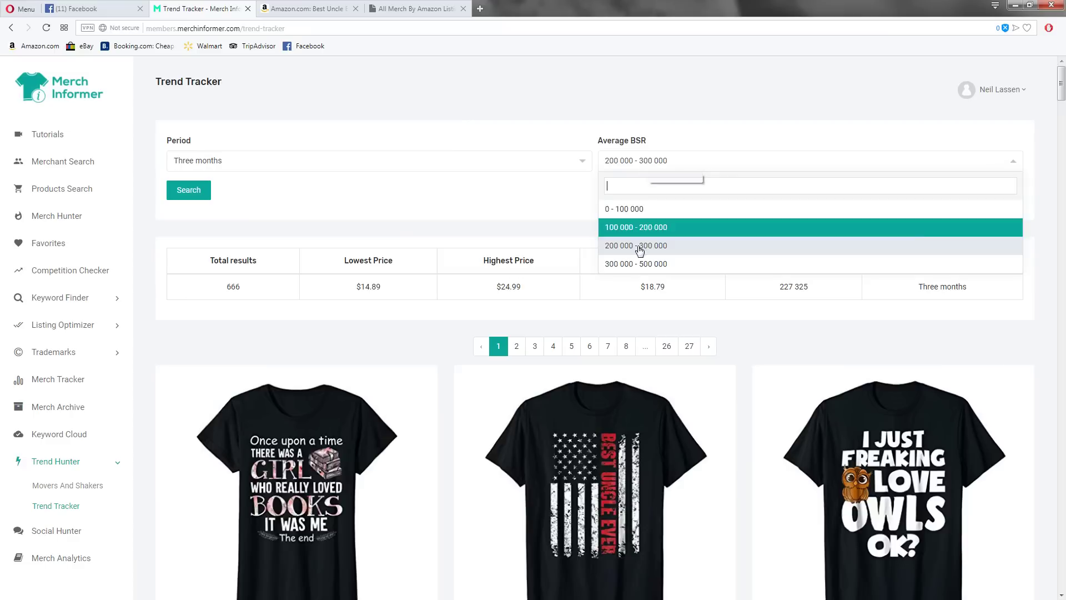
pyautogui.click(648, 251)
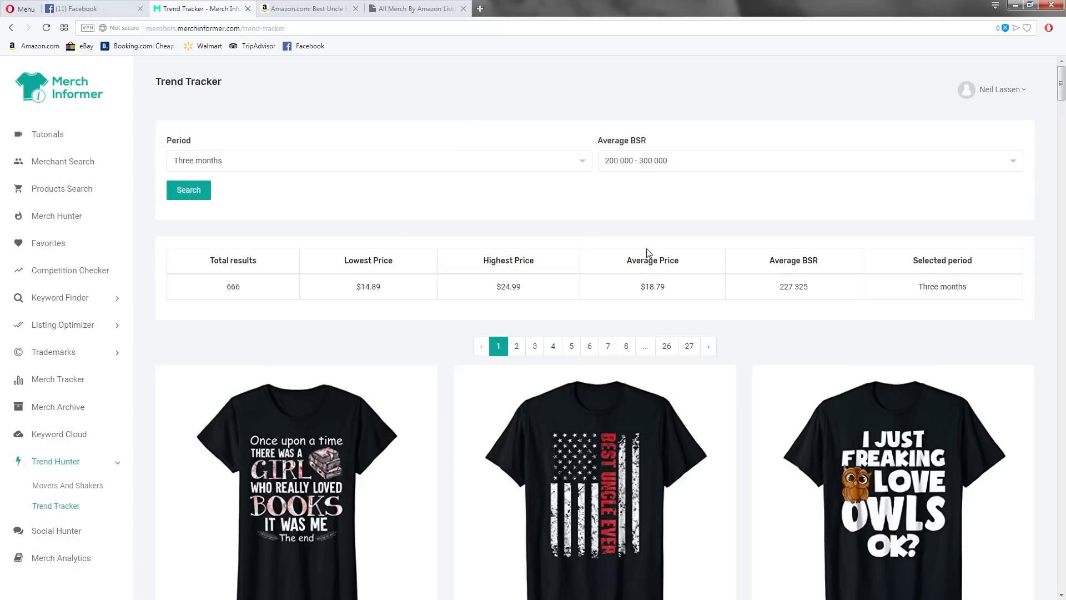
pyautogui.click(189, 196)
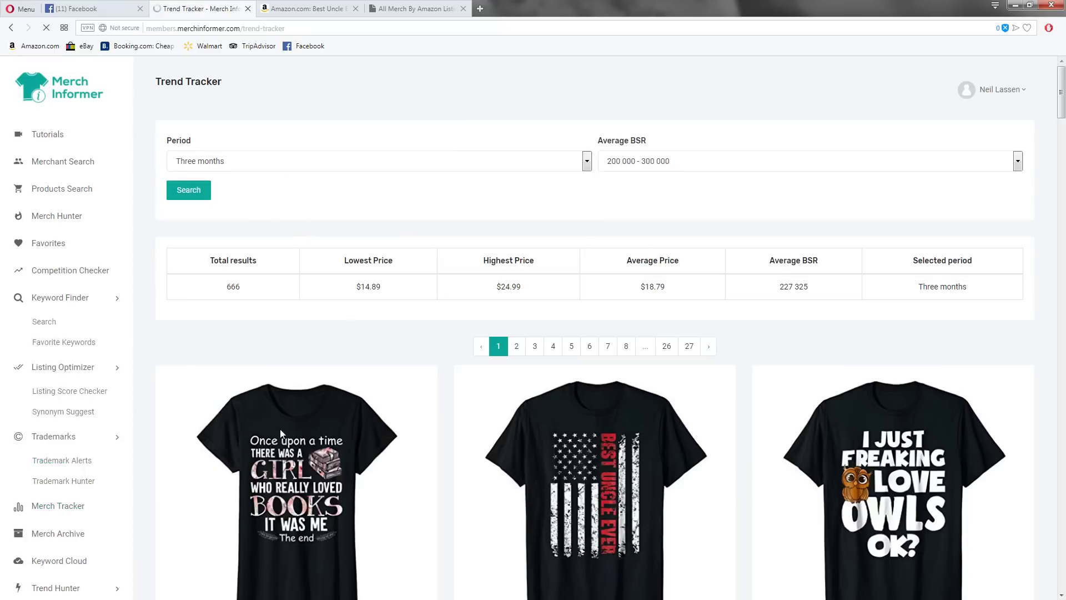
pyautogui.scroll(-4, 443, 494)
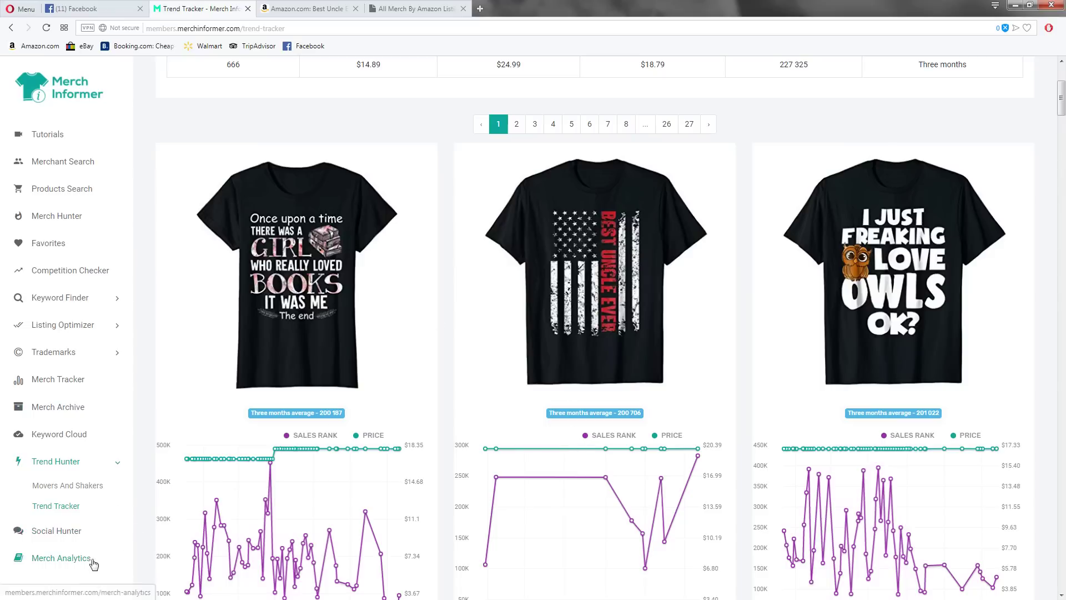
# Search Pinterest in Social Hunter for "funny book shirt"
pyautogui.click(81, 541)
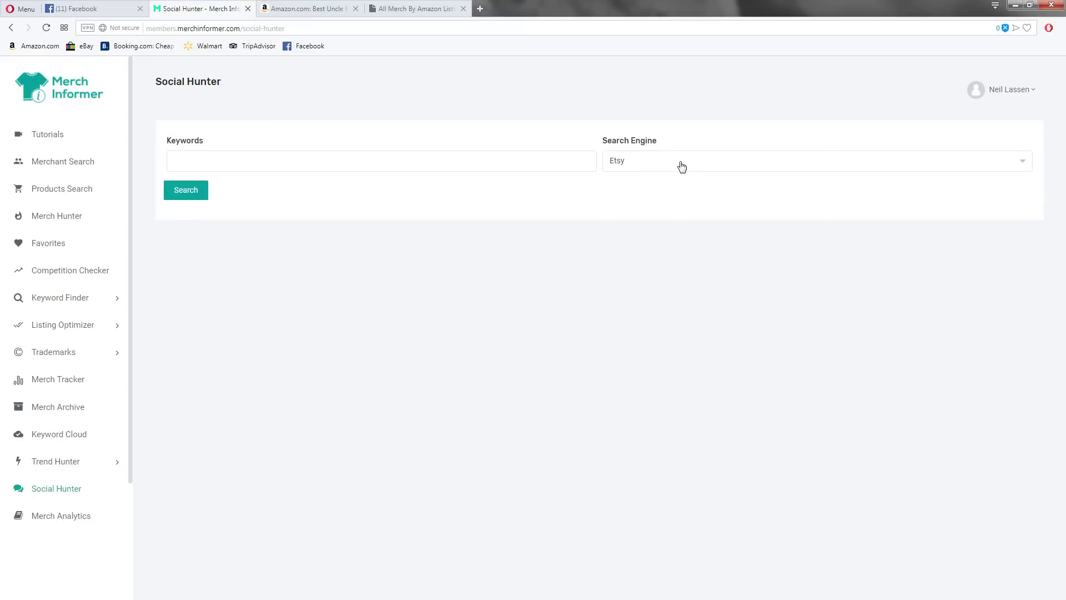
pyautogui.click(678, 164)
pyautogui.click(631, 228)
pyautogui.click(290, 166)
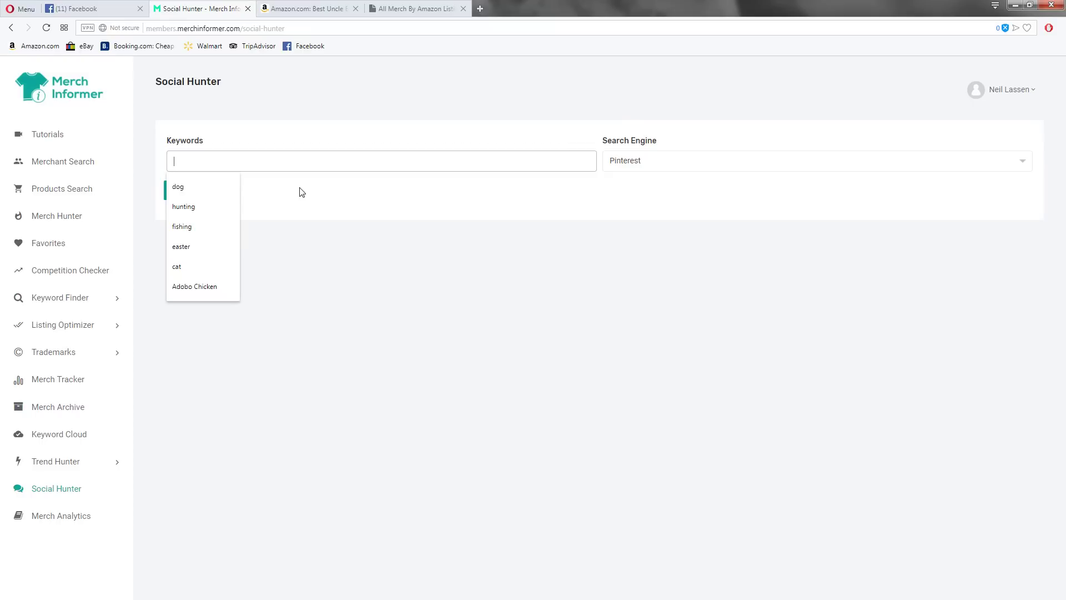
pyautogui.write('fun')
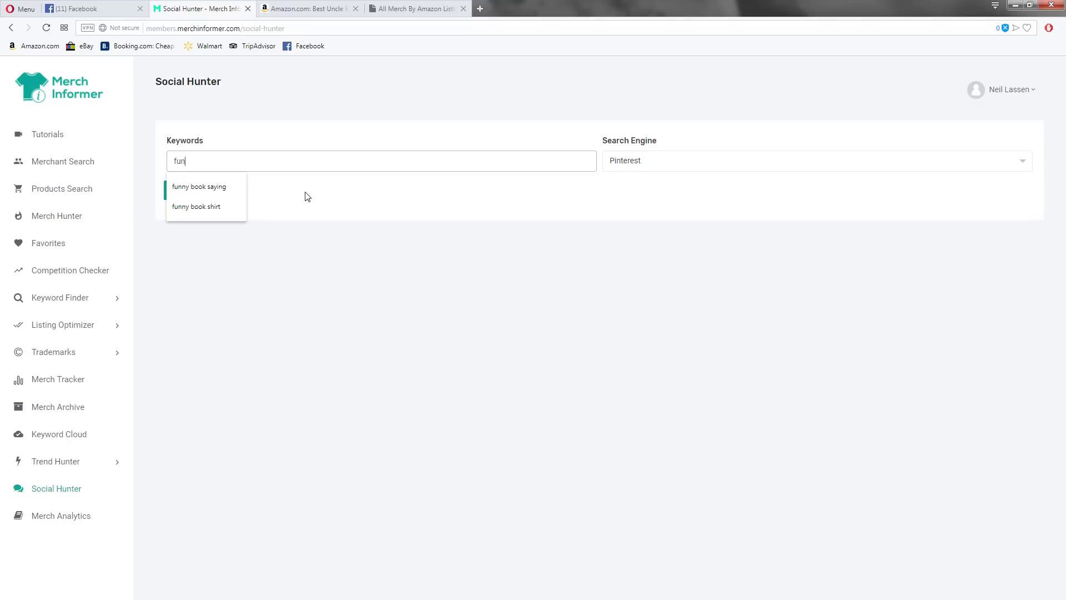
pyautogui.write('ny book shirt')
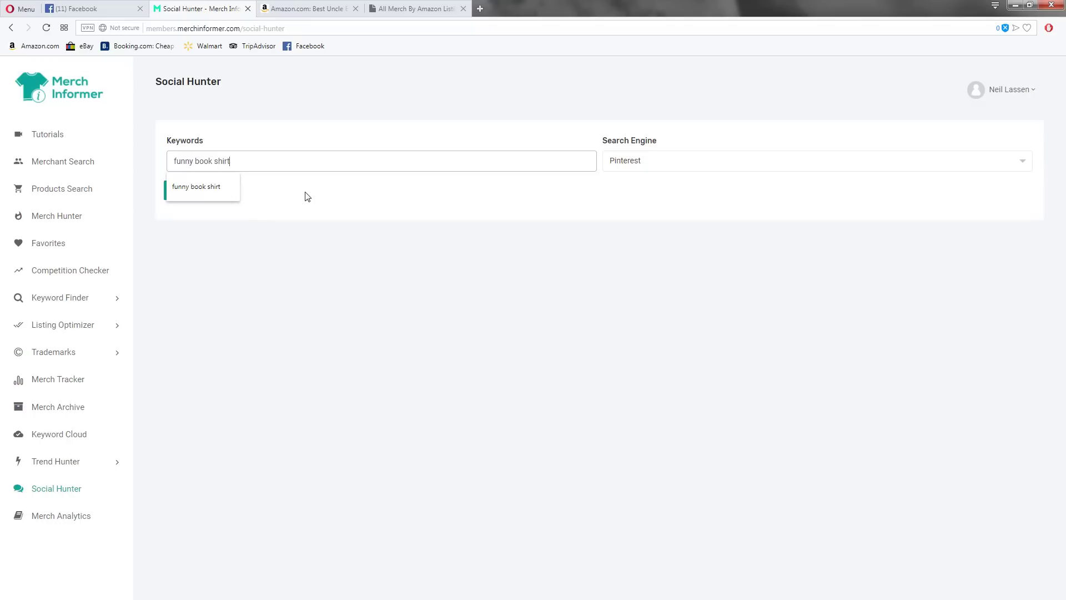
pyautogui.click(183, 192)
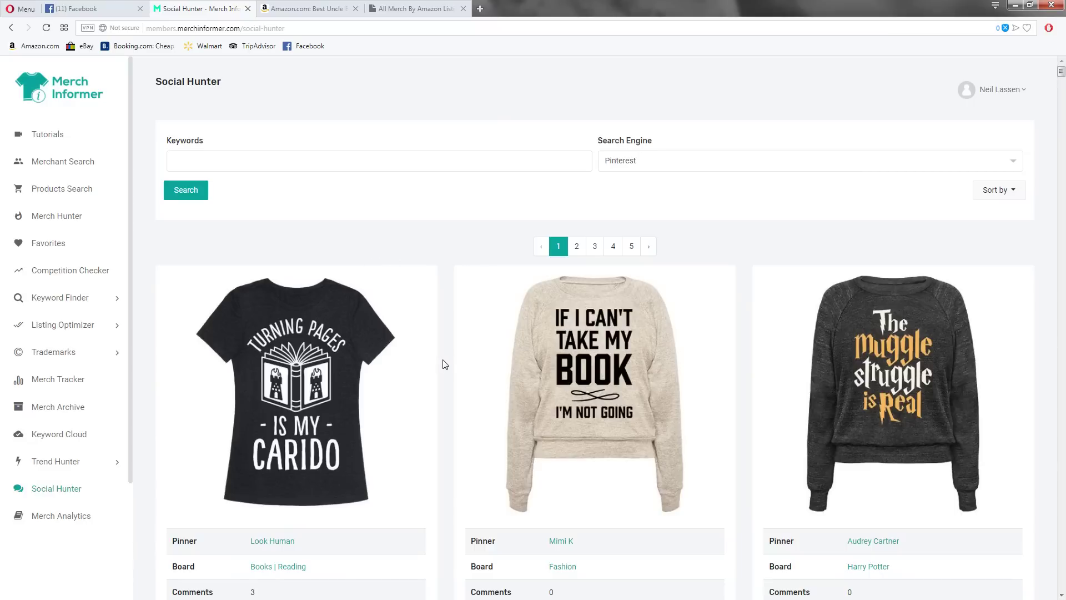
# Examine the details of the first Pinterest results, especially the repin count of the Turning Pages shirt
pyautogui.scroll(-2, 445, 383)
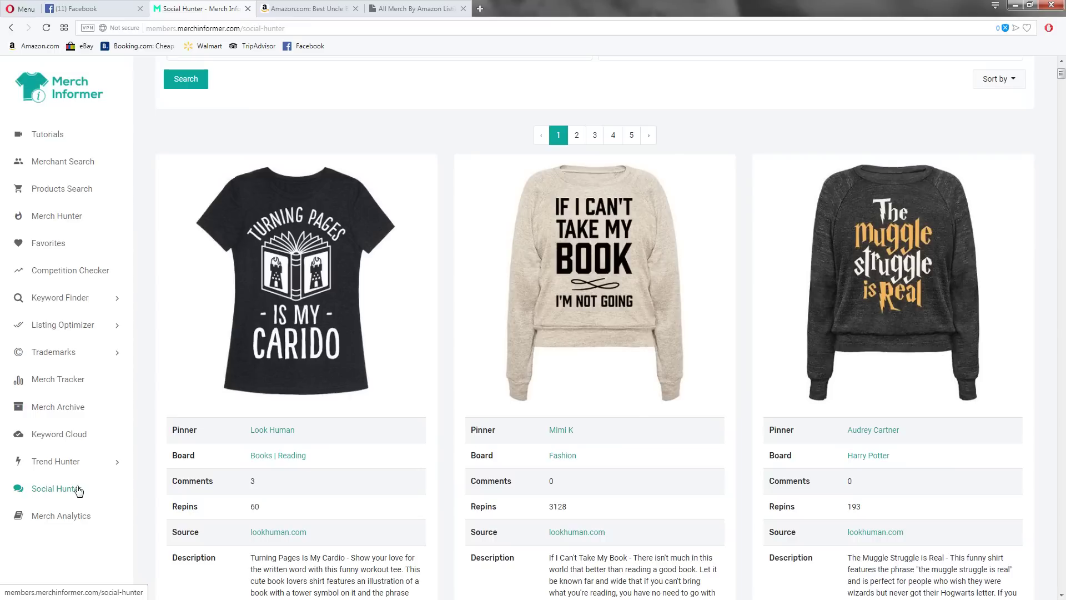
pyautogui.scroll(-2, 361, 409)
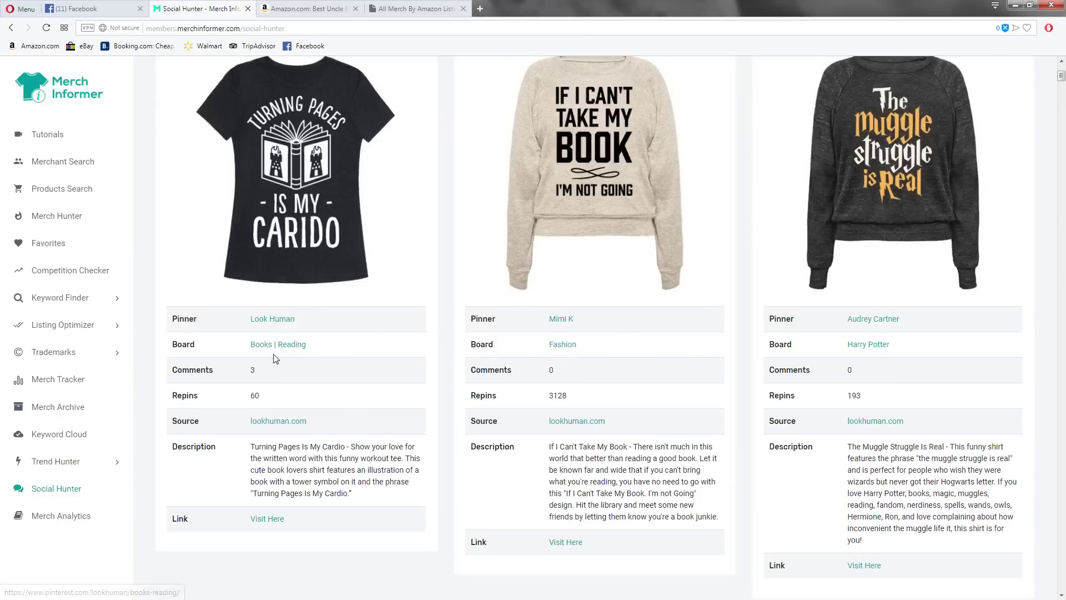
pyautogui.doubleClick(254, 396)
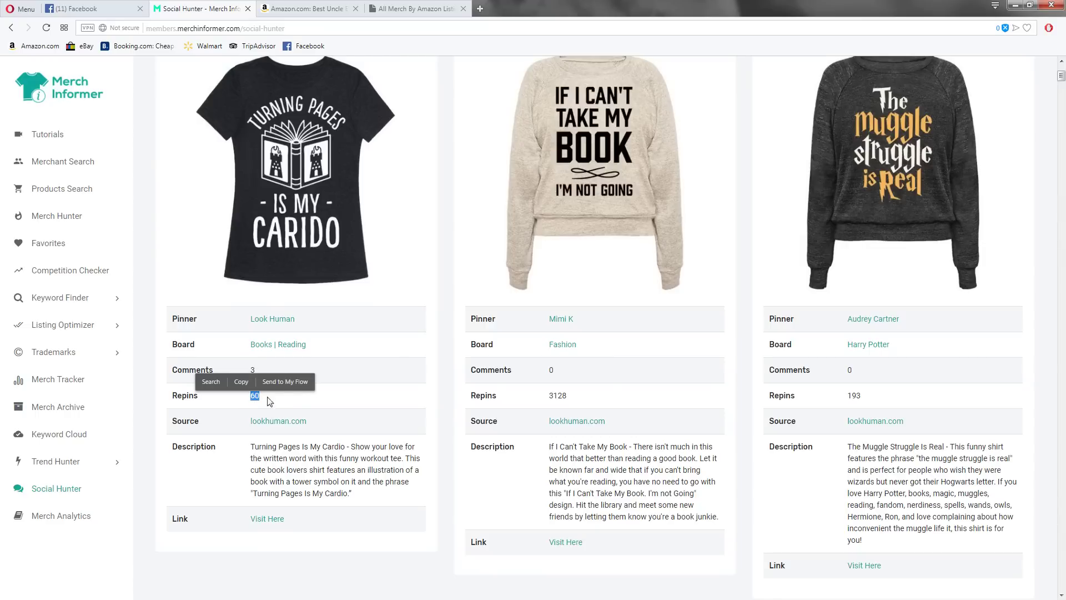
pyautogui.click(303, 401)
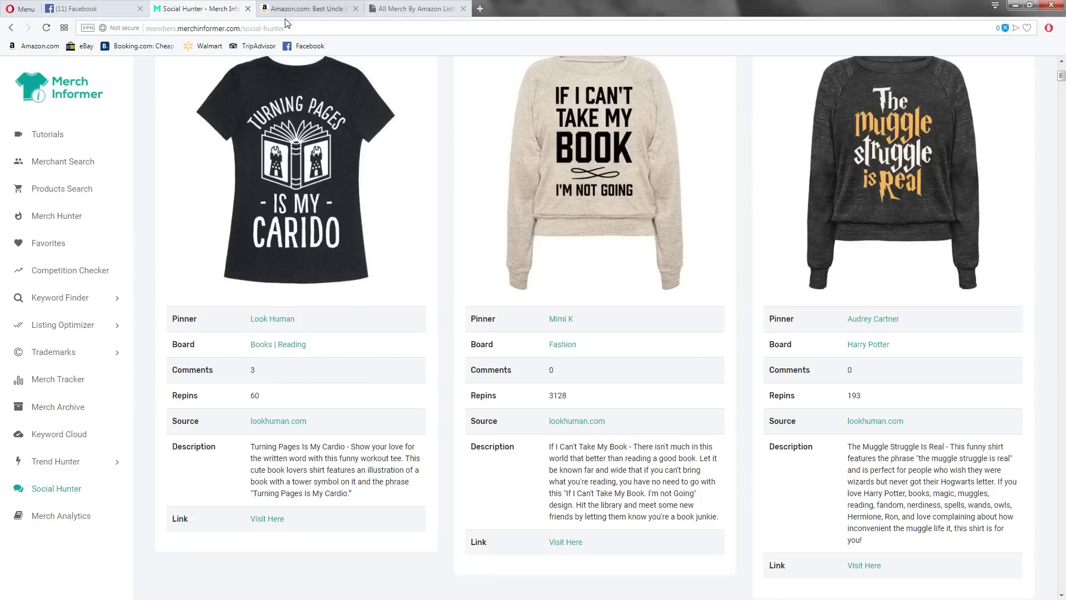
# Search the Merch by Amazon T-shirt listings for "turning pages is my cardio"
pyautogui.click(416, 9)
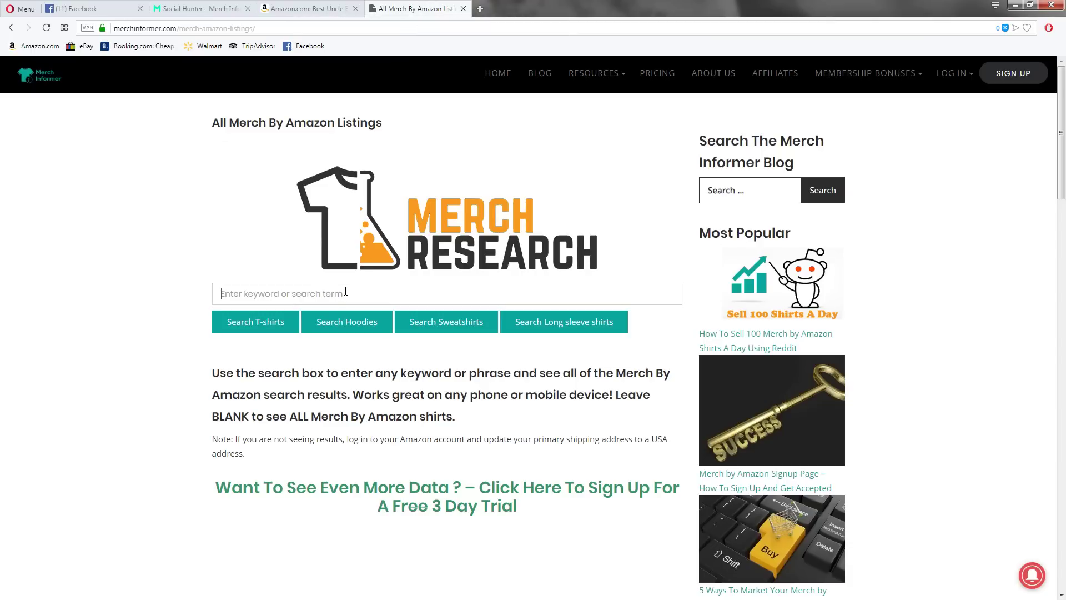
pyautogui.write('turning pages is my cardio')
pyautogui.click(266, 323)
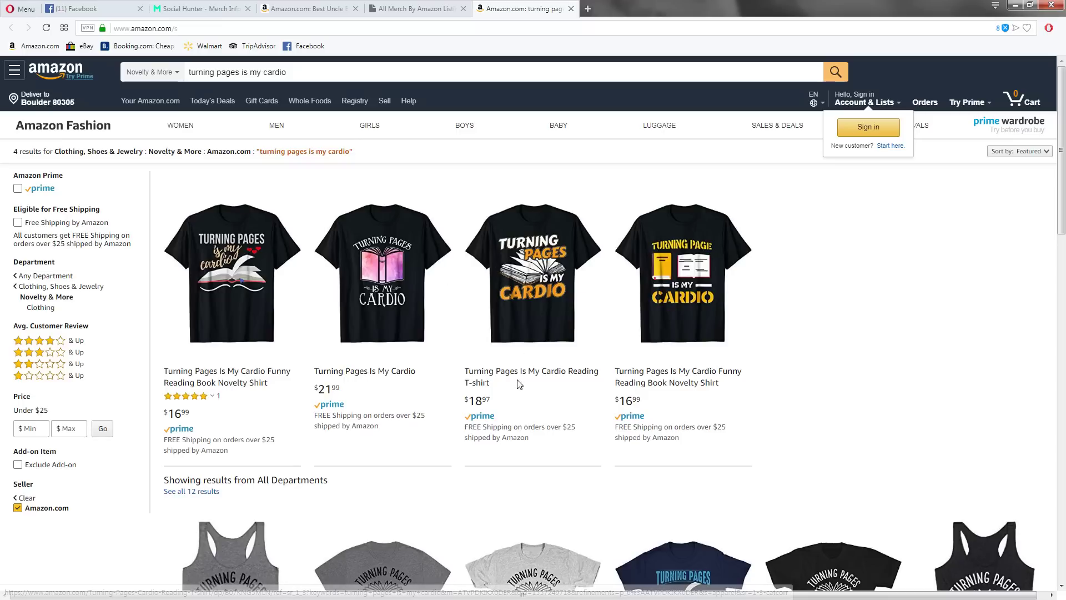
# Compare the Turning Pages shirt in Social Hunter with the matching Amazon listings
pyautogui.click(400, 8)
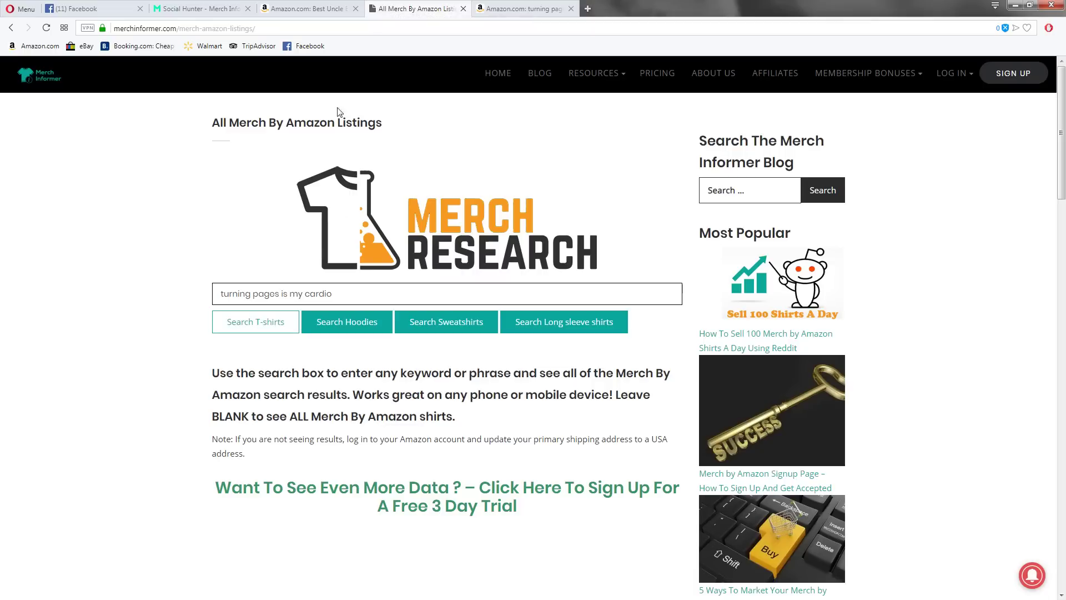
pyautogui.click(200, 8)
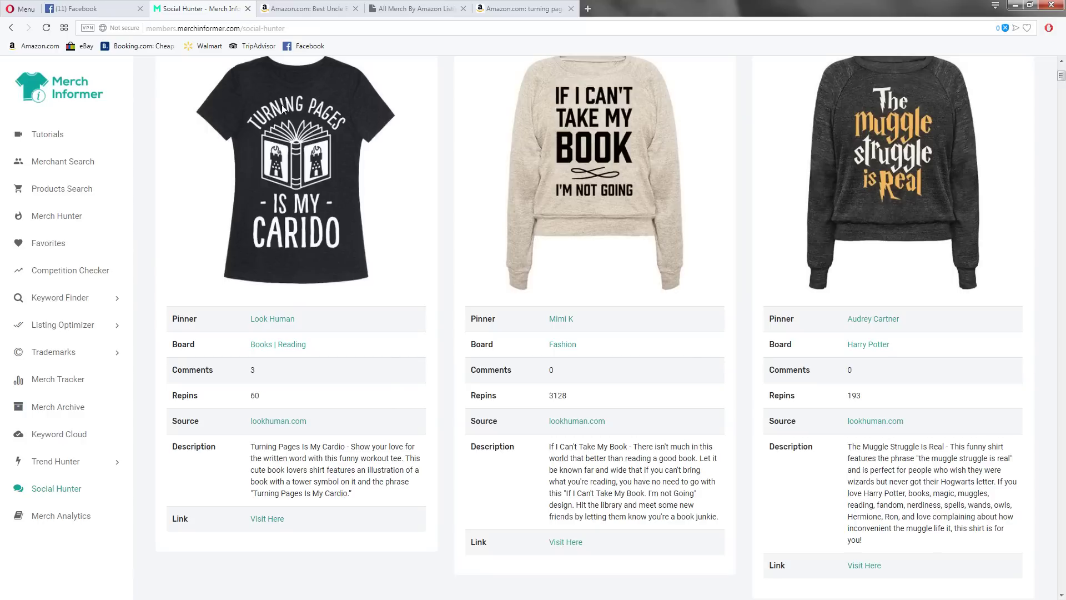
pyautogui.click(492, 5)
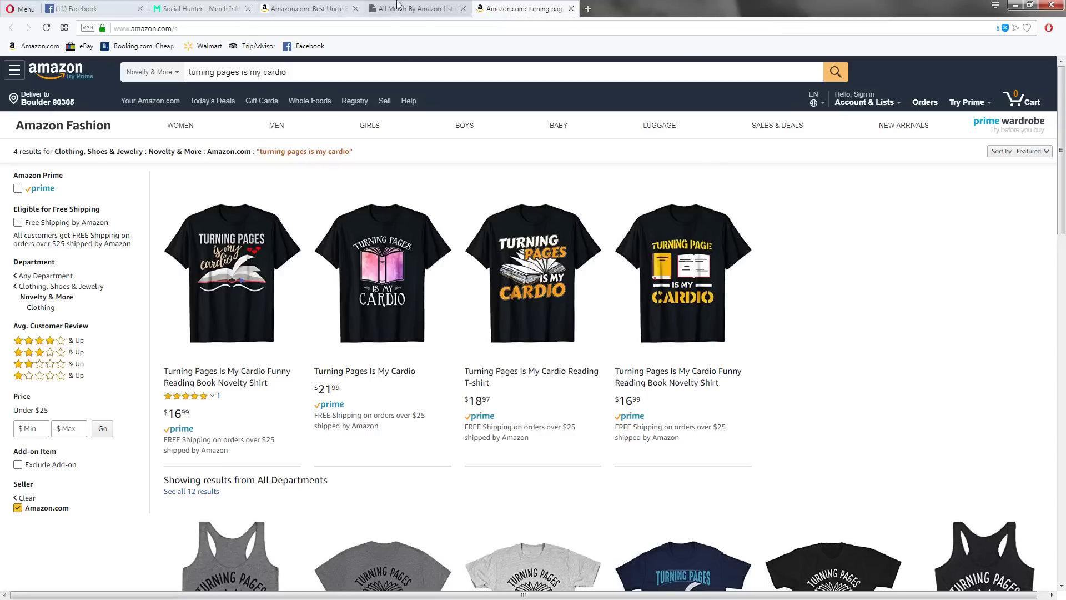
# Search the Merch by Amazon T-shirt listings for "flipping pages is my workout" and check the message above the results
pyautogui.click(416, 8)
pyautogui.click(347, 293)
pyautogui.moveTo(348, 293); pyautogui.dragTo(306, 296)
pyautogui.write('workout')
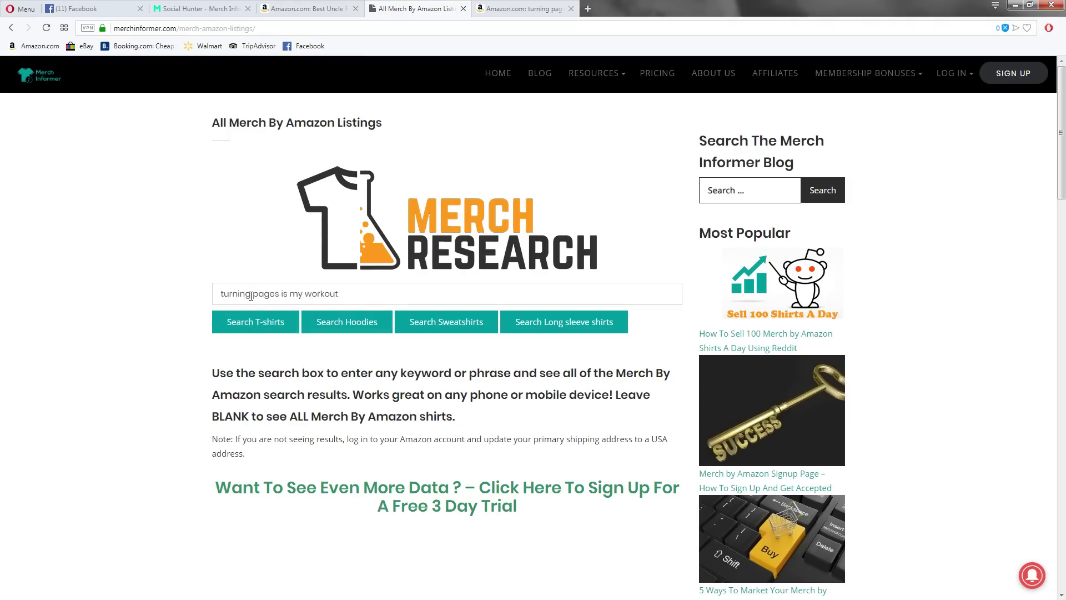
pyautogui.moveTo(251, 294); pyautogui.dragTo(193, 302)
pyautogui.write('flipping')
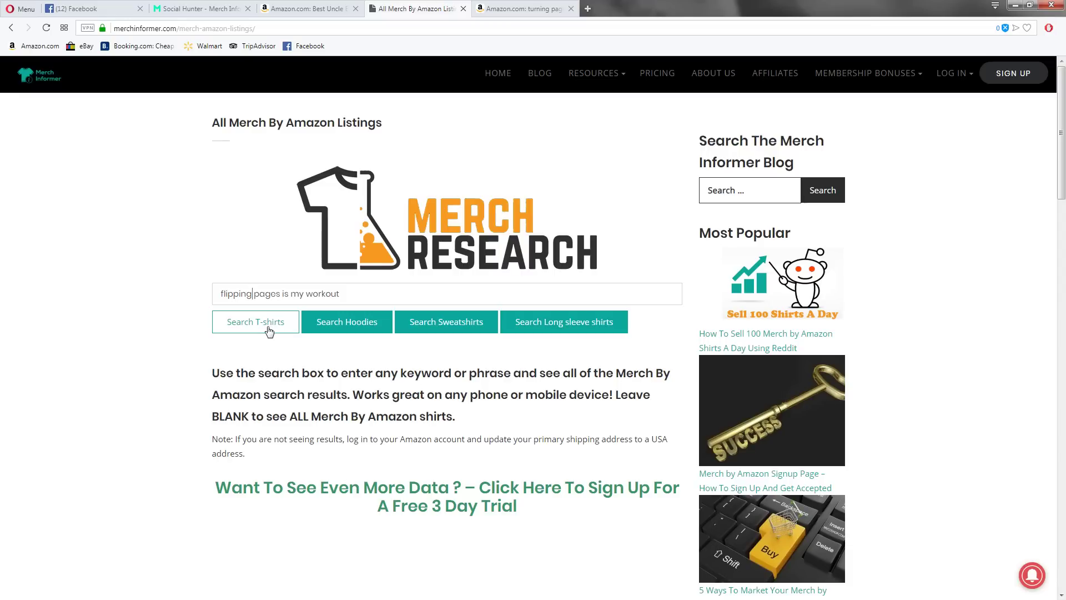
pyautogui.click(269, 331)
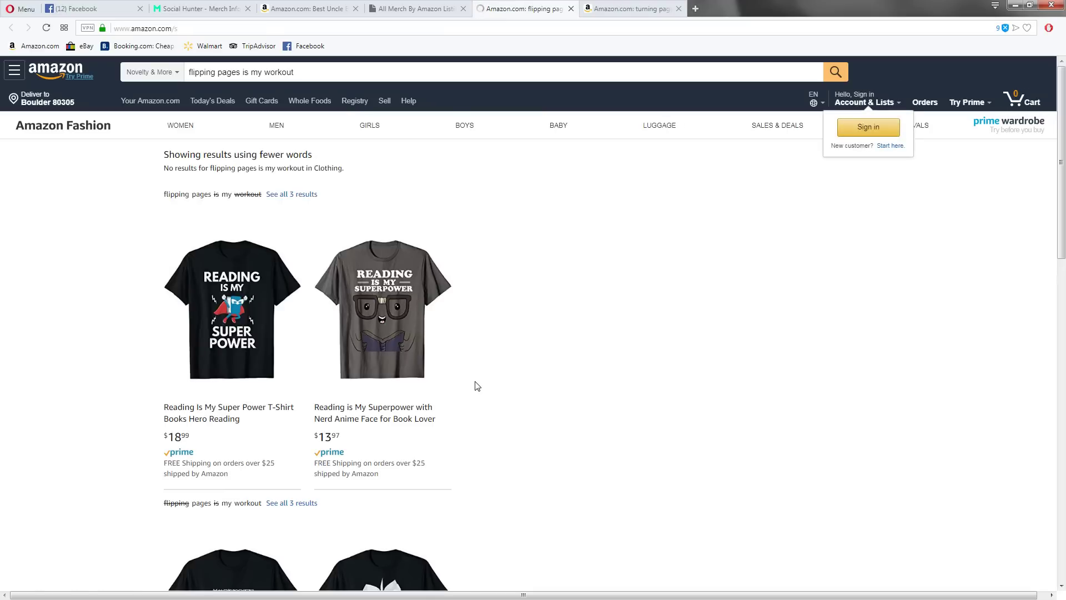
pyautogui.moveTo(357, 171); pyautogui.dragTo(165, 159)
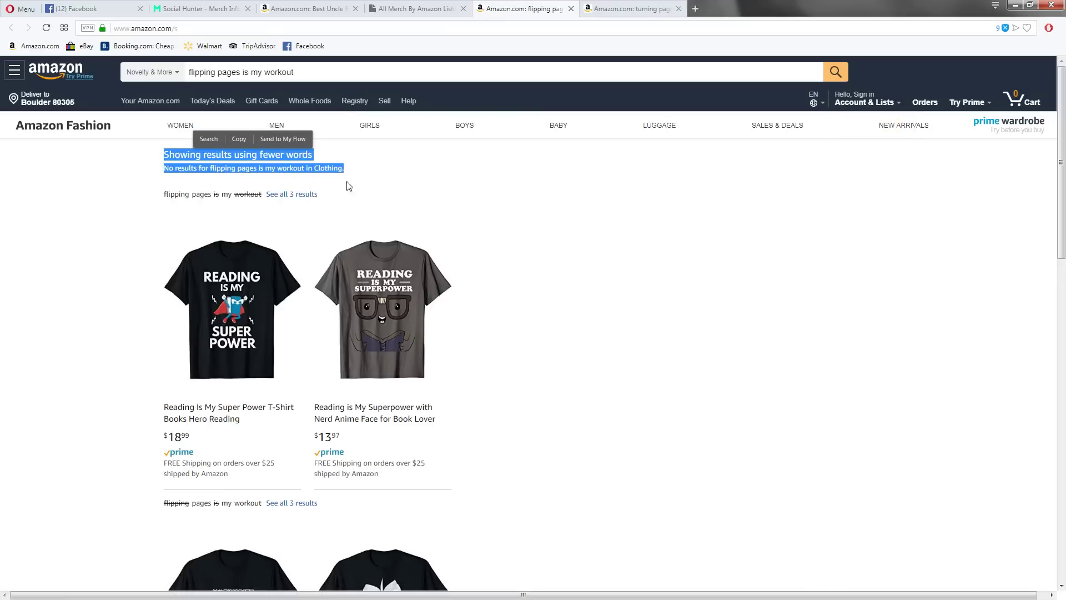
pyautogui.click(279, 171)
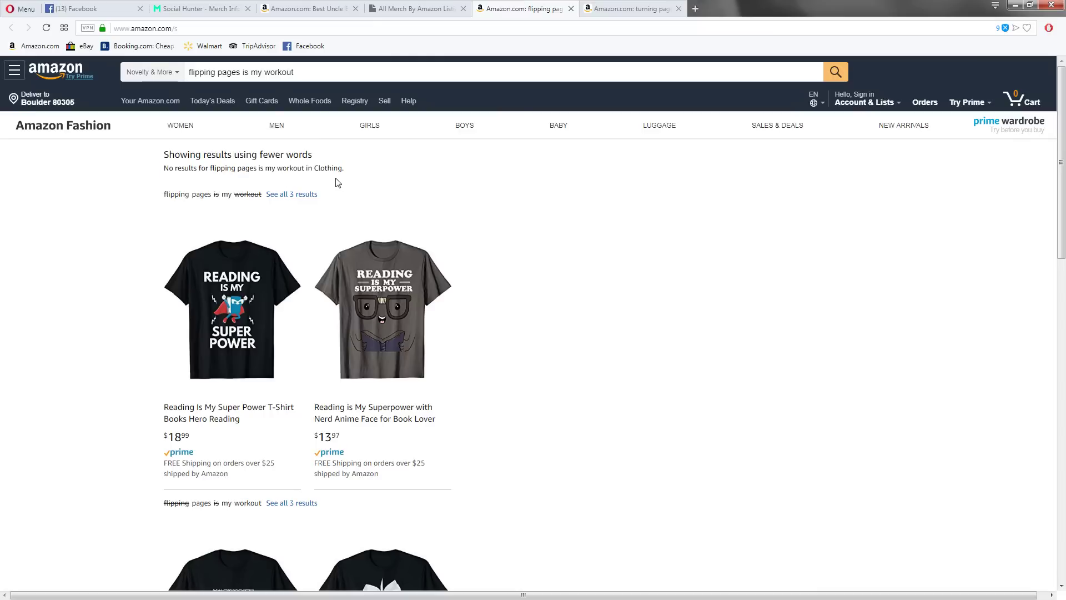
# Return to Trend Tracker, search three months with an average BSR of 200 000 - 300 000, and examine the shirts' charts
pyautogui.click(204, 10)
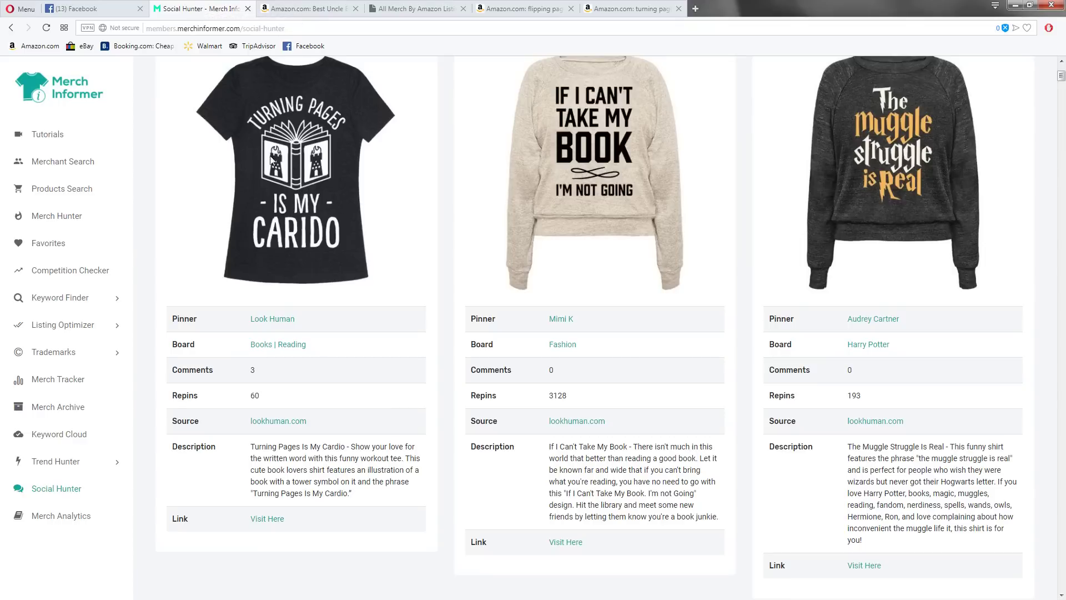
pyautogui.click(60, 464)
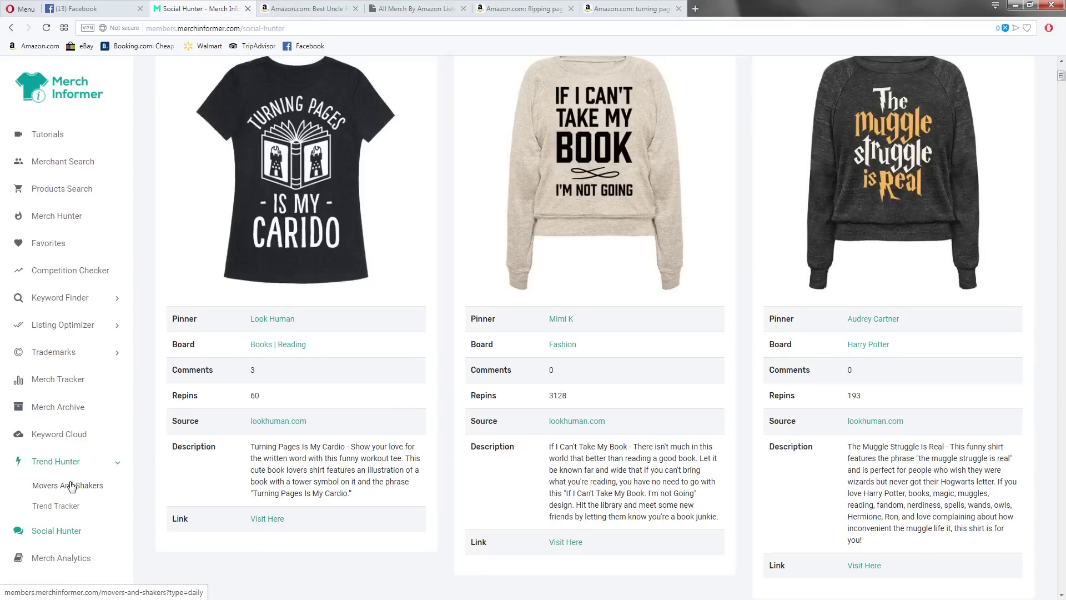
pyautogui.click(61, 506)
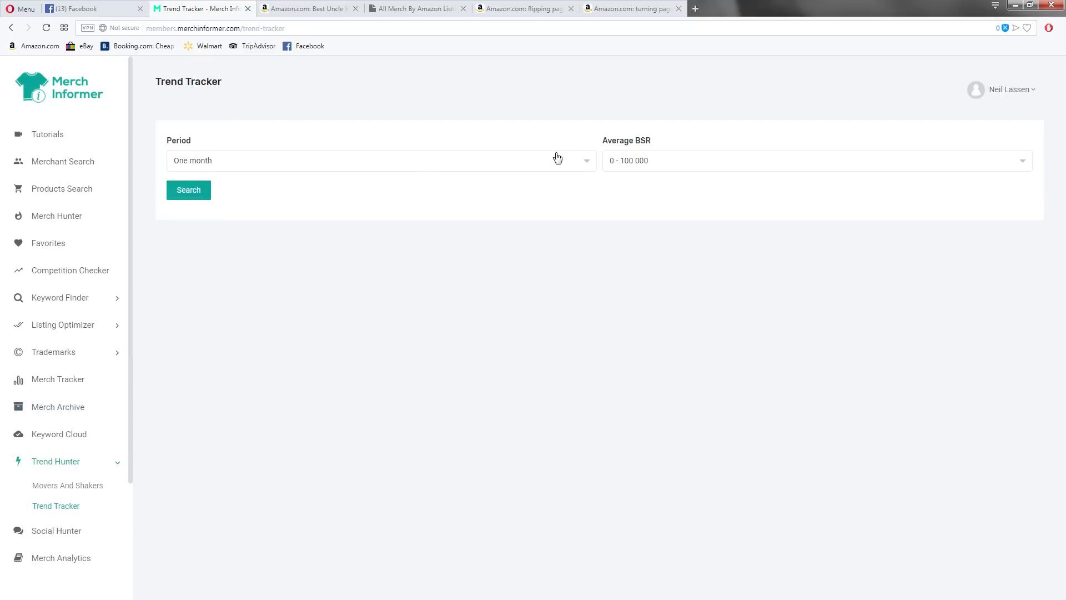
pyautogui.click(406, 164)
pyautogui.click(238, 245)
pyautogui.click(656, 172)
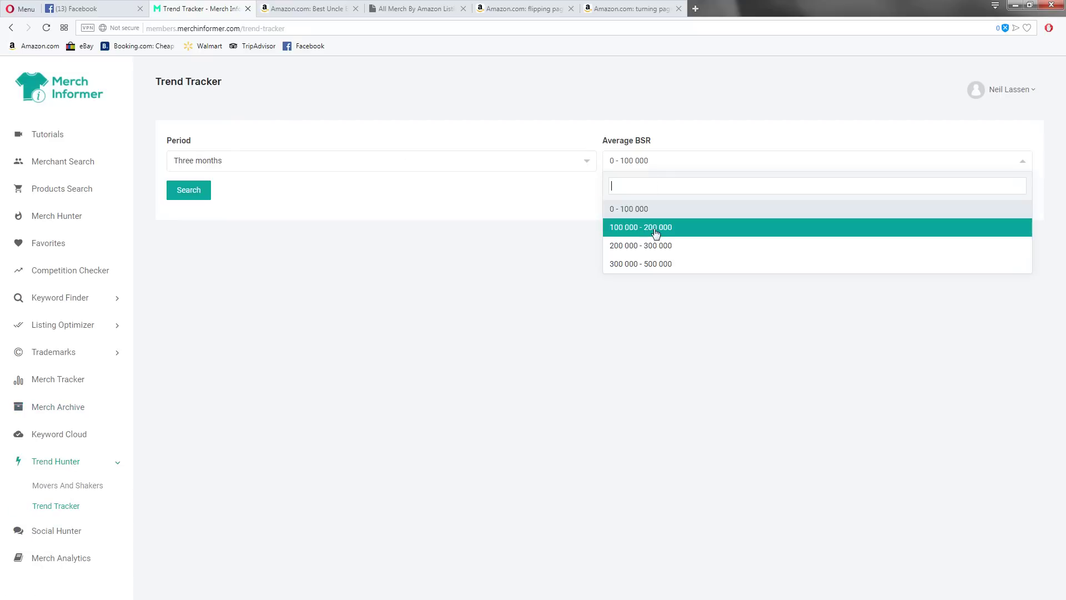
pyautogui.click(655, 243)
pyautogui.click(197, 192)
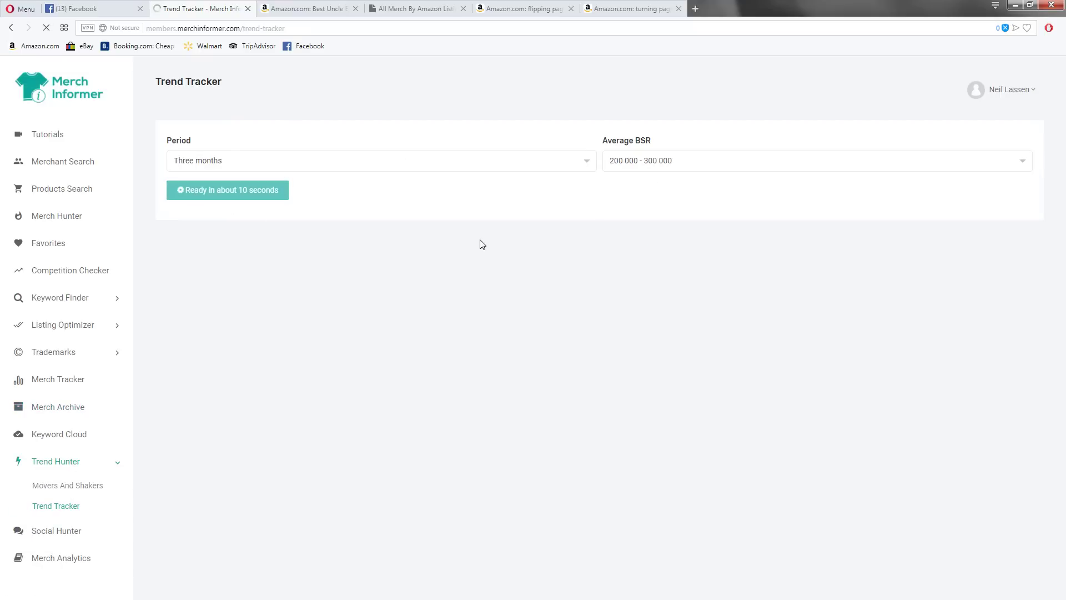
pyautogui.scroll(-4, 452, 290)
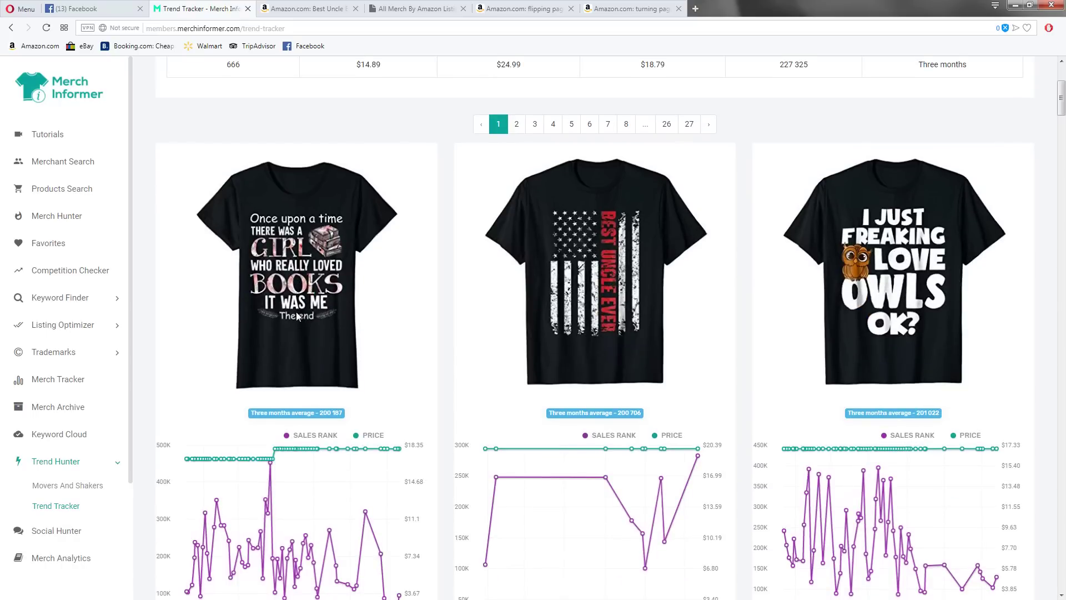
pyautogui.scroll(-2, 293, 322)
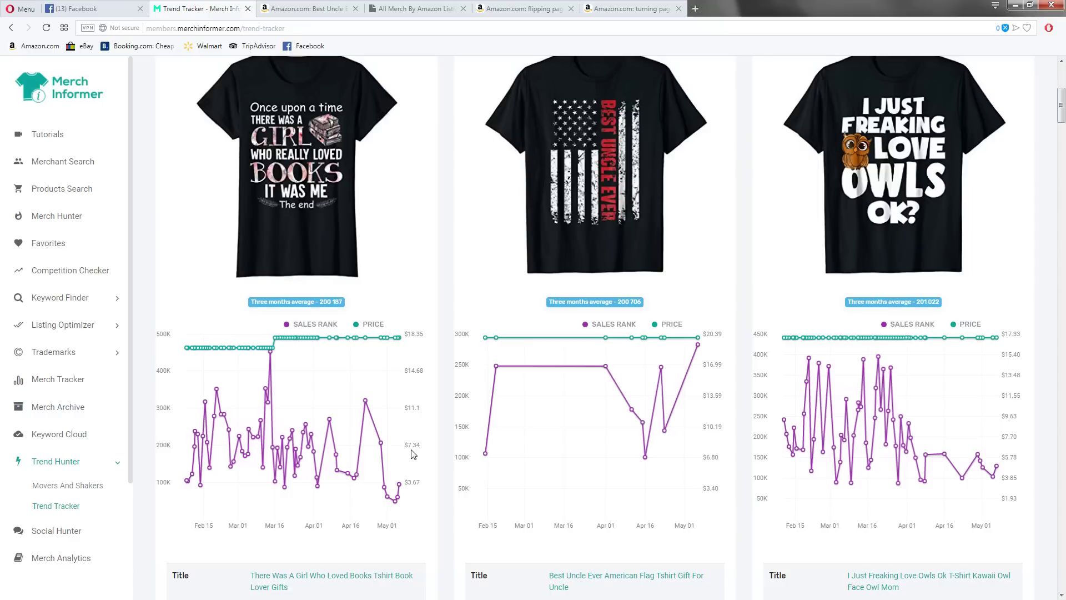
# Search the Merch by Amazon T-shirt listings for "turning pages is my cardio"
pyautogui.click(415, 9)
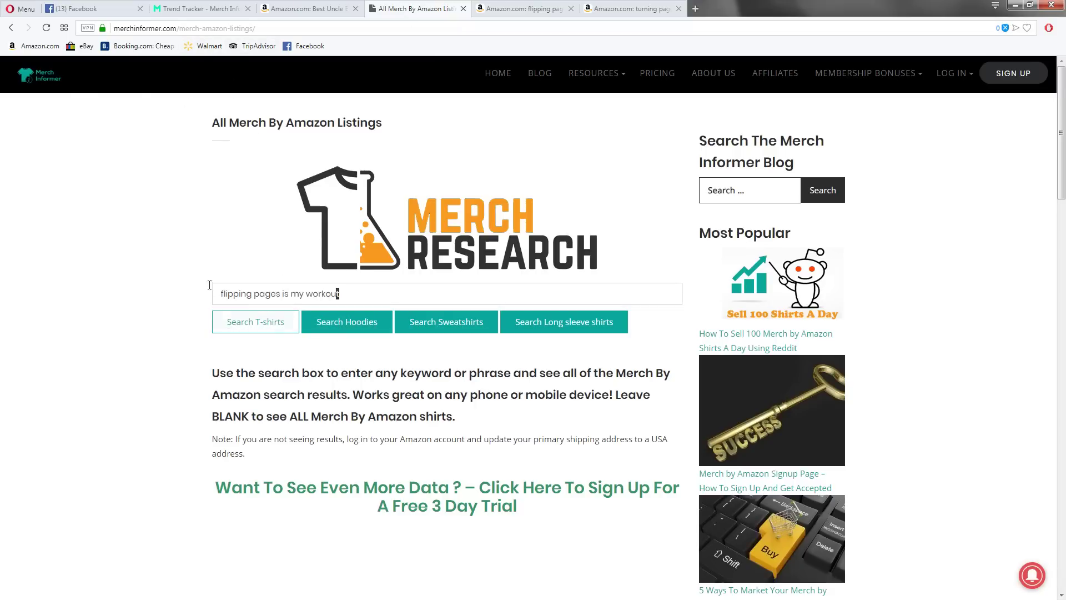
pyautogui.hotkey('ctrl', 'a')
pyautogui.write('turning p')
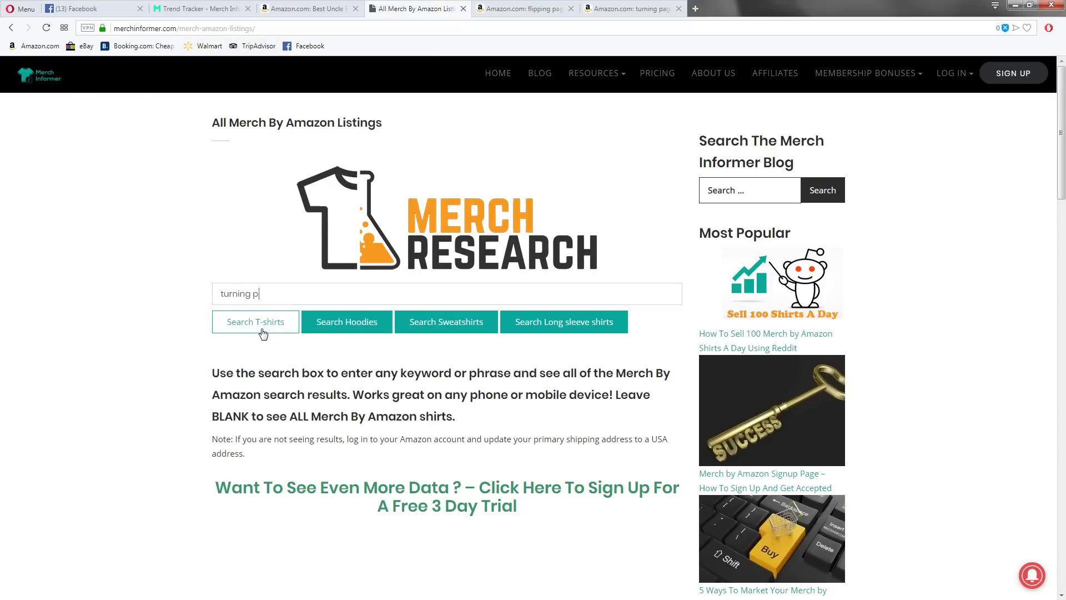
pyautogui.write('ages is my cardio')
pyautogui.click(263, 332)
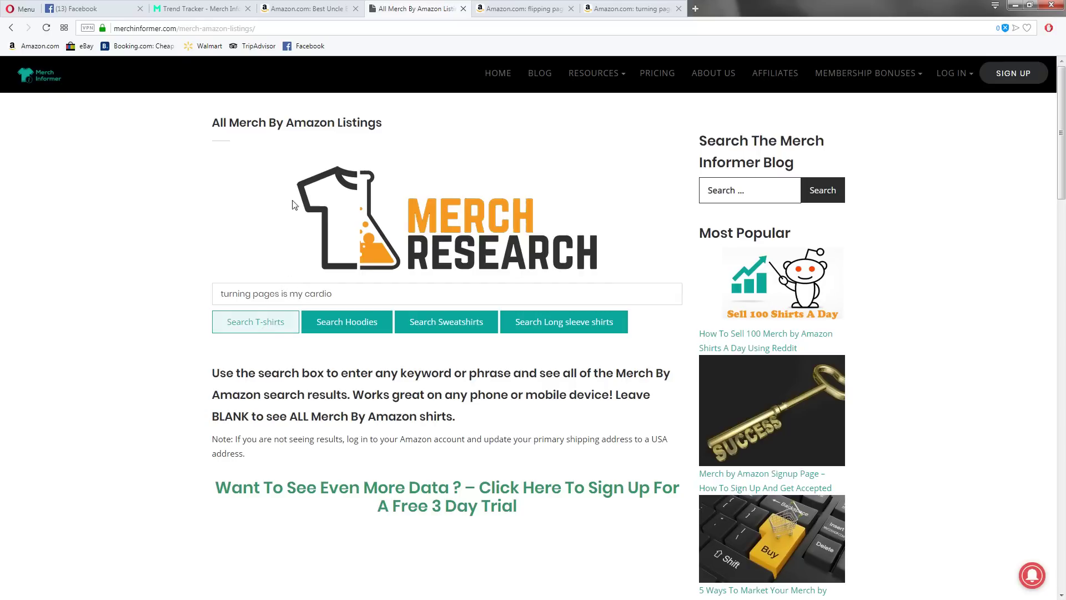
pyautogui.rightClick(319, 299)
pyautogui.click(302, 292)
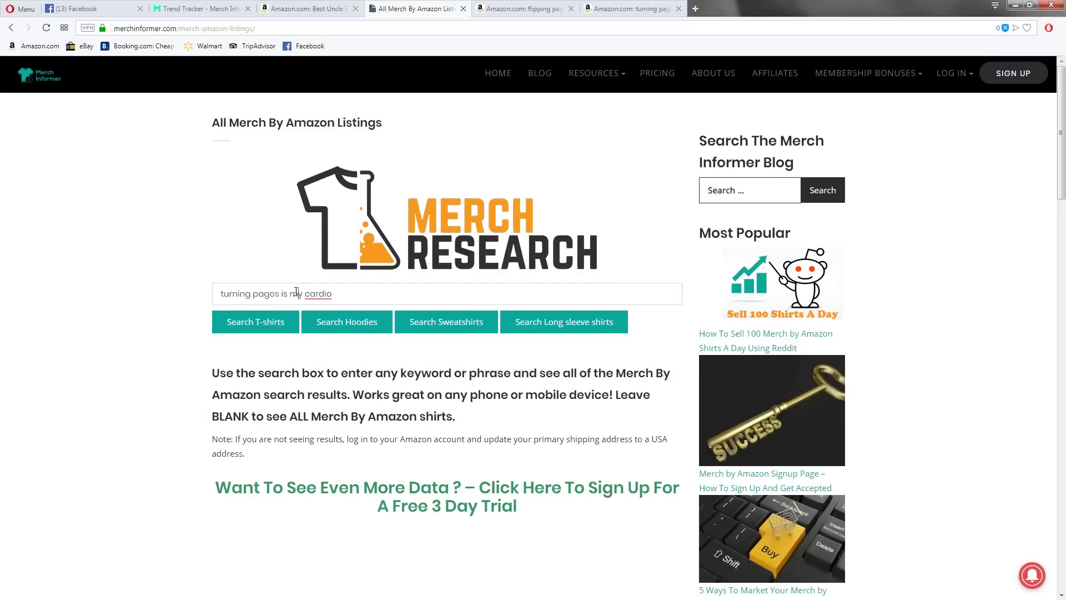
# Search Pinterest in Social Hunter for "funny book shirt" and close the Amazon page of the Best Uncle Ever shirt
pyautogui.click(318, 7)
pyautogui.click(230, 8)
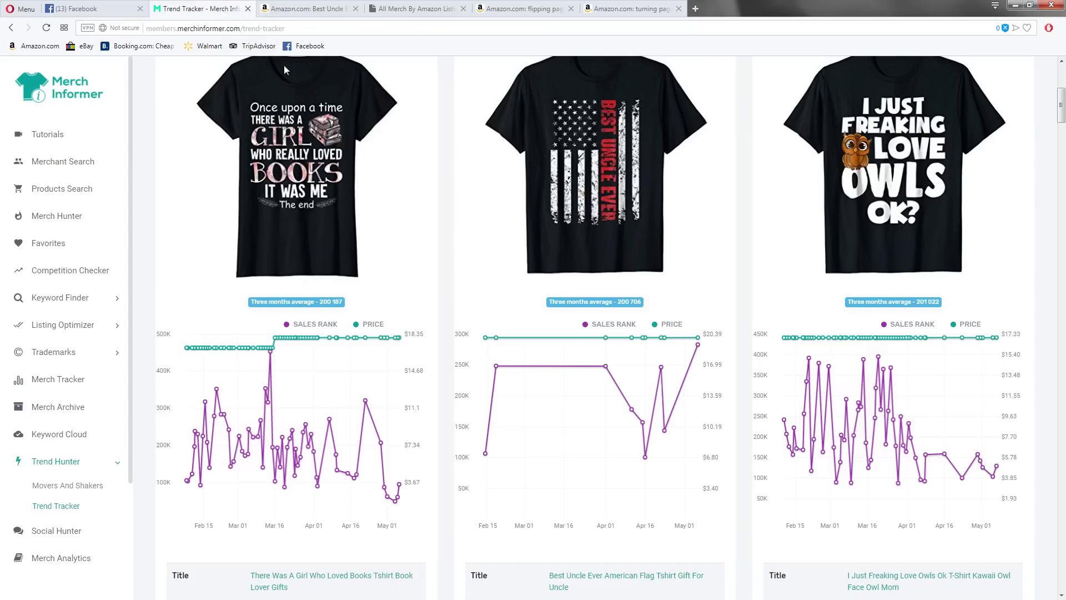
pyautogui.click(65, 531)
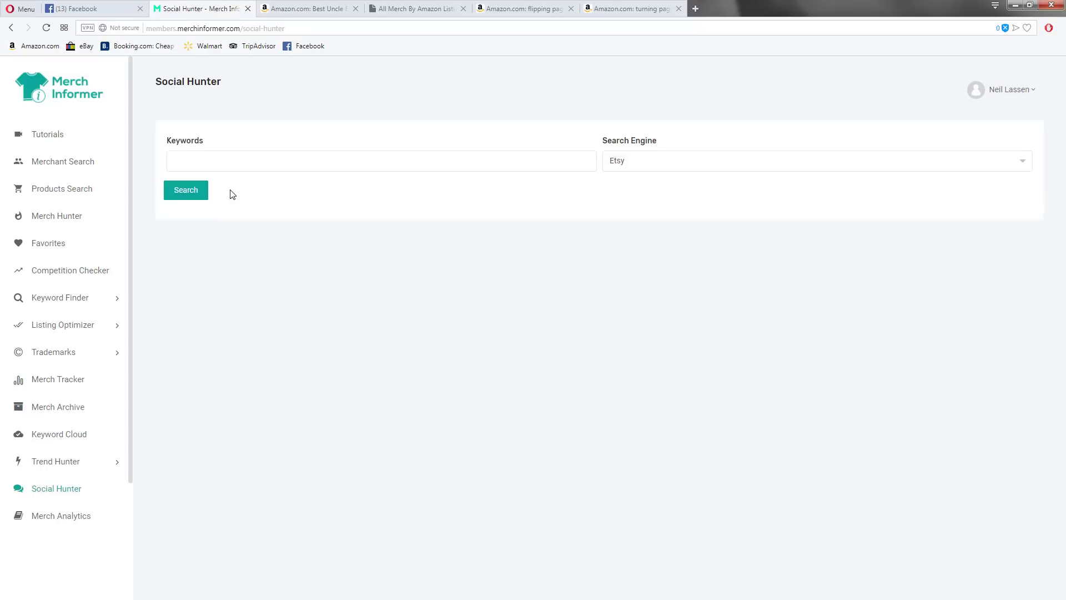
pyautogui.click(678, 160)
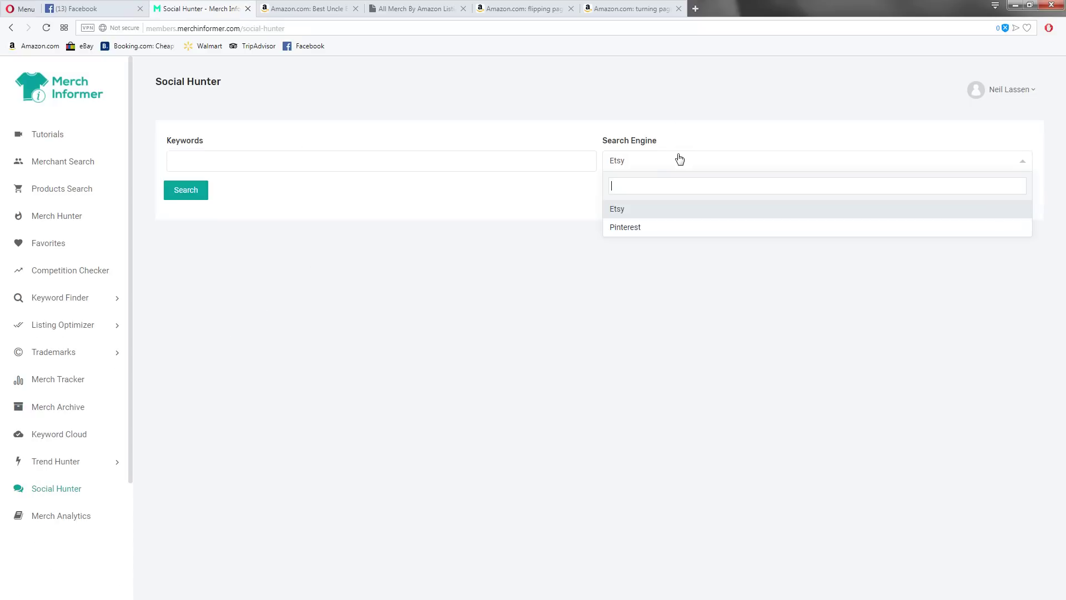
pyautogui.click(643, 234)
pyautogui.click(243, 162)
pyautogui.write('funny ')
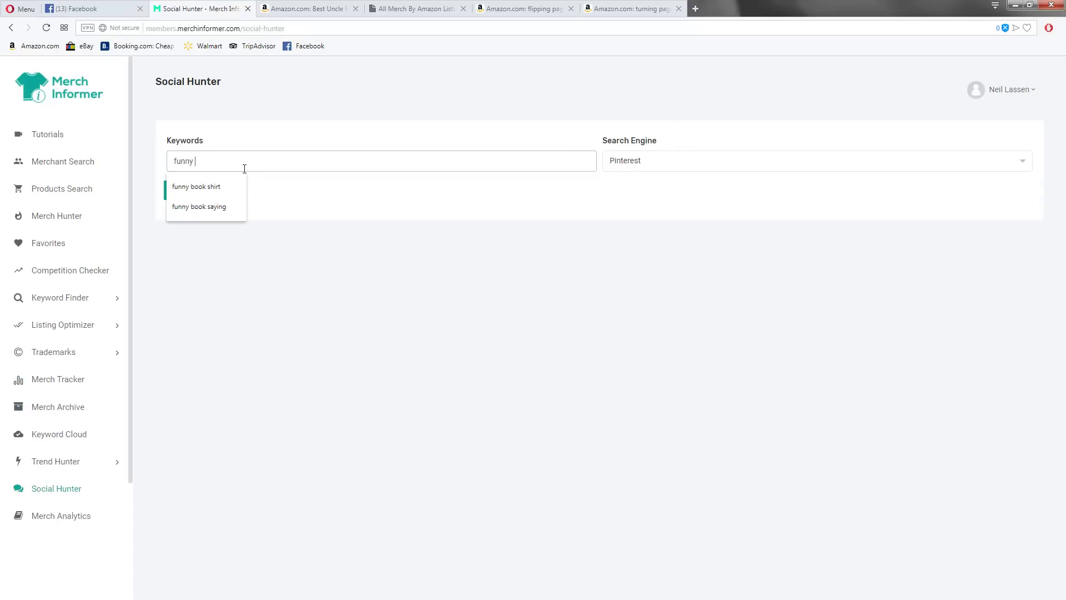
pyautogui.write('book shirt')
pyautogui.click(174, 190)
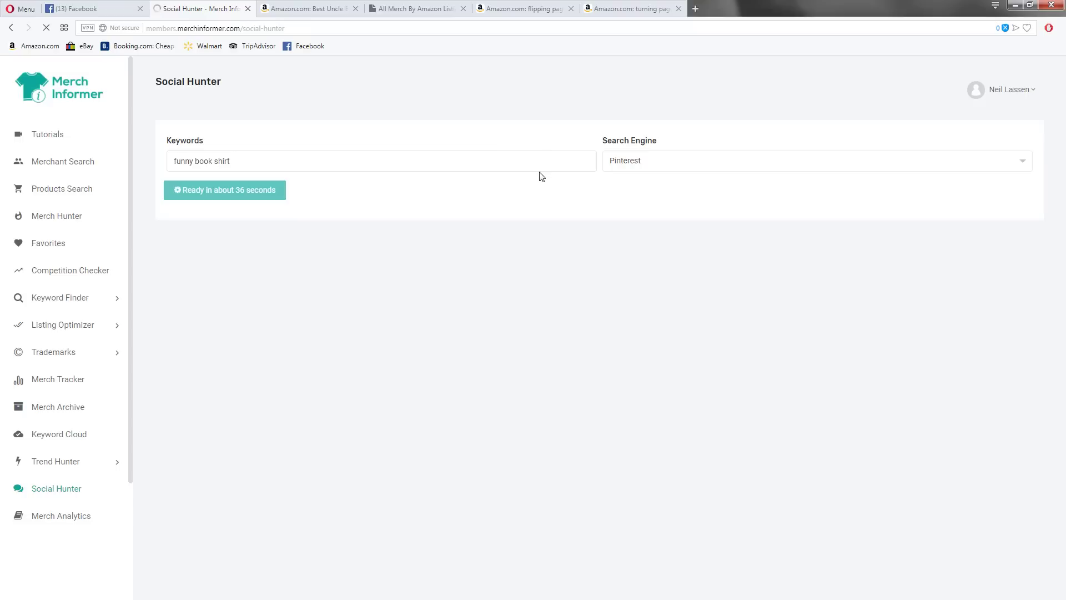
pyautogui.click(302, 6)
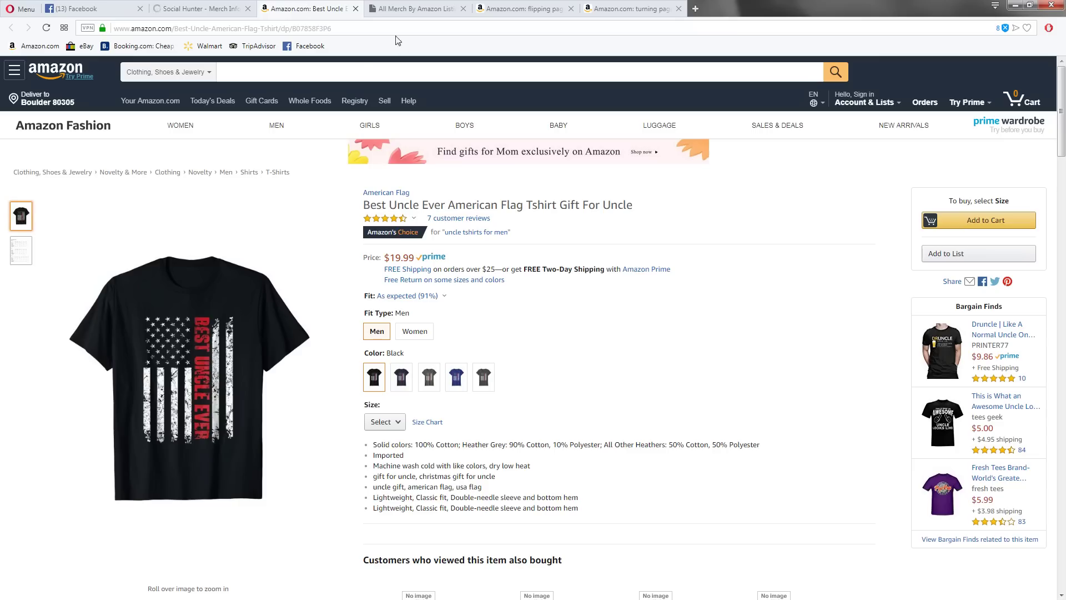
pyautogui.click(355, 8)
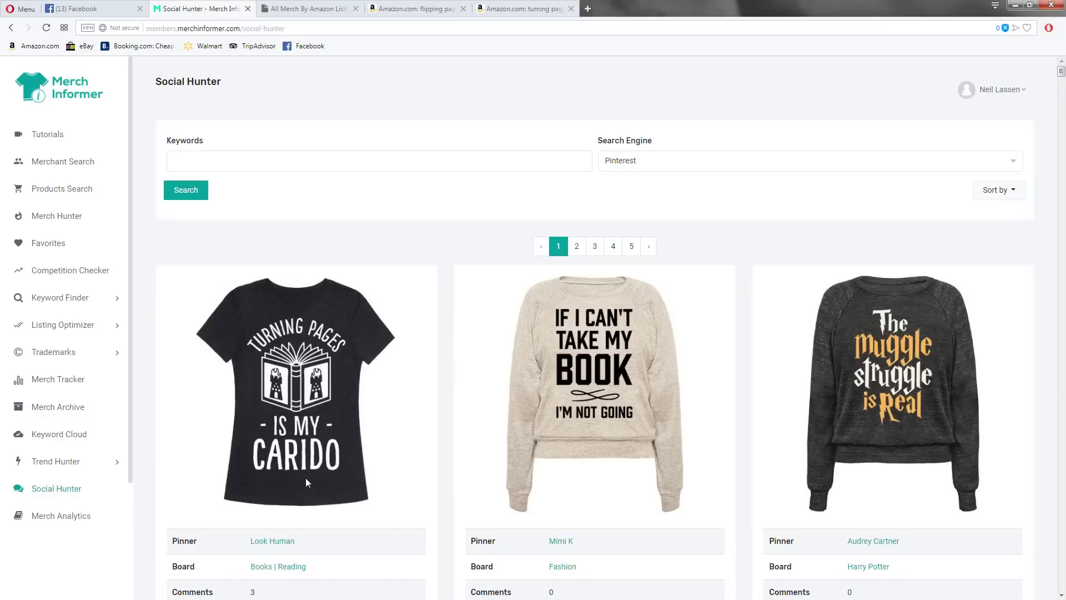
# Check the repins of the Turning Pages shirt in Social Hunter and compare its design with the Amazon listings for that phrase
pyautogui.scroll(-2, 308, 480)
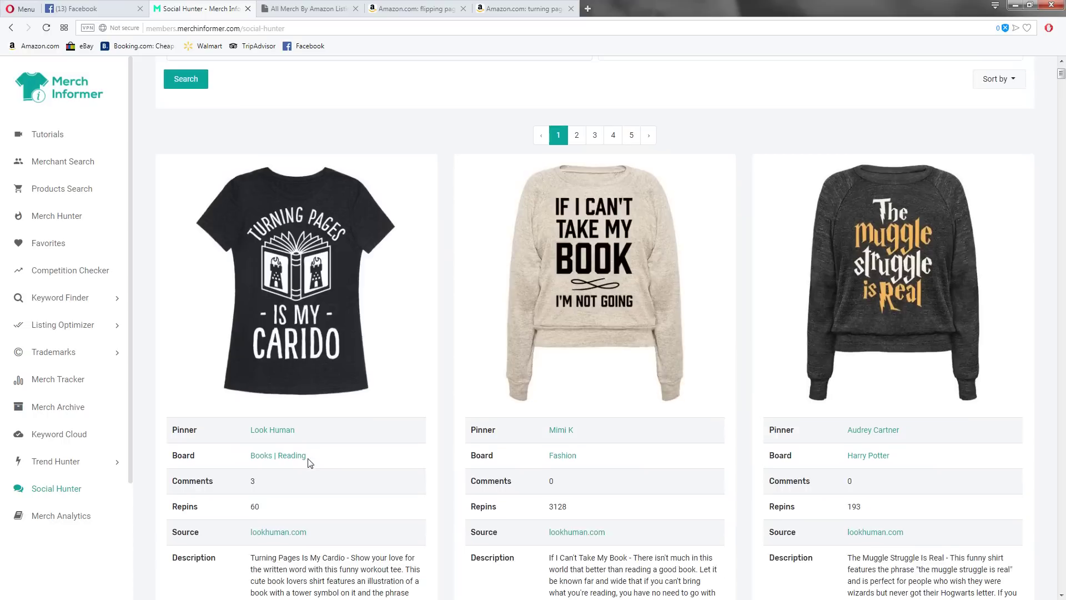
pyautogui.doubleClick(254, 506)
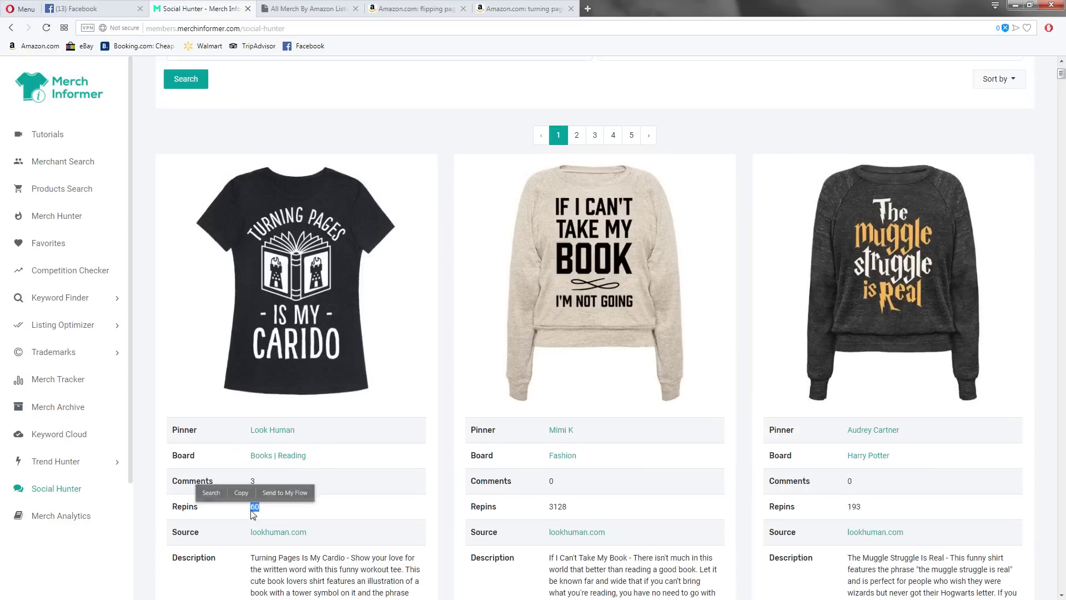
pyautogui.click(335, 516)
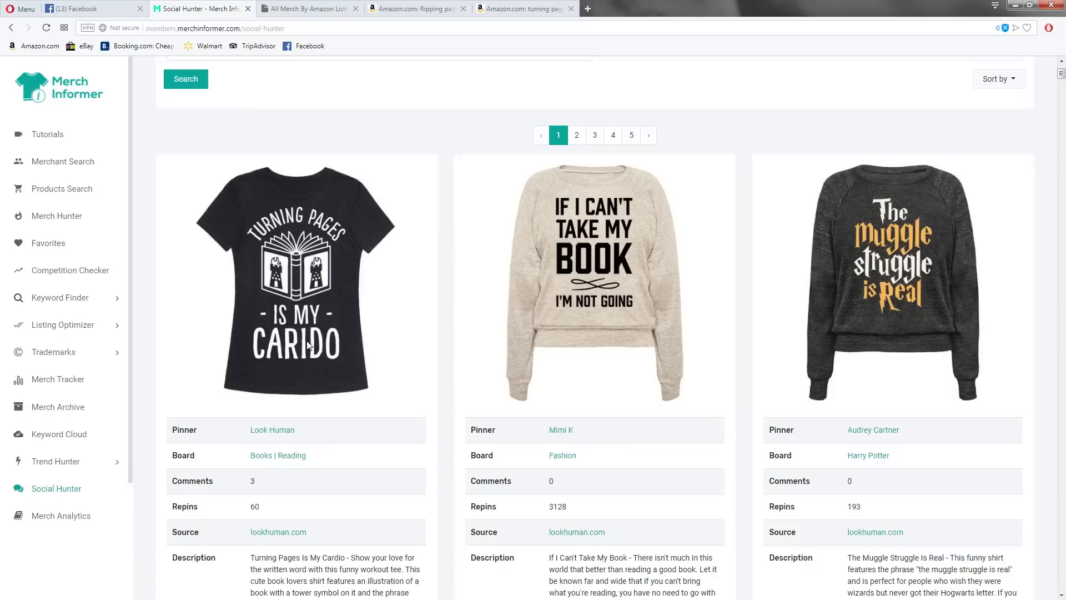
pyautogui.click(522, 8)
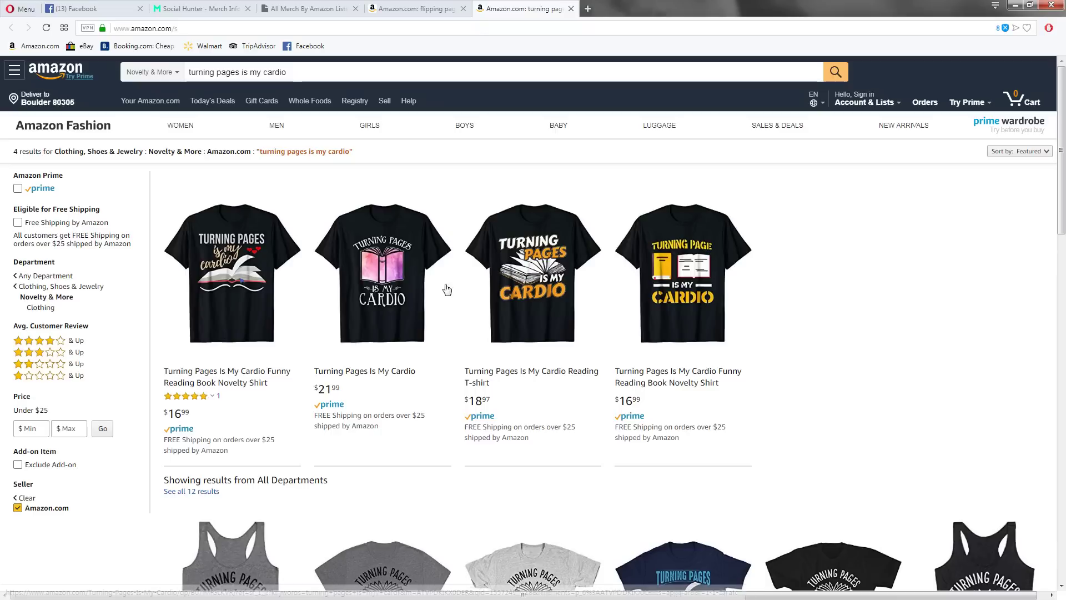
pyautogui.click(199, 8)
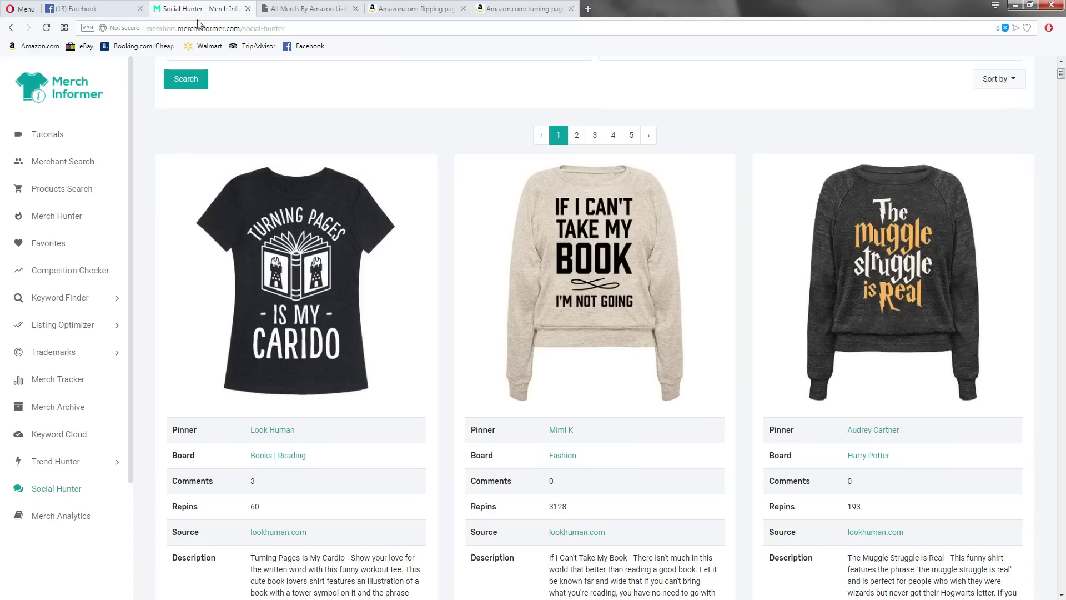
# Revisit the Social Hunter book shirts and compare the Amazon results for "turning pages is my cardio" and "flipping pages is my workout"
pyautogui.click(65, 463)
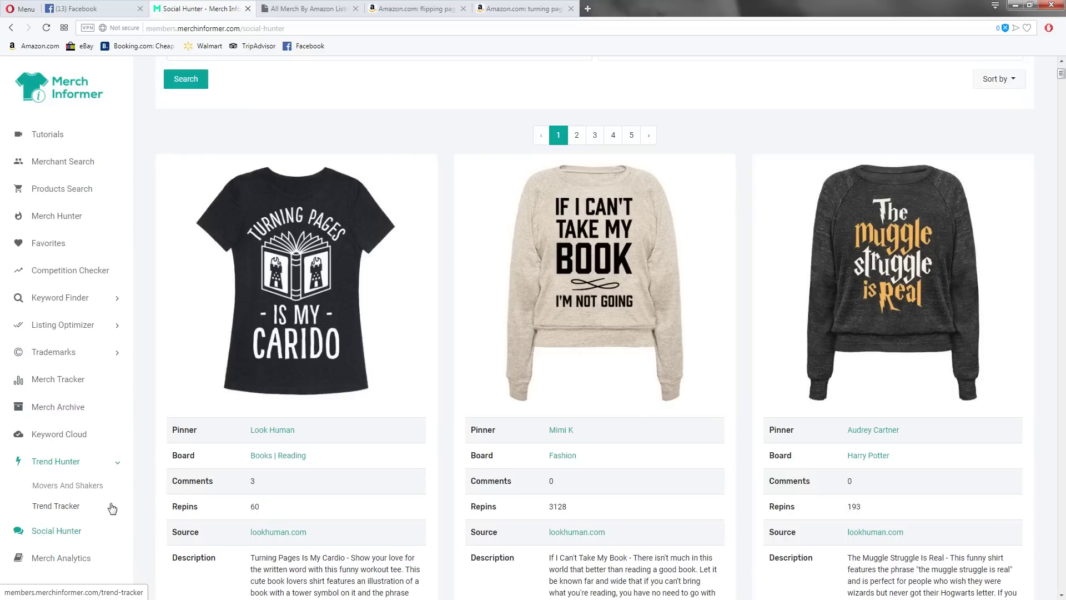
pyautogui.click(59, 531)
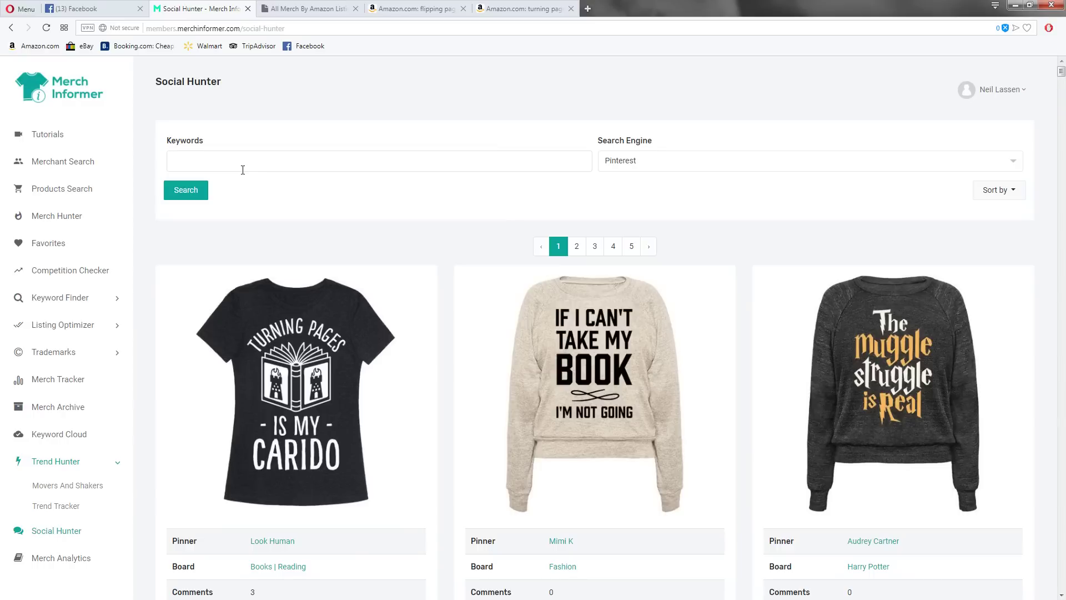
pyautogui.scroll(-2, 537, 303)
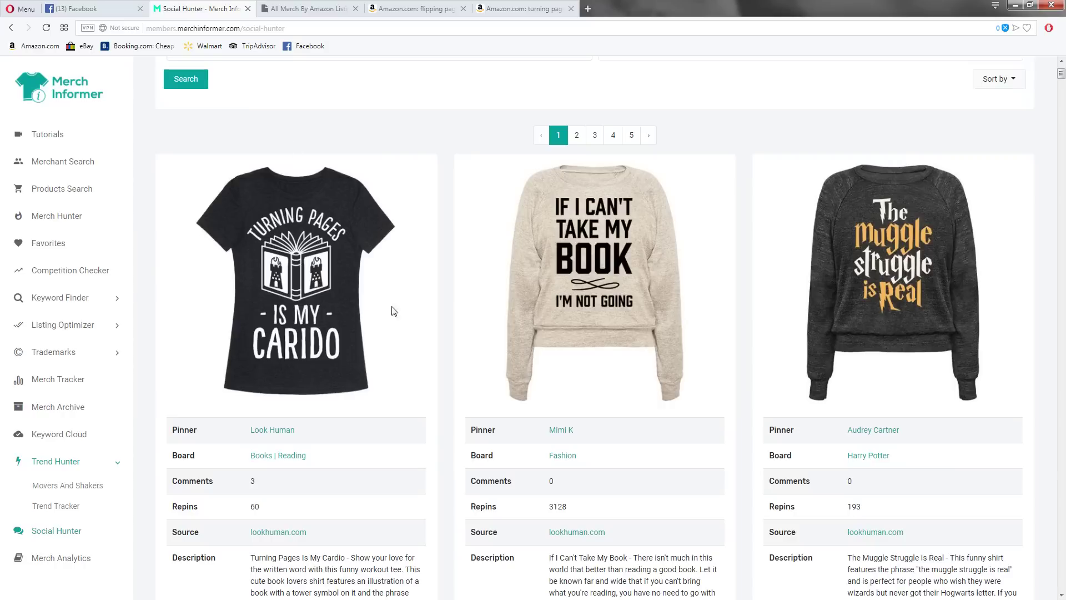
pyautogui.click(437, 6)
pyautogui.click(522, 8)
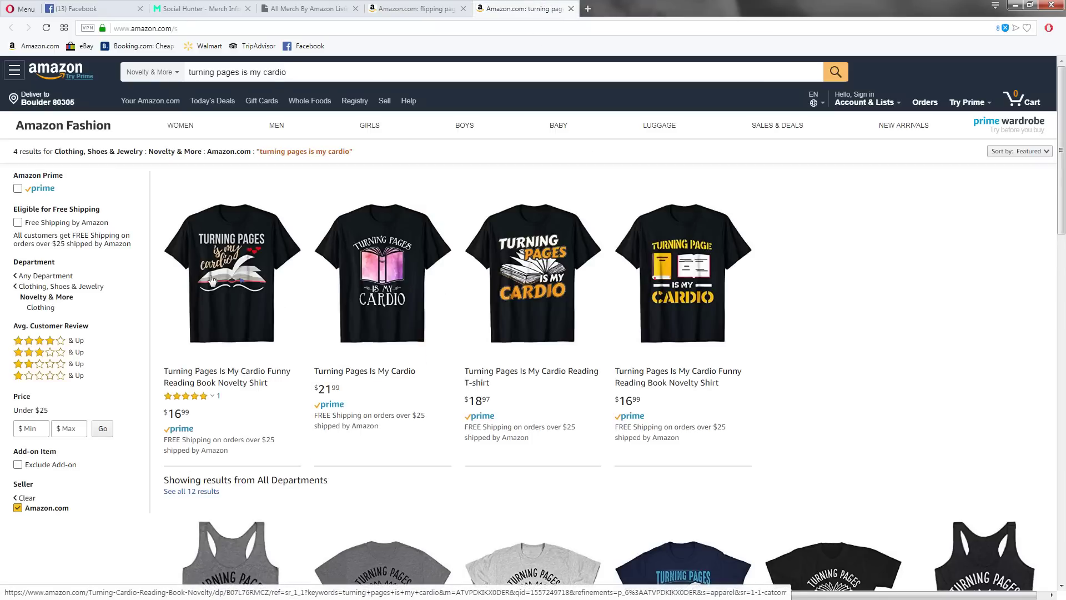
pyautogui.click(427, 8)
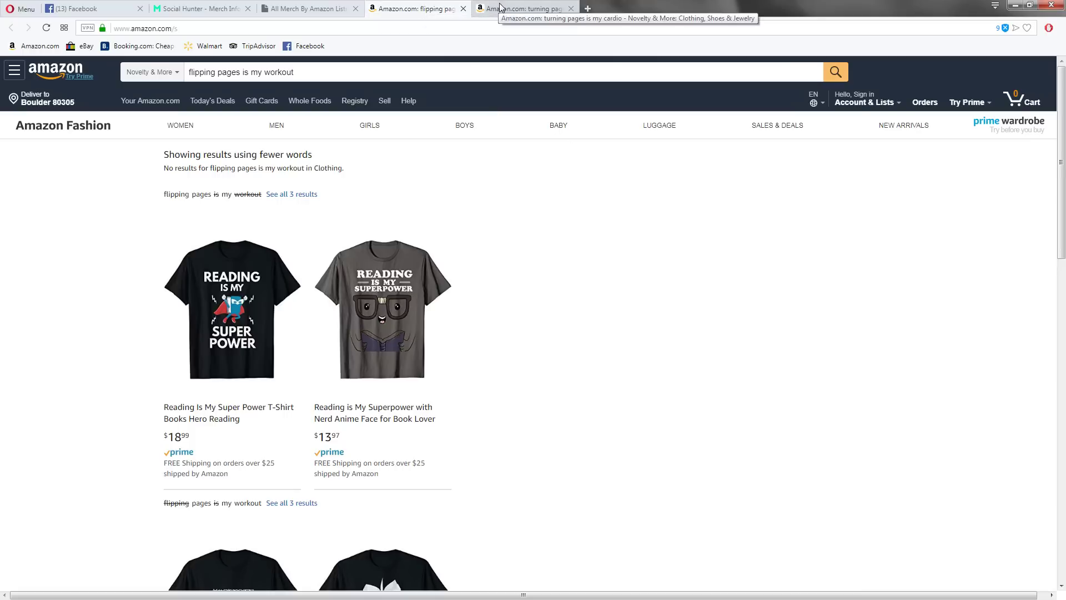
pyautogui.click(308, 8)
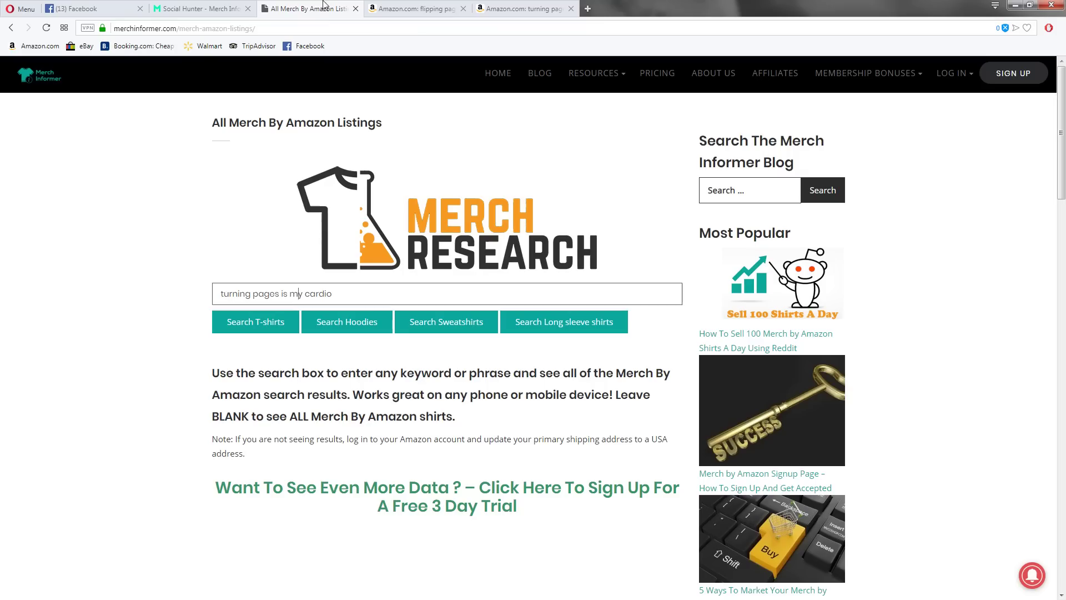
pyautogui.click(397, 8)
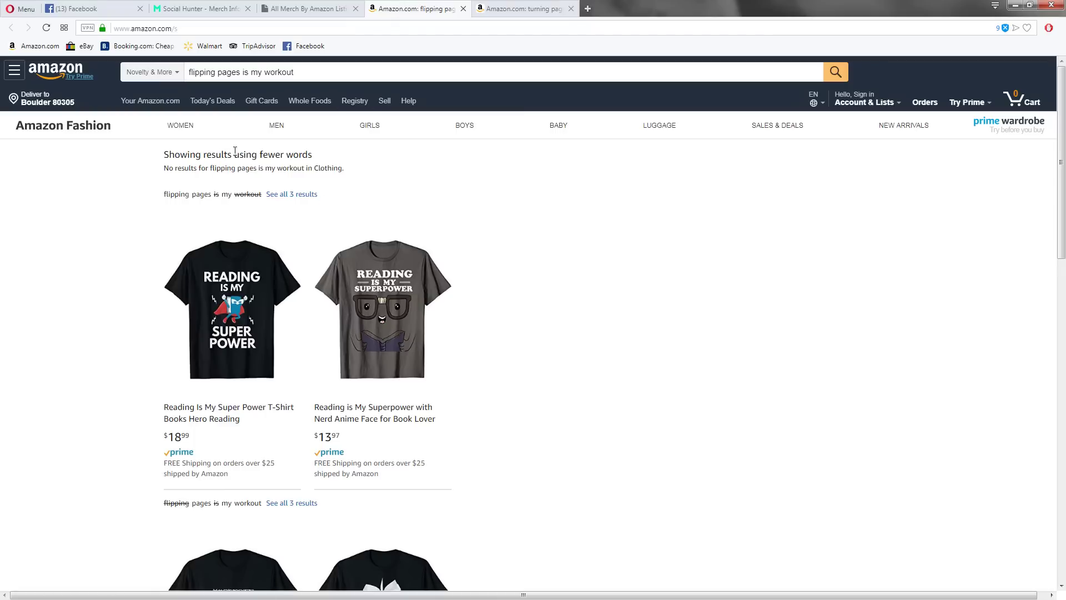
pyautogui.tripleClick(298, 77)
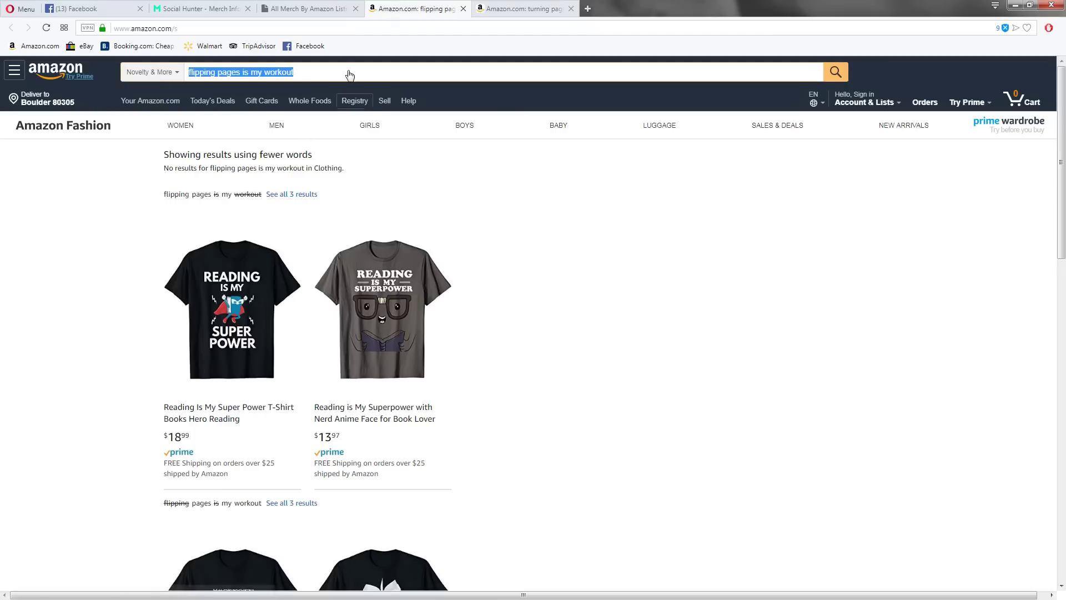
# Search the Merch by Amazon T-shirt listings for "lifting books is my cardio" and look through the results for matching shirts
pyautogui.click(308, 8)
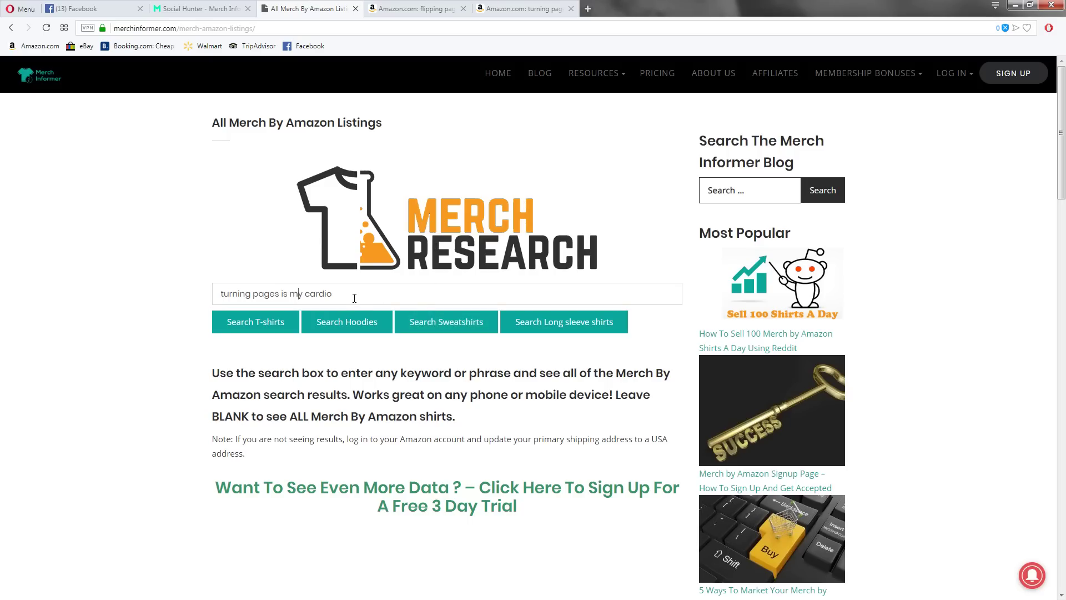
pyautogui.moveTo(354, 298); pyautogui.dragTo(119, 288)
pyautogui.write('lifting bo')
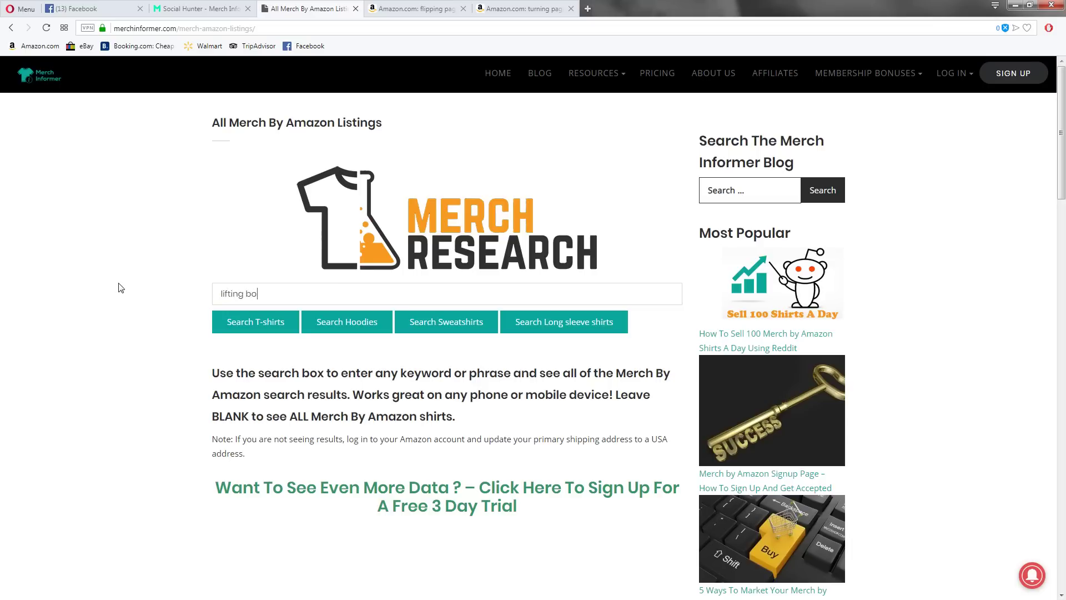
pyautogui.write('oks is my cardio')
pyautogui.click(242, 325)
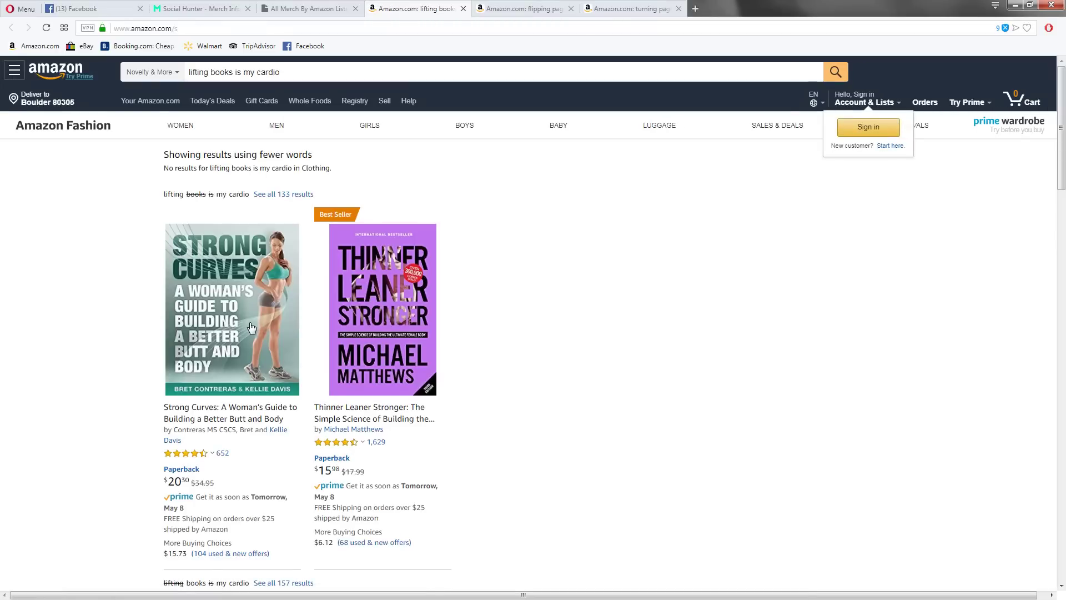
pyautogui.scroll(-5, 344, 426)
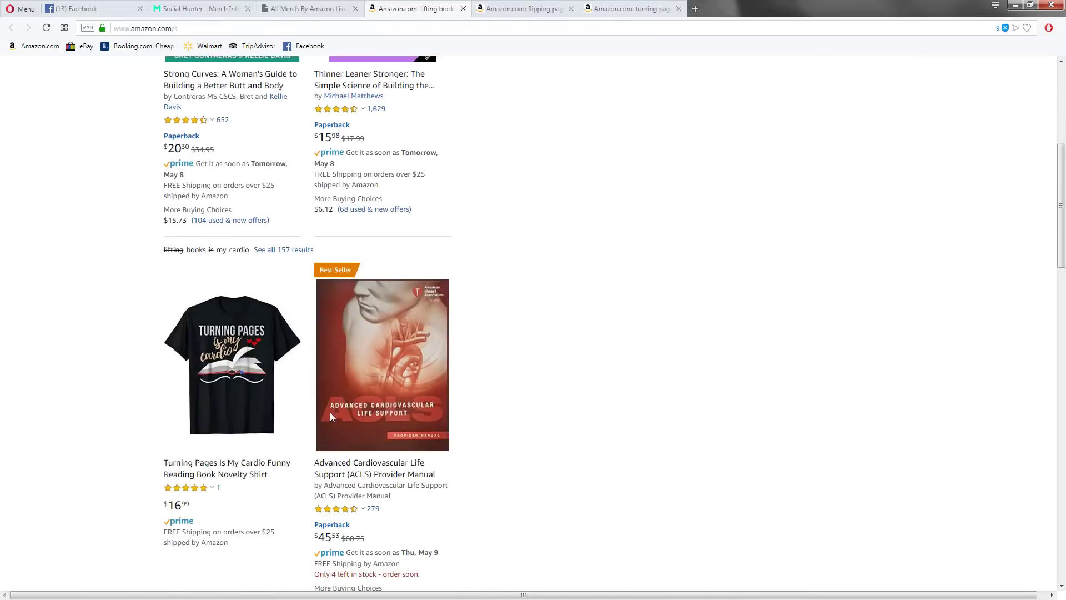
pyautogui.scroll(3, 330, 412)
pyautogui.scroll(-5, 283, 246)
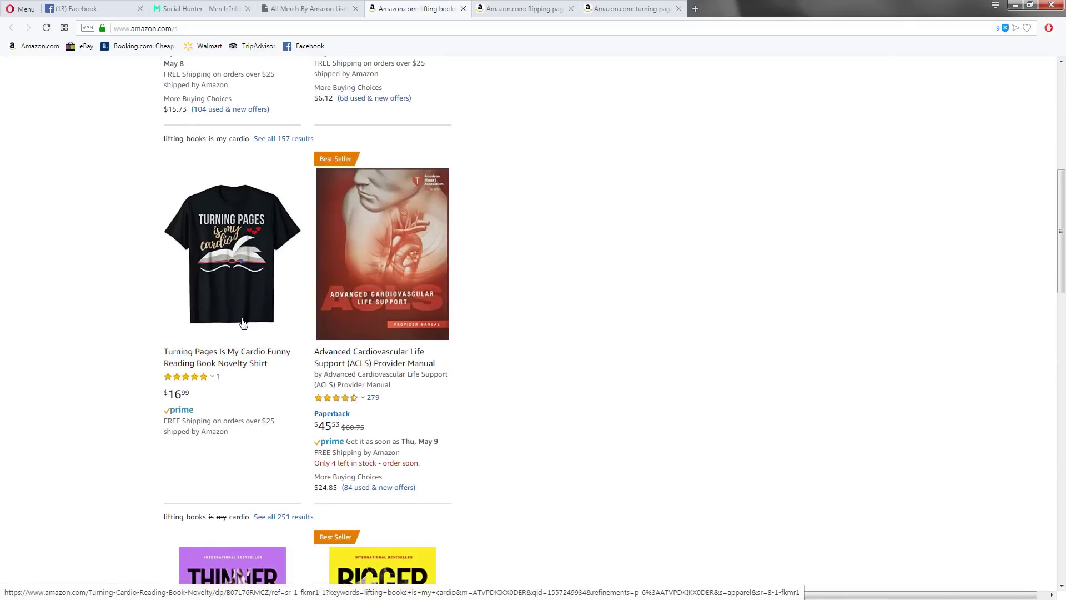
pyautogui.scroll(7, 243, 322)
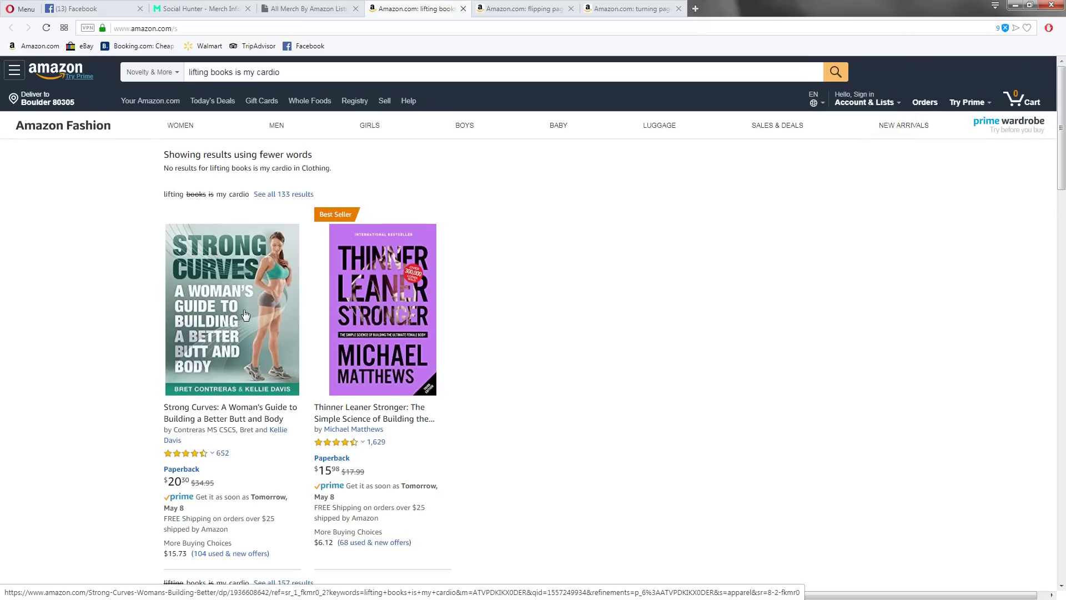
# Search Merch Informer's Trend Tracker over three months with an average BSR of 200 000 - 300 000
pyautogui.click(223, 8)
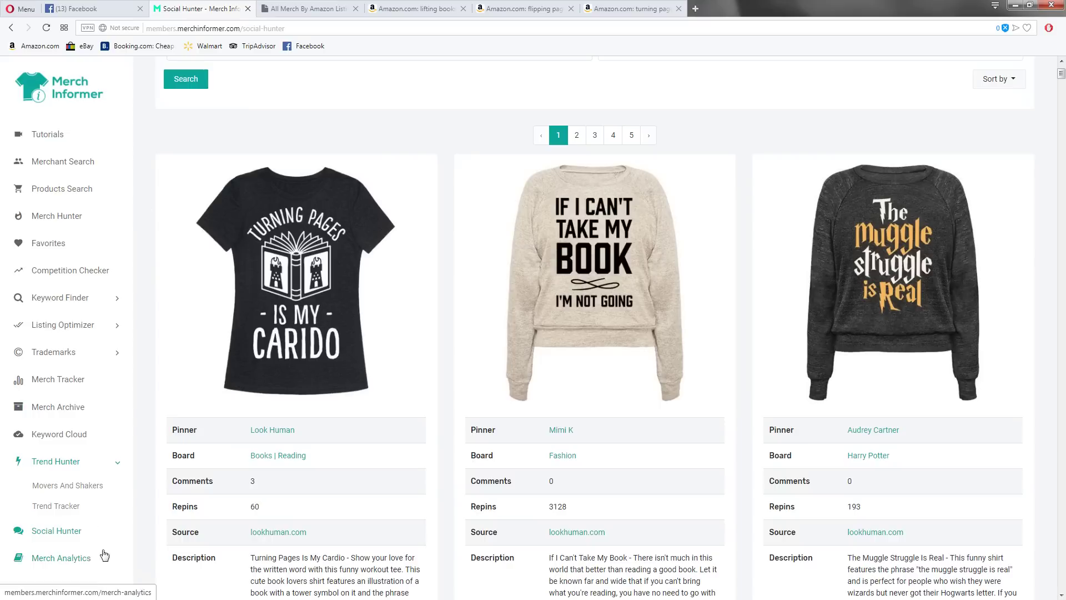
pyautogui.click(63, 507)
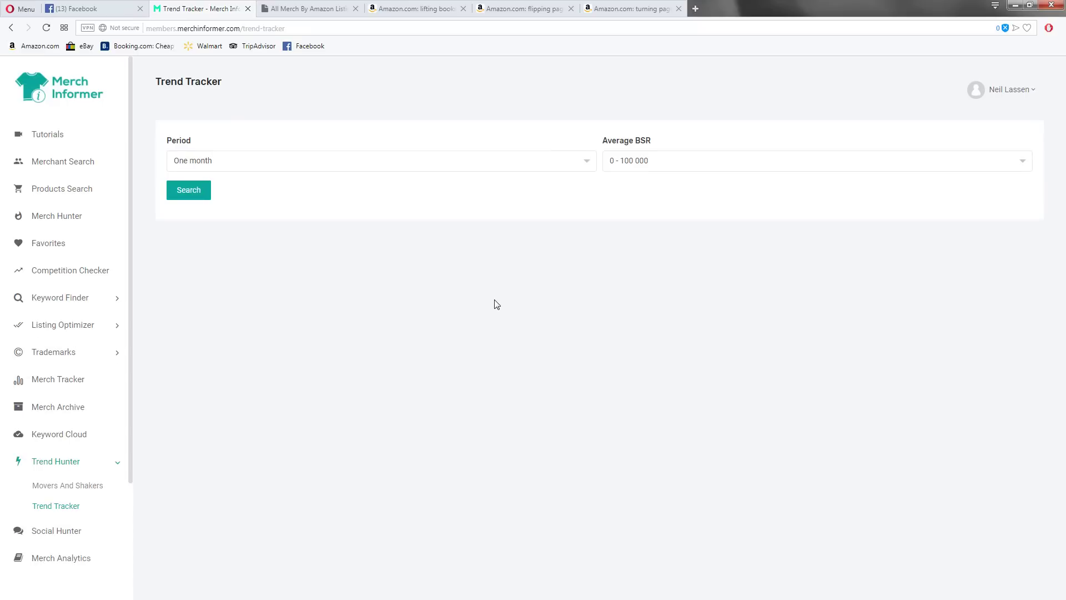
pyautogui.click(328, 162)
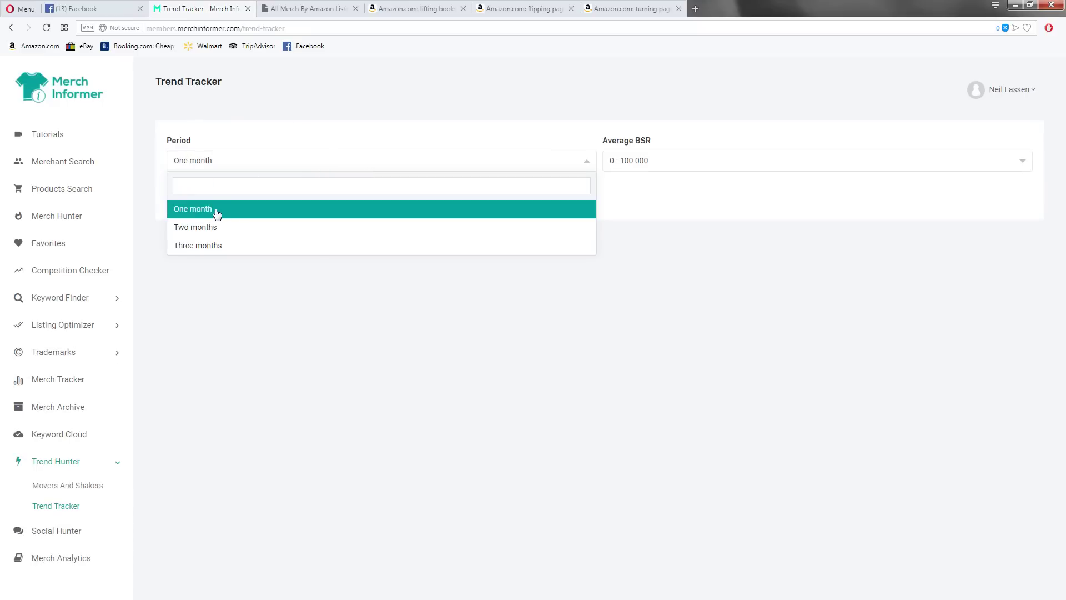
pyautogui.click(207, 246)
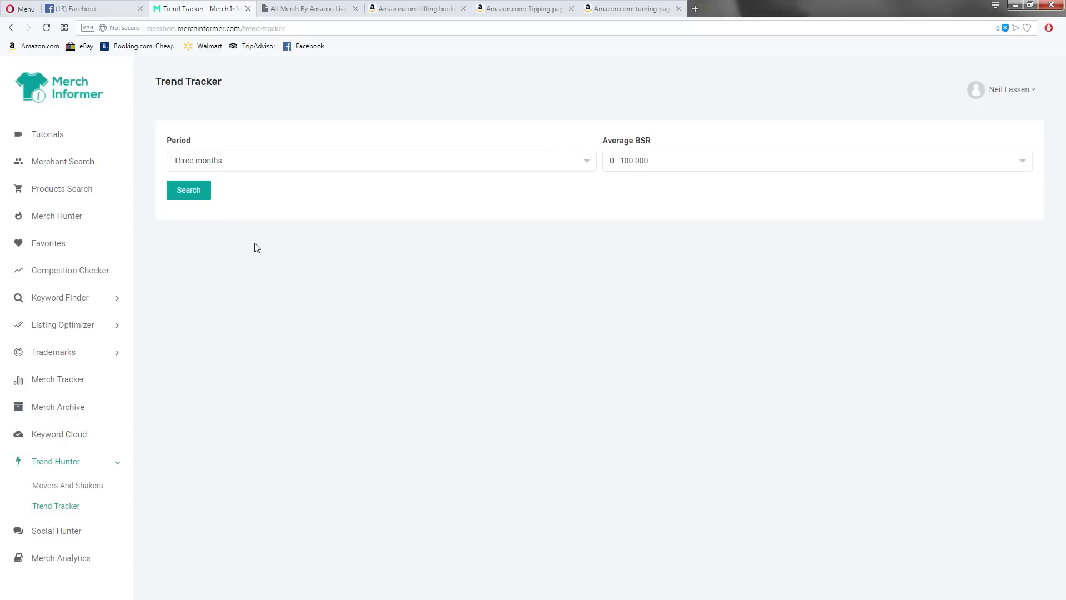
pyautogui.click(630, 166)
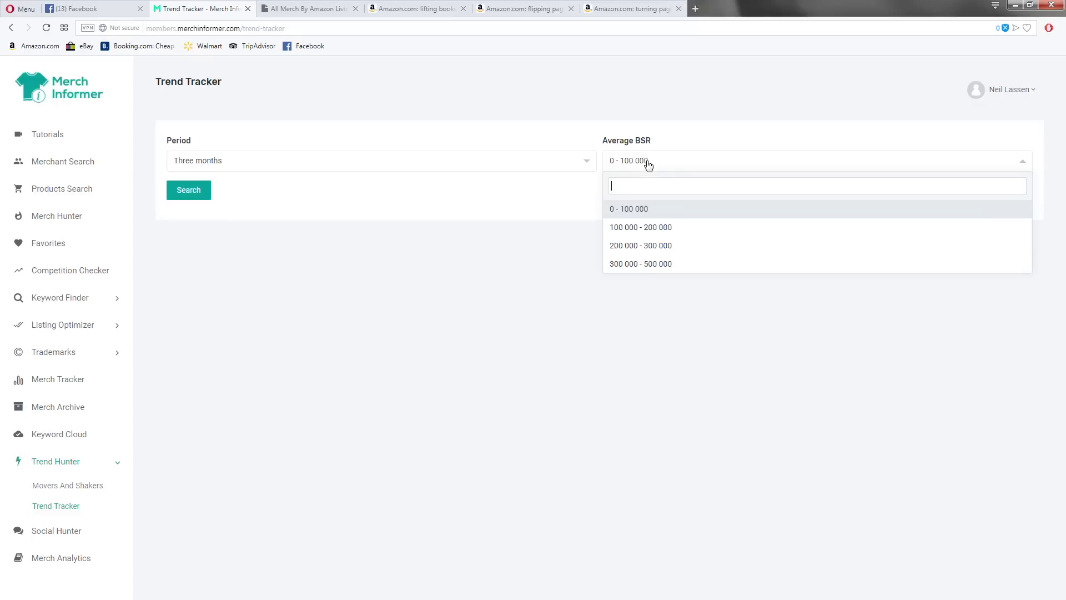
pyautogui.click(666, 246)
pyautogui.click(190, 195)
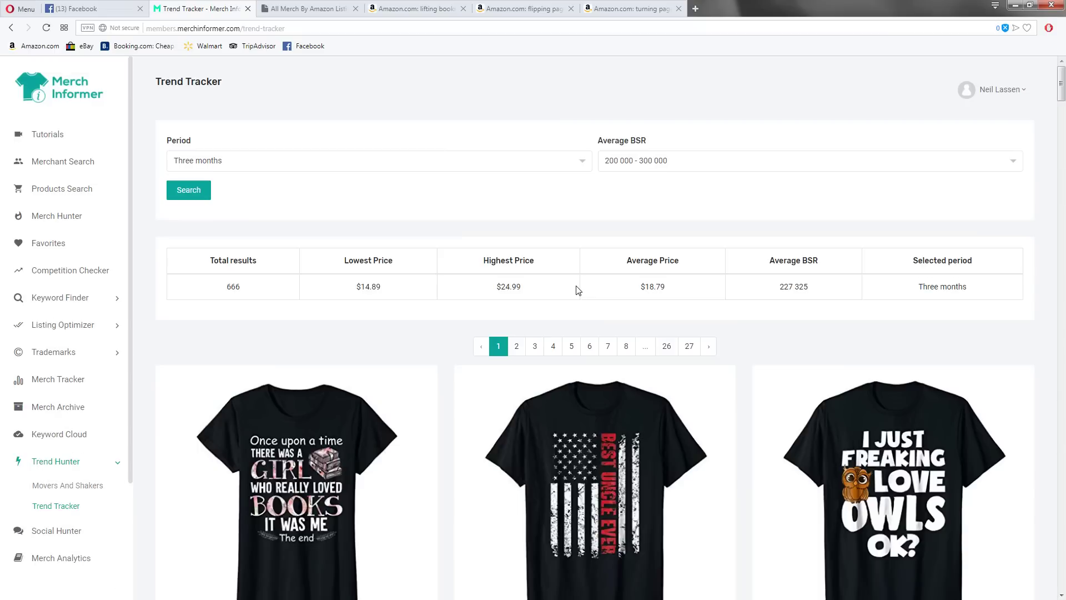
# Browse the trend results and open the Amazon listings of the Mama Bear, Bride and Pluto shirts in separate tabs
pyautogui.scroll(-4, 578, 289)
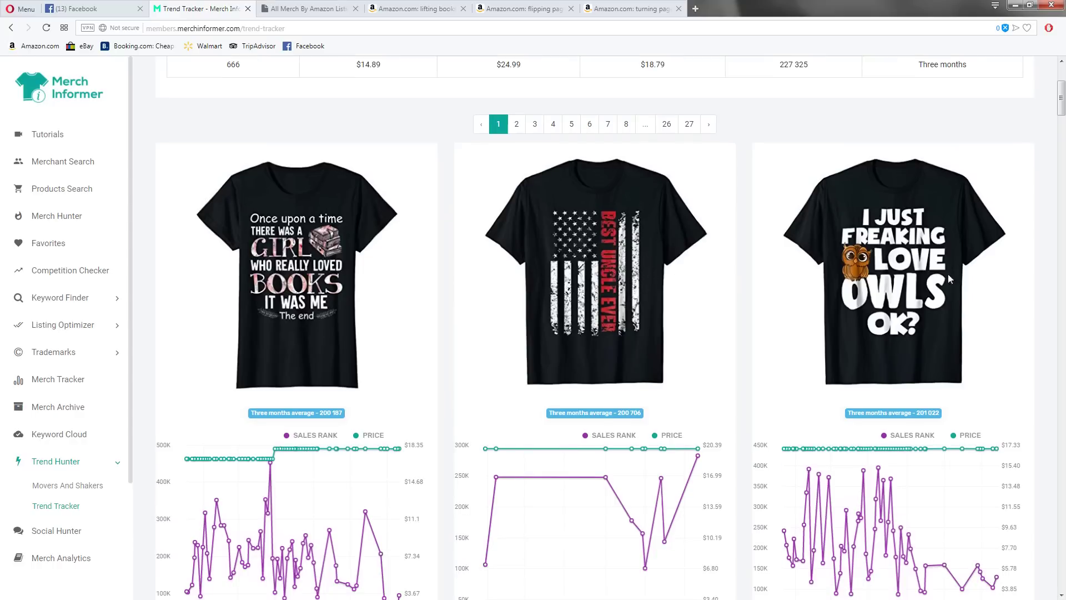
pyautogui.scroll(-9, 944, 283)
pyautogui.scroll(-5, 777, 311)
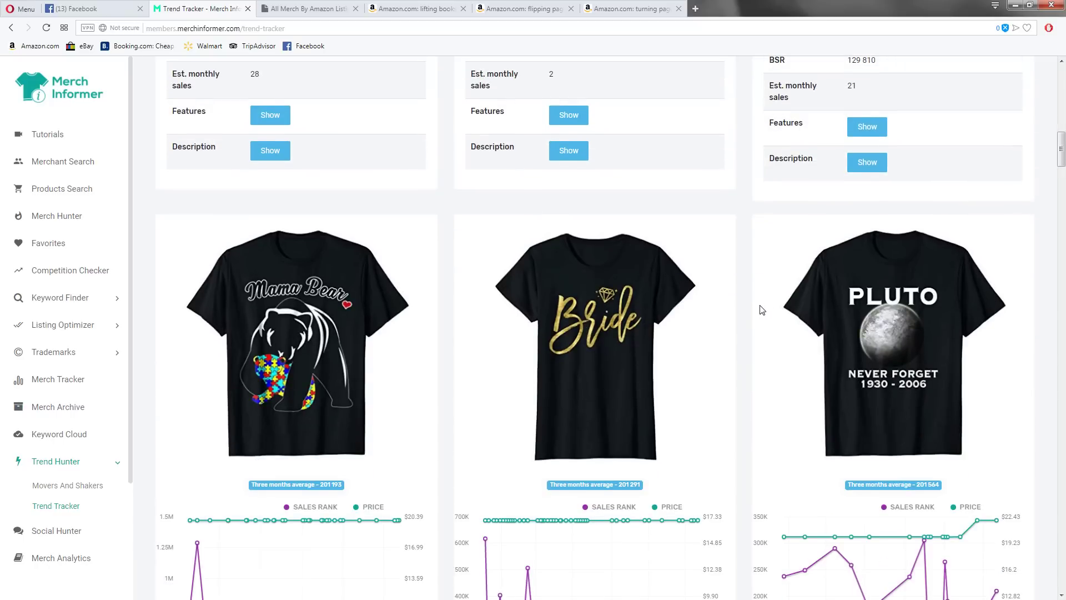
pyautogui.scroll(-2, 733, 324)
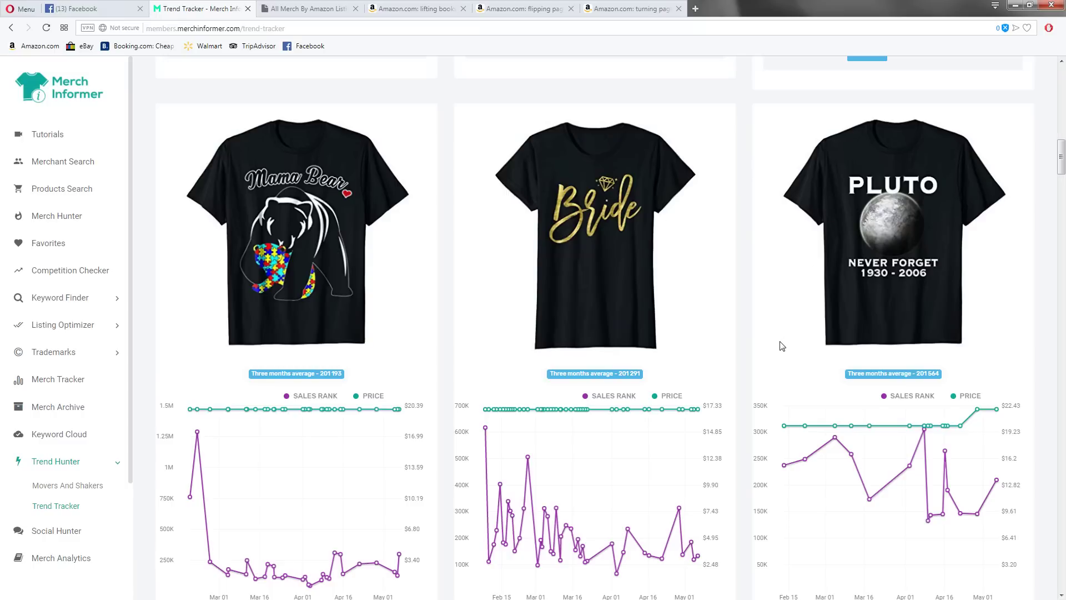
pyautogui.scroll(-8, 783, 344)
pyautogui.scroll(6, 774, 346)
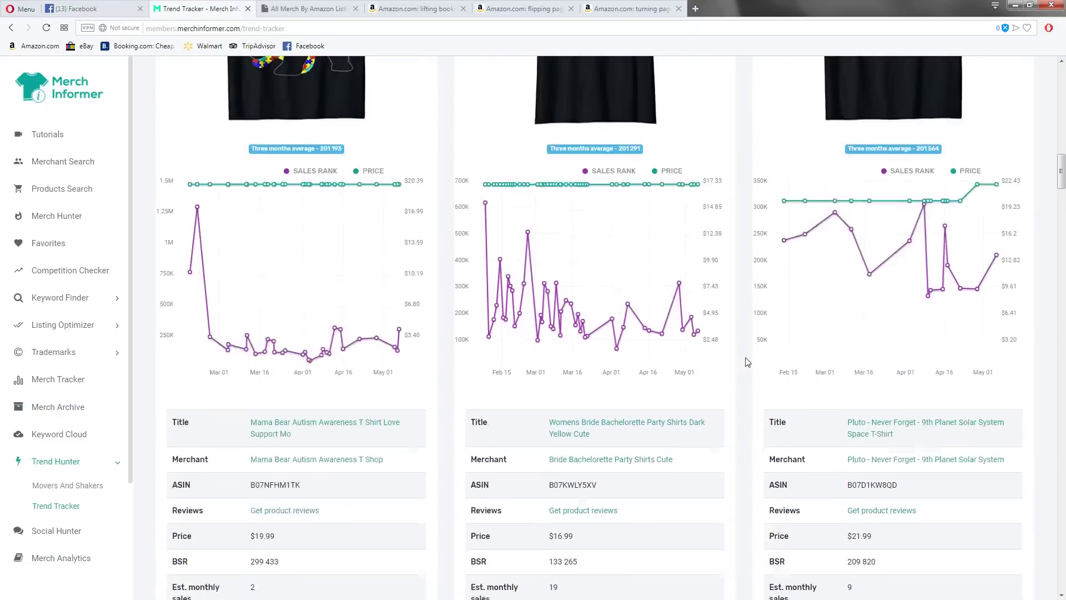
pyautogui.middleClick(383, 536)
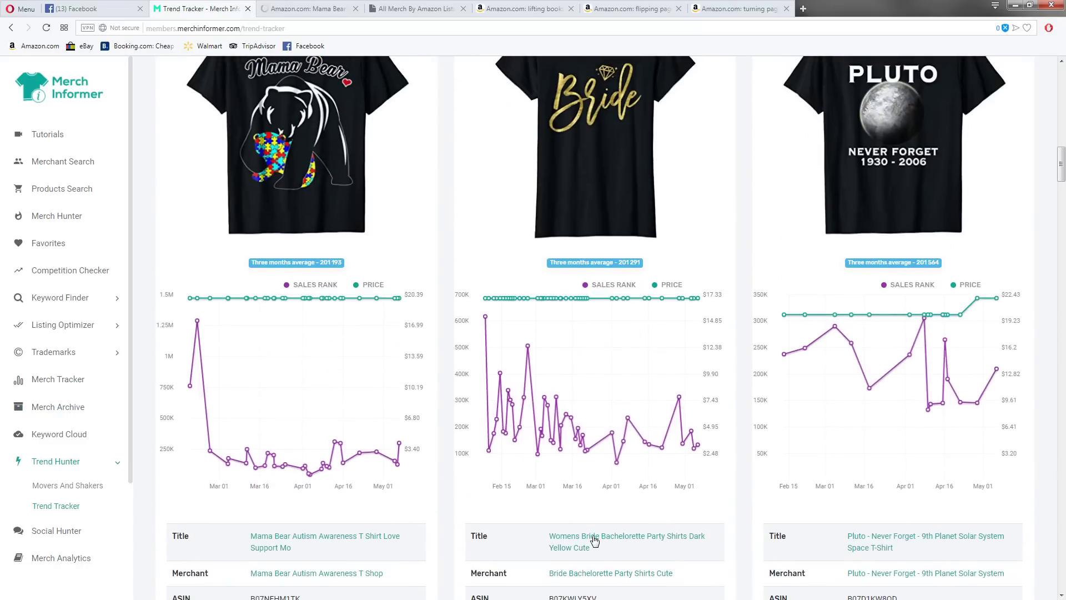
pyautogui.middleClick(591, 536)
pyautogui.middleClick(886, 539)
# Check the customer reviews on the Mama Bear, Bride and Pluto Amazon listings
pyautogui.click(283, 8)
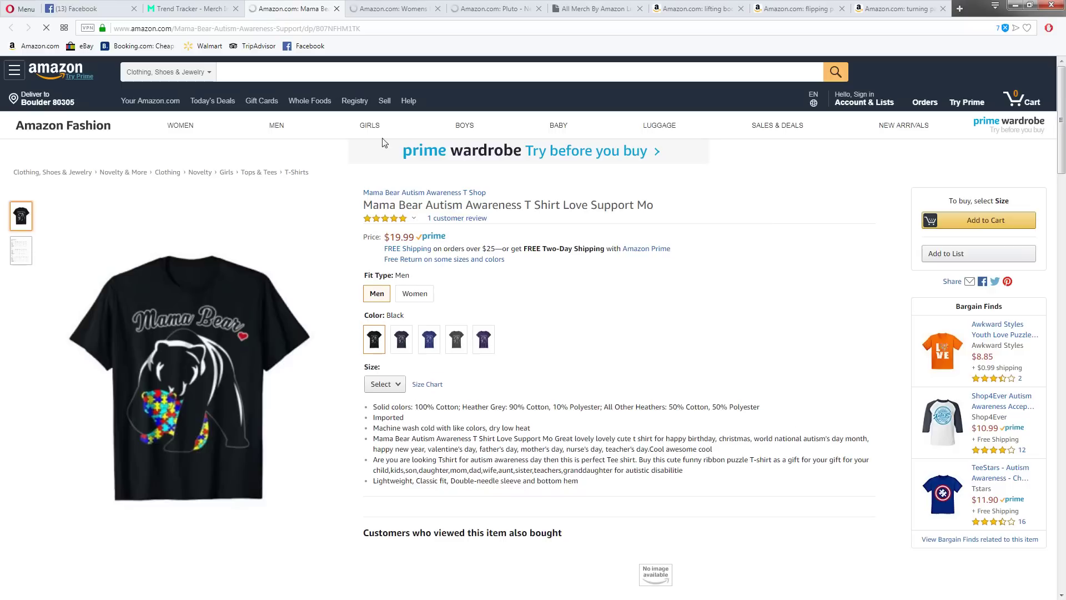
pyautogui.moveTo(478, 217); pyautogui.dragTo(426, 218)
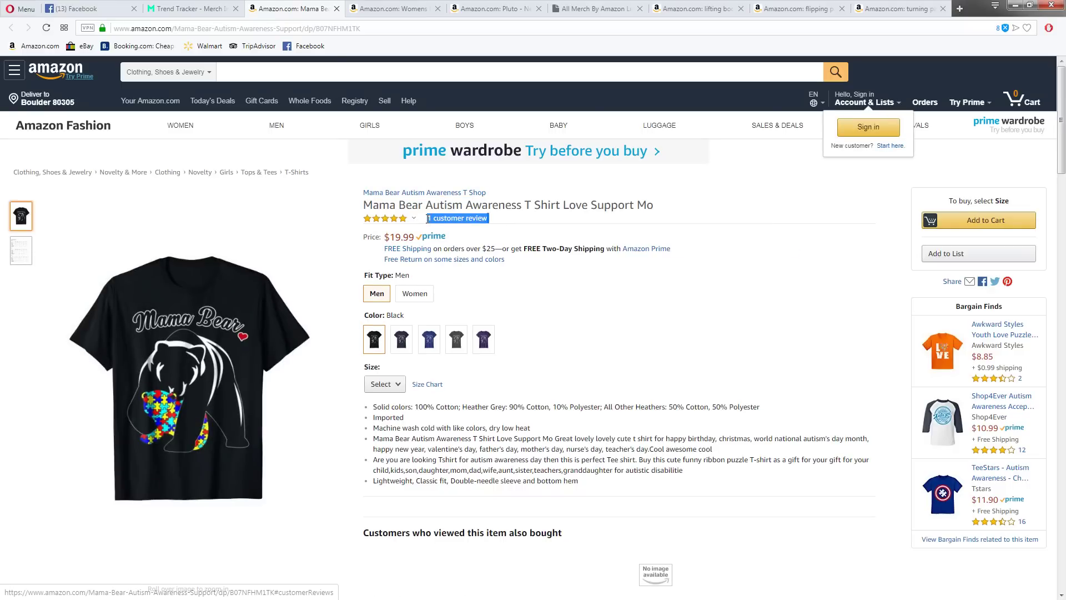
pyautogui.click(379, 7)
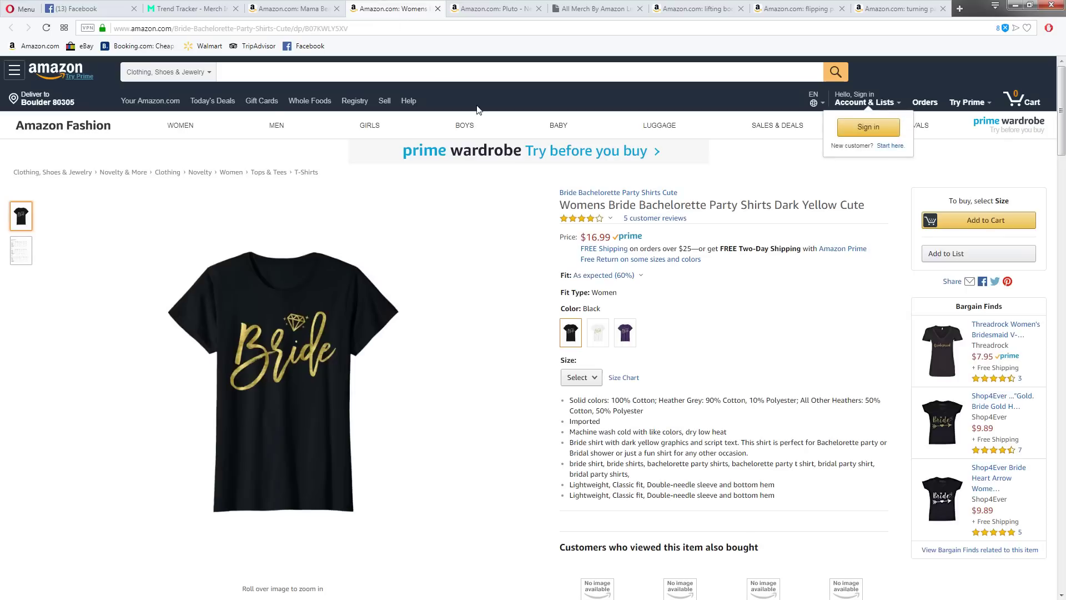
pyautogui.moveTo(701, 225); pyautogui.dragTo(623, 223)
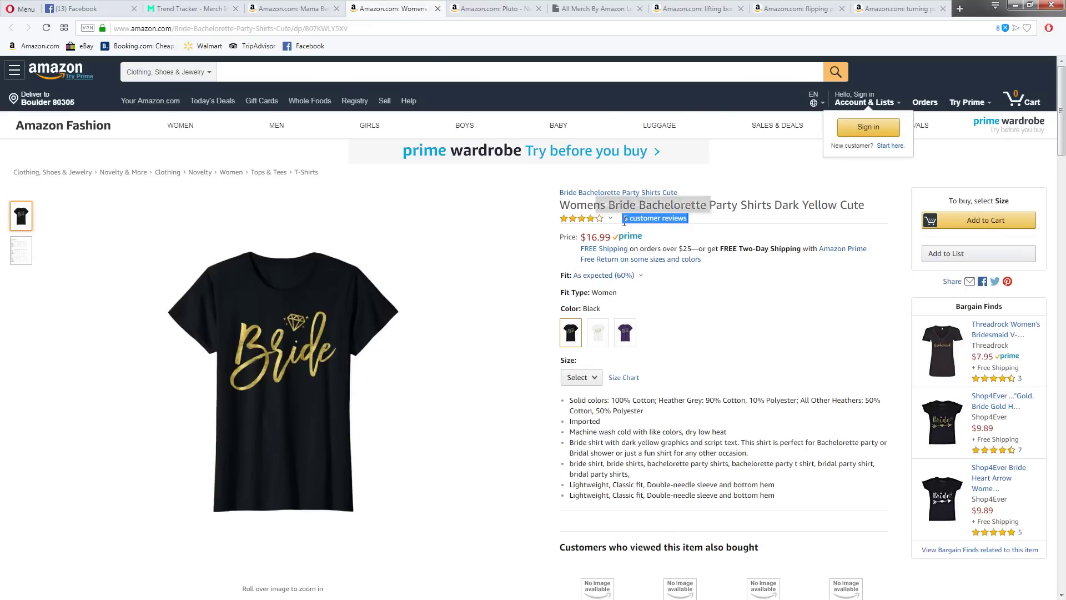
pyautogui.hotkey('ctrl', 'Tab')
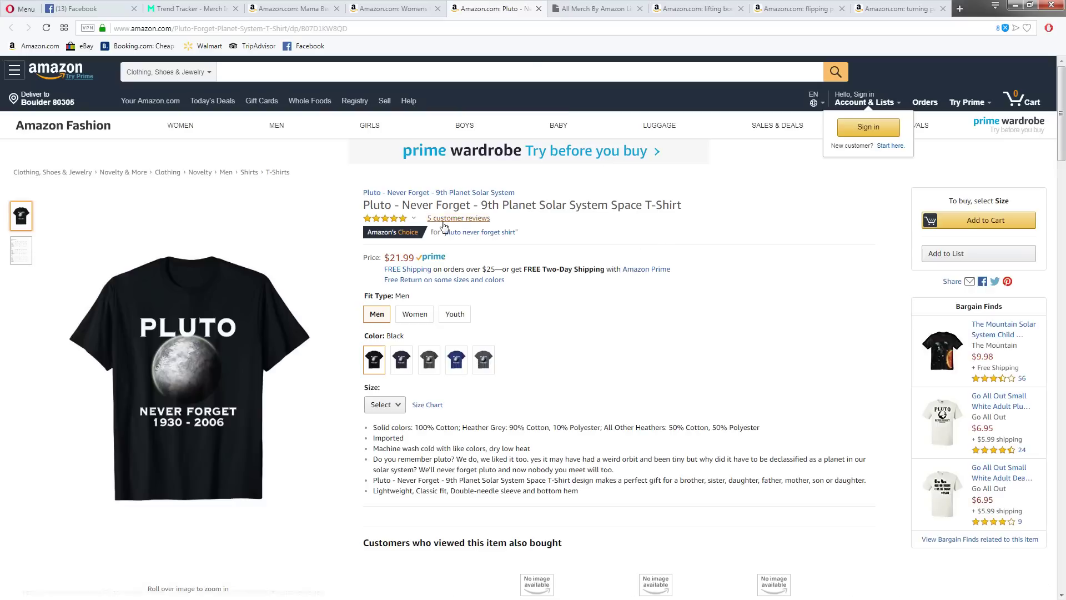
pyautogui.moveTo(192, 397)
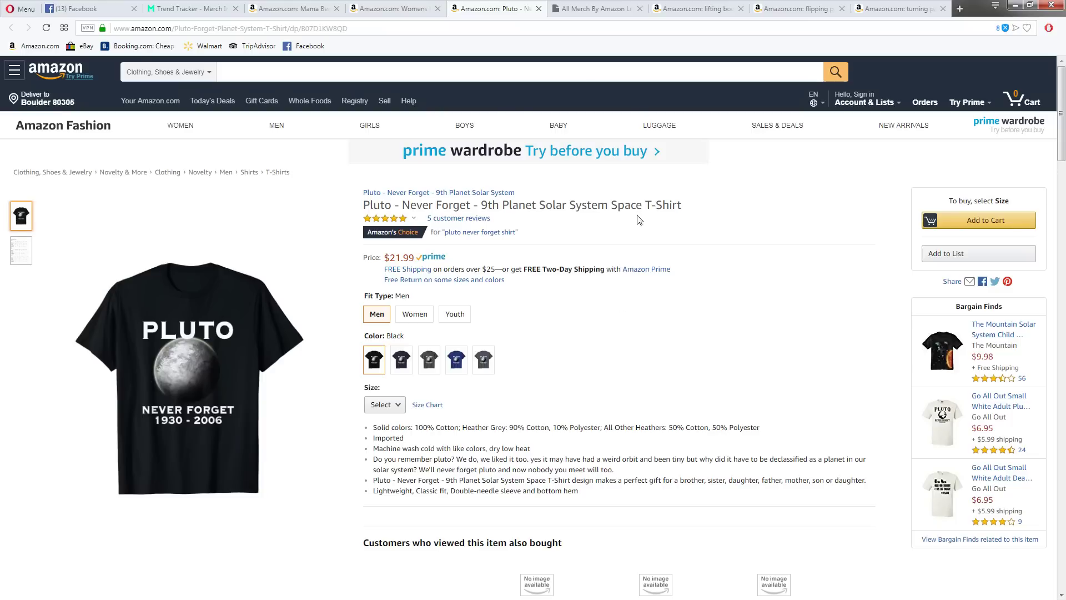
# Close the three shirt listings and the old Amazon cardio and workout phrase searches, and return to the Trend Tracker results
pyautogui.click(325, 12)
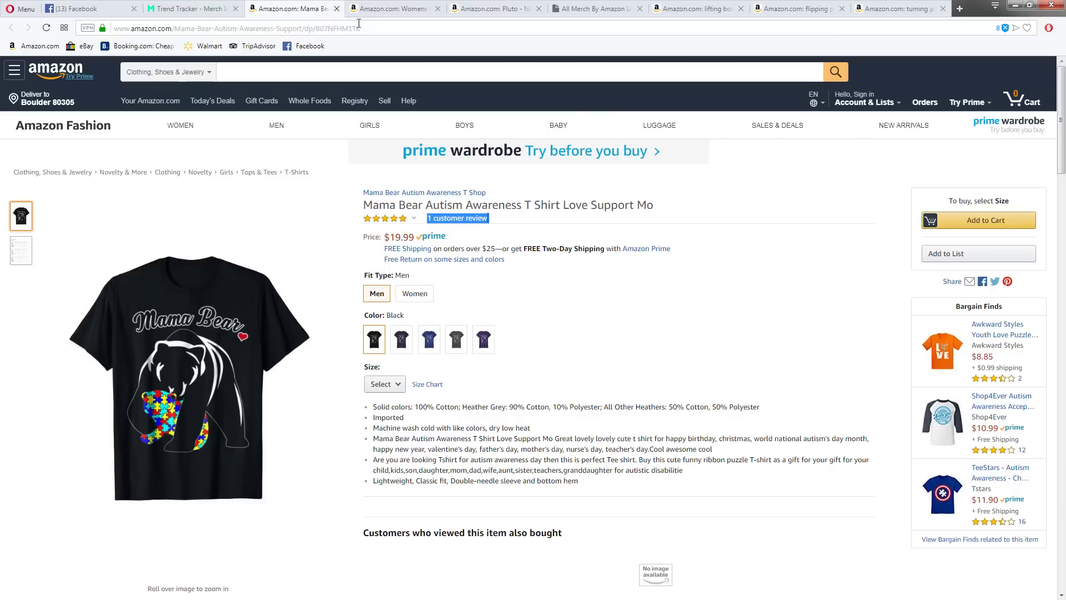
pyautogui.click(336, 9)
pyautogui.click(336, 9)
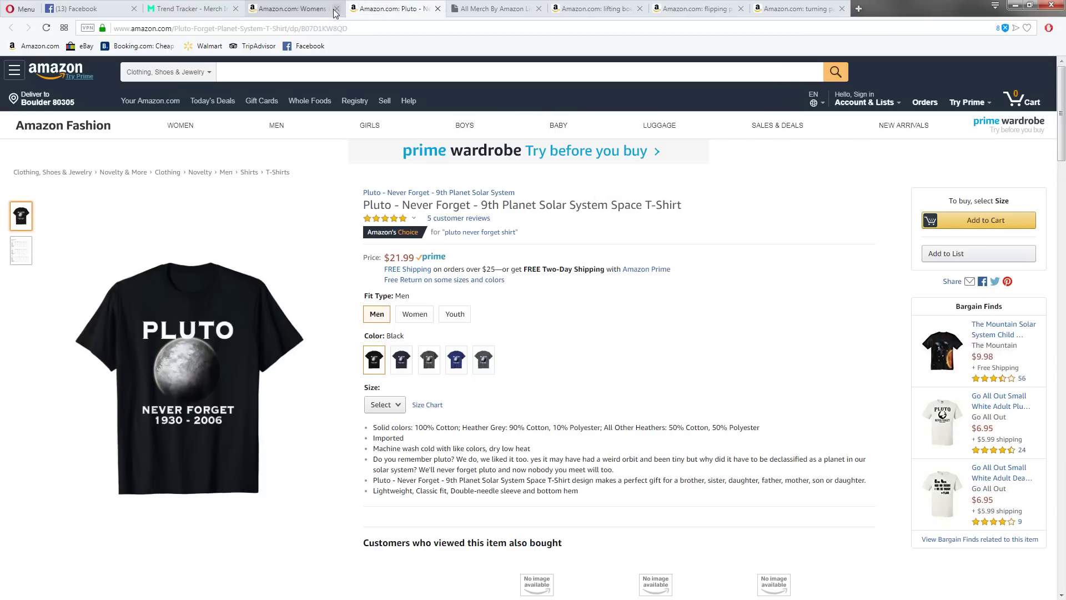
pyautogui.click(336, 9)
pyautogui.click(411, 9)
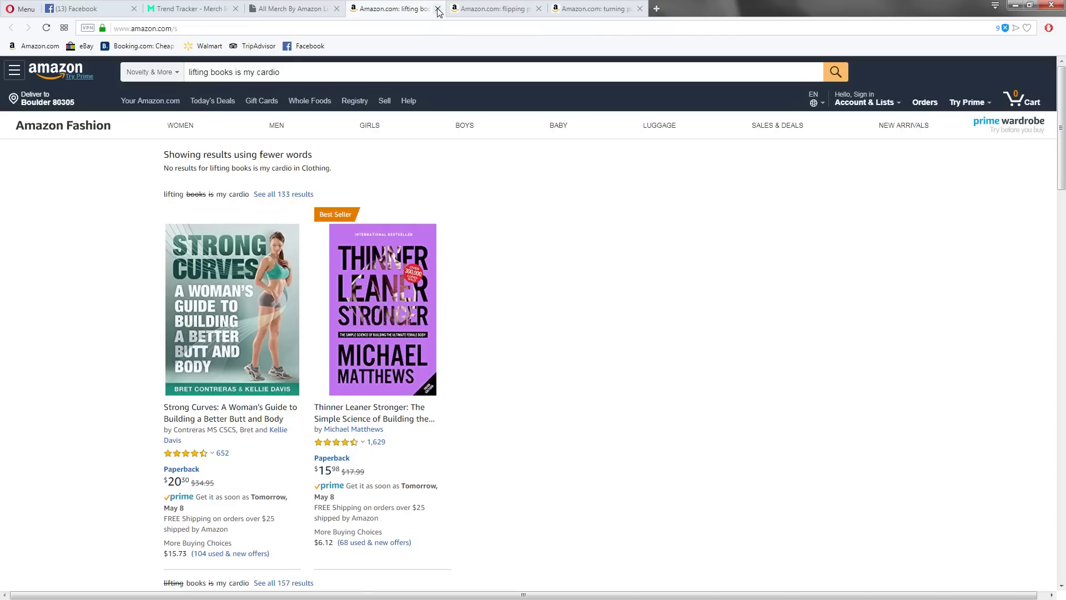
pyautogui.click(438, 9)
pyautogui.click(438, 9)
pyautogui.click(438, 8)
pyautogui.click(233, 9)
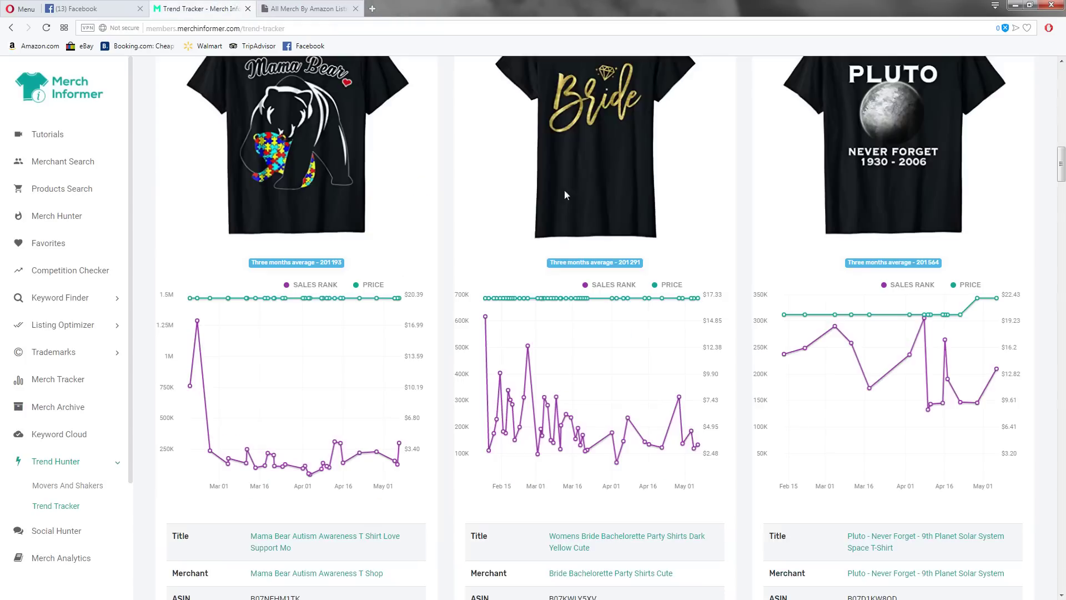
# Find the "Rescued is my favorite breed" shirt, view its Amazon listing, and compare it with its sales rank history and three-month average
pyautogui.scroll(-4, 544, 349)
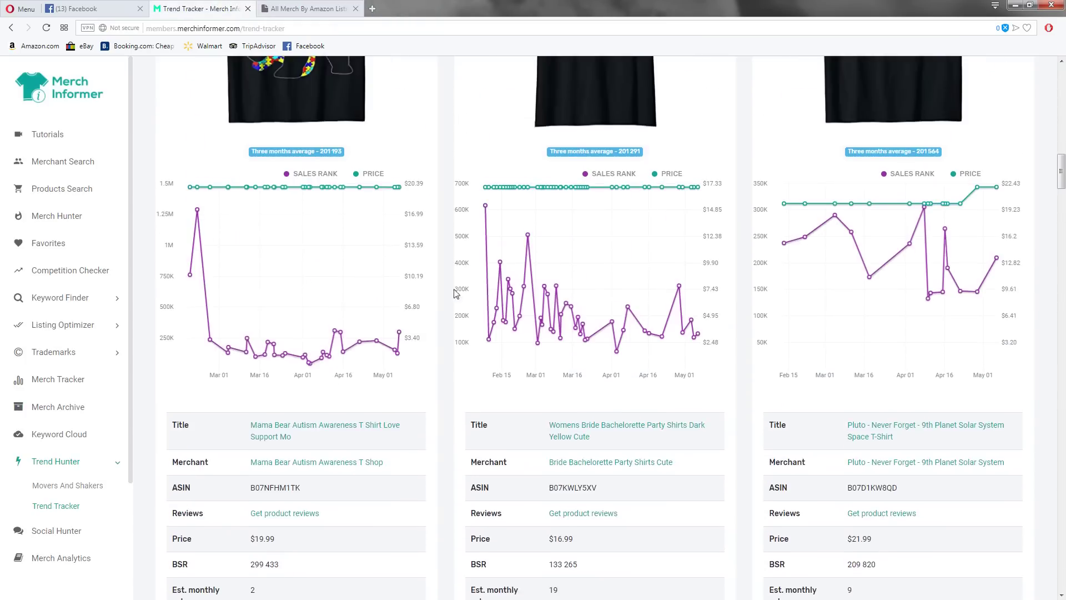
pyautogui.scroll(-6, 561, 311)
pyautogui.scroll(-4, 561, 307)
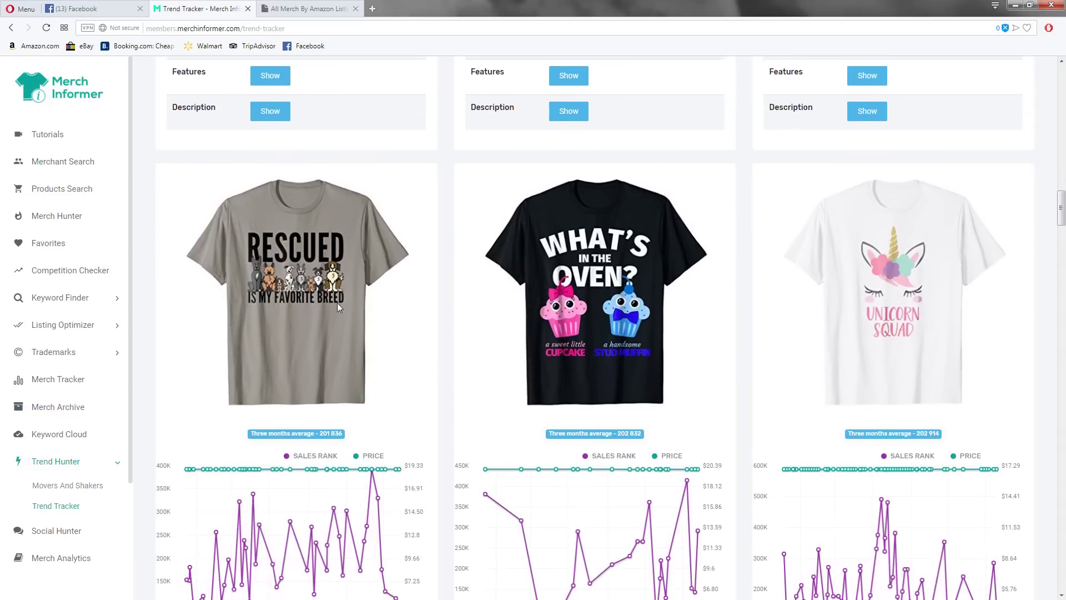
pyautogui.scroll(-6, 340, 381)
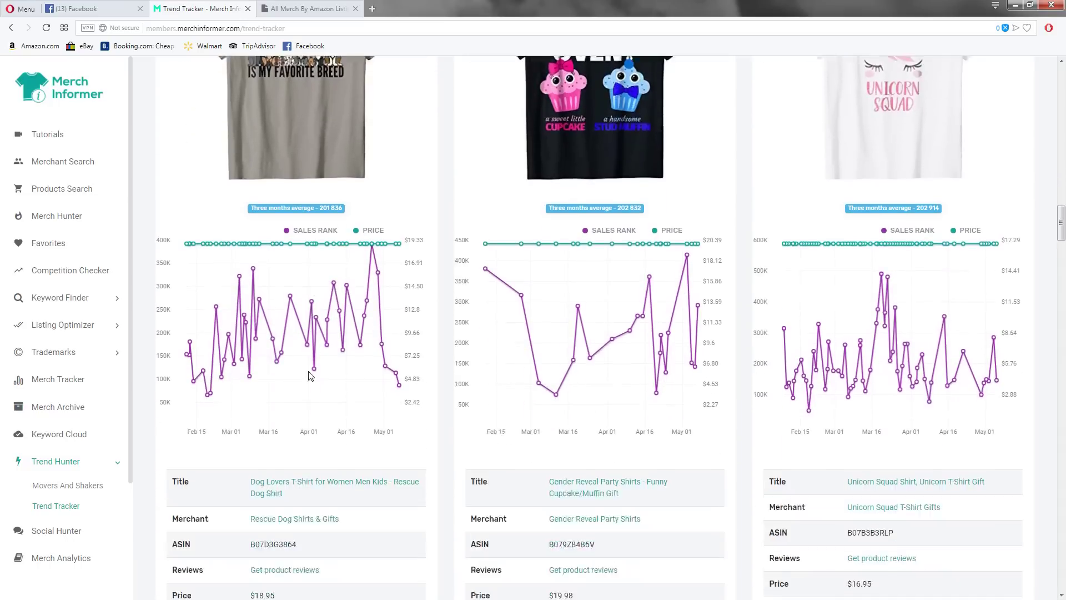
pyautogui.middleClick(289, 378)
pyautogui.click(300, 8)
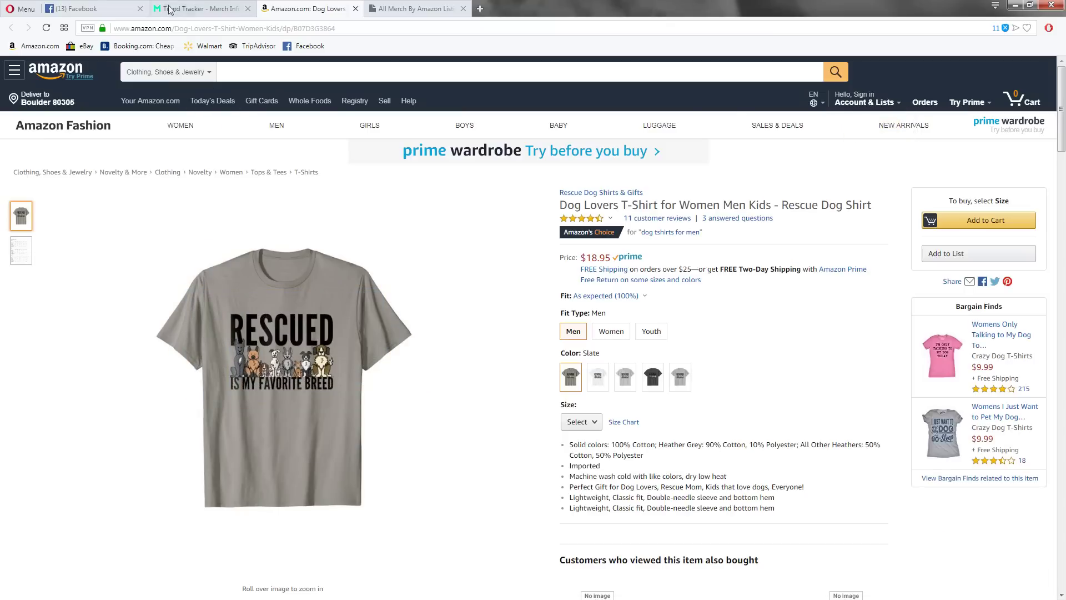
pyautogui.click(203, 9)
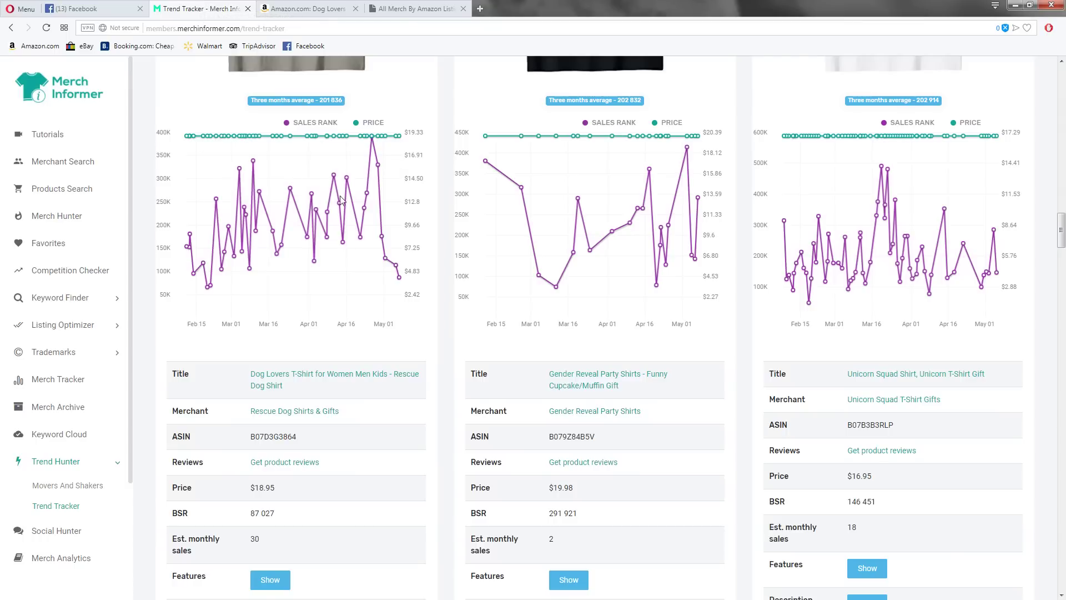
pyautogui.moveTo(345, 101); pyautogui.dragTo(249, 101)
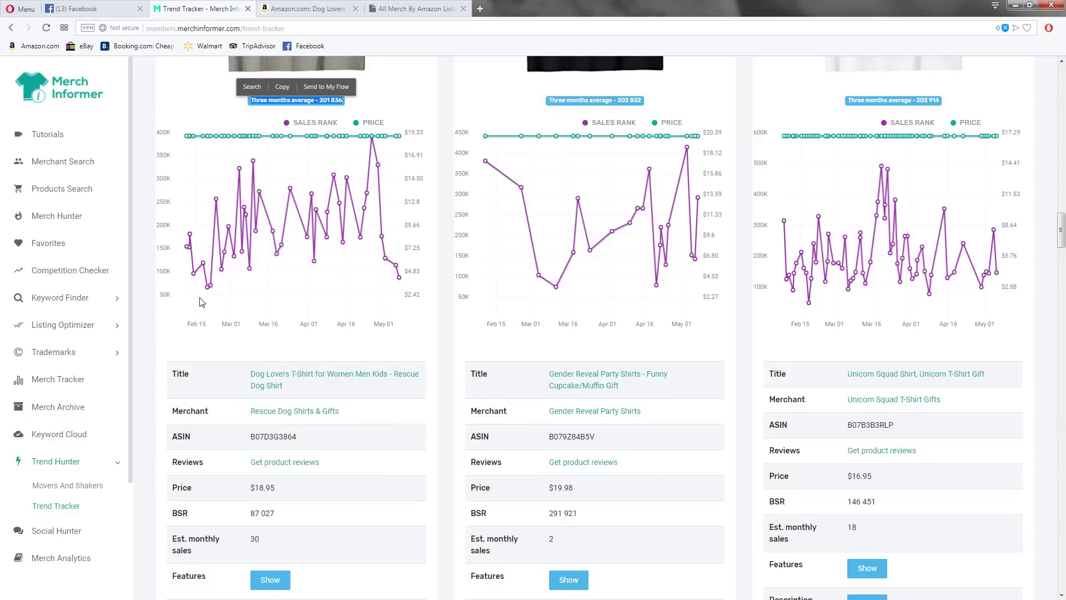
# Search Pinterest in Social Hunter for "dog rescue shirt"
pyautogui.click(69, 551)
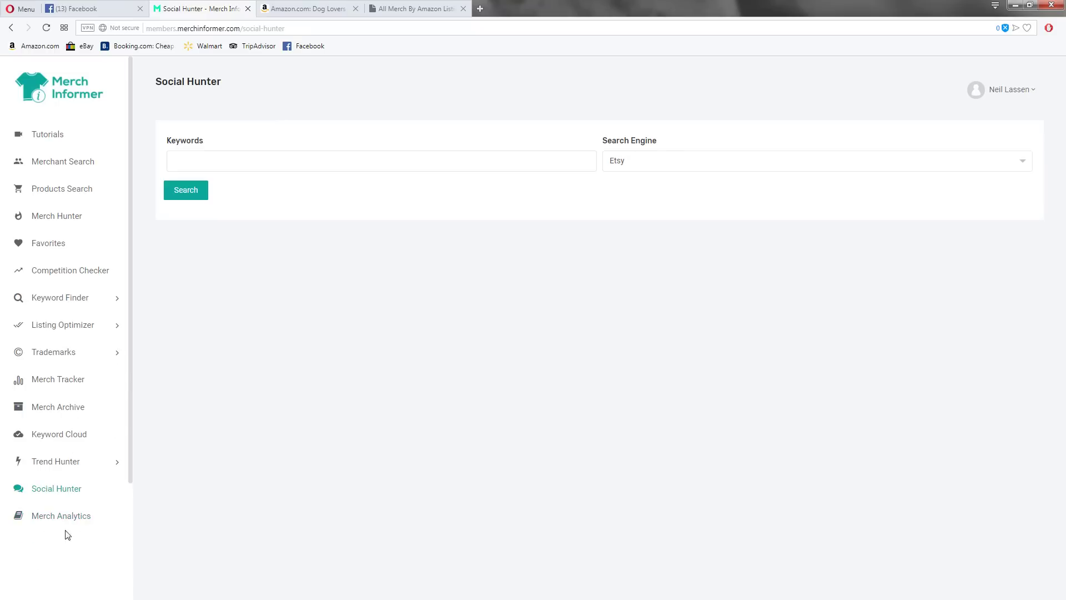
pyautogui.click(657, 161)
pyautogui.click(641, 230)
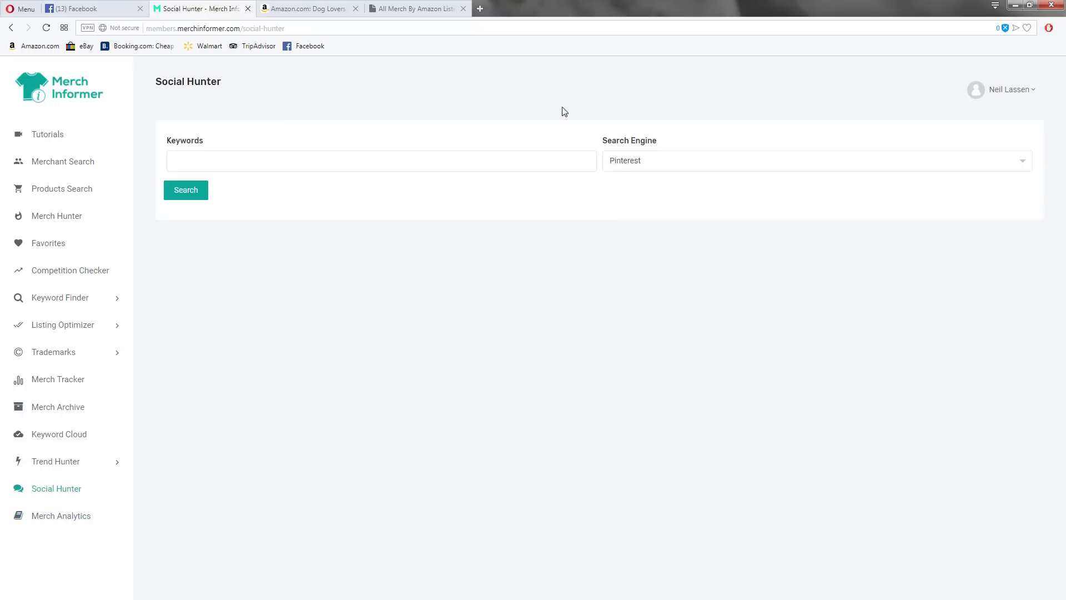
pyautogui.click(277, 161)
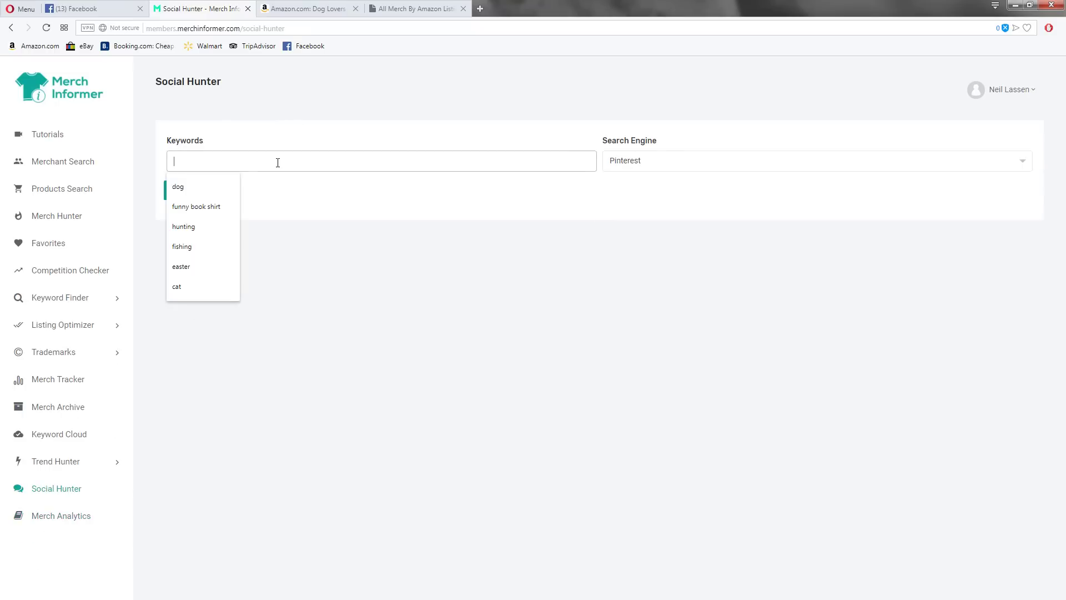
pyautogui.write('dog rec')
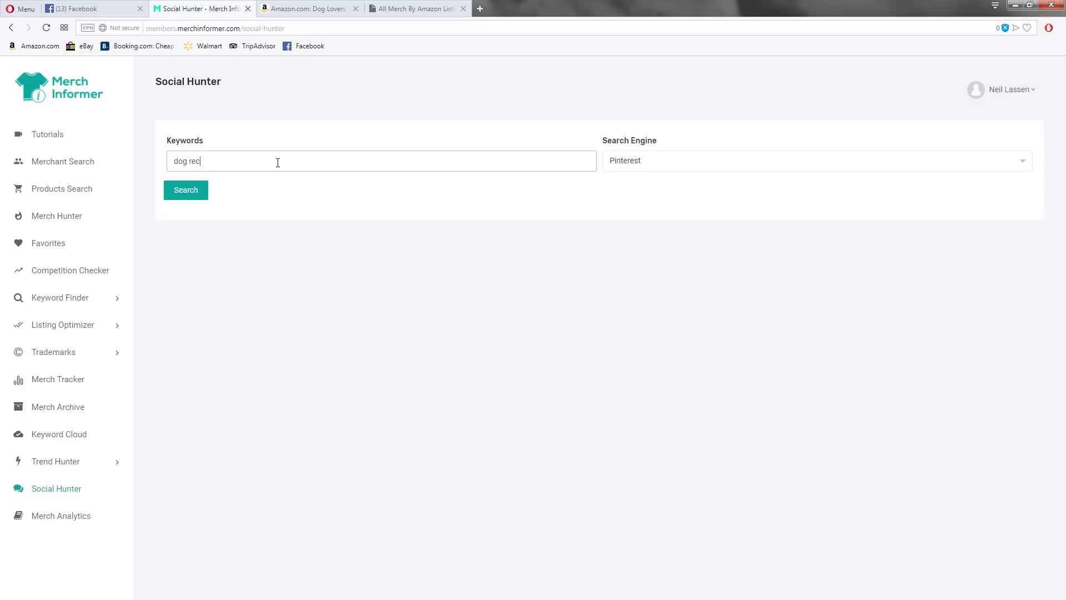
pyautogui.write('cue shirt')
pyautogui.click(183, 186)
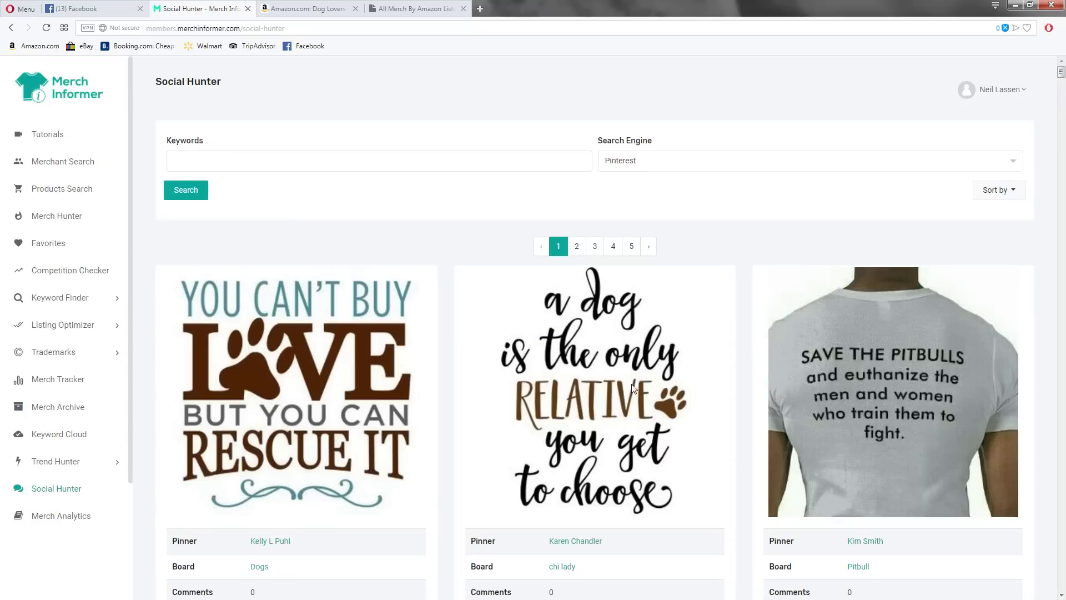
# Sort the dog rescue shirt pins by comments and by repins, and examine the top pin's engagement and description
pyautogui.scroll(-2, 635, 384)
pyautogui.scroll(2, 888, 278)
pyautogui.click(1010, 190)
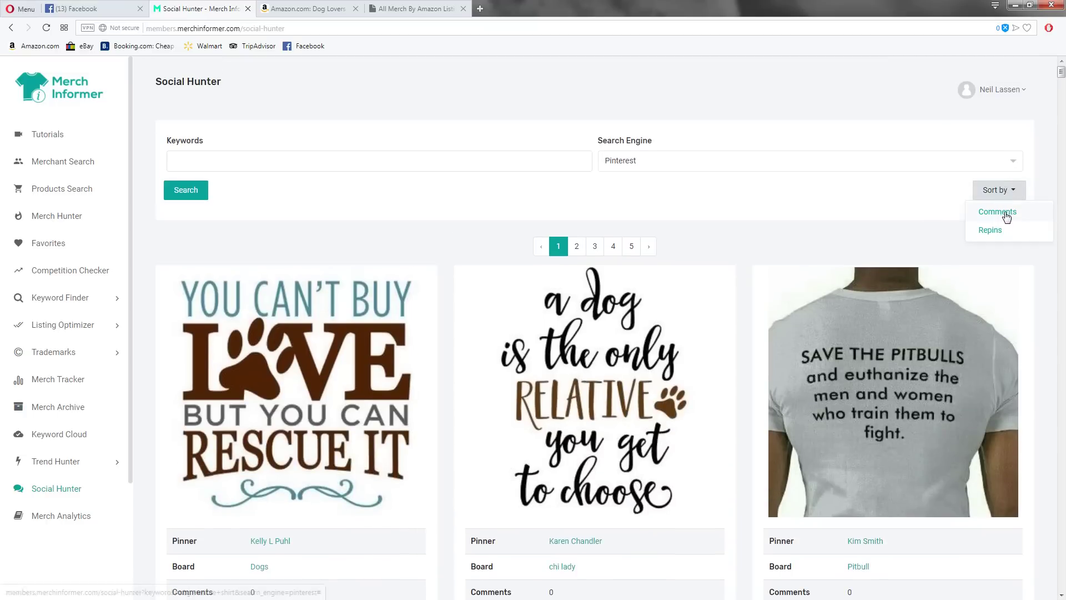
pyautogui.click(1002, 213)
pyautogui.click(998, 193)
pyautogui.click(990, 230)
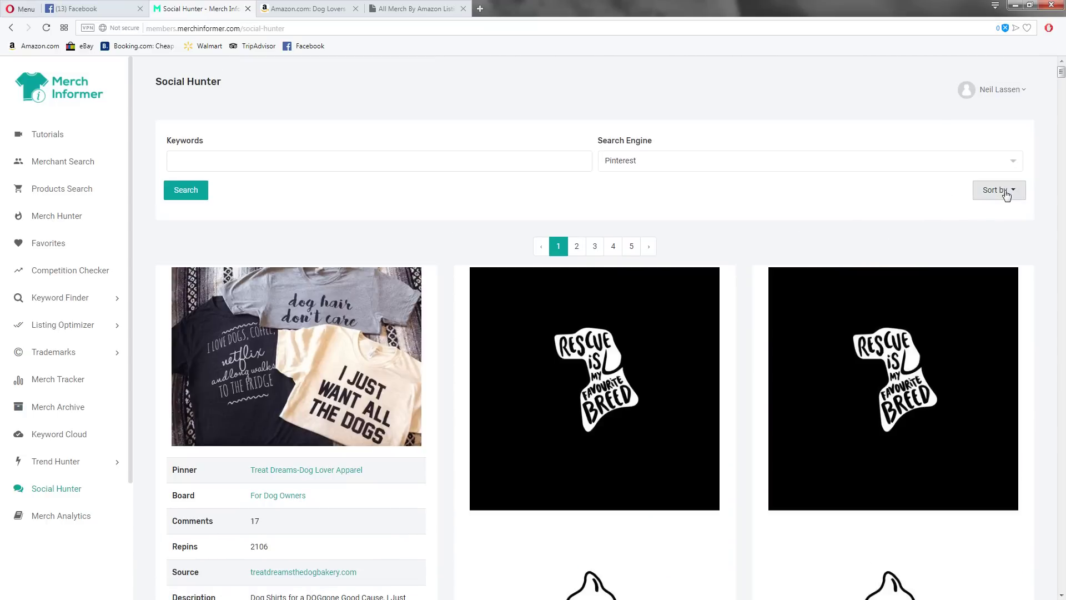
pyautogui.scroll(-4, 700, 231)
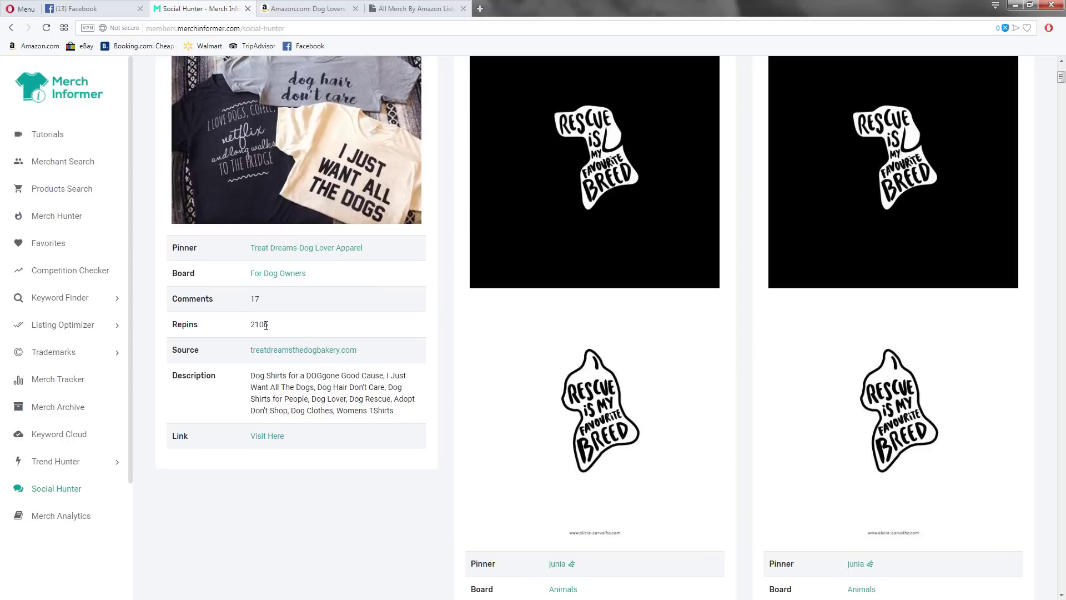
# Examine the repins and phrases of the most repinned dog rescue shirt pins, down to the "Stray Pride rescue dog advocate" shirt
pyautogui.moveTo(270, 325); pyautogui.dragTo(251, 325)
pyautogui.scroll(2, 306, 340)
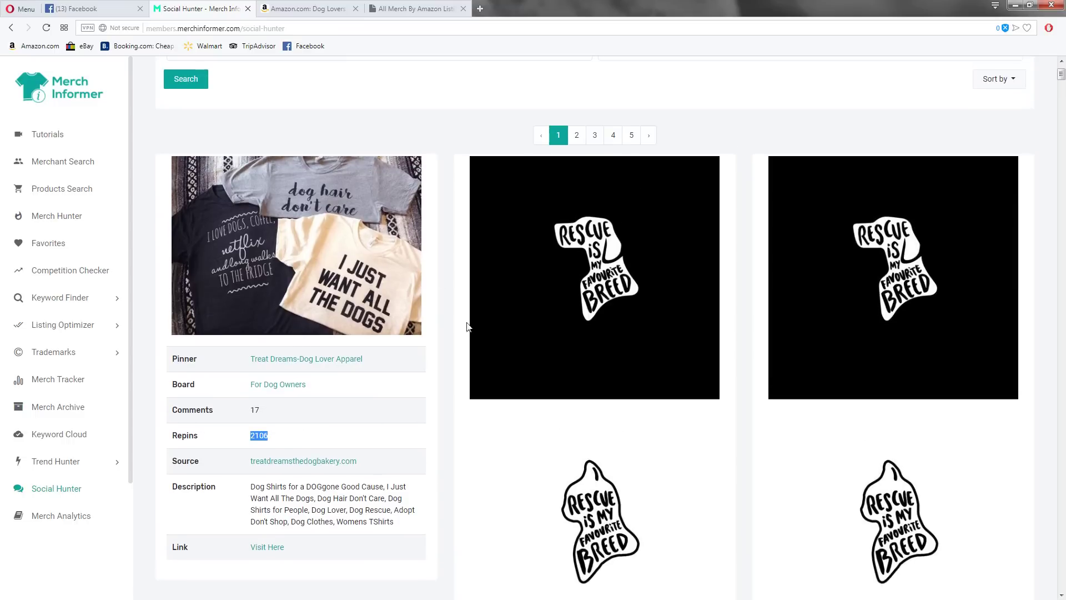
pyautogui.scroll(-6, 650, 289)
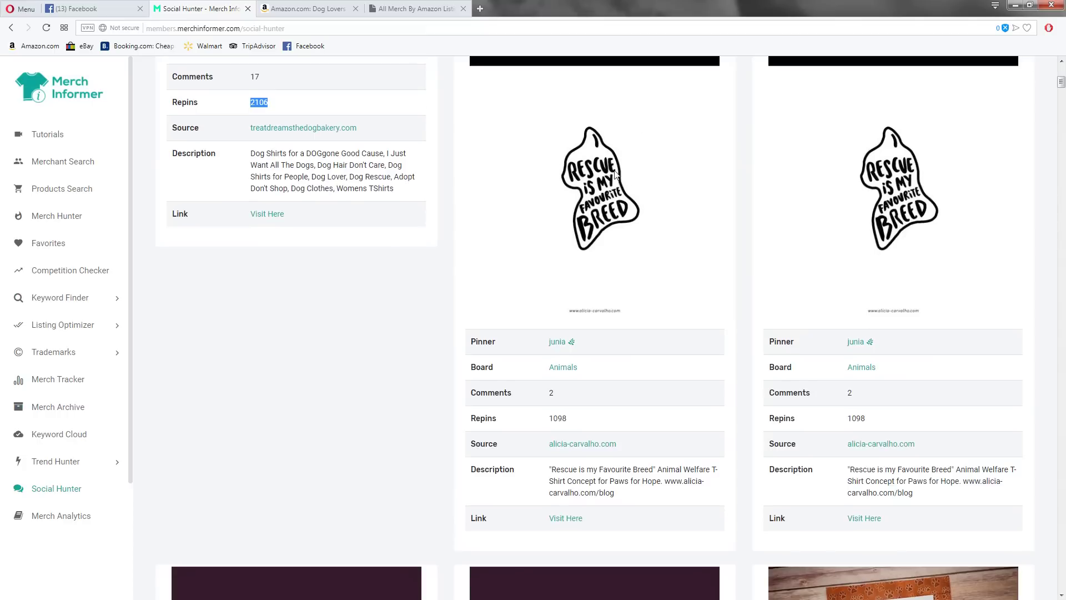
pyautogui.scroll(-1, 594, 312)
pyautogui.scroll(-8, 602, 324)
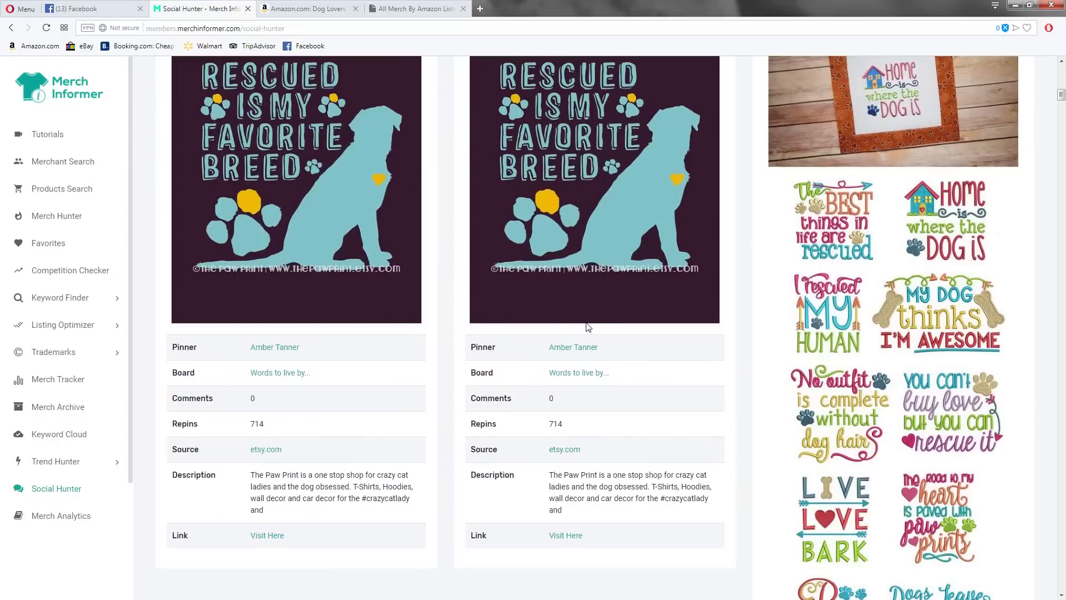
pyautogui.scroll(-11, 544, 326)
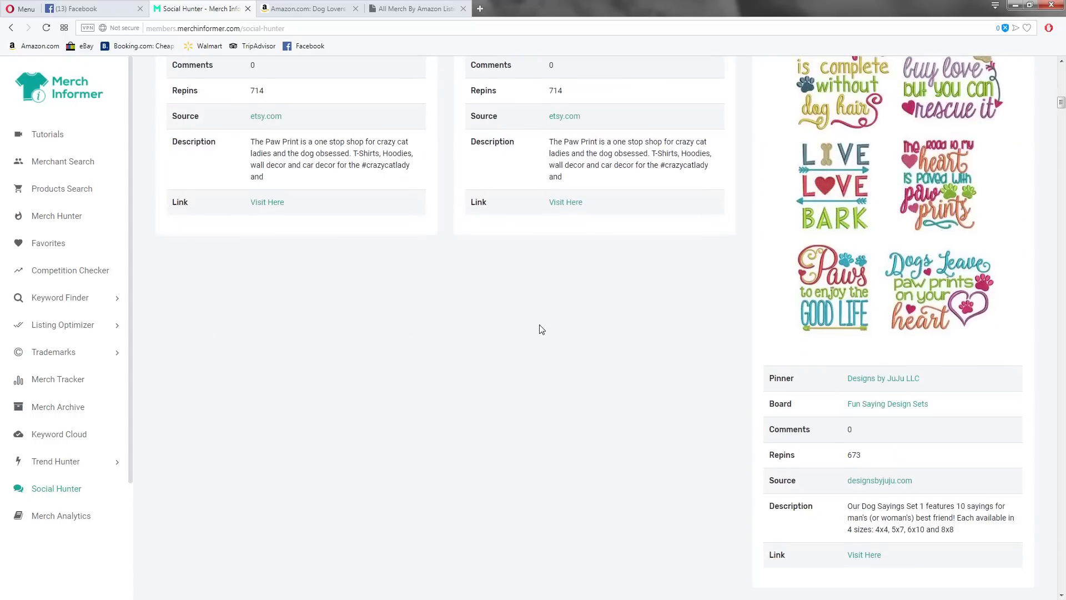
pyautogui.scroll(-2, 541, 329)
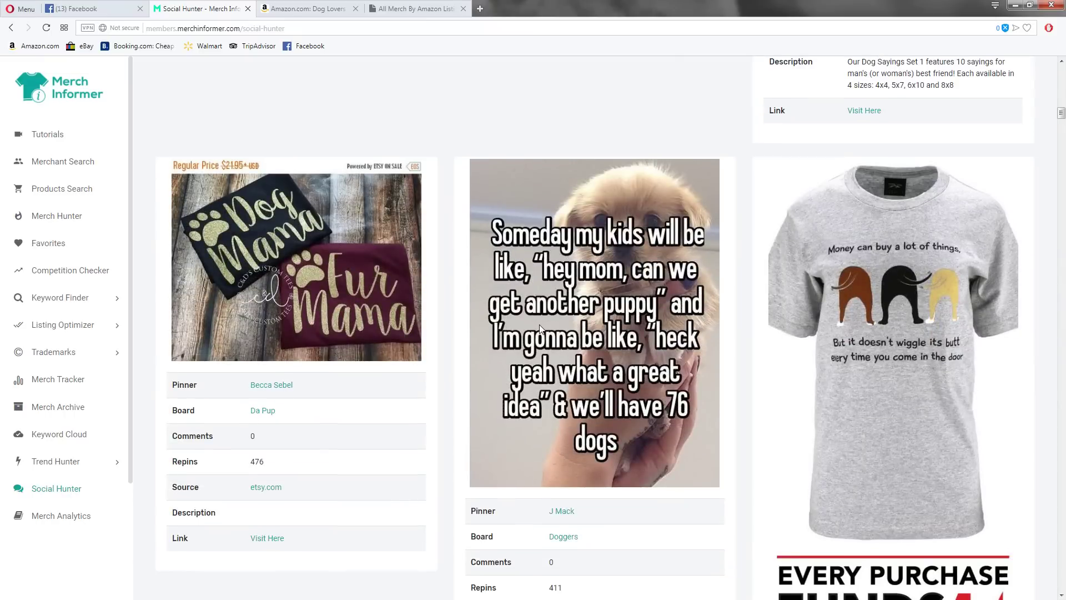
pyautogui.scroll(-8, 540, 328)
pyautogui.scroll(-12, 541, 329)
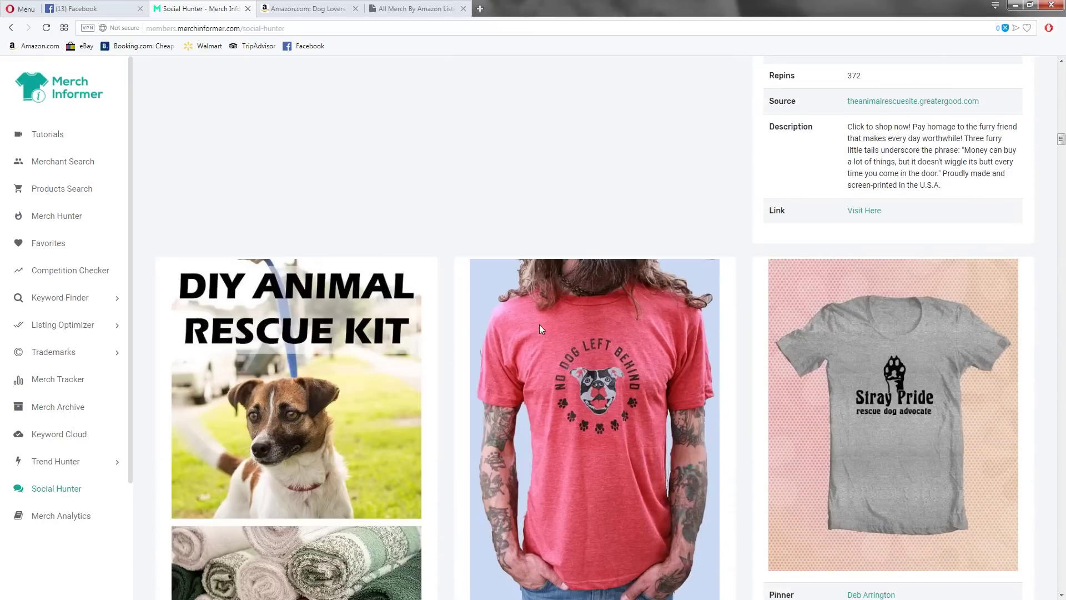
pyautogui.scroll(-2, 539, 329)
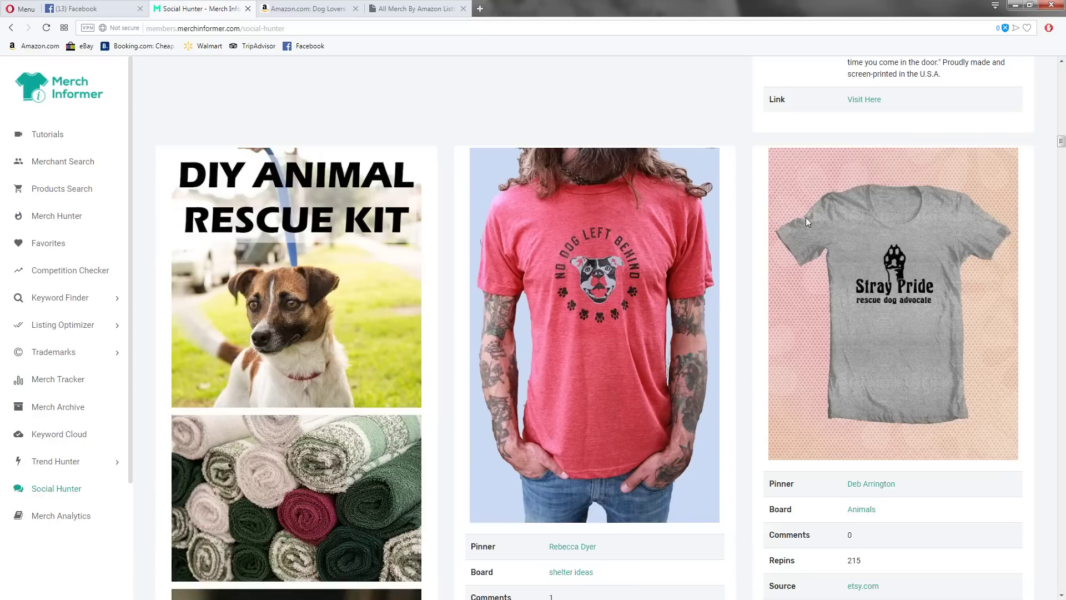
# Search the Merch by Amazon T-shirt listings for "rescue dog advocate" and check the number of results
pyautogui.click(309, 8)
pyautogui.click(416, 9)
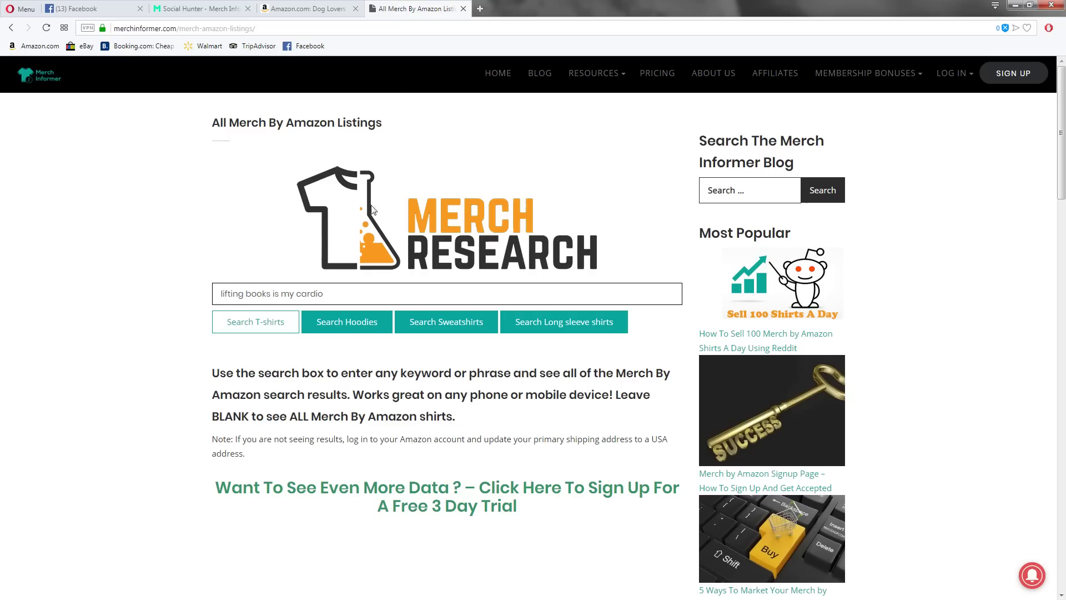
pyautogui.hotkey('shift', 'Tab')
pyautogui.write('ue dog adva')
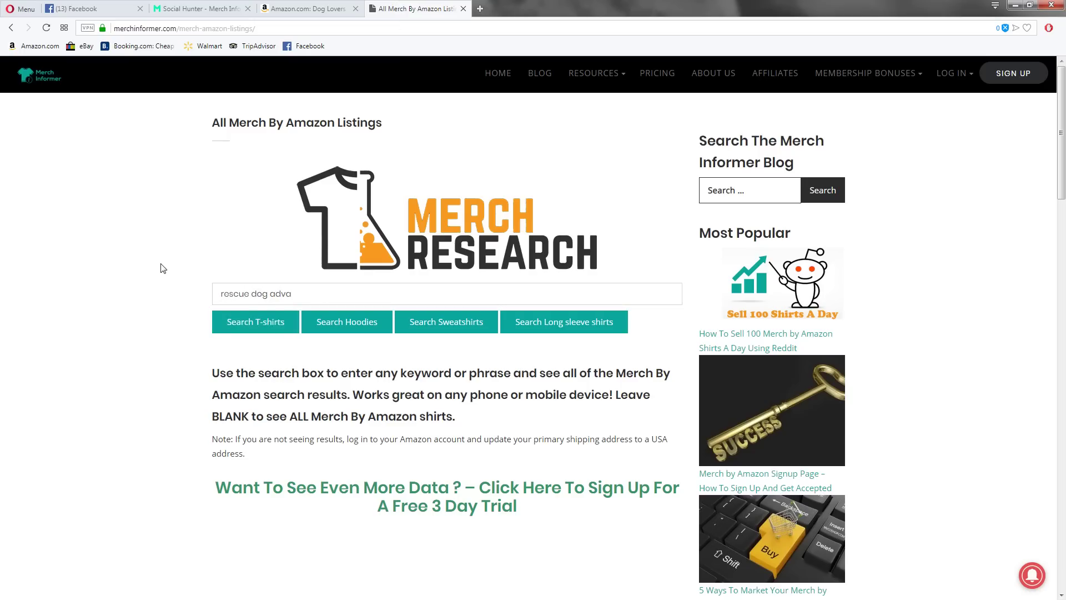
pyautogui.write('cate')
pyautogui.click(307, 9)
pyautogui.click(205, 5)
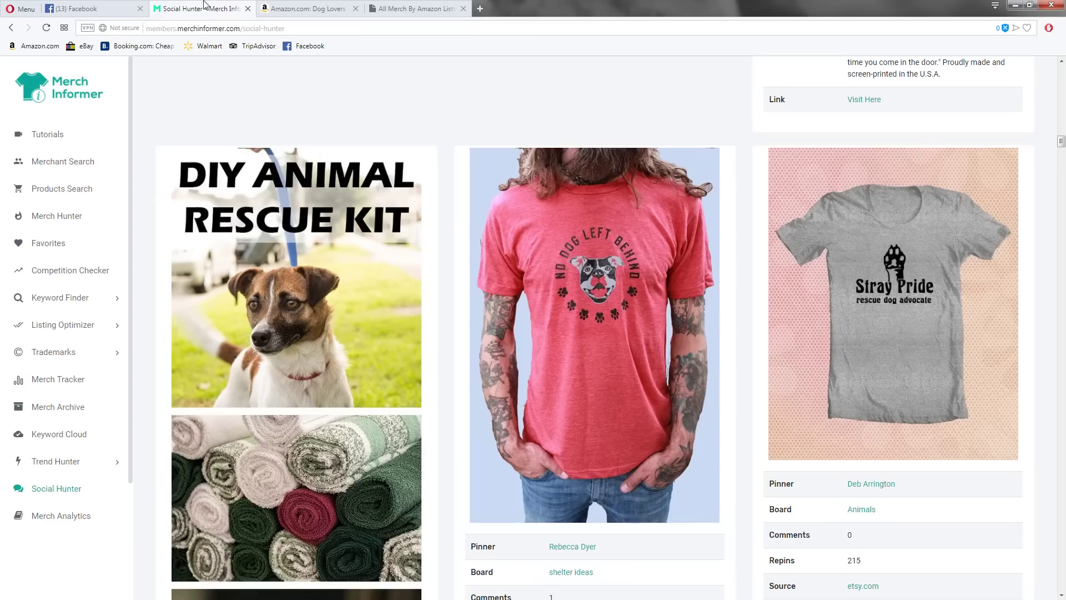
pyautogui.click(405, 5)
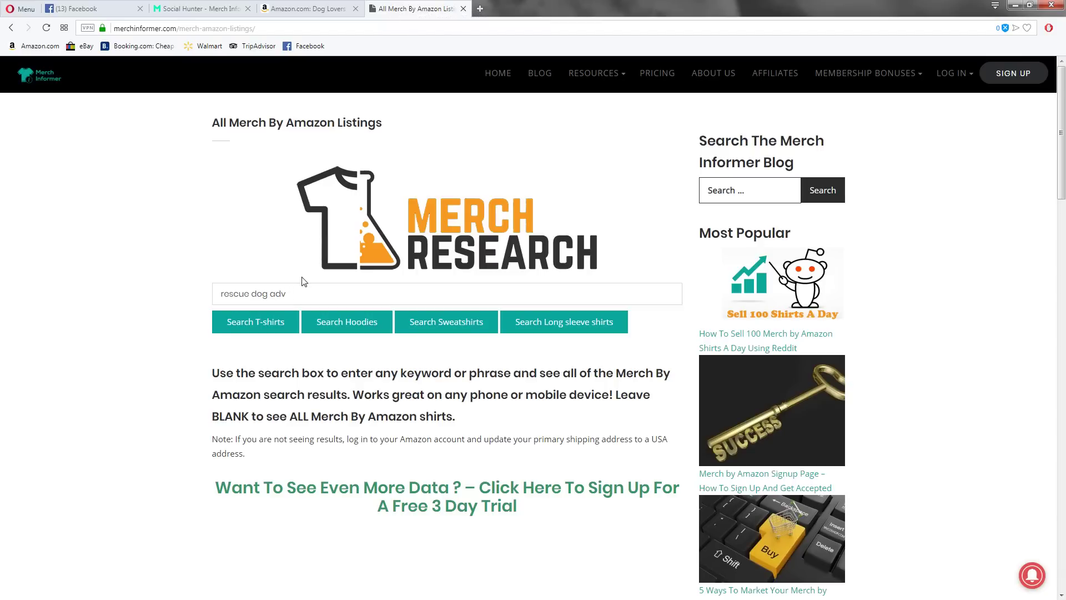
pyautogui.write('ocate')
pyautogui.click(276, 327)
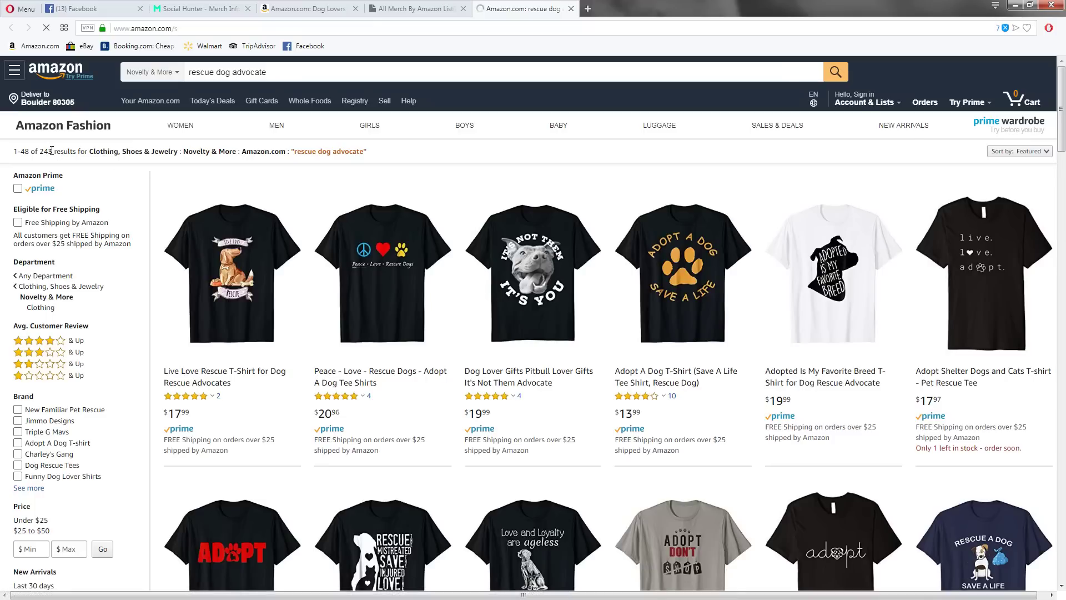
pyautogui.doubleClick(45, 151)
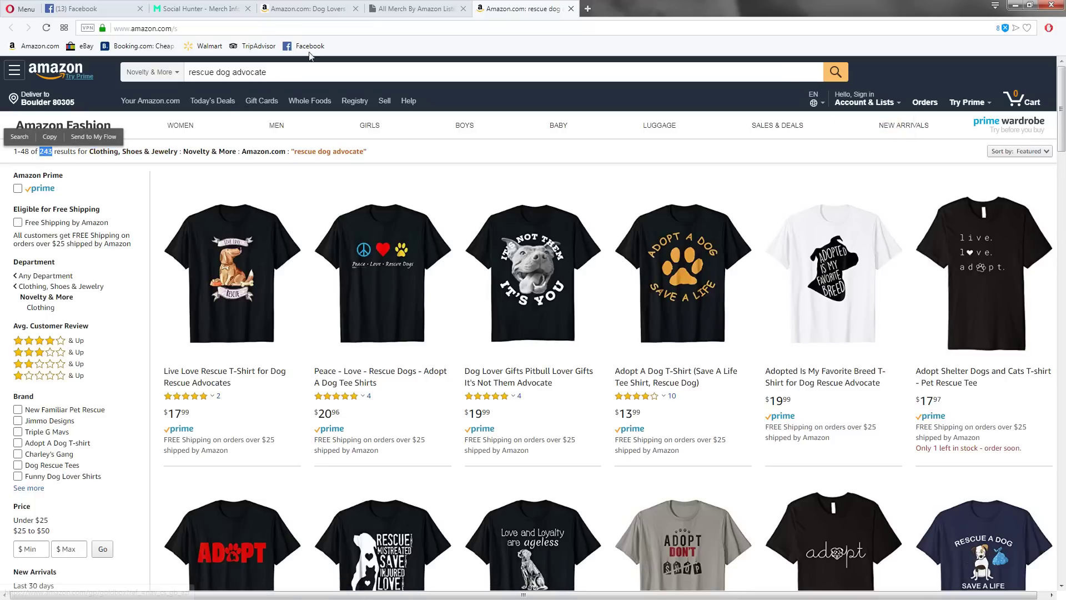
# Search the Merch by Amazon T-shirt listings for "rescue cat advocate"
pyautogui.click(426, 4)
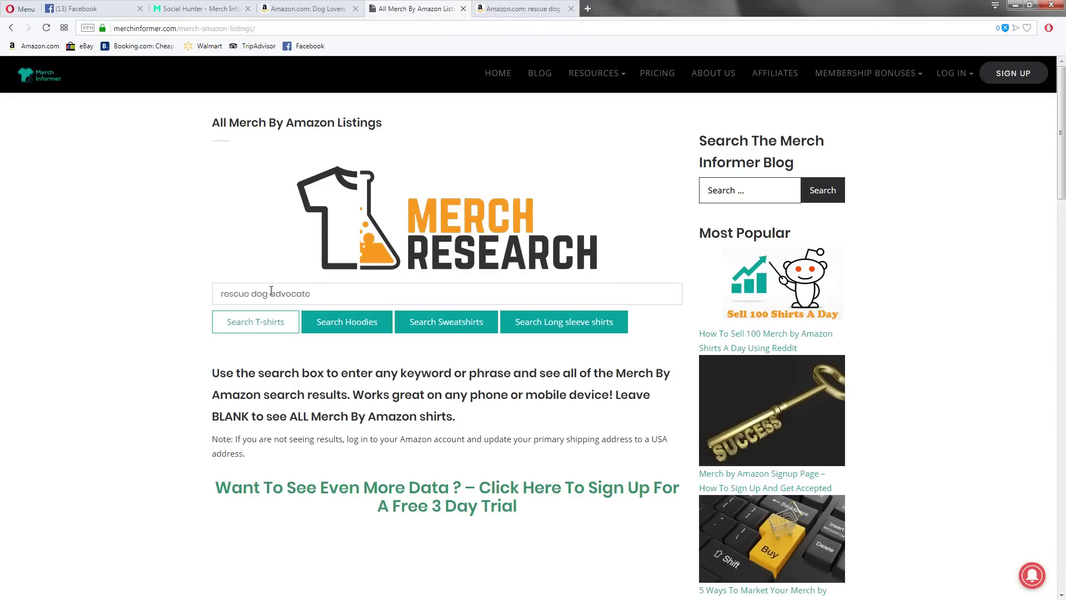
pyautogui.moveTo(267, 295); pyautogui.dragTo(253, 296)
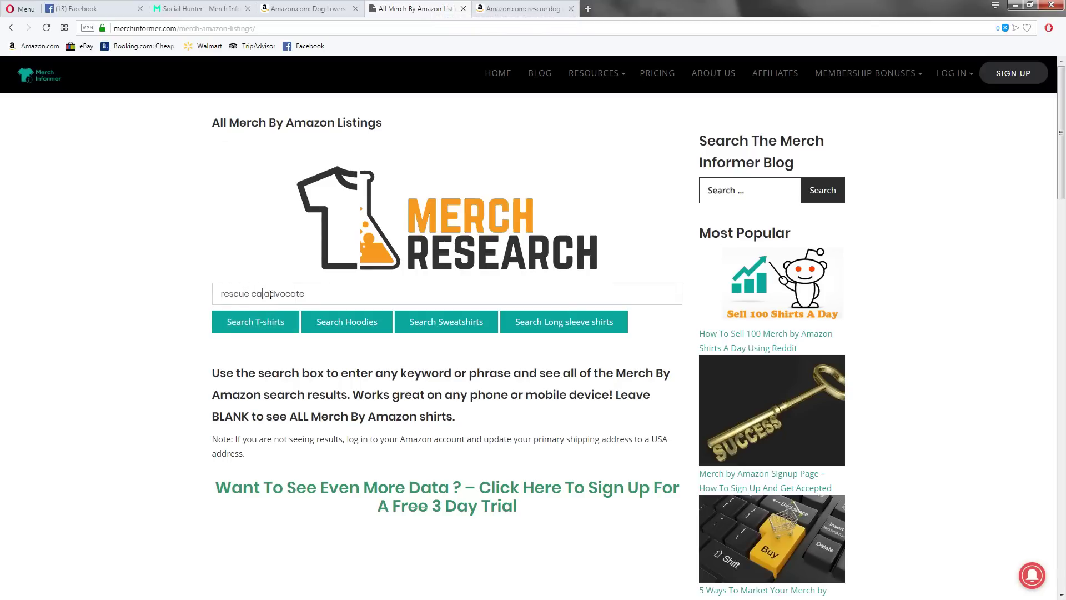
pyautogui.click(257, 321)
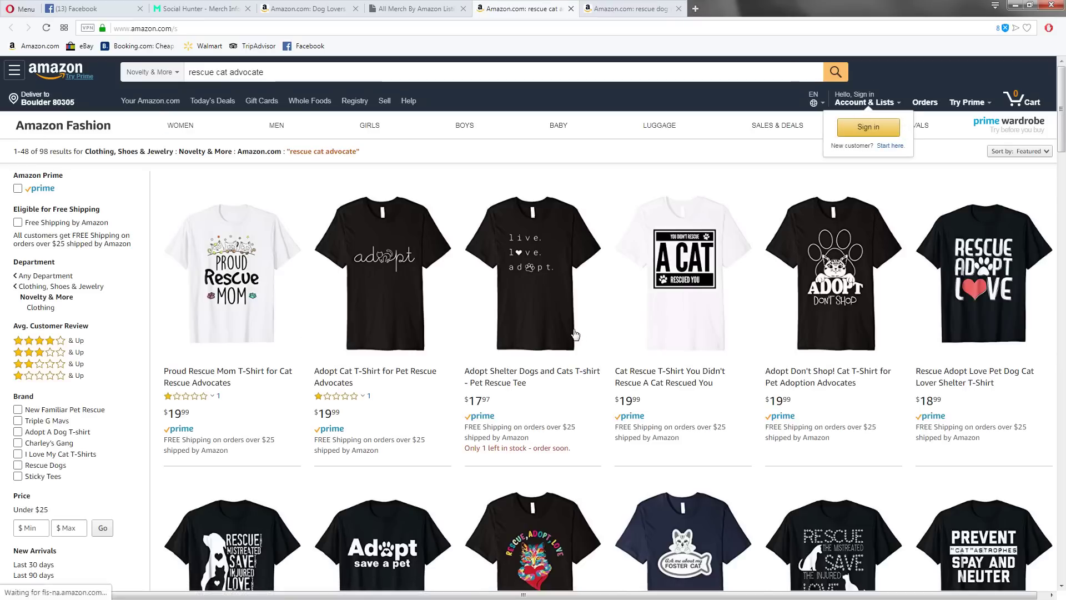
# Search the Merch by Amazon T-shirt listings for "rescue dog mom" and close the results after viewing them
pyautogui.click(417, 9)
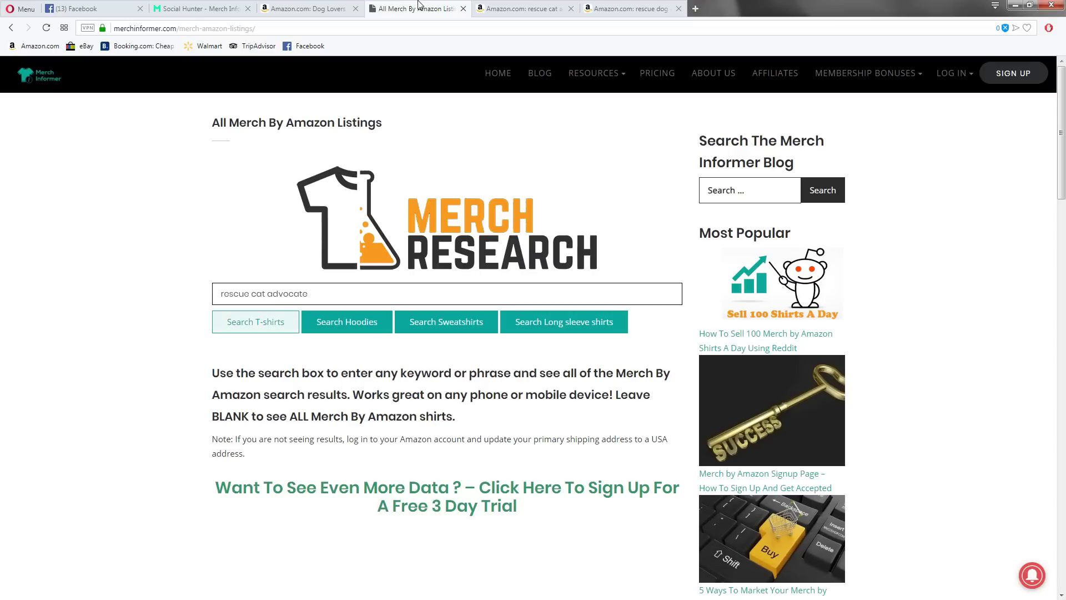
pyautogui.doubleClick(261, 293)
pyautogui.click(262, 293)
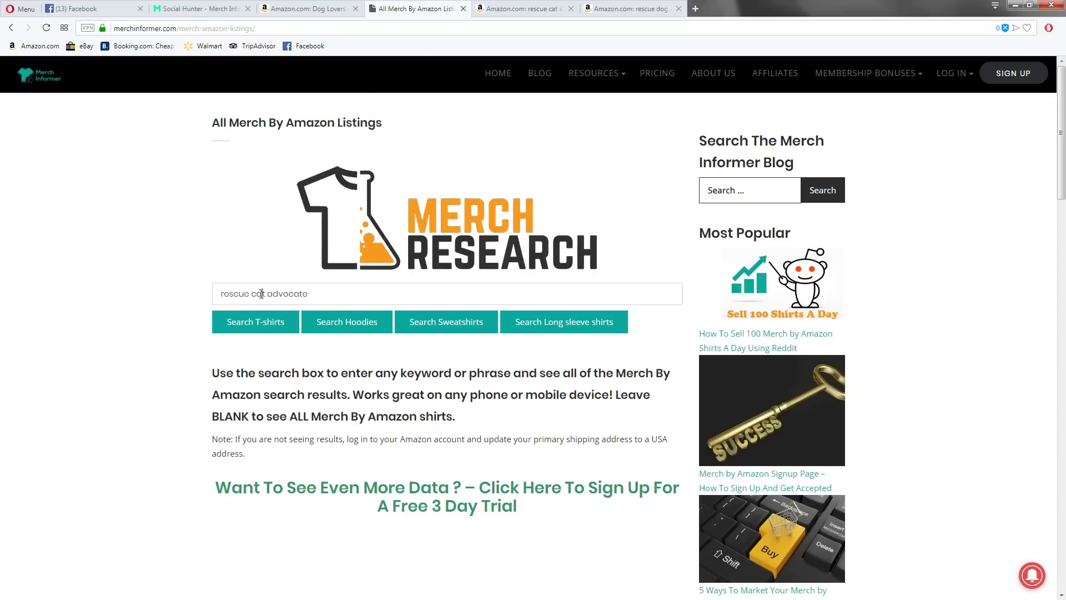
pyautogui.doubleClick(259, 293)
pyautogui.write('dog')
pyautogui.moveTo(319, 296); pyautogui.dragTo(271, 296)
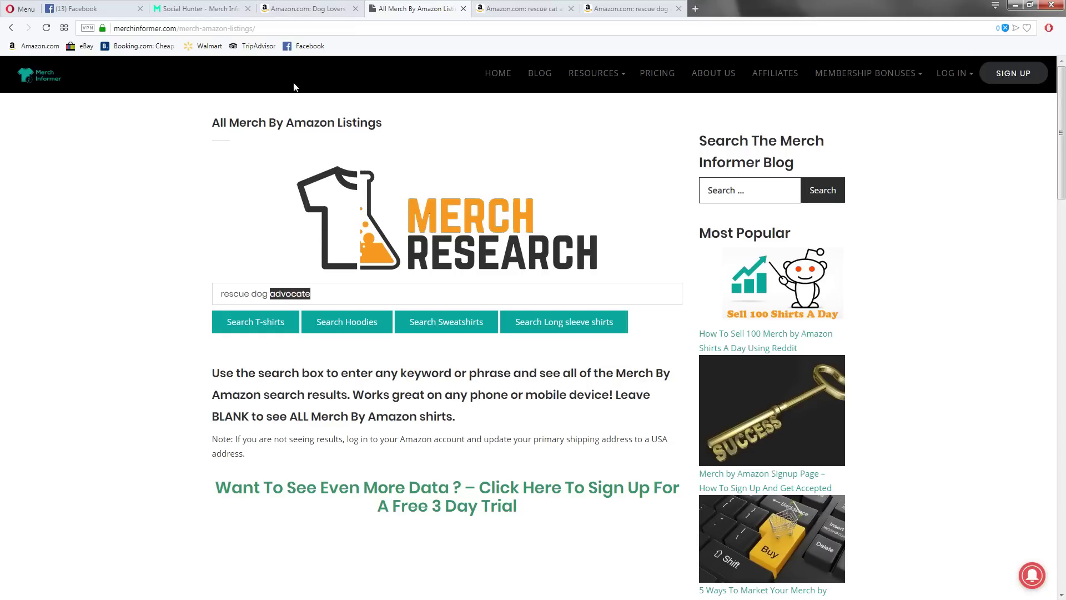
pyautogui.write('hero')
pyautogui.click(265, 328)
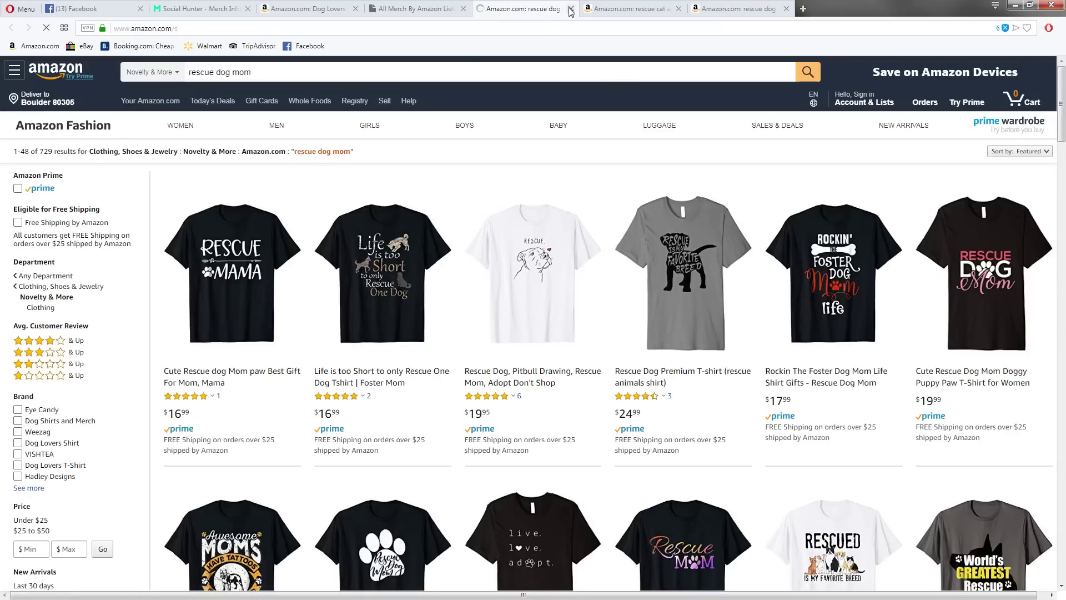
pyautogui.click(571, 8)
# Search the T-shirt listings for "rescue dog dad", close those results, and recheck the result count for "rescue cat advocate"
pyautogui.click(396, 8)
pyautogui.doubleClick(283, 294)
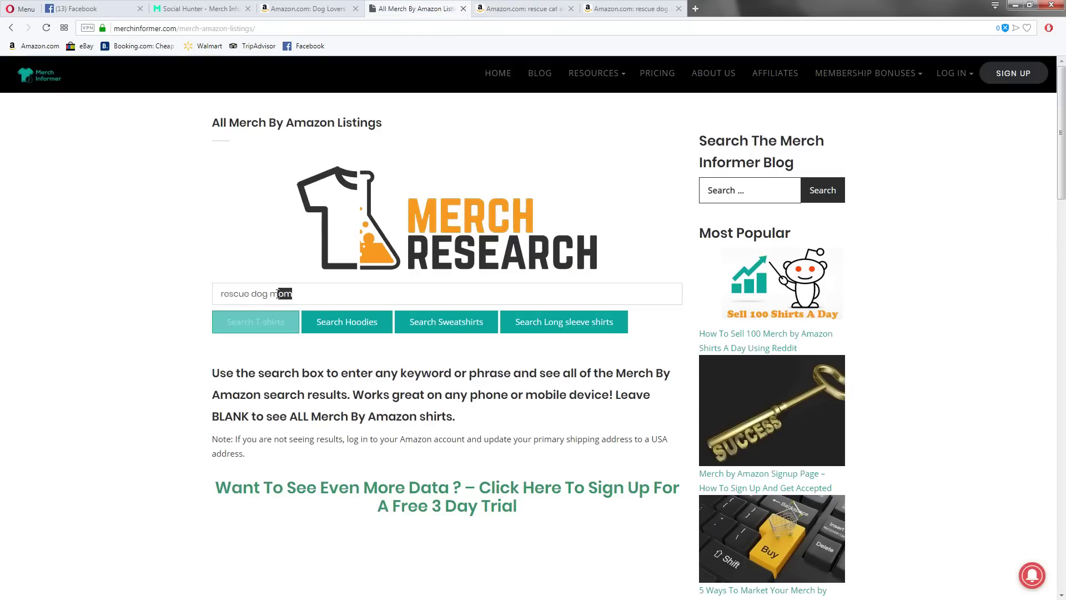
pyautogui.write('dad')
pyautogui.click(279, 324)
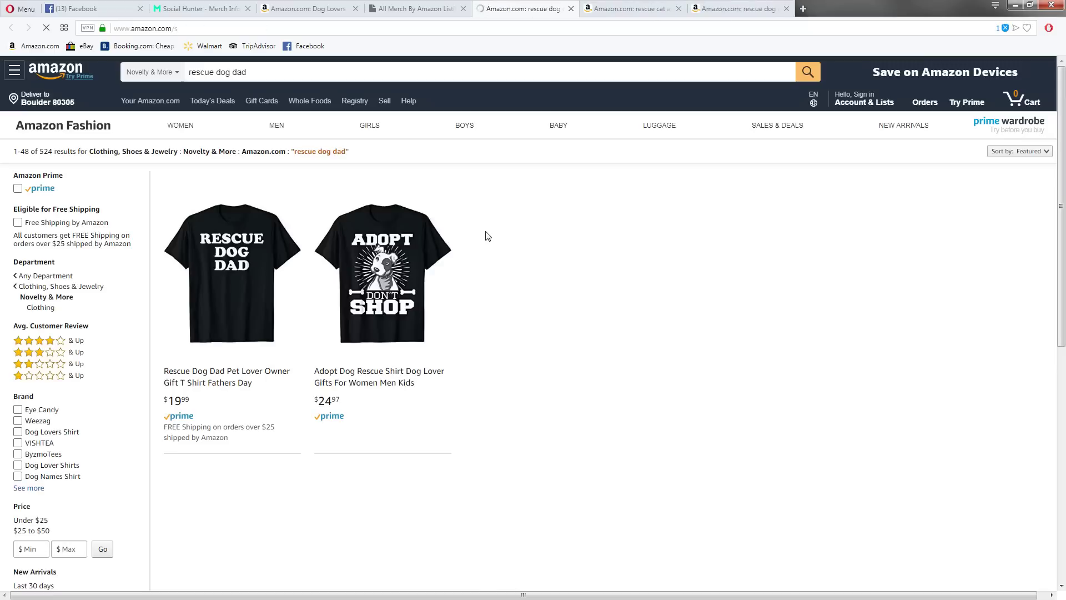
pyautogui.click(571, 8)
pyautogui.moveTo(48, 151); pyautogui.dragTo(12, 152)
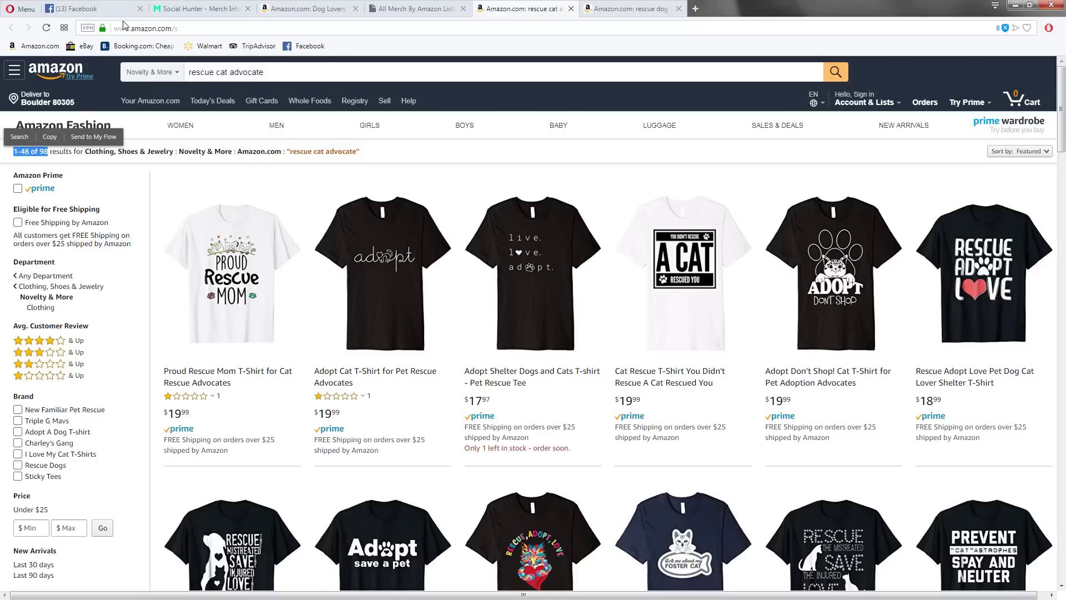
# Return to the Social Hunter pins and examine the phrases, repins and descriptions of the further dog rescue designs
pyautogui.click(192, 8)
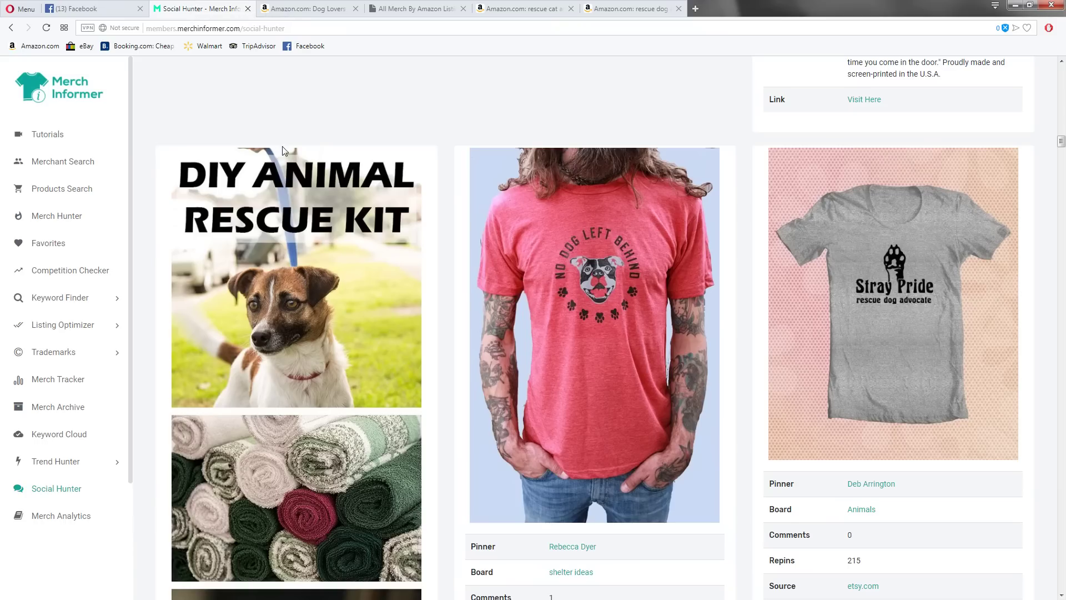
pyautogui.scroll(-5, 637, 337)
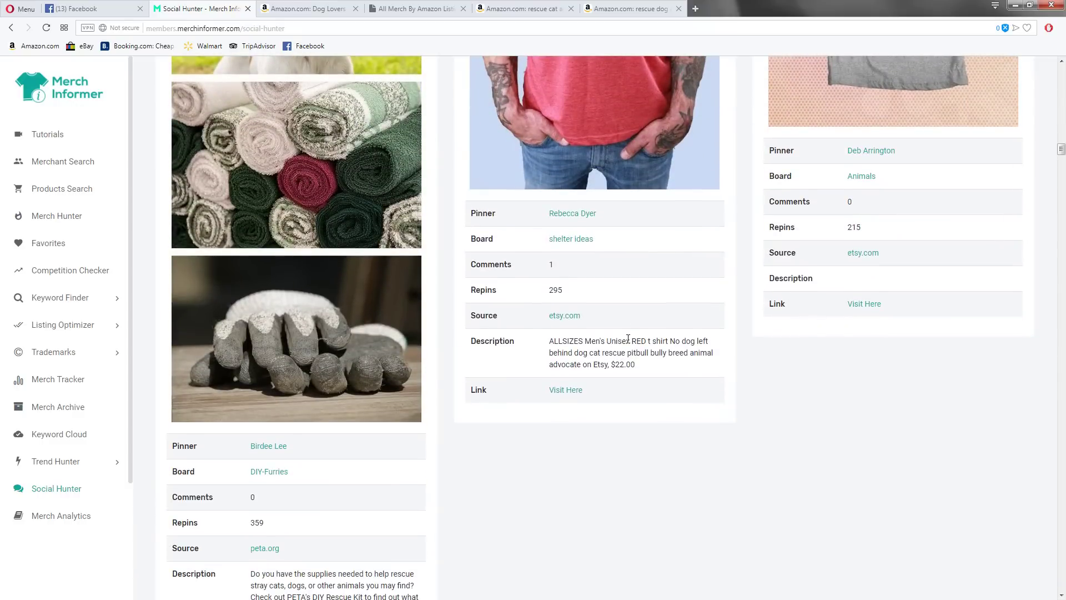
pyautogui.scroll(-7, 628, 339)
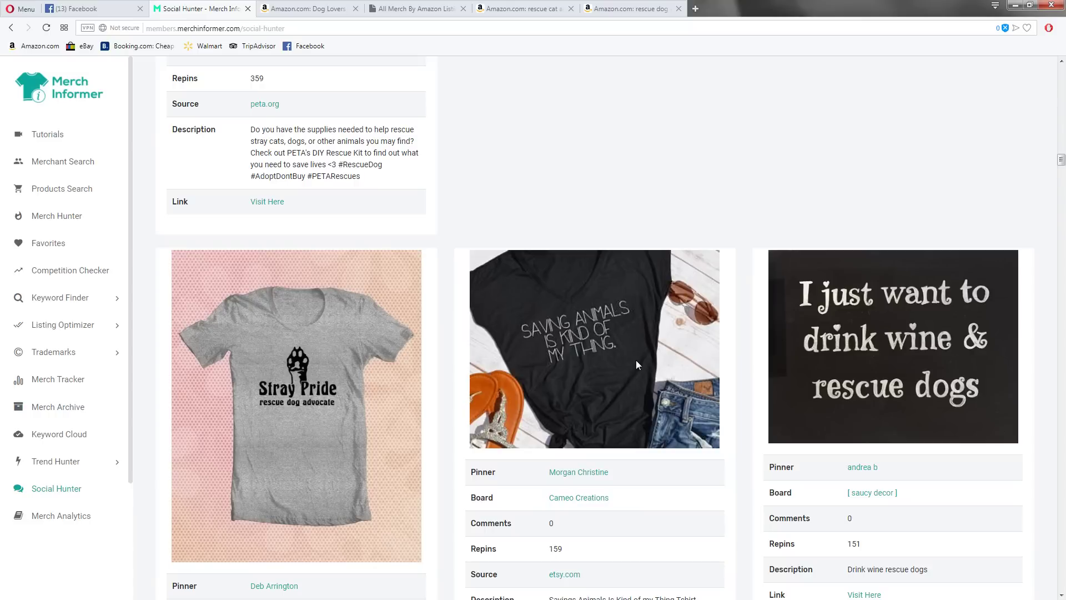
pyautogui.scroll(-4, 639, 362)
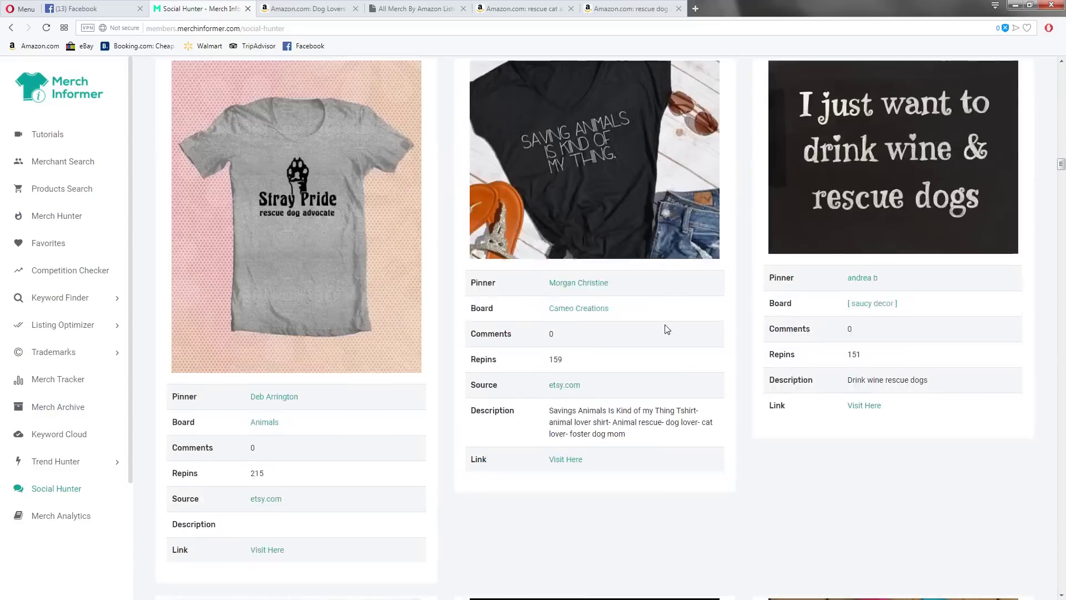
pyautogui.scroll(-6, 696, 270)
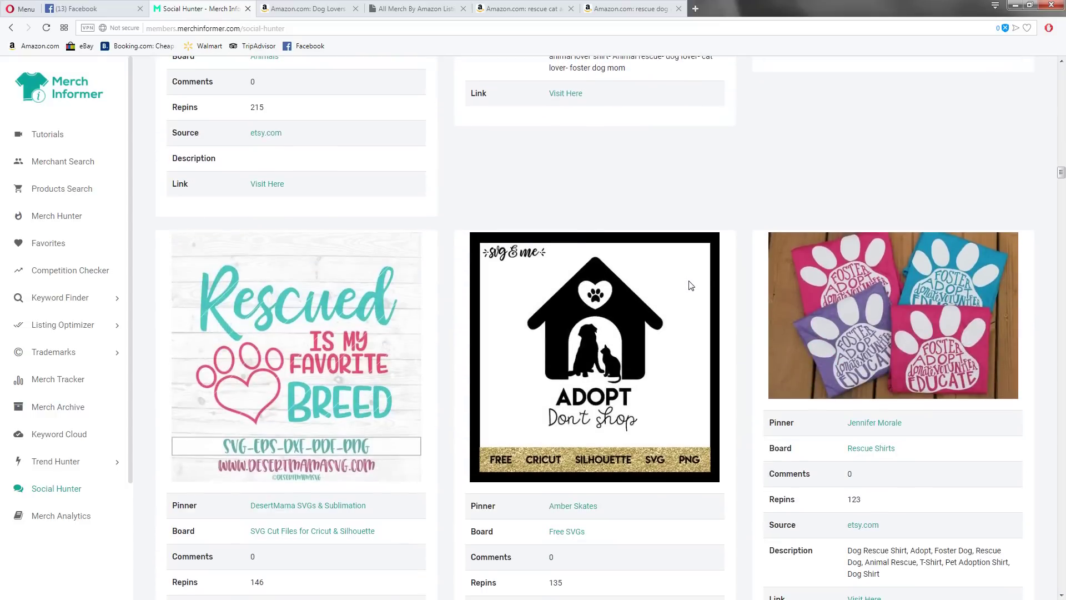
pyautogui.scroll(-2, 687, 294)
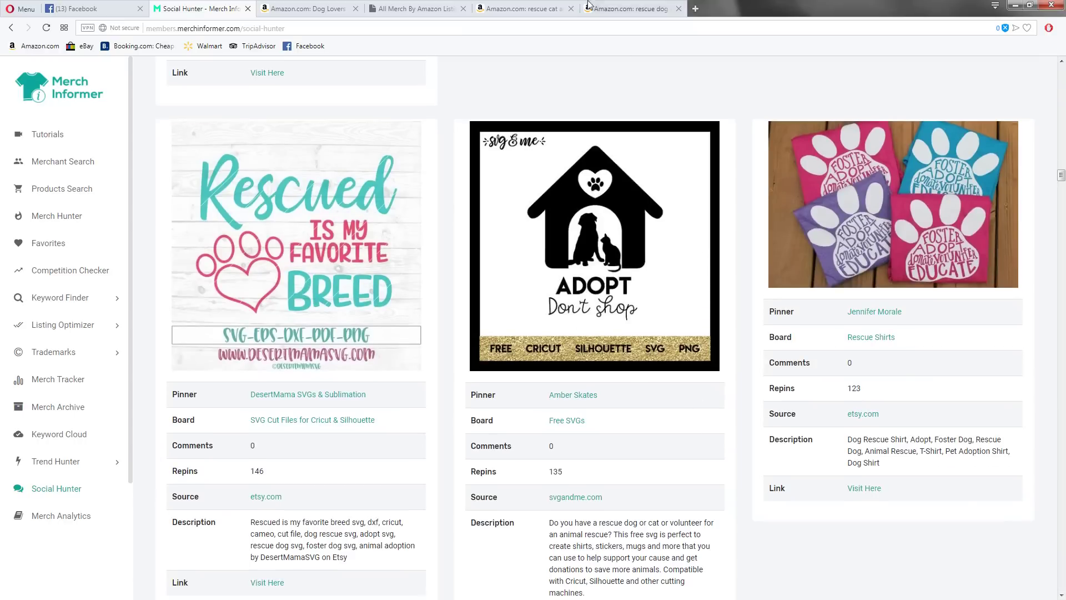
pyautogui.scroll(-10, 742, 333)
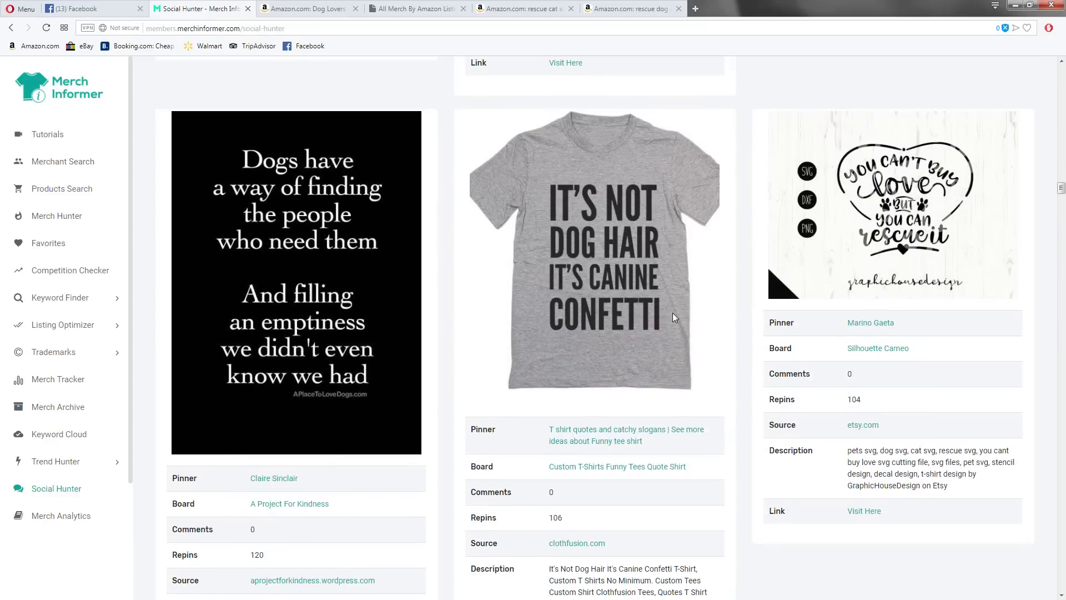
pyautogui.scroll(-8, 674, 331)
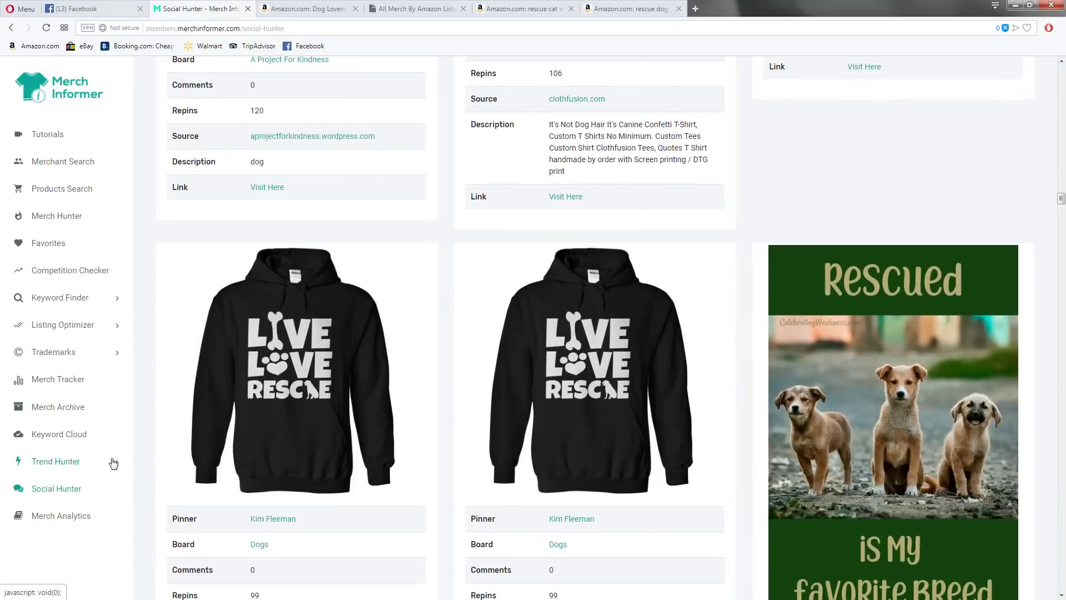
pyautogui.scroll(-18, 183, 333)
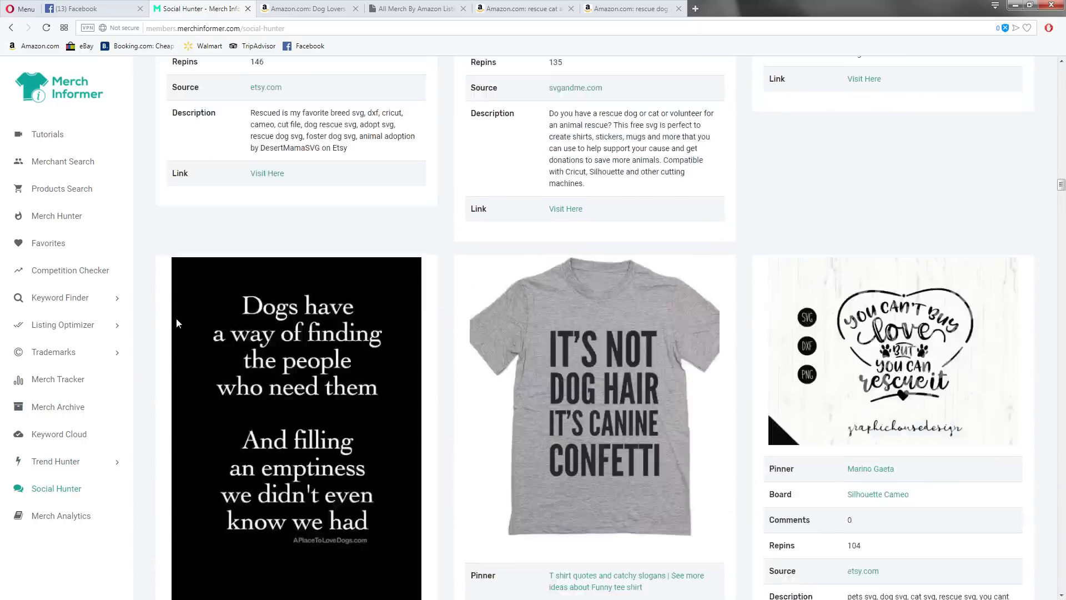
# Search the Merch by Amazon T-shirt listings for "animal rescue squad"
pyautogui.click(443, 6)
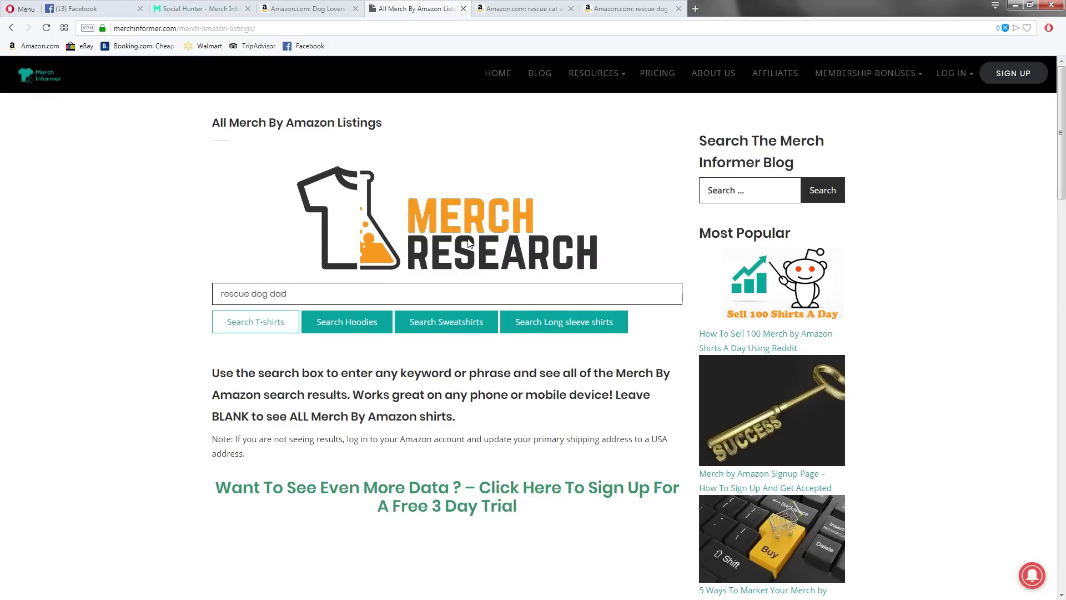
pyautogui.moveTo(289, 293); pyautogui.dragTo(139, 288)
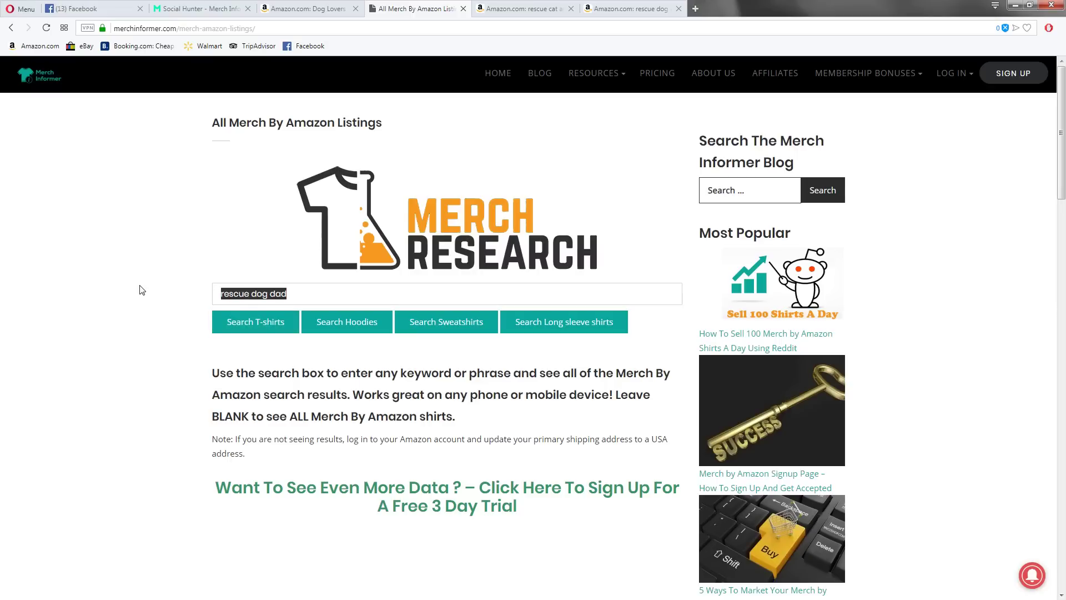
pyautogui.write('animal rescue ')
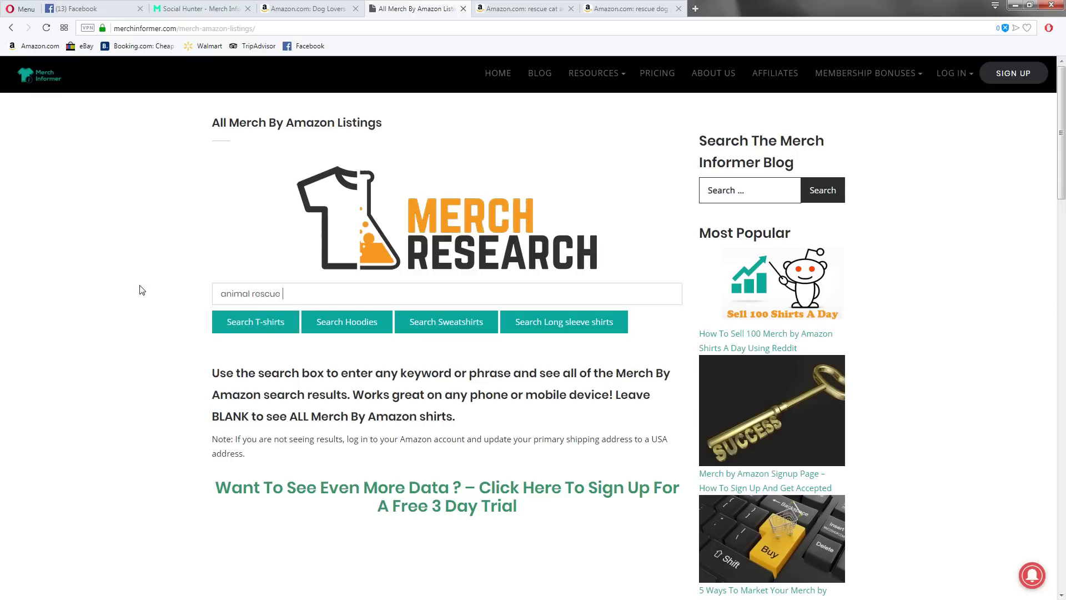
pyautogui.write('squad')
pyautogui.click(230, 321)
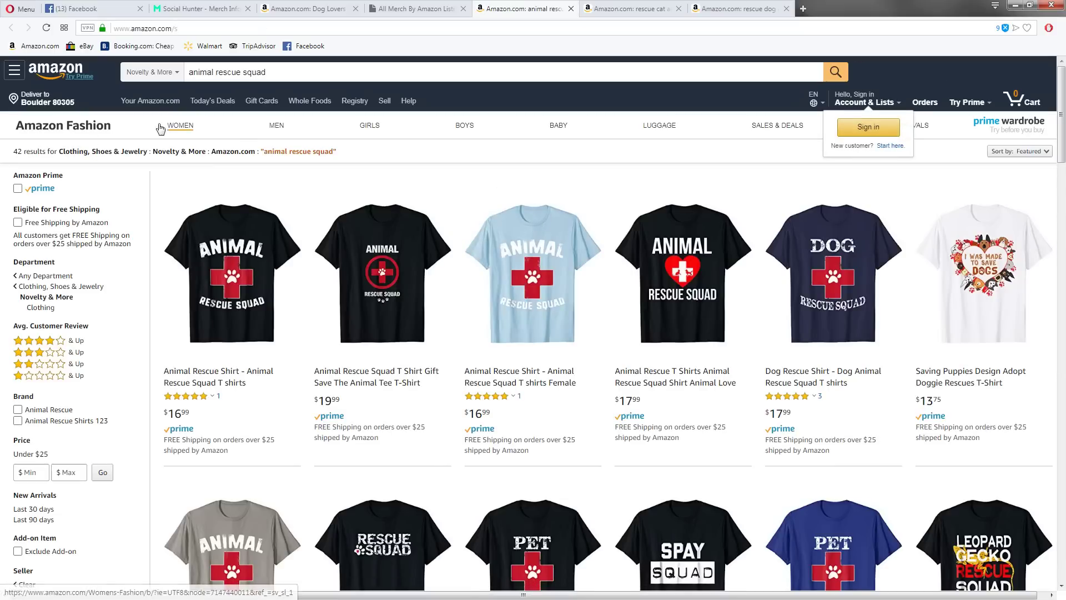
# Check the result count for "animal rescue squad" and examine the competing shirt designs down the results page
pyautogui.moveTo(48, 152); pyautogui.dragTo(16, 154)
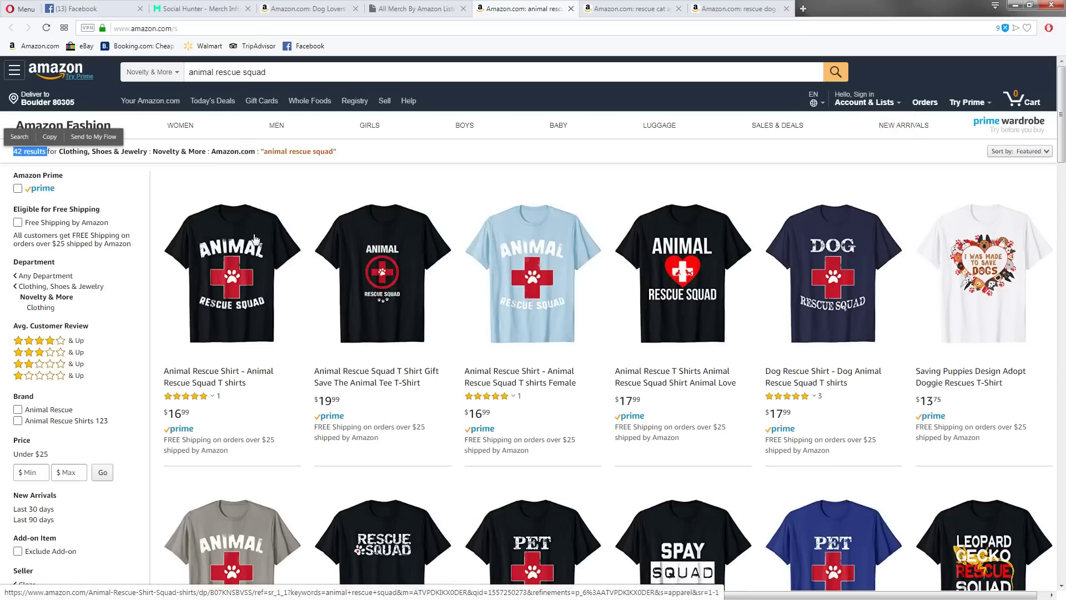
pyautogui.scroll(-4, 255, 237)
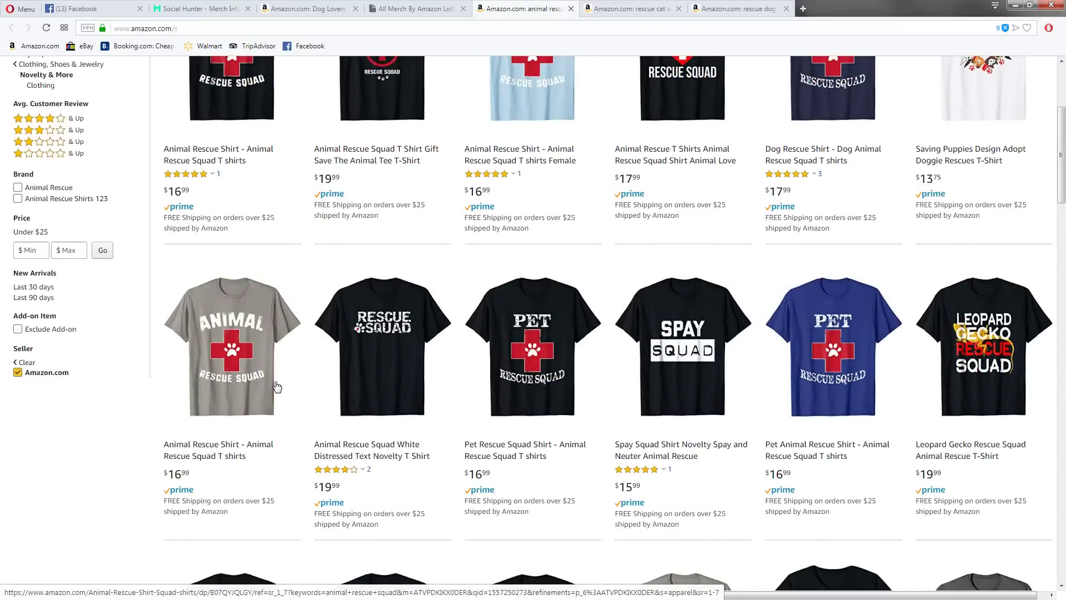
pyautogui.scroll(-12, 276, 387)
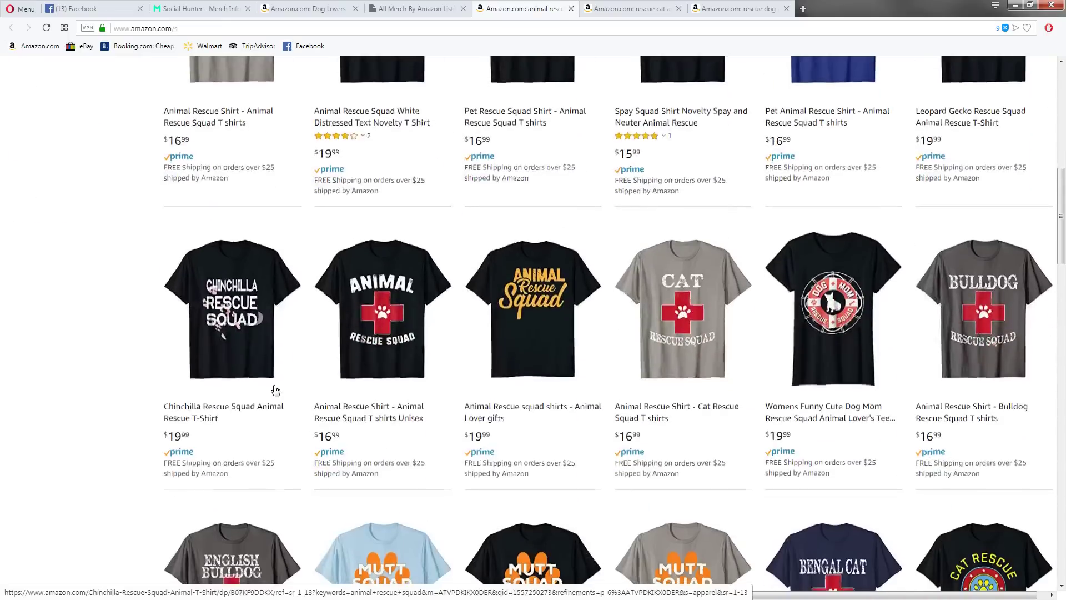
pyautogui.scroll(-4, 274, 389)
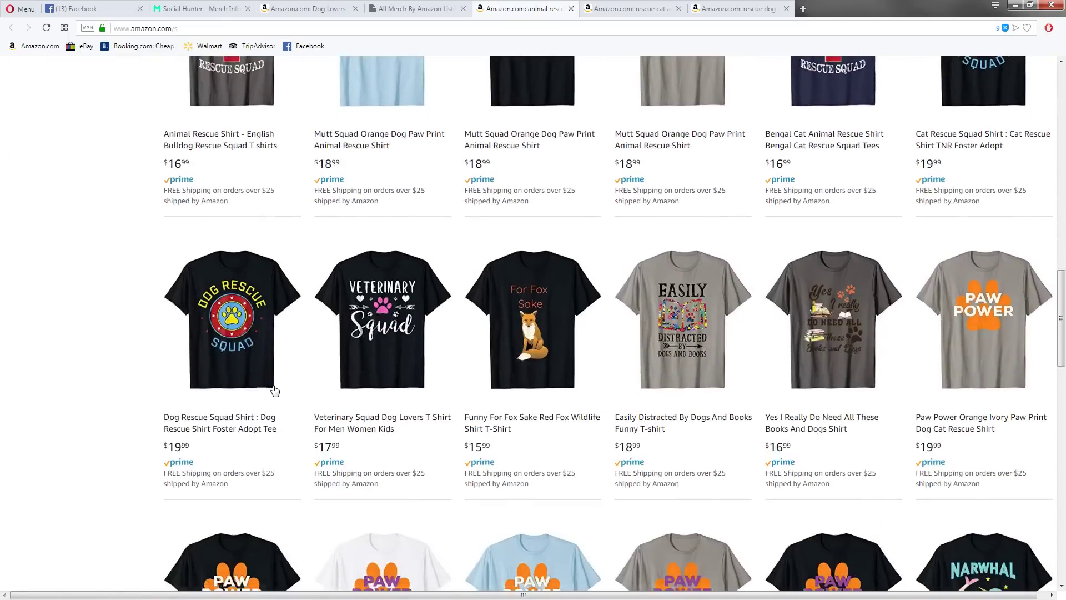
# Search the Merch by Amazon T-shirt listings for "animal rescue volunteer" and check the number of results
pyautogui.click(460, 6)
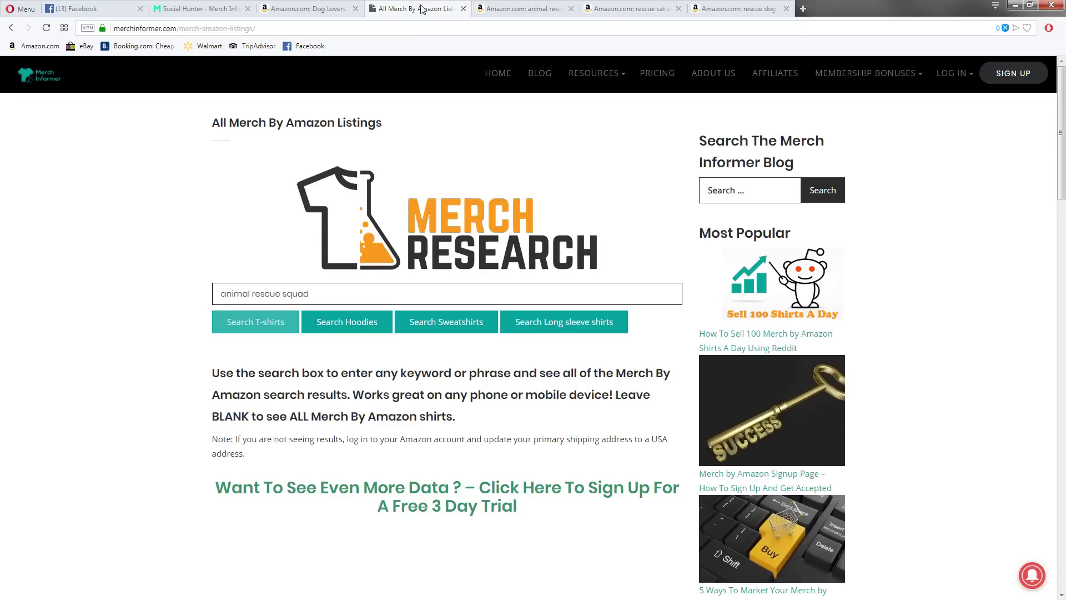
pyautogui.doubleClick(288, 294)
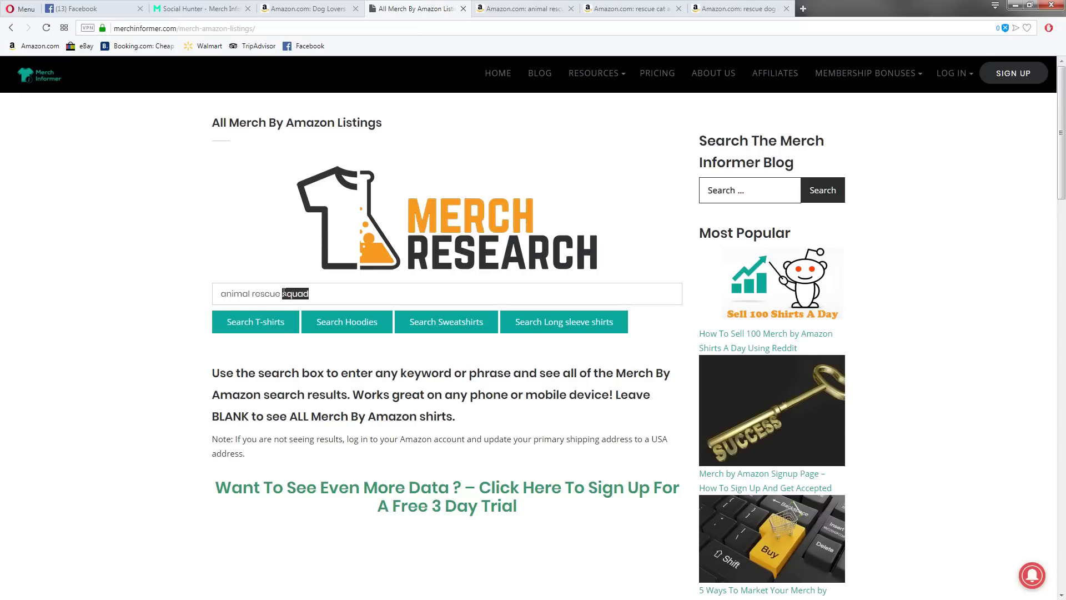
pyautogui.write('vollunteer')
pyautogui.rightClick(284, 291)
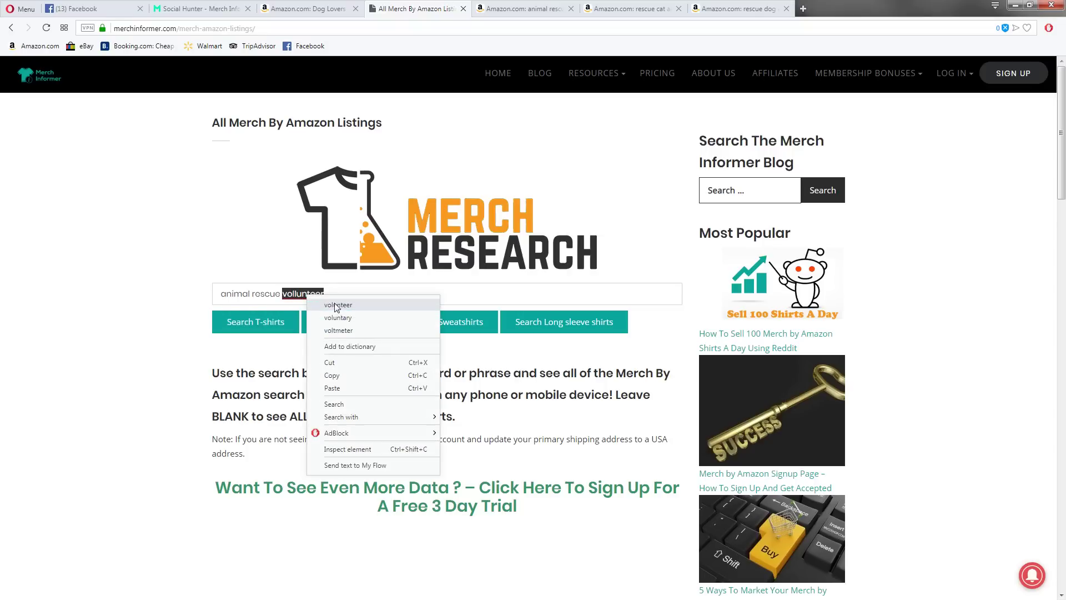
pyautogui.click(339, 305)
pyautogui.click(298, 321)
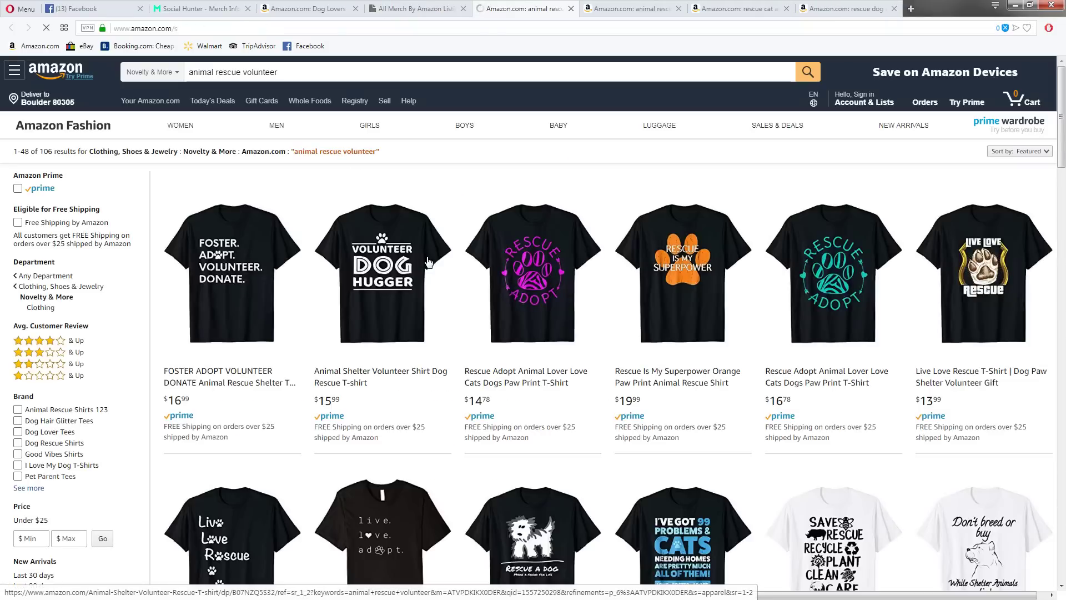
pyautogui.moveTo(53, 152); pyautogui.dragTo(39, 152)
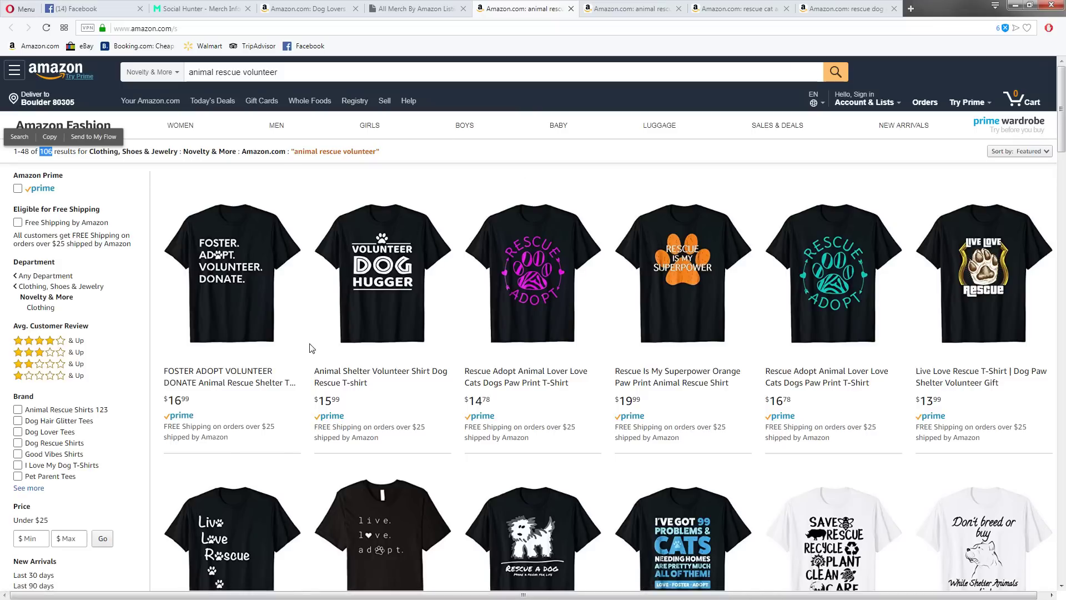
pyautogui.click(50, 154)
pyautogui.moveTo(53, 150); pyautogui.dragTo(40, 151)
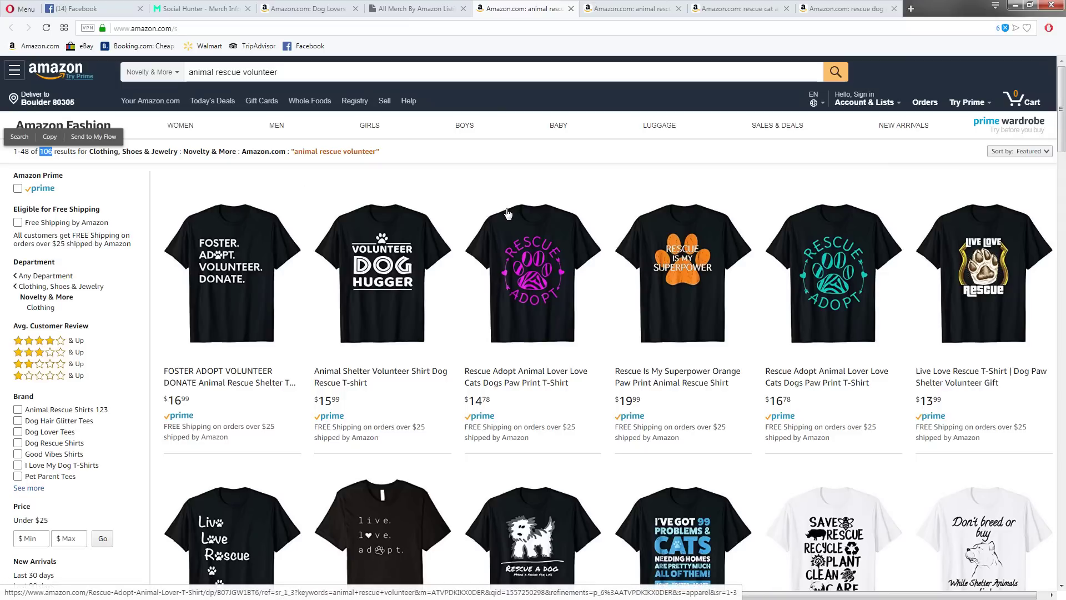
# Glance at the Dog Lovers T-shirt product page, then search the T-shirt listings for "team rescue squad"
pyautogui.click(306, 6)
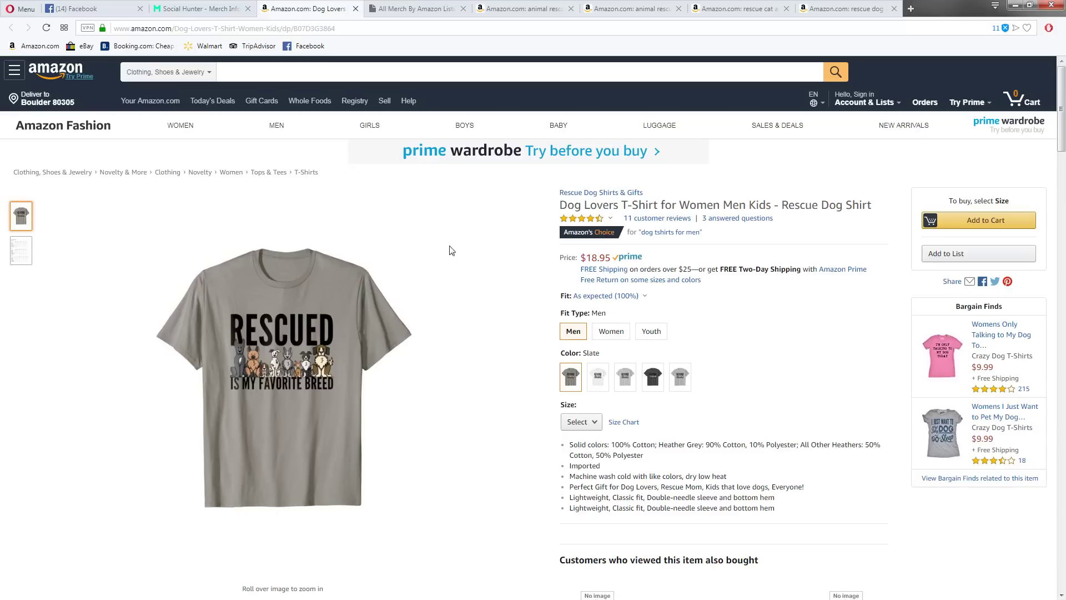
pyautogui.click(412, 5)
pyautogui.moveTo(325, 293); pyautogui.dragTo(220, 293)
pyautogui.write('team rescu')
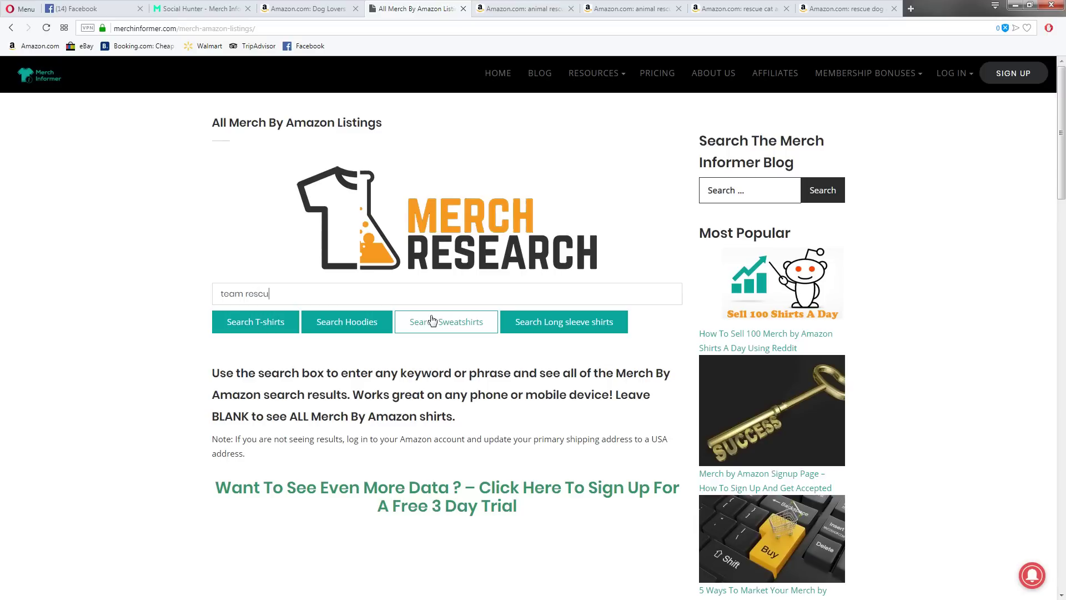
pyautogui.write('e squad')
pyautogui.click(242, 319)
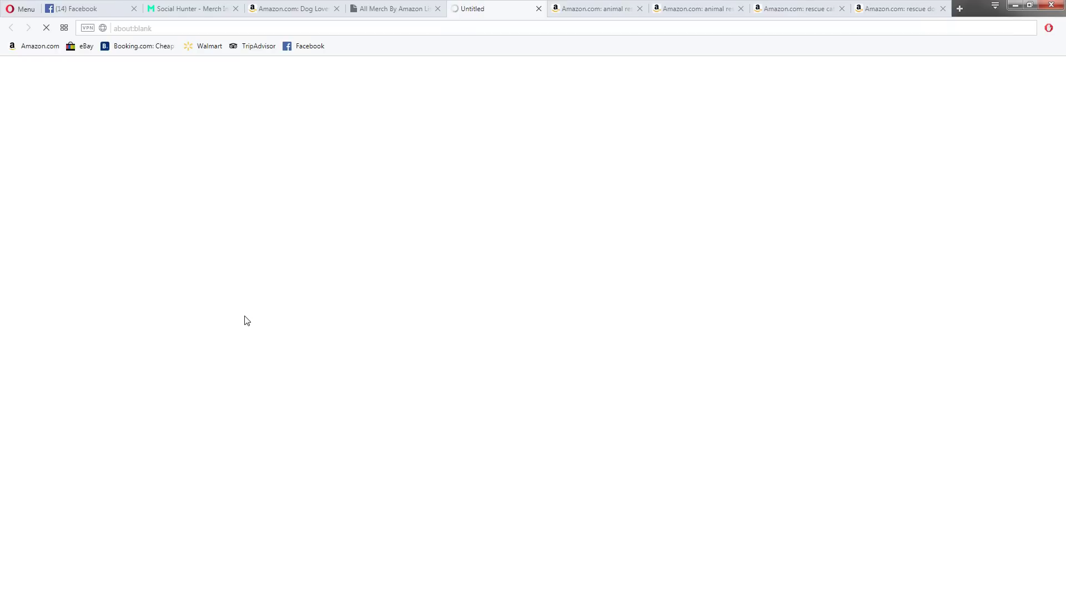
# Check the result count for "team rescue squad" and examine how closely the listed shirts match the phrase
pyautogui.doubleClick(18, 151)
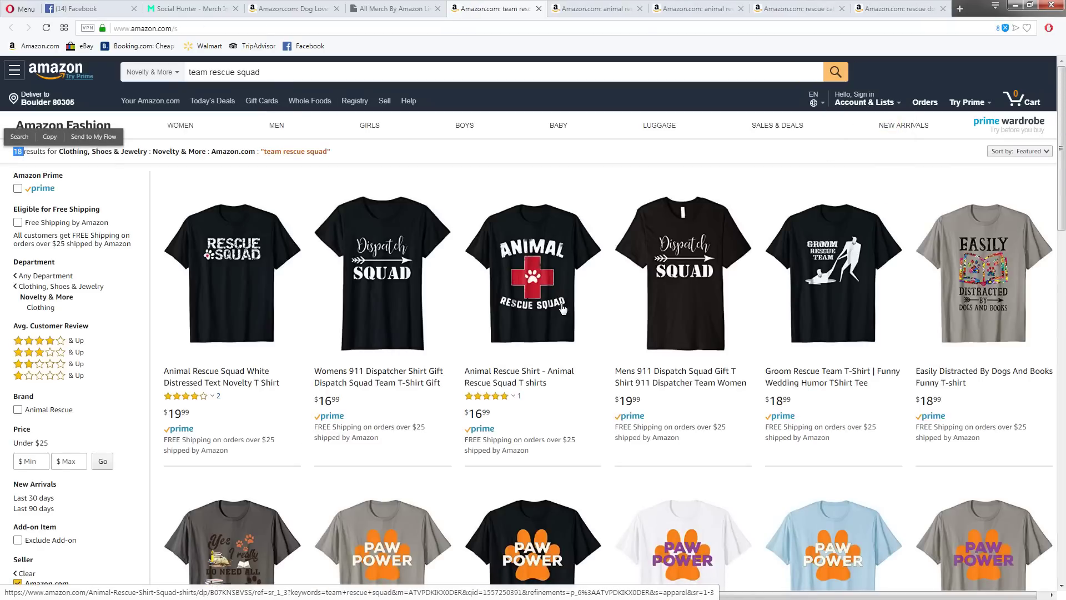
pyautogui.scroll(-4, 583, 386)
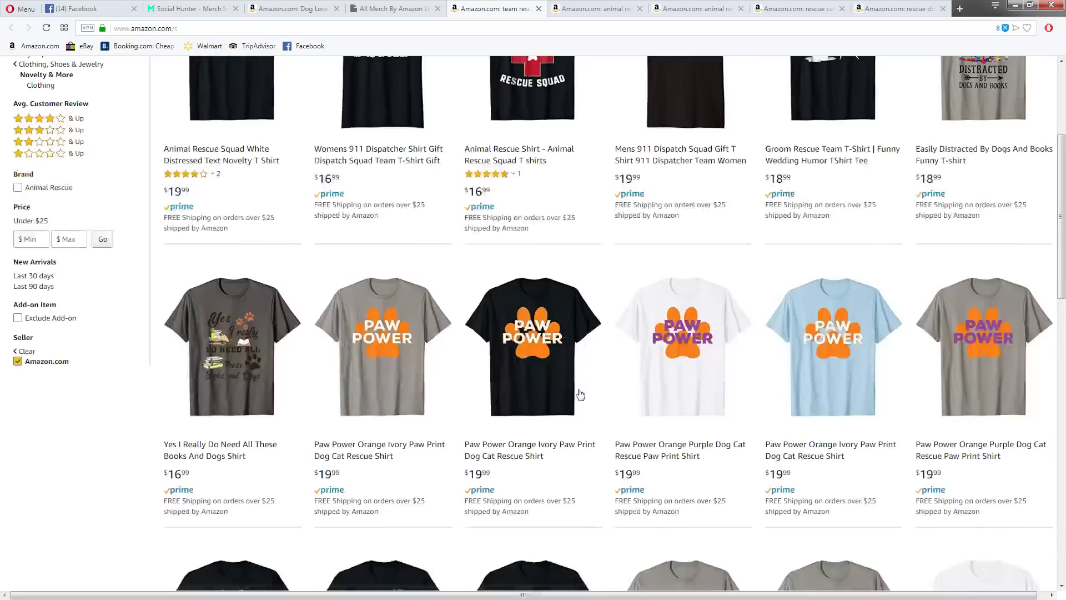
pyautogui.scroll(4, 473, 373)
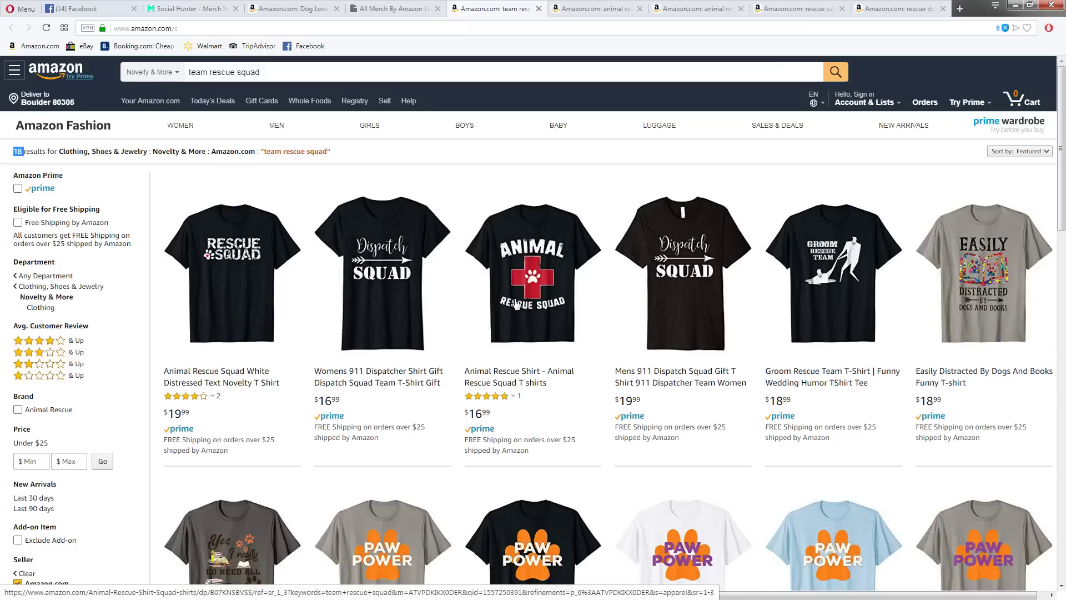
pyautogui.click(240, 72)
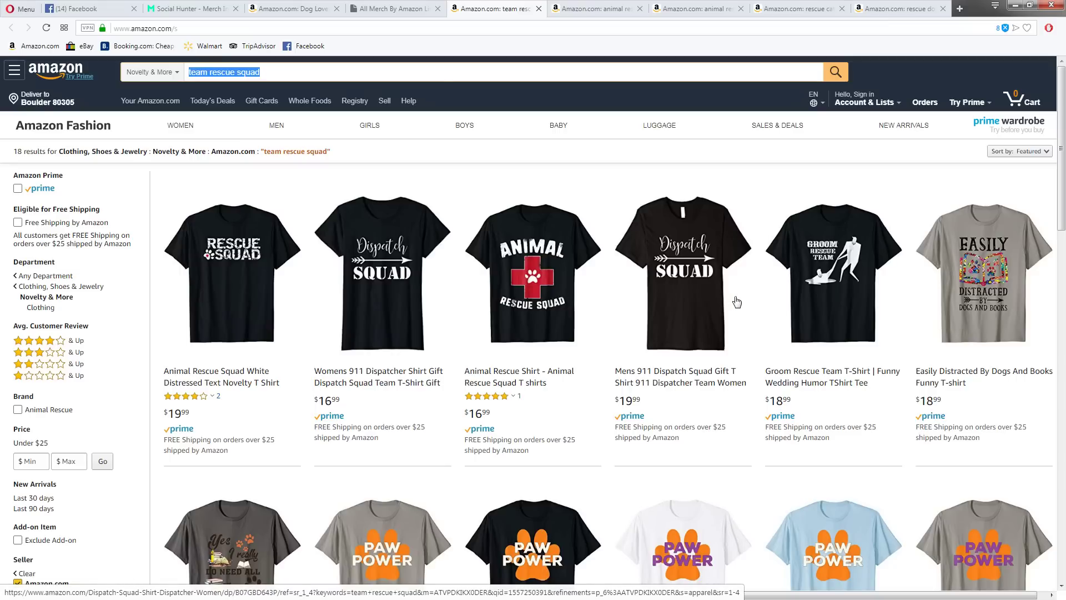
pyautogui.scroll(-2, 815, 299)
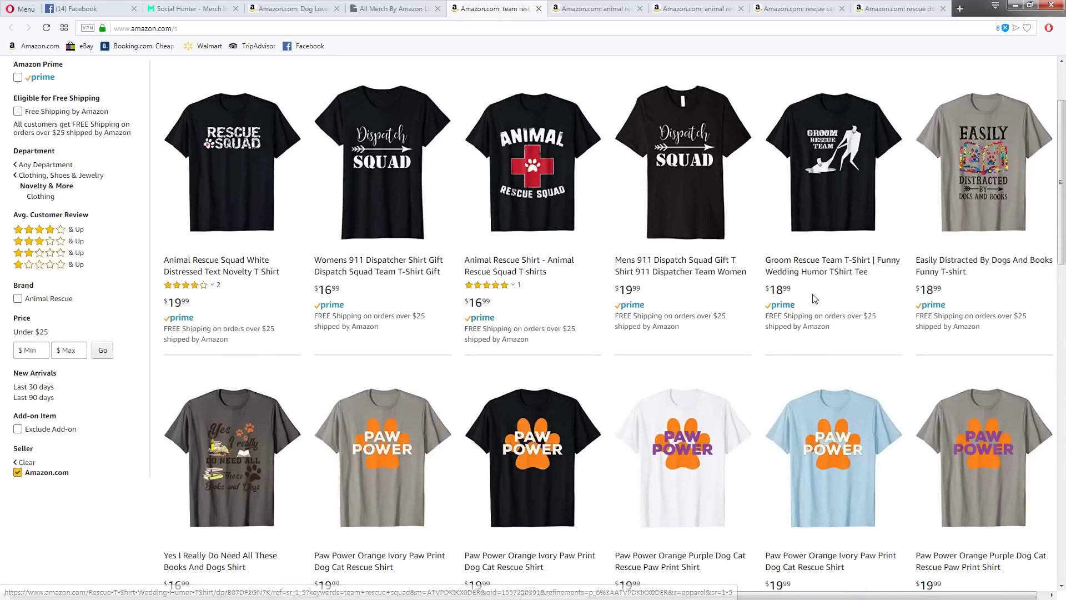
pyautogui.scroll(-2, 555, 333)
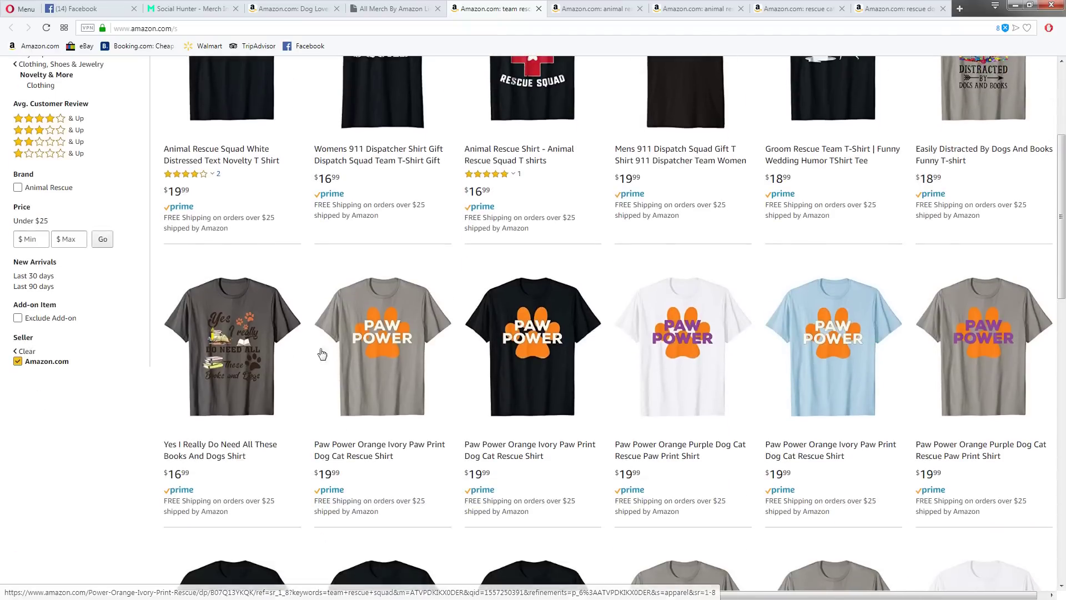
pyautogui.scroll(-4, 611, 375)
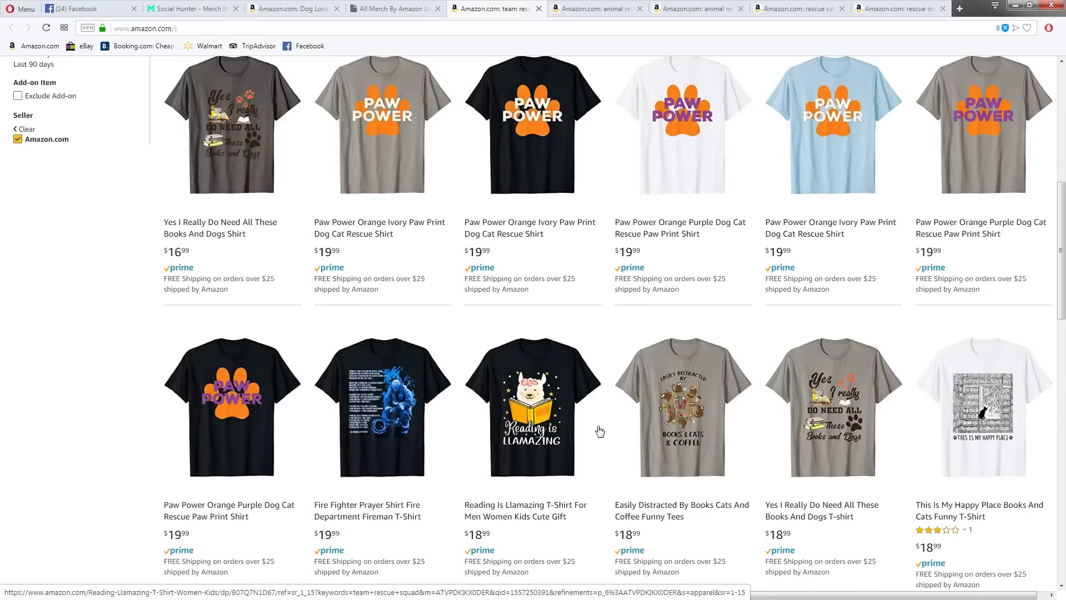
pyautogui.scroll(-2, 600, 431)
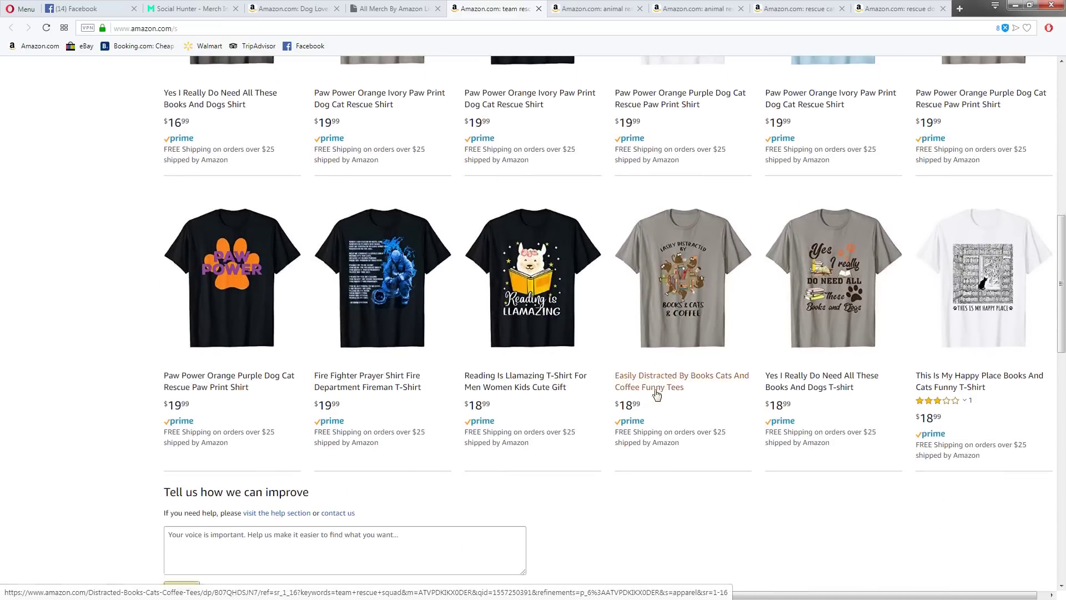
pyautogui.scroll(15, 657, 395)
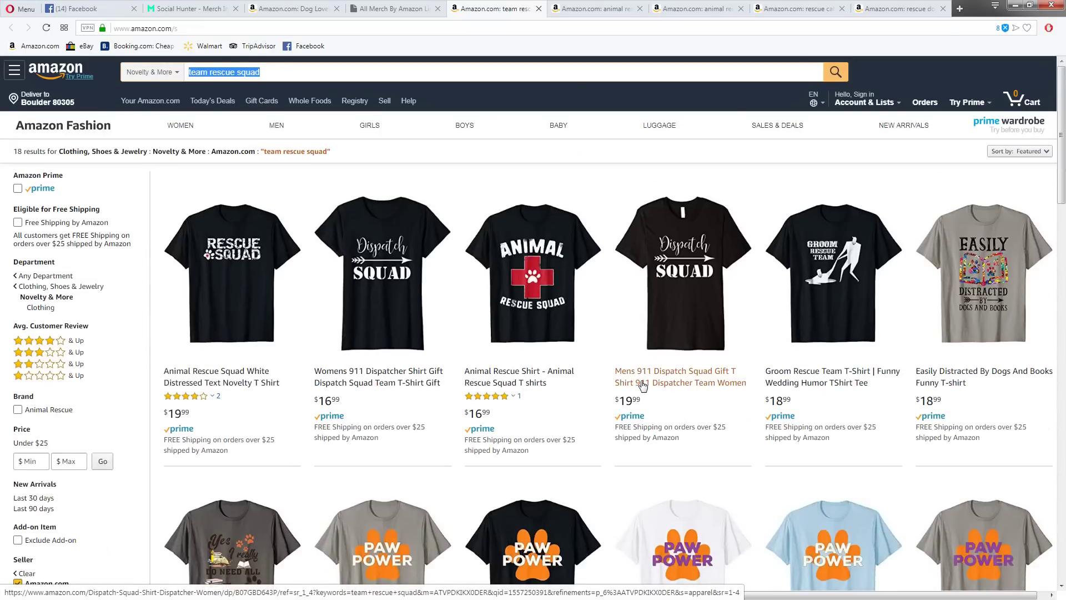
pyautogui.click(268, 71)
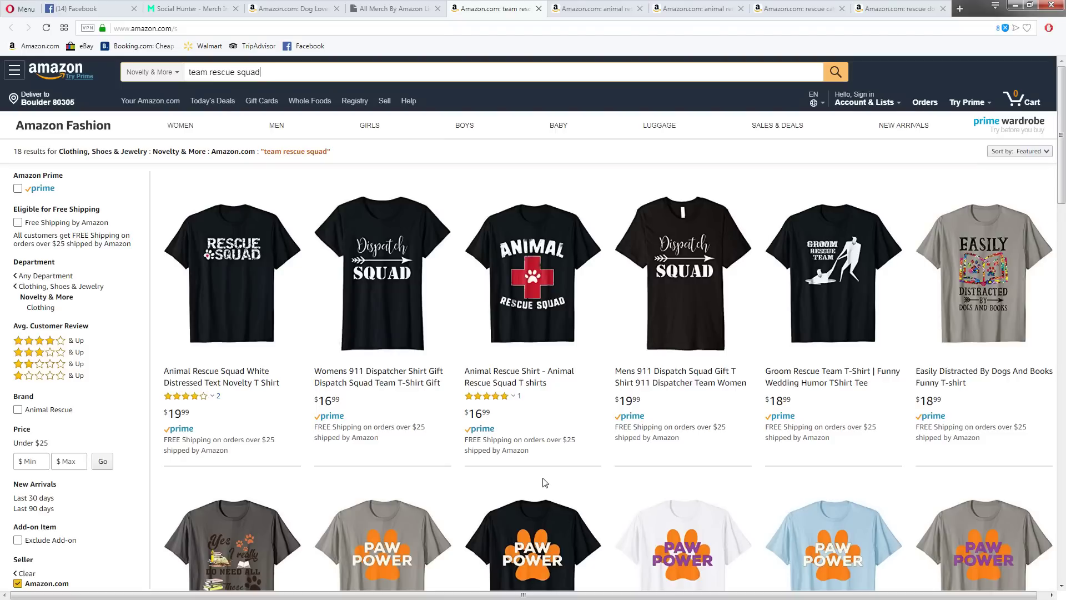
# Expand the Trend Hunter tools in Merch Informer and review the open Amazon results for the rescue volunteer, squad and advocate phrases
pyautogui.click(173, 7)
pyautogui.click(58, 462)
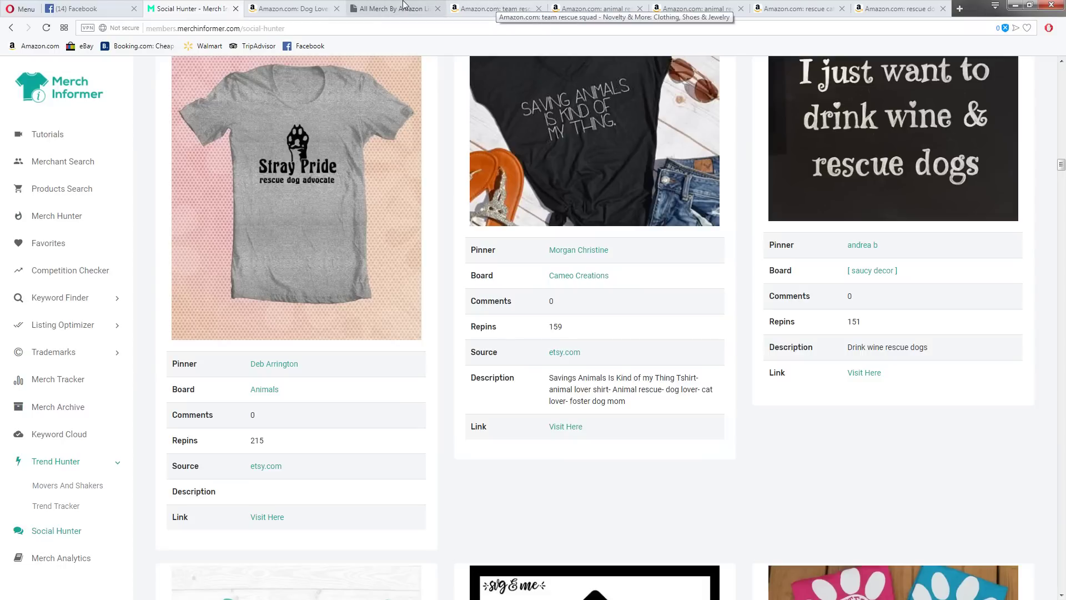
pyautogui.click(590, 8)
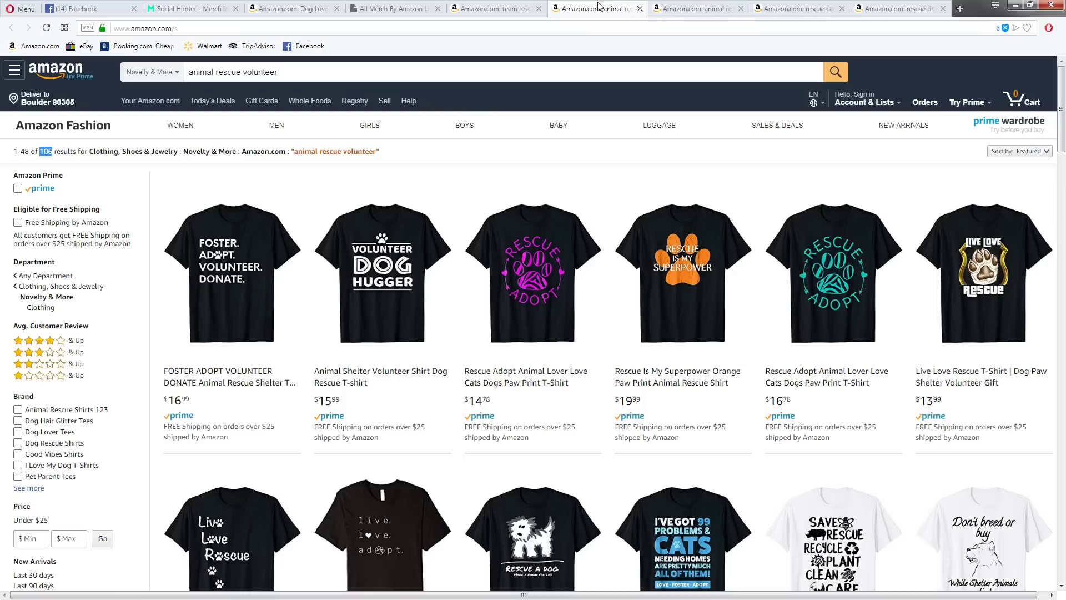
pyautogui.click(694, 9)
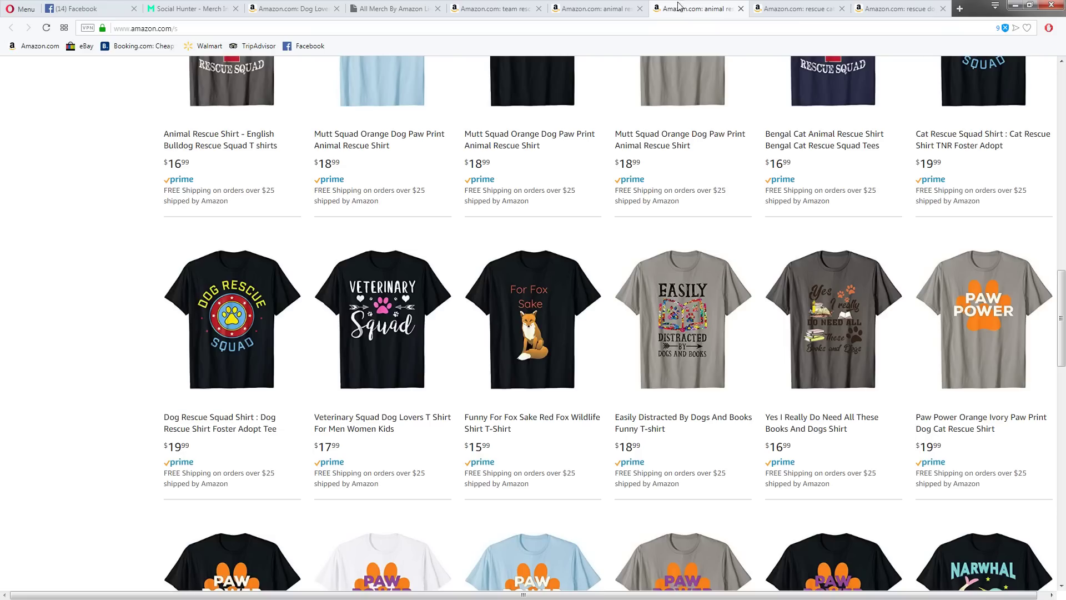
pyautogui.scroll(10, 293, 216)
pyautogui.scroll(10, 299, 220)
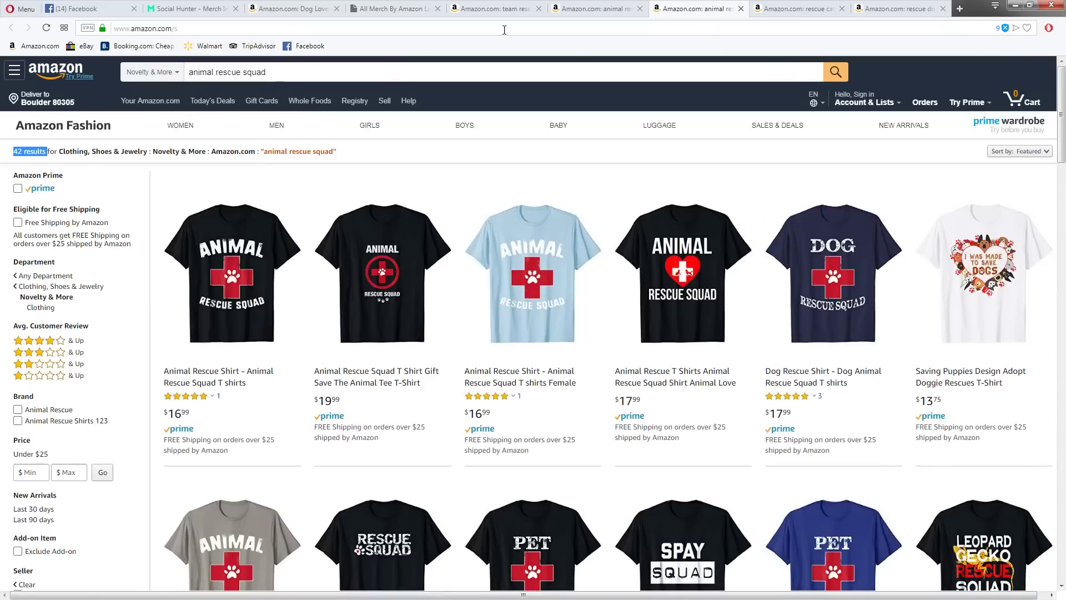
pyautogui.click(803, 7)
pyautogui.click(901, 8)
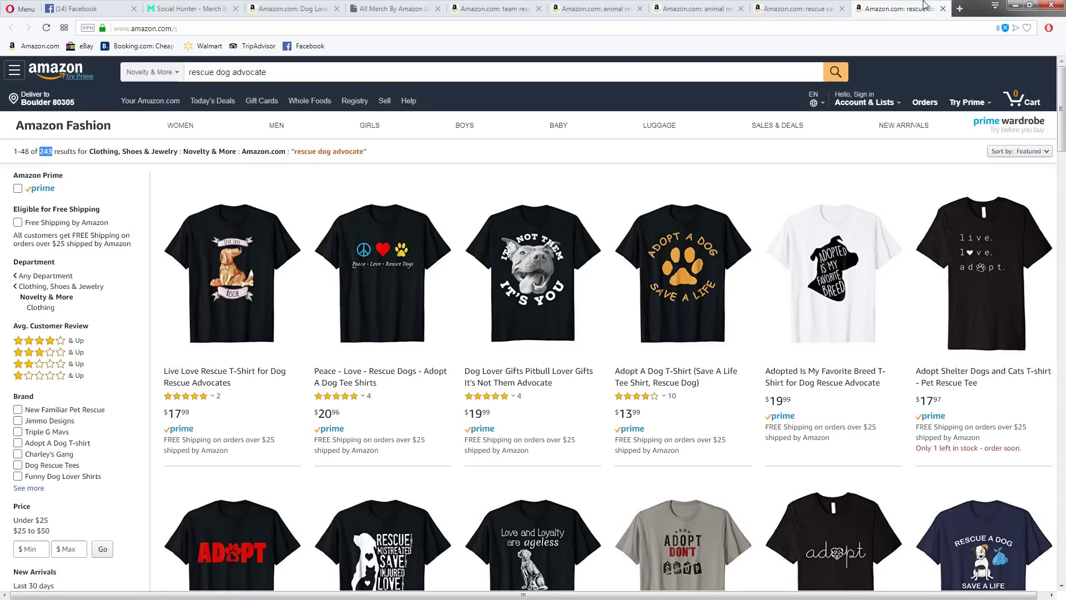
# Close the "rescue dog advocate" and "rescue cat advocate" results and return to the "team rescue squad" results
pyautogui.click(943, 8)
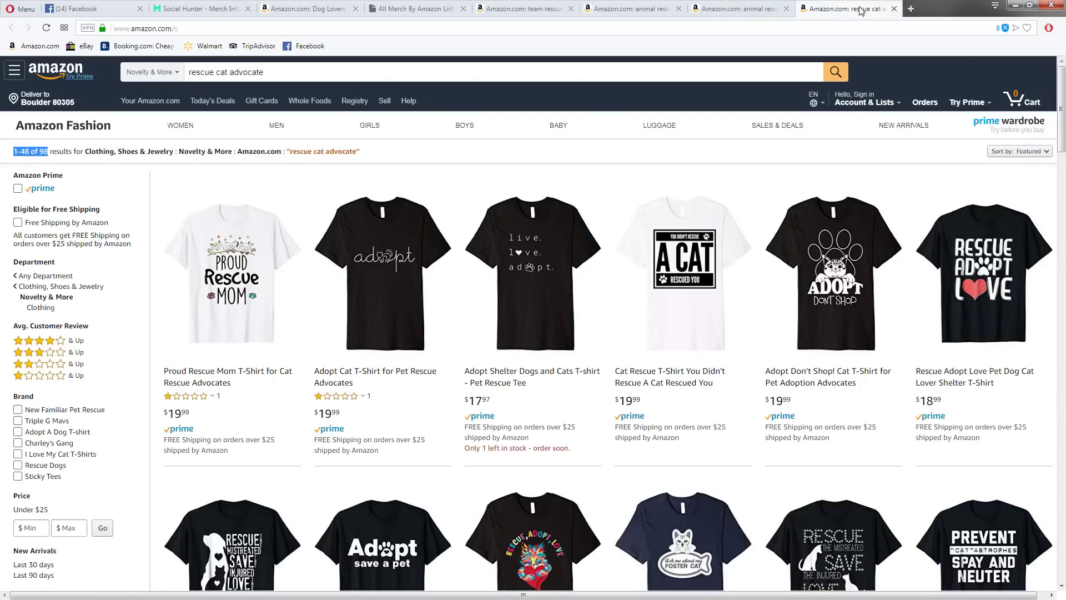
pyautogui.click(894, 10)
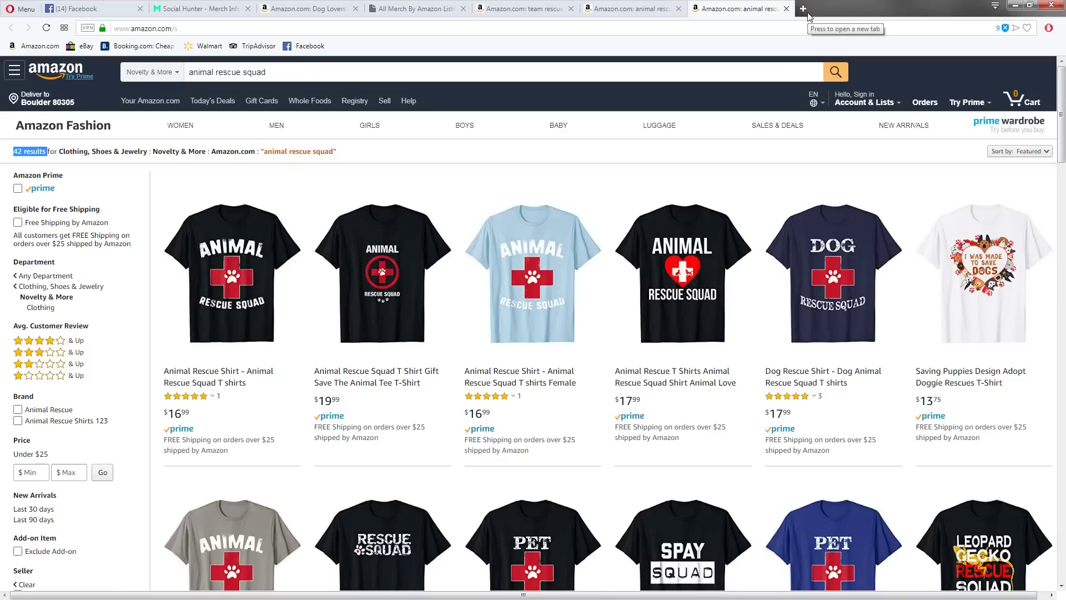
pyautogui.click(615, 5)
pyautogui.click(527, 8)
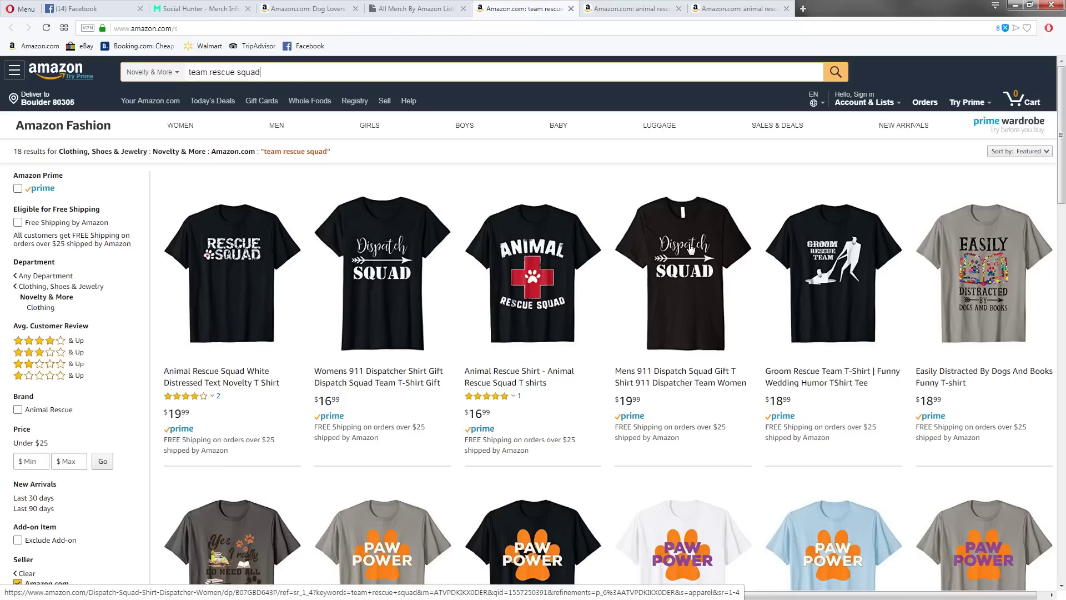
# Return to the Merch by Amazon listings search page and search T-shirts for "winer to be happy"
pyautogui.click(417, 8)
pyautogui.moveTo(311, 294); pyautogui.dragTo(168, 288)
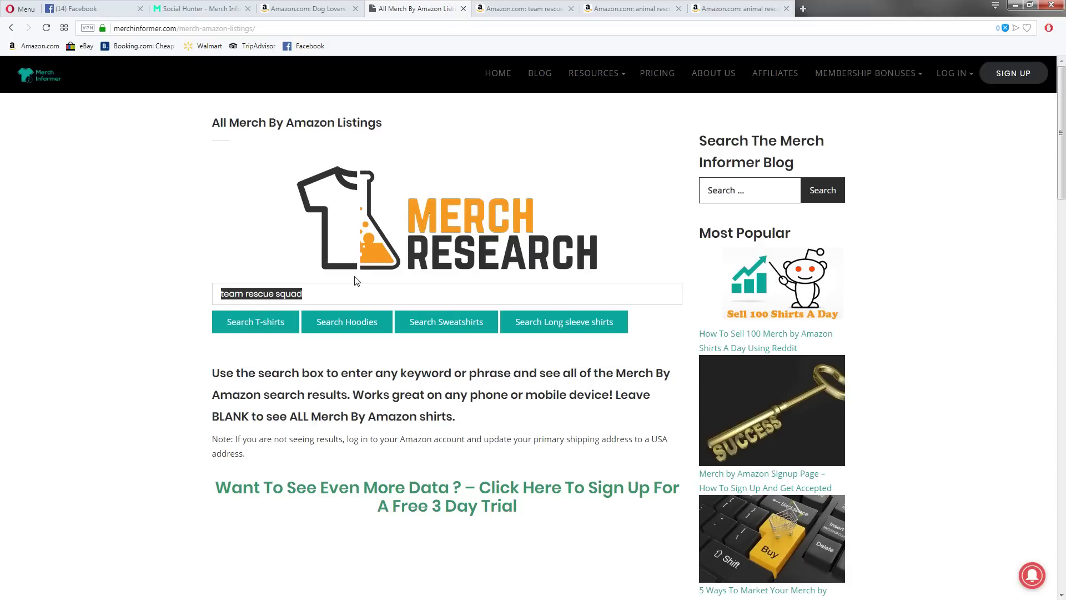
pyautogui.write('all')
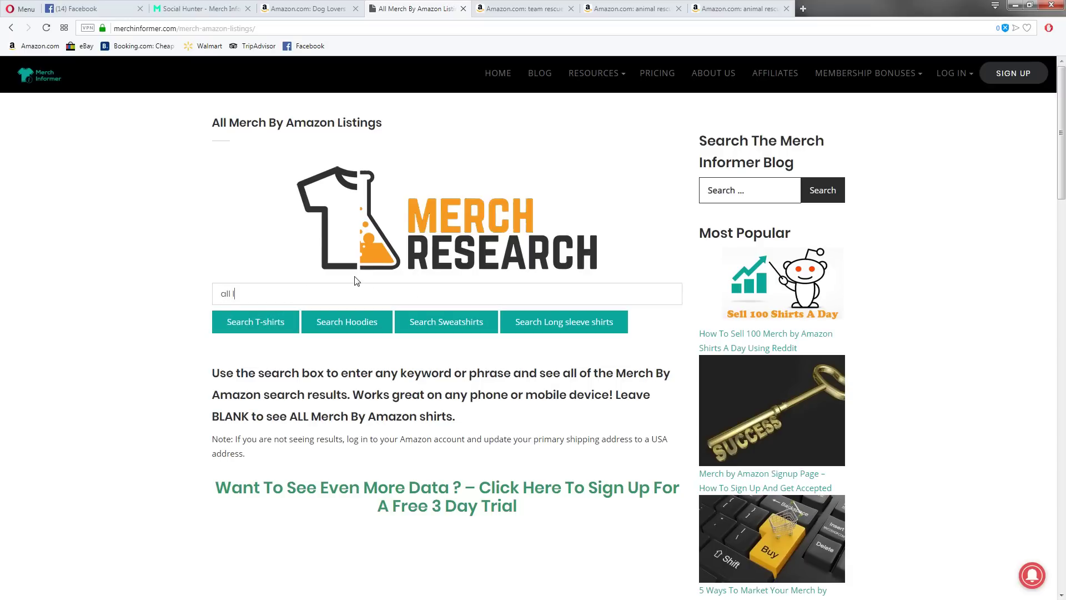
pyautogui.press('BackSpace')
pyautogui.press('BackSpace')
pyautogui.press('BackSpace')
pyautogui.write('winer to floppy')
pyautogui.click(285, 324)
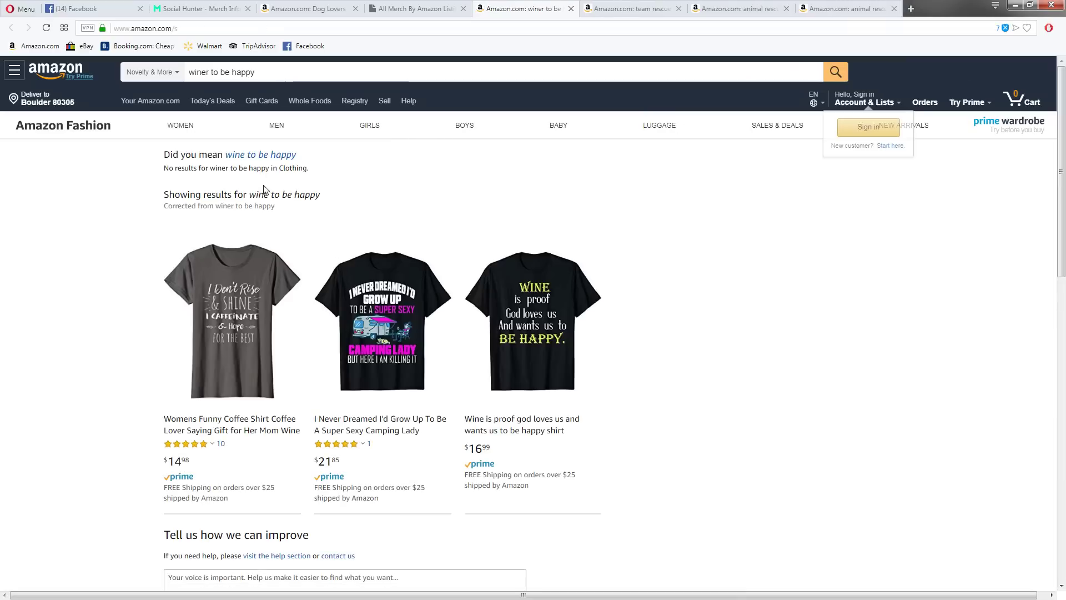
# Correct the Amazon search phrase to "wiener to be happy" and rerun the search
pyautogui.click(195, 75)
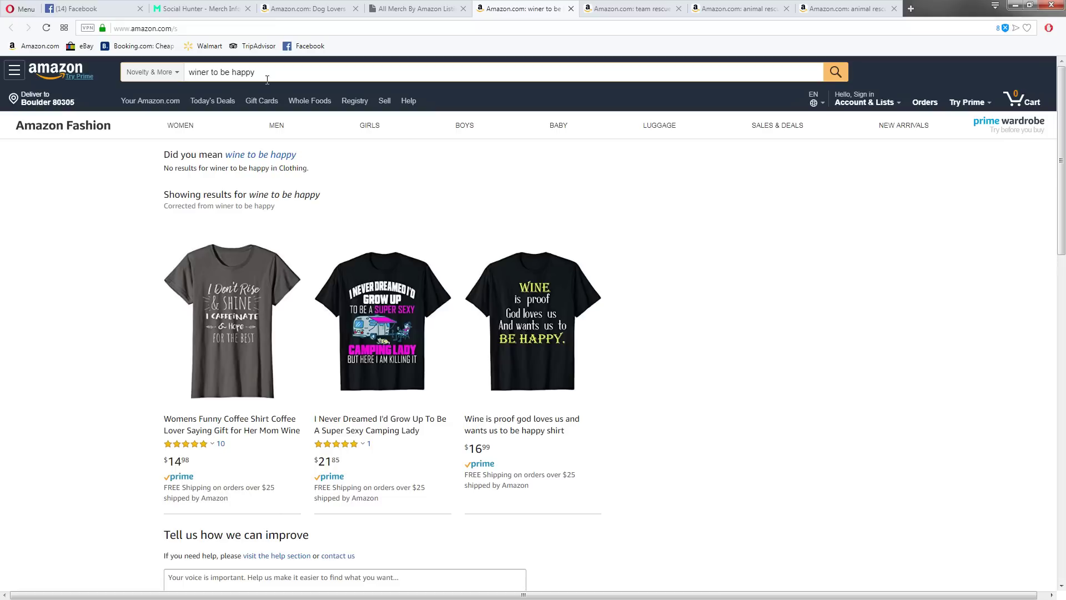
pyautogui.write('e')
pyautogui.press('Return')
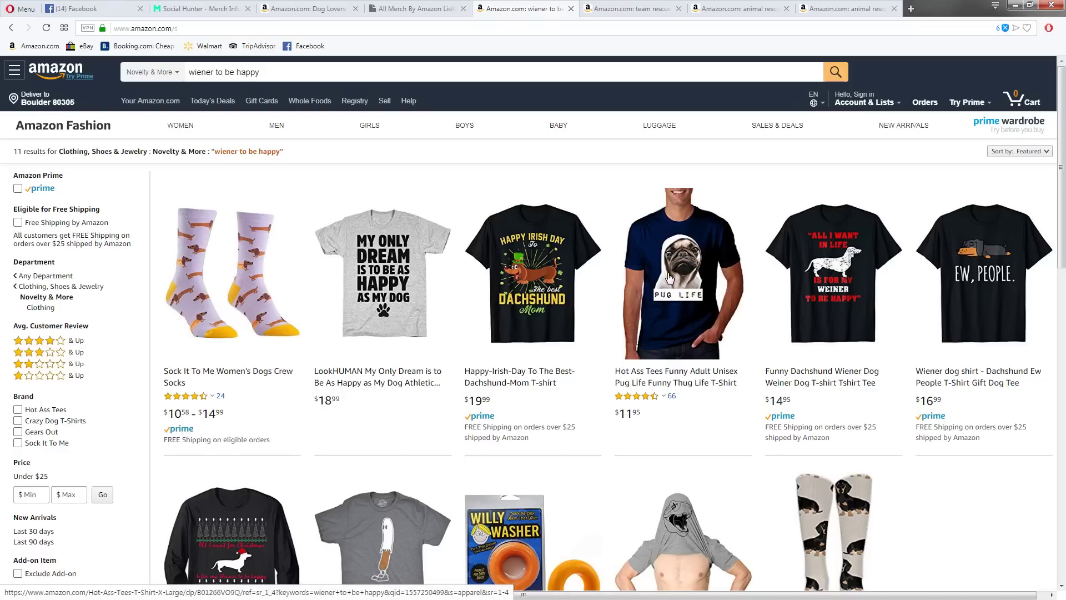
# Copy the corrected phrase "wiener to be happy" into the Merch by Amazon listings search and search T-shirts for it
pyautogui.moveTo(280, 78); pyautogui.dragTo(136, 64)
pyautogui.hotkey('ctrl', 'c')
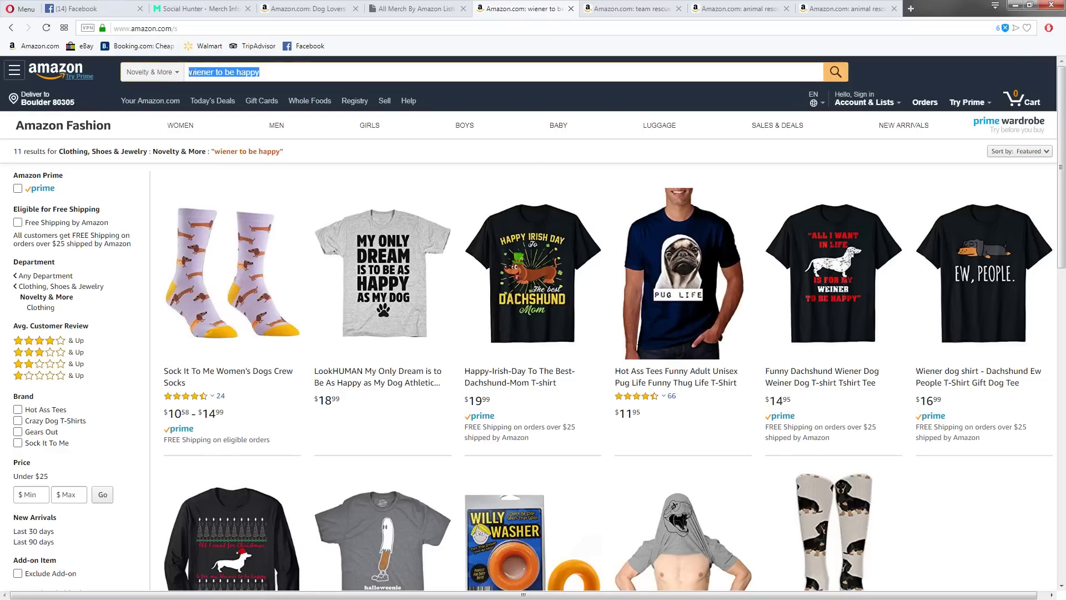
pyautogui.click(416, 8)
pyautogui.hotkey('ctrl', 'a')
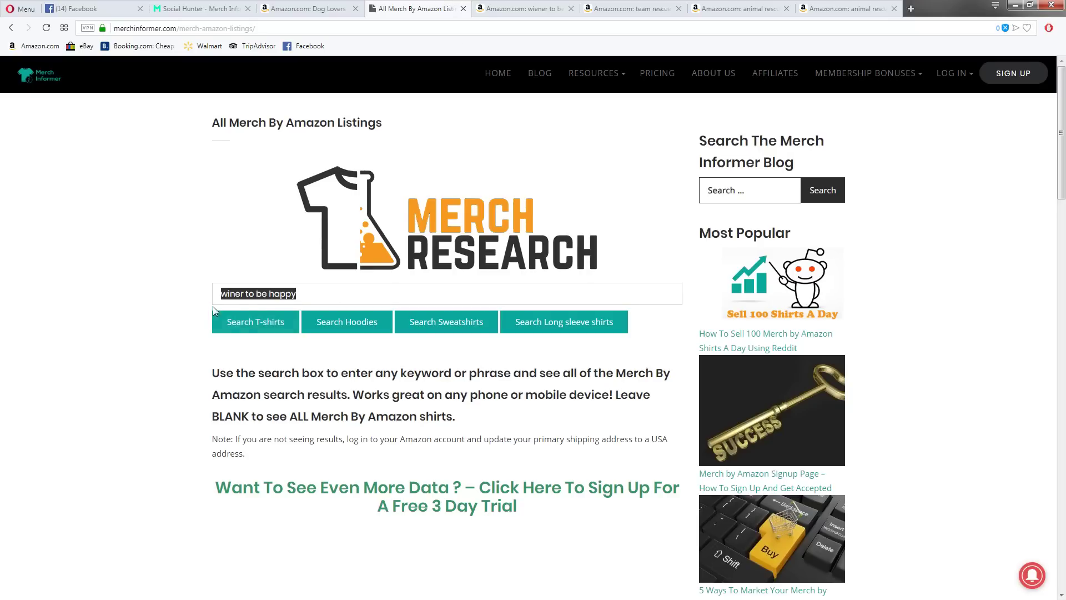
pyautogui.hotkey('ctrl', 'v')
pyautogui.click(256, 322)
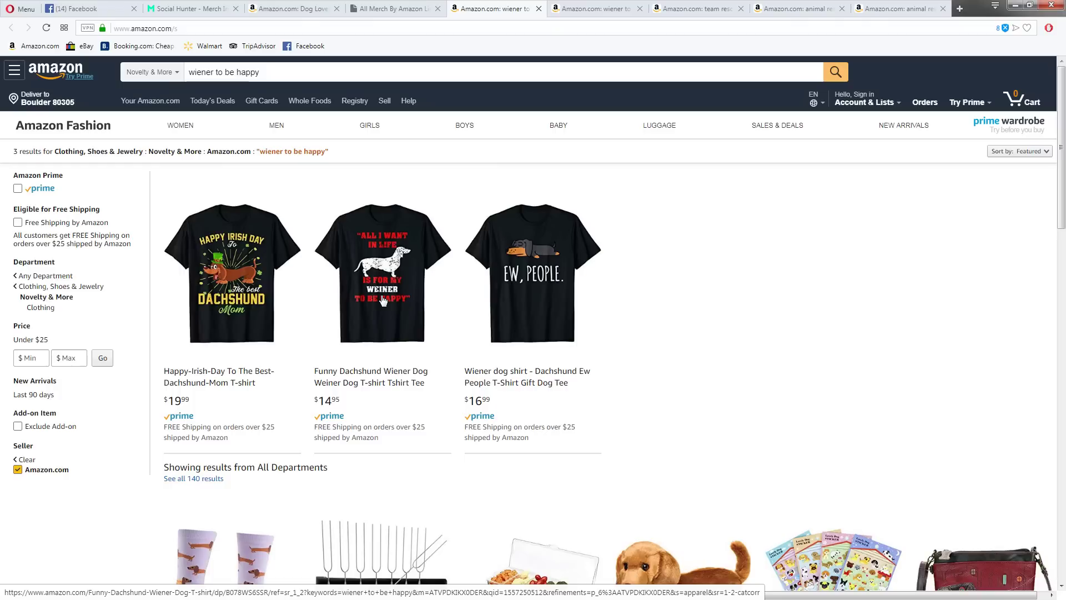
# Run a one-month Trend Tracker search with average BSR 200 000 - 300 000 and skim the first shirts
pyautogui.click(192, 8)
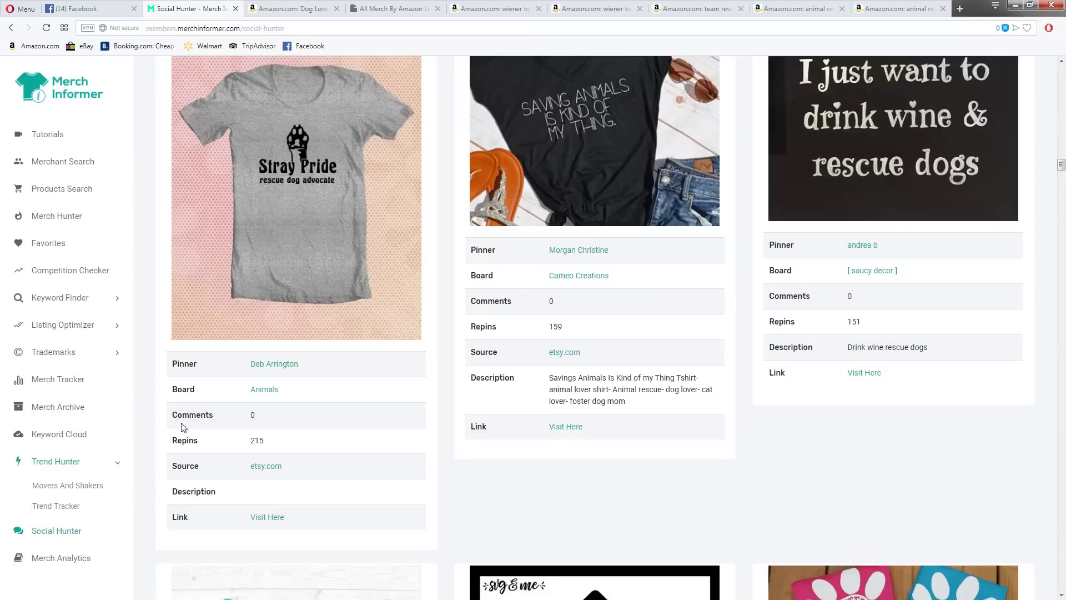
pyautogui.click(49, 510)
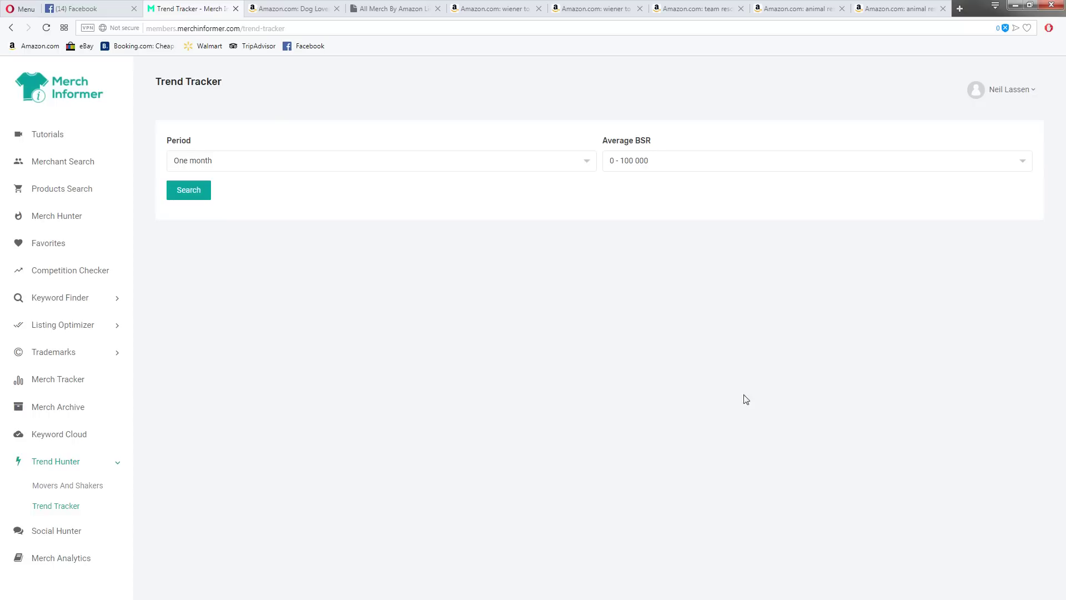
pyautogui.click(737, 161)
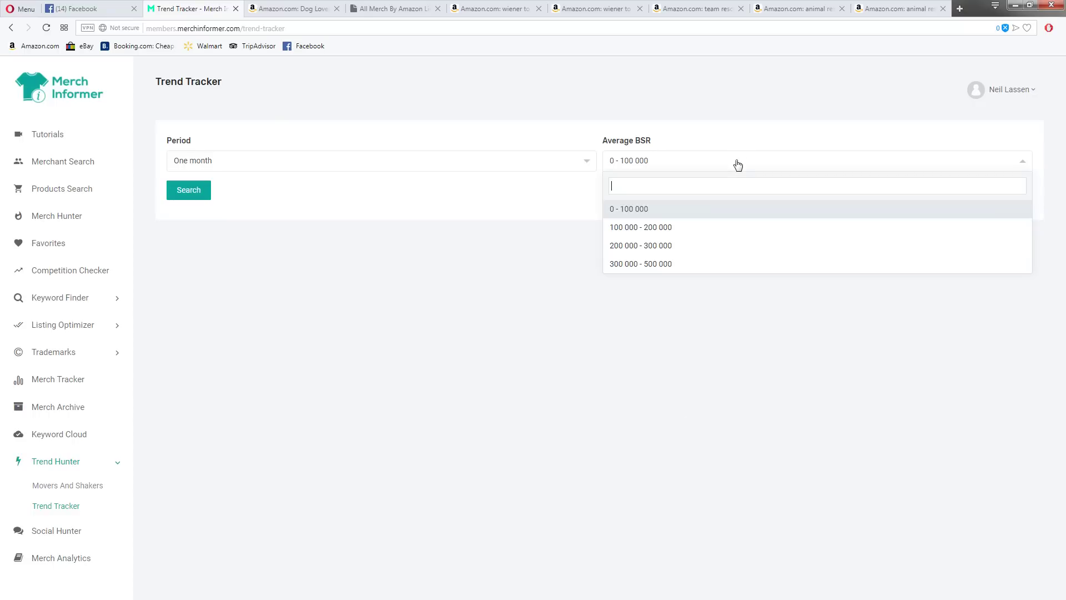
pyautogui.click(688, 245)
pyautogui.click(184, 191)
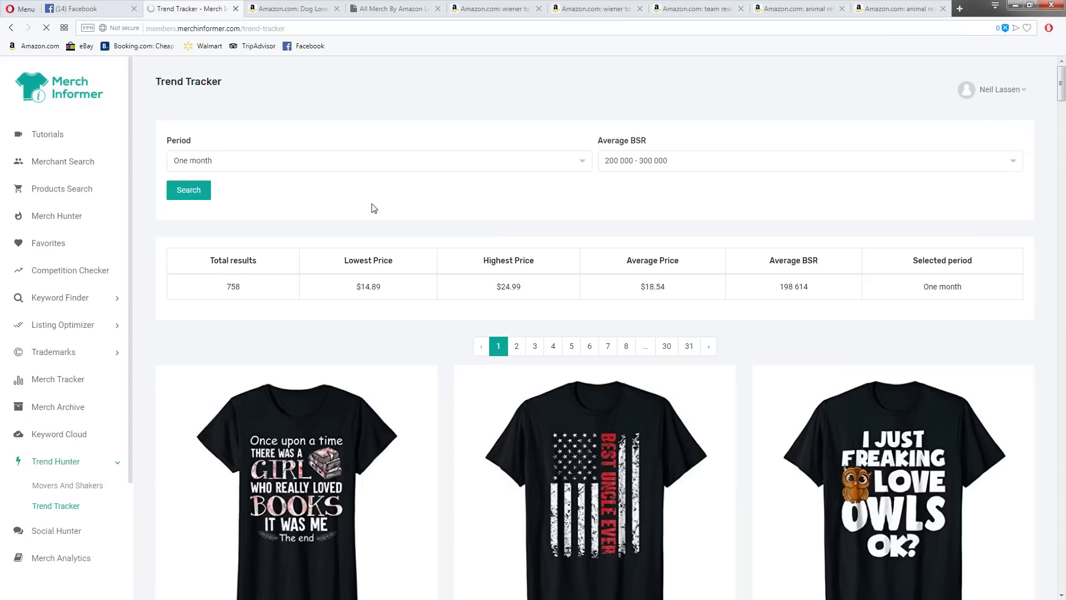
pyautogui.scroll(-10, 514, 361)
pyautogui.scroll(-10, 517, 363)
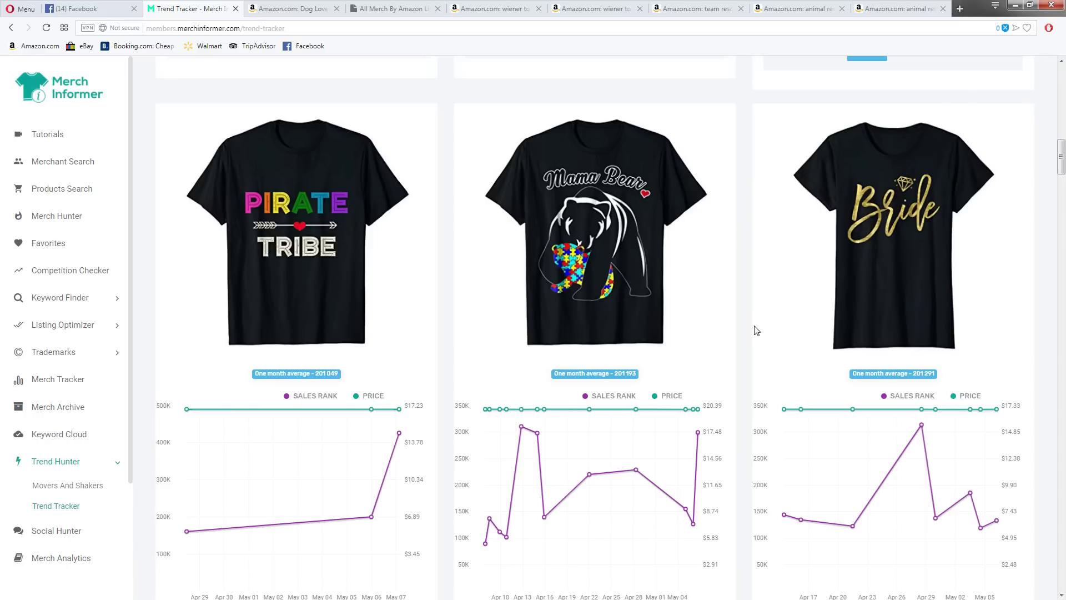
pyautogui.scroll(15, 745, 340)
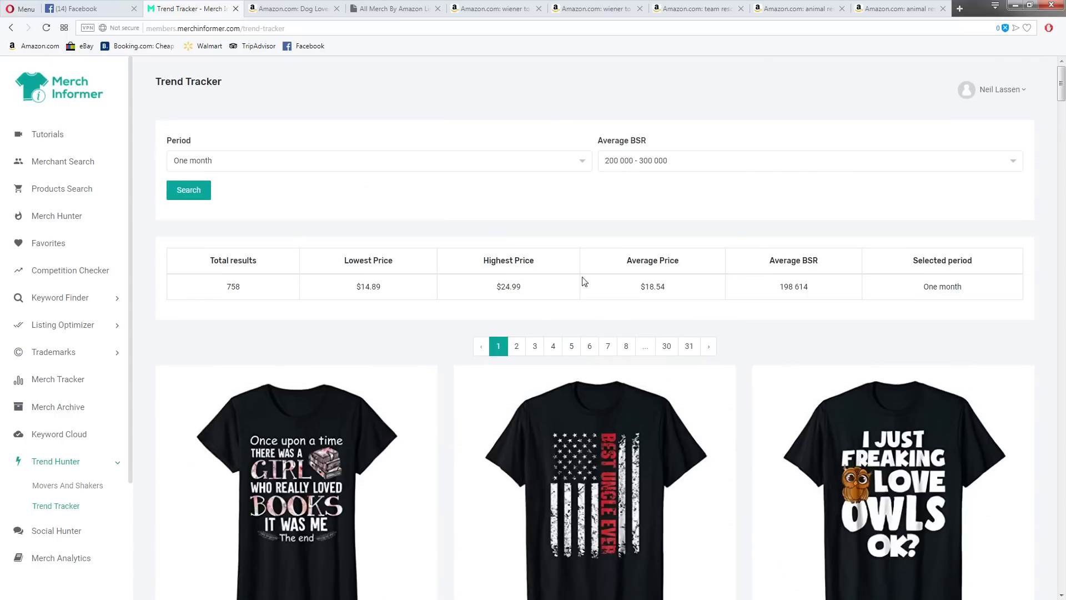
pyautogui.click(253, 162)
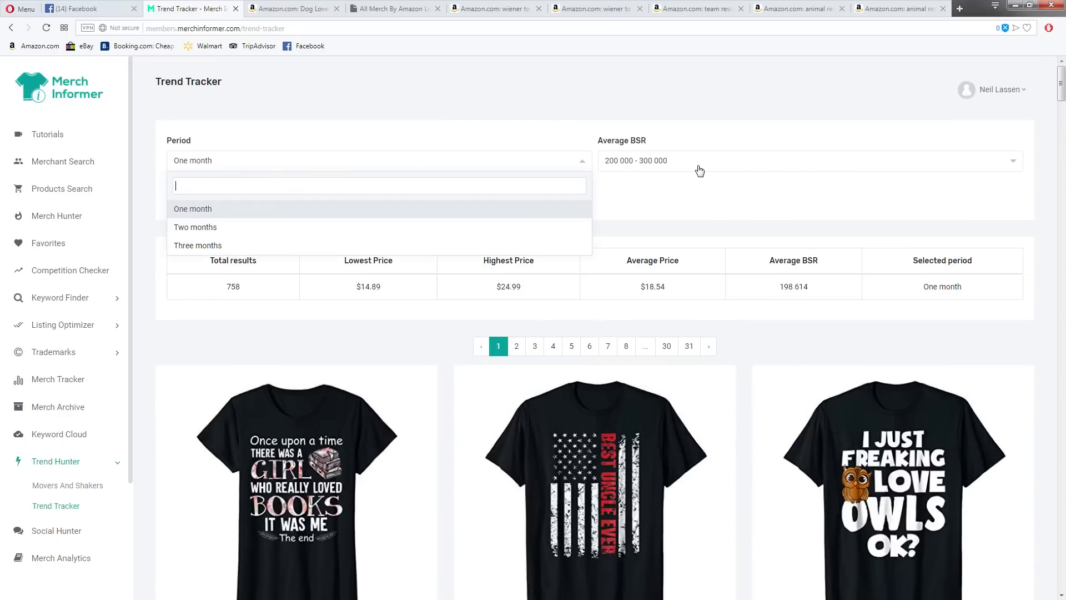
pyautogui.click(697, 167)
pyautogui.click(697, 146)
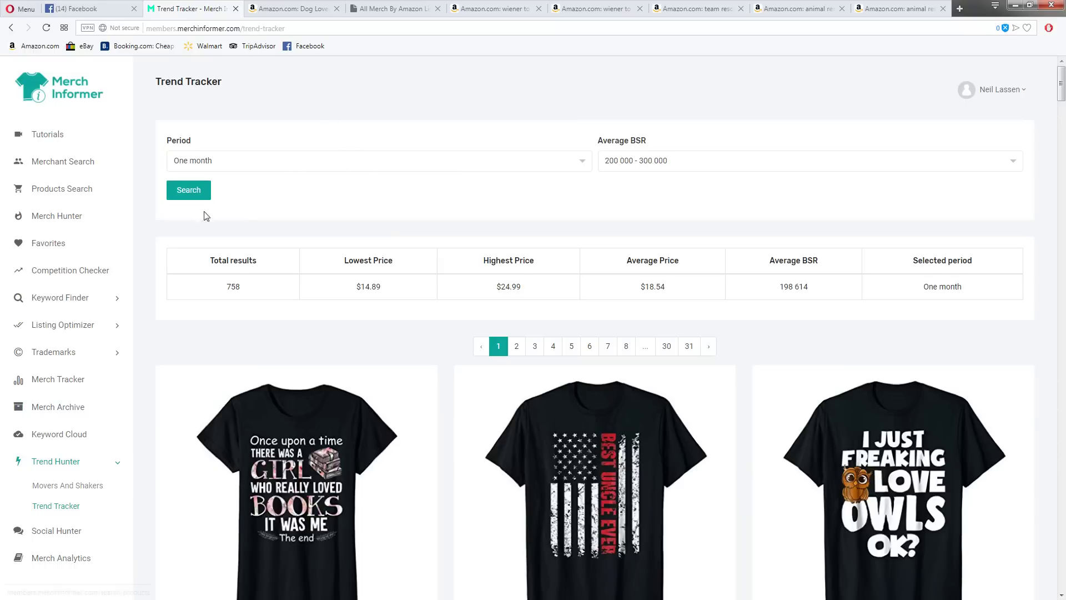
pyautogui.click(269, 170)
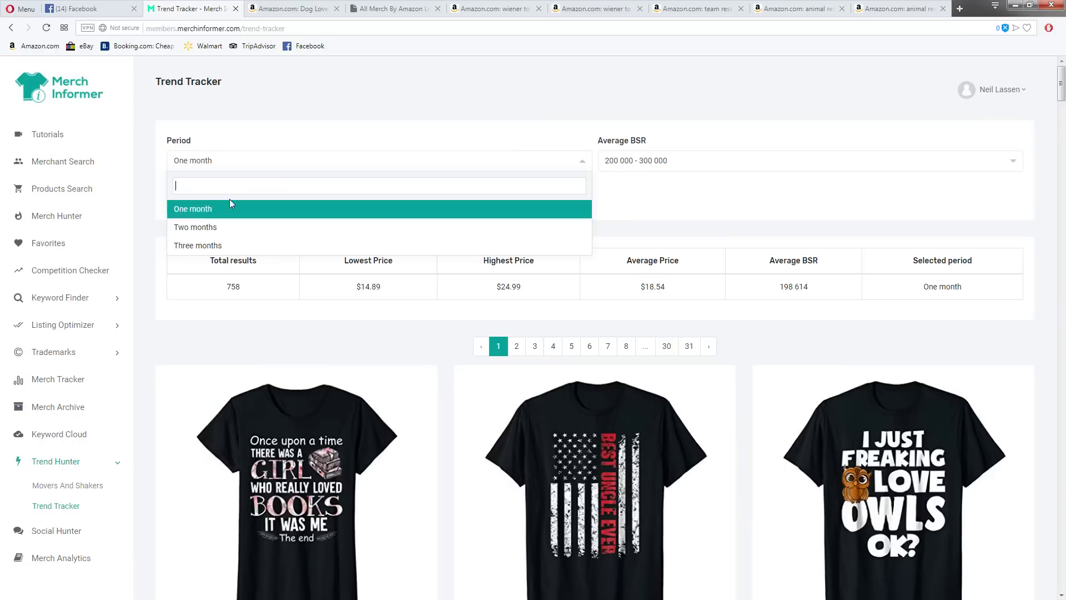
pyautogui.click(666, 188)
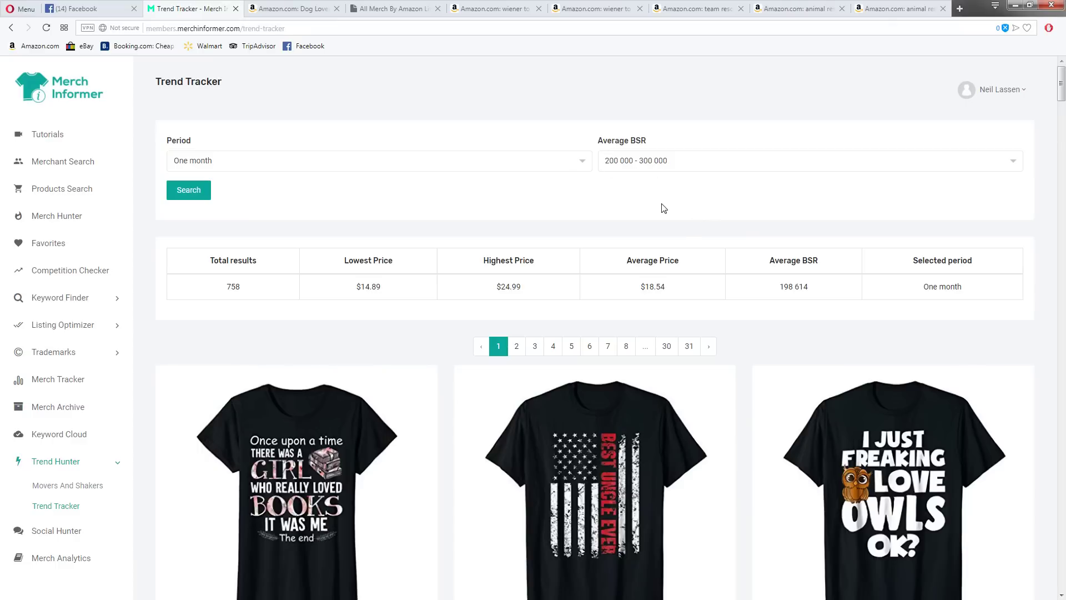
# Find the "Rescued Is My Favorite Breed" shirt in the trend results and check its customer reviews on its Amazon product page
pyautogui.scroll(-1, 673, 219)
pyautogui.scroll(-15, 675, 223)
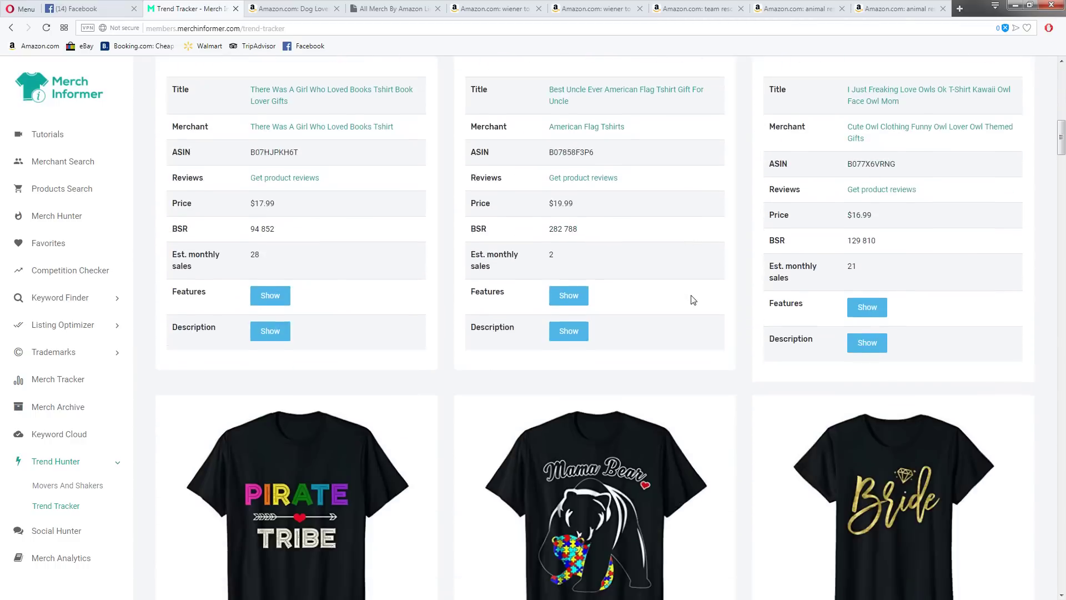
pyautogui.scroll(-15, 691, 298)
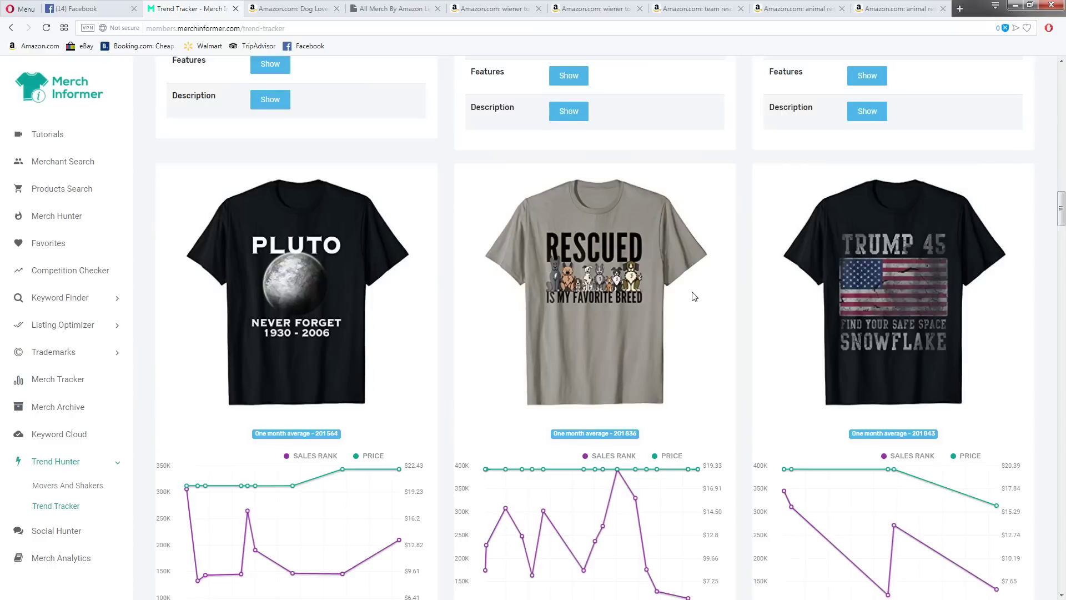
pyautogui.scroll(2, 691, 297)
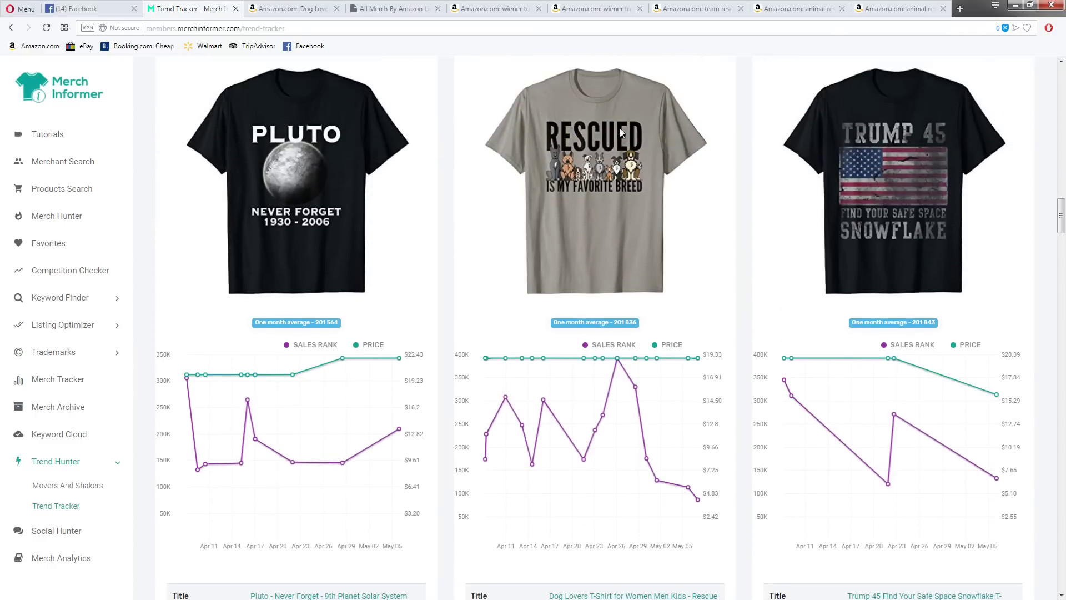
pyautogui.scroll(-2, 598, 228)
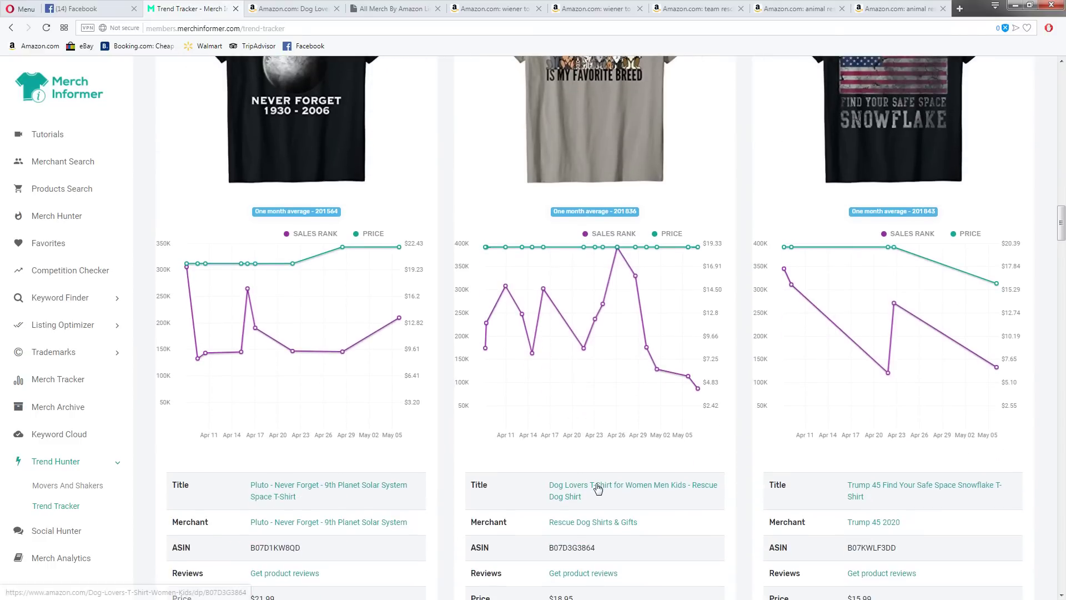
pyautogui.middleClick(599, 488)
pyautogui.click(261, 7)
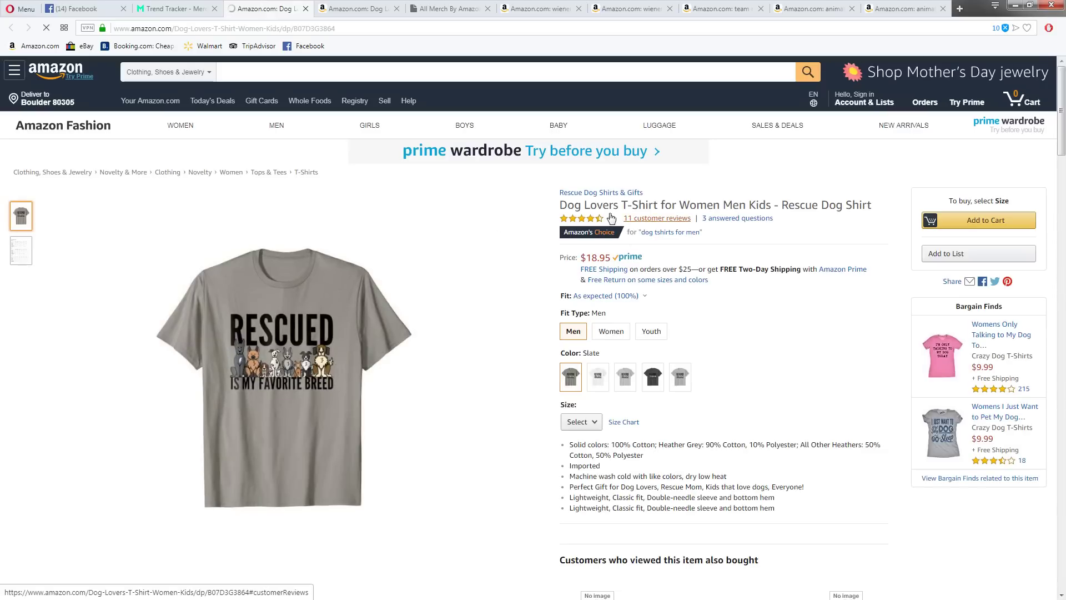
pyautogui.moveTo(622, 218); pyautogui.dragTo(691, 221)
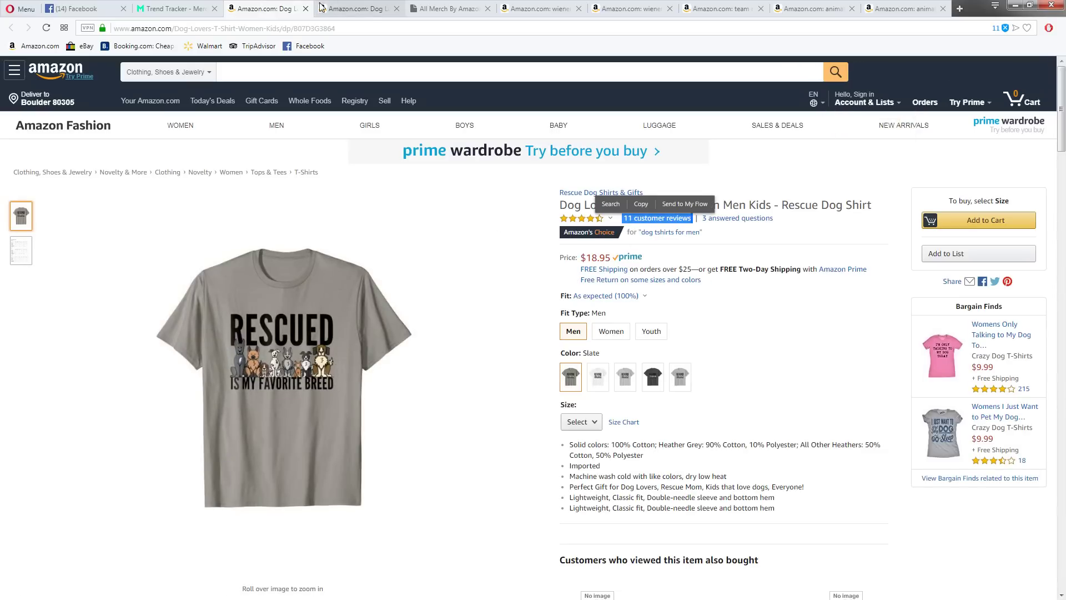
# Close both Dog Lovers product pages and all open Amazon search results, and return to the Trend Tracker results
pyautogui.click(305, 9)
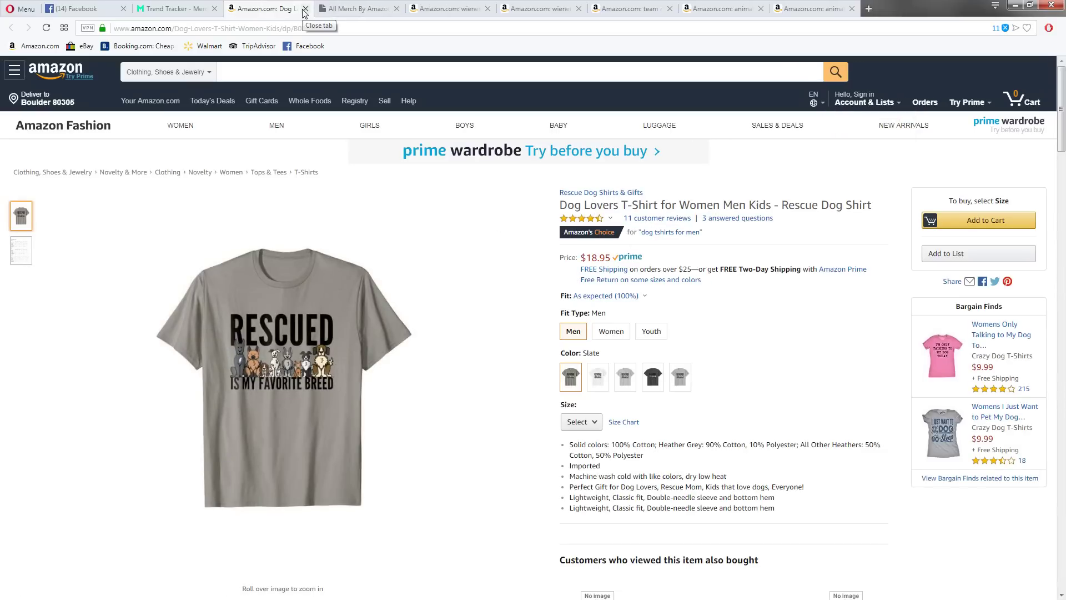
pyautogui.click(304, 9)
pyautogui.click(359, 8)
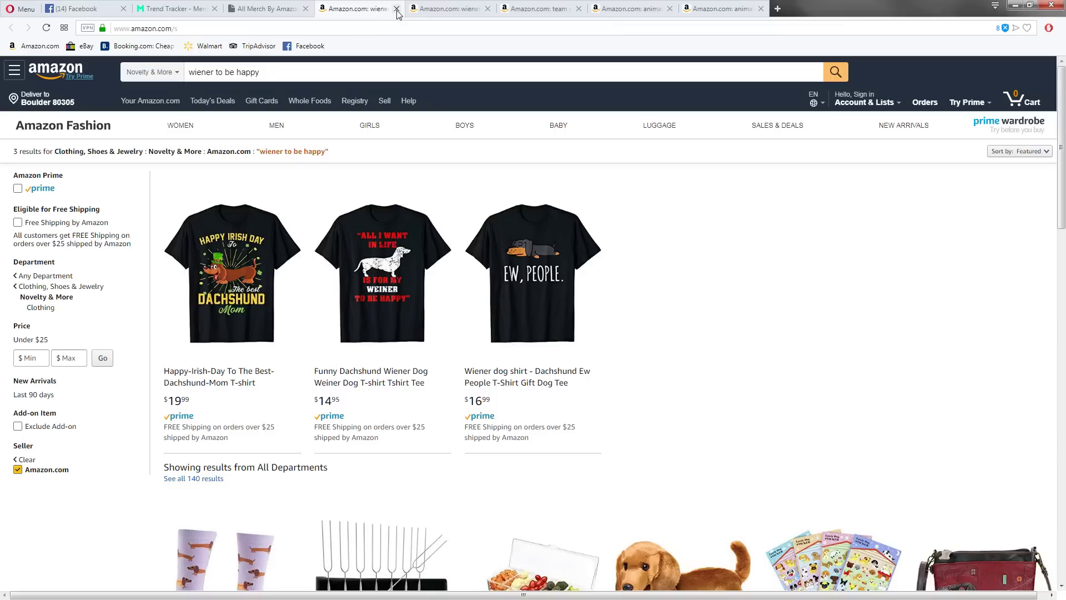
pyautogui.click(398, 10)
pyautogui.click(398, 10)
pyautogui.click(397, 10)
pyautogui.click(397, 10)
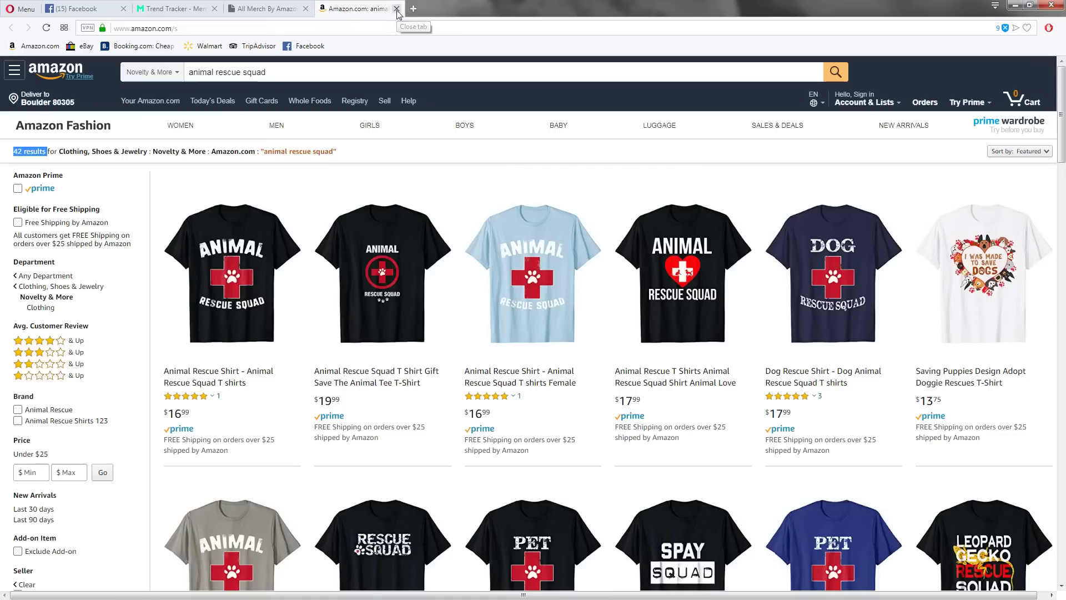
pyautogui.click(397, 9)
pyautogui.click(227, 9)
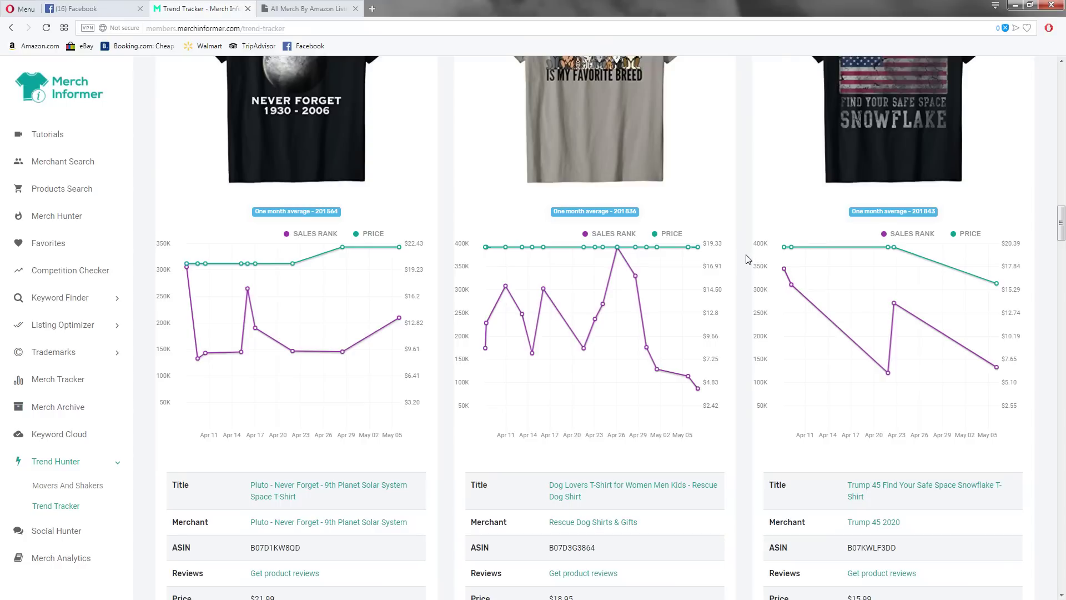
# Examine the sales rank graphs and listing details of the Fa-Thor, "un deux trois cat" and gender reveal cupcake shirts
pyautogui.scroll(-4, 748, 259)
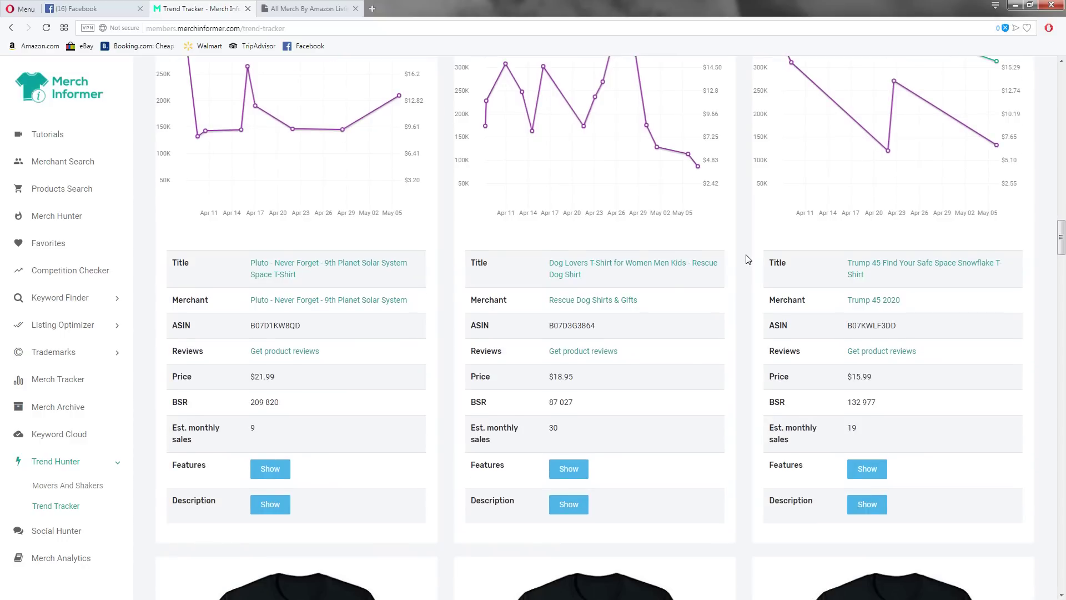
pyautogui.scroll(-4, 748, 260)
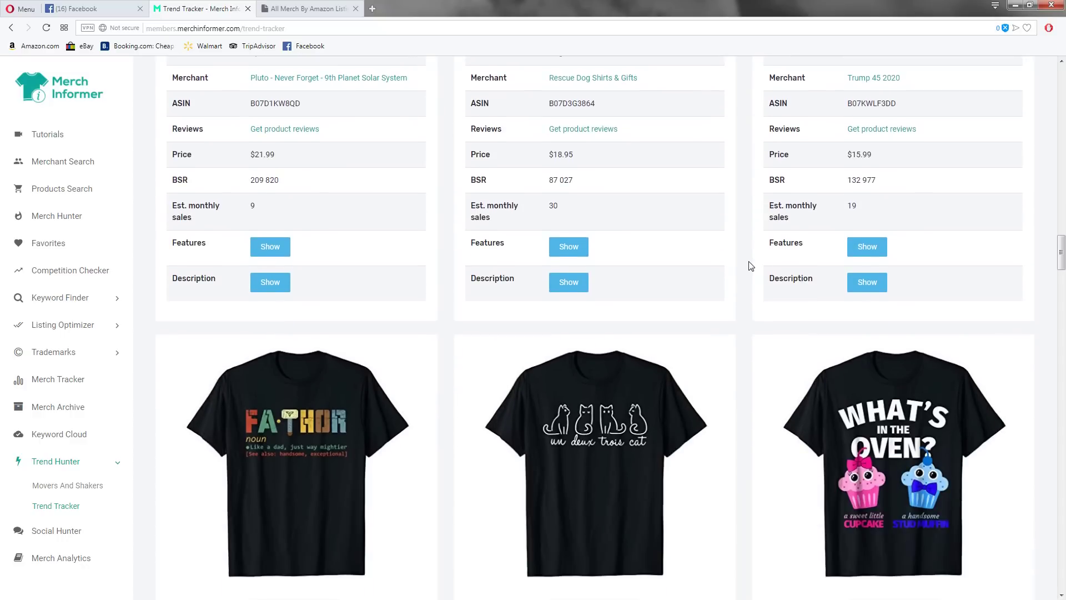
pyautogui.scroll(-4, 750, 266)
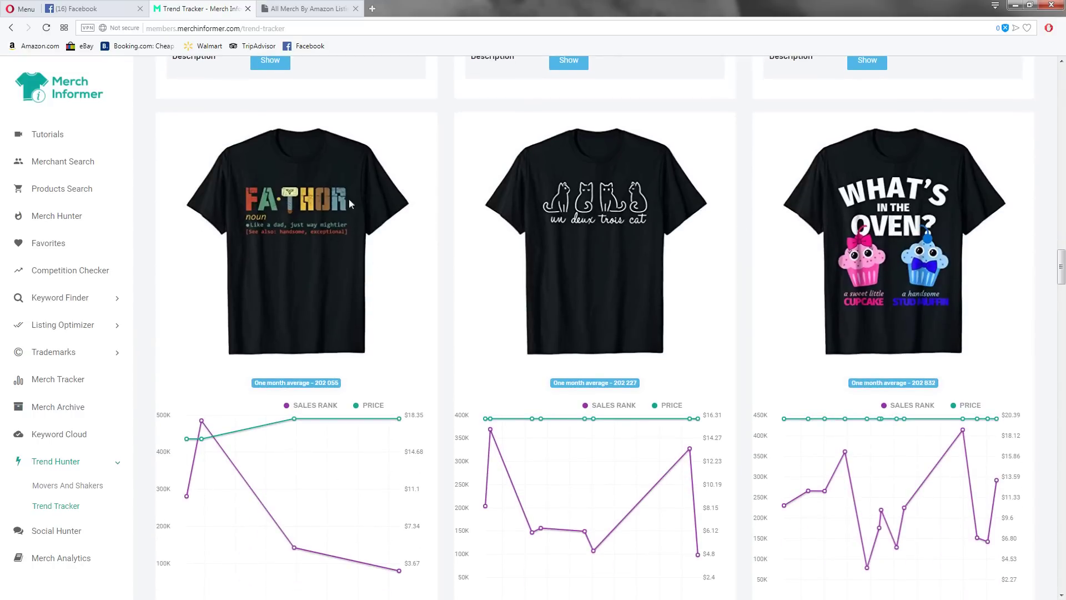
pyautogui.scroll(-4, 348, 201)
pyautogui.scroll(6, 348, 217)
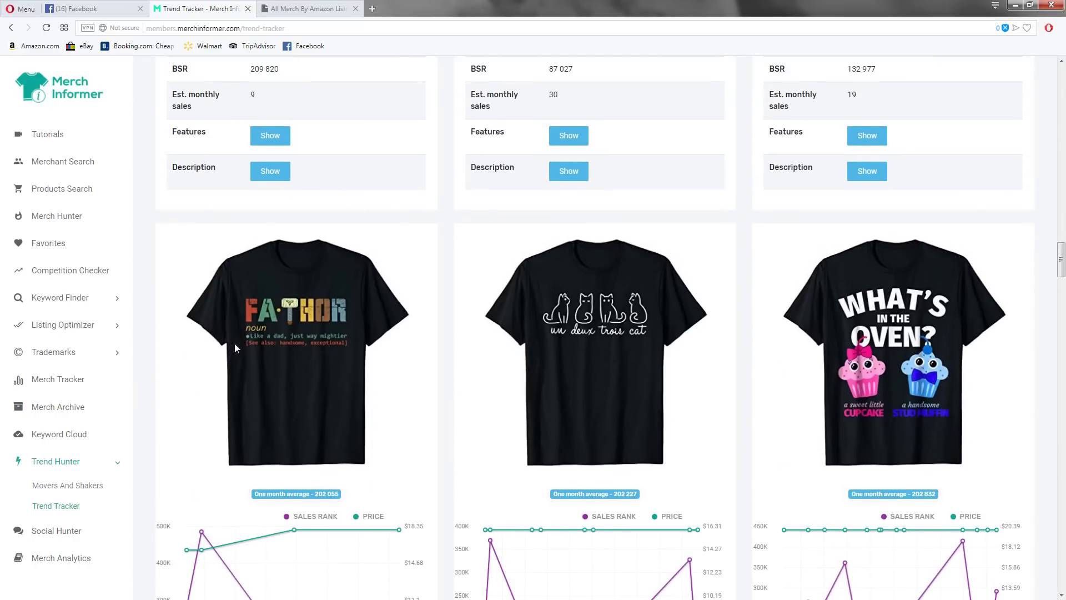
pyautogui.scroll(-6, 235, 345)
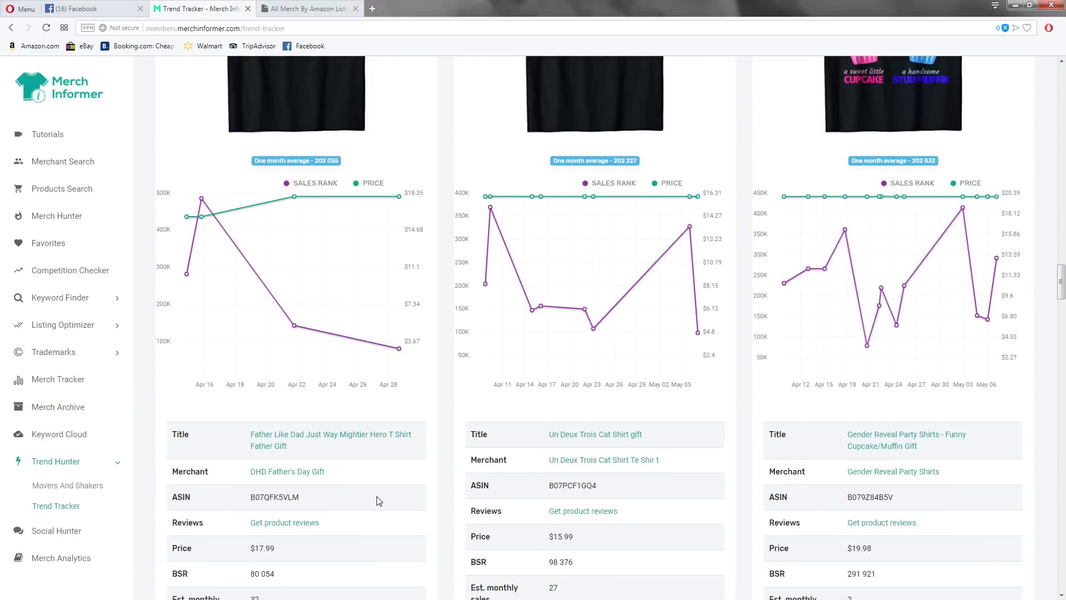
pyautogui.scroll(4, 378, 501)
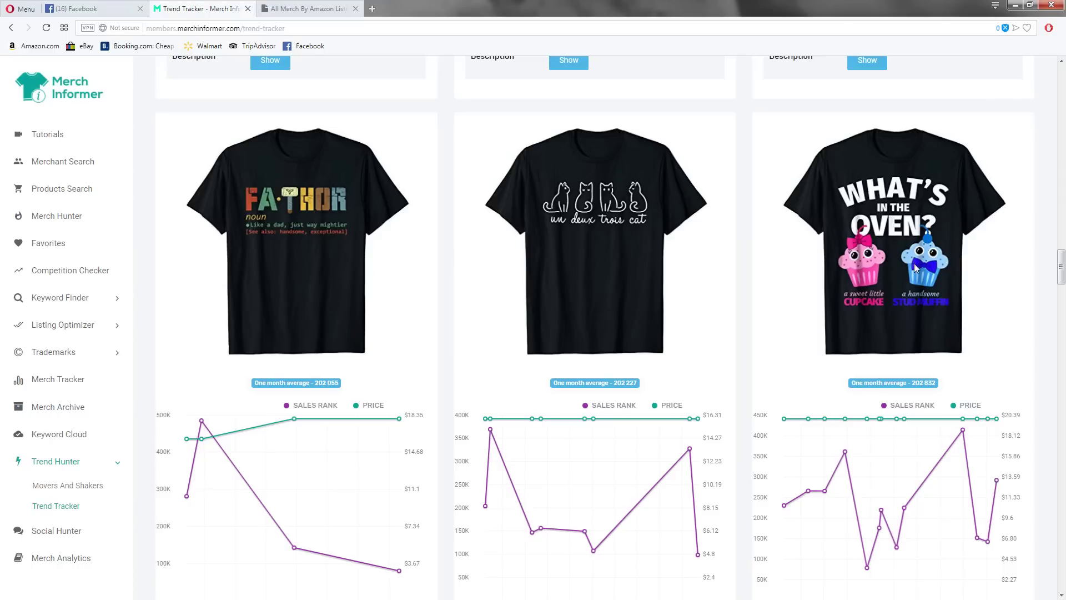
pyautogui.scroll(-8, 891, 255)
pyautogui.scroll(-2, 805, 331)
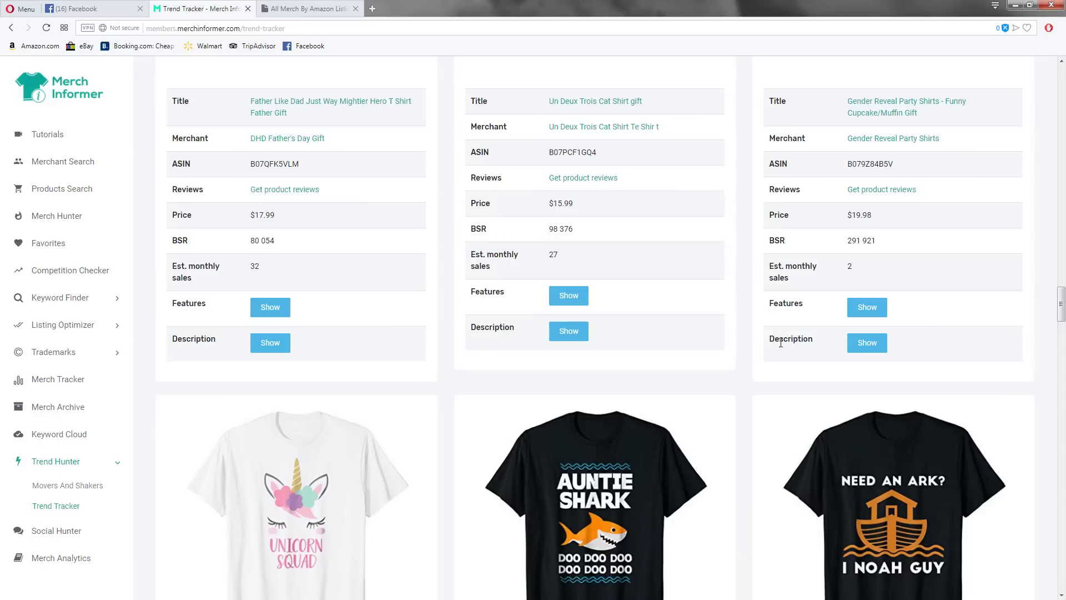
# Skim the trend results from the "Unicorn Squad" shirt onward and open the Amazon product page of the "Mens Cotton Candy Randy Tee"
pyautogui.scroll(-4, 780, 344)
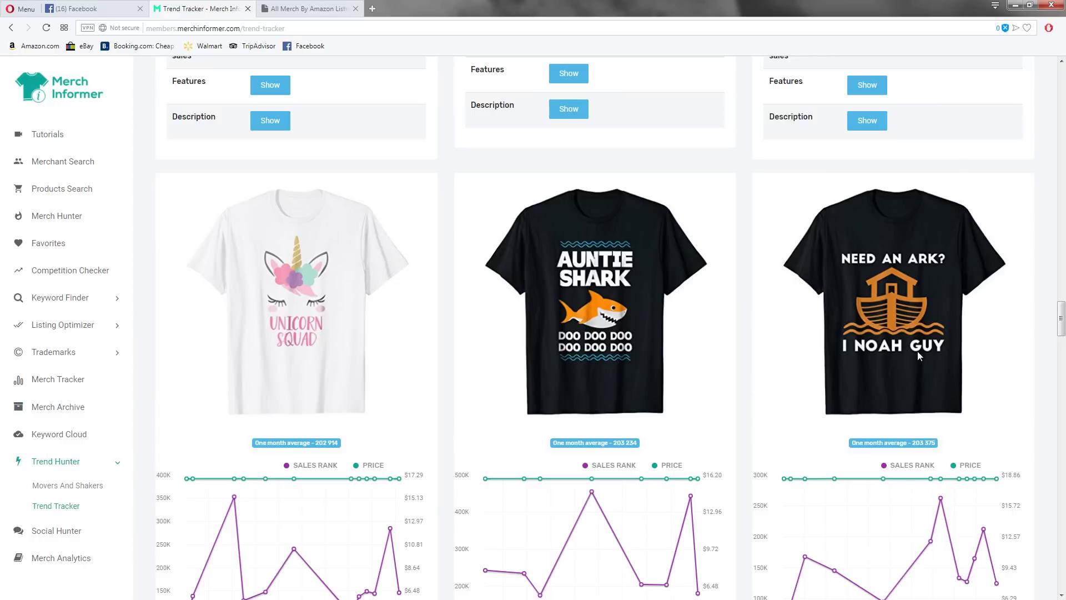
pyautogui.scroll(-2, 910, 368)
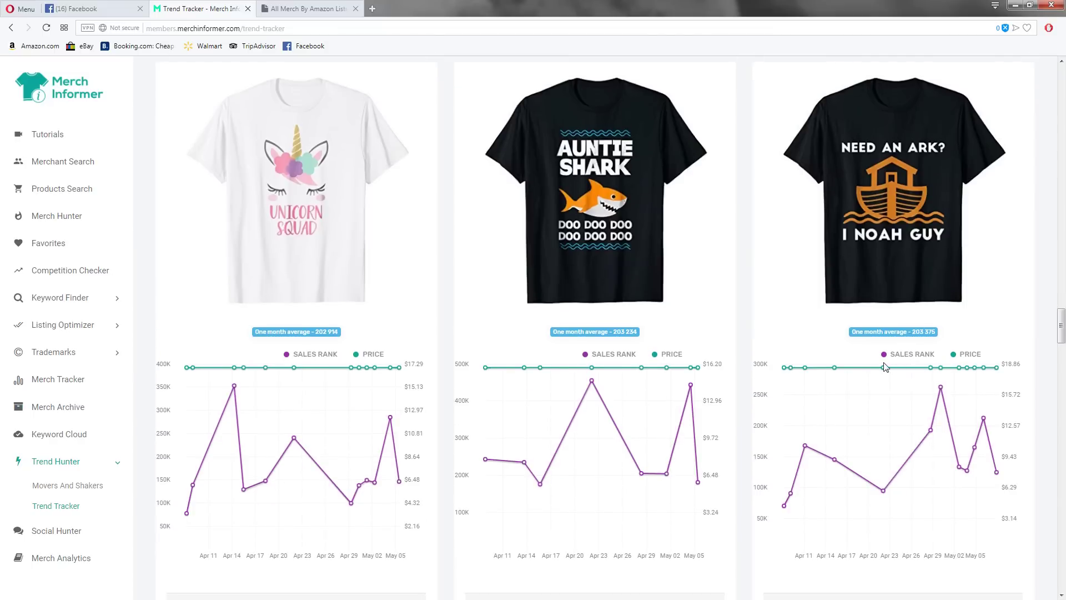
pyautogui.moveTo(887, 372)
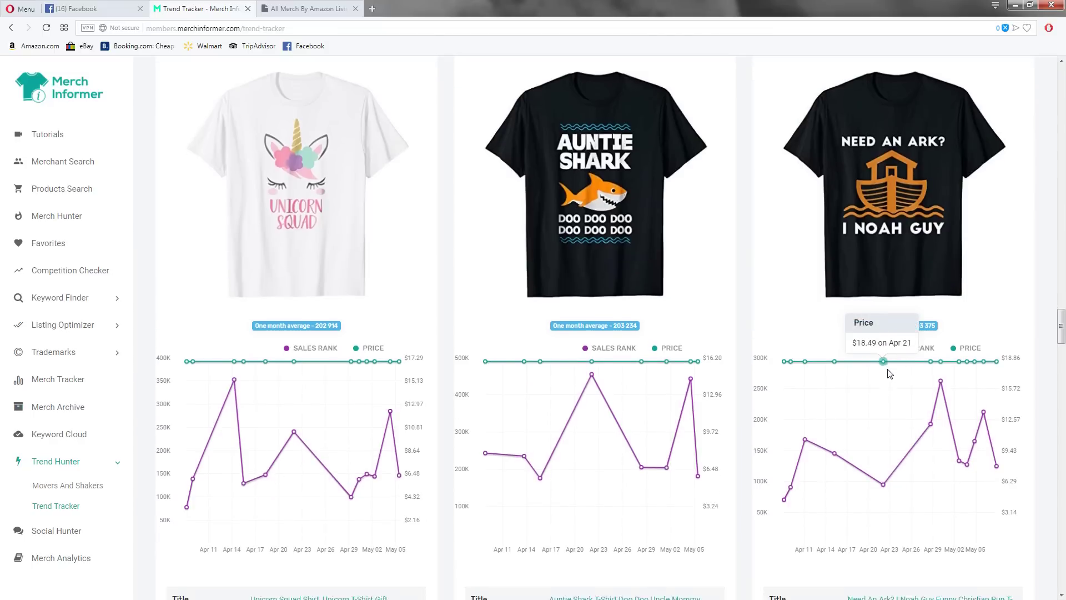
pyautogui.scroll(-10, 869, 333)
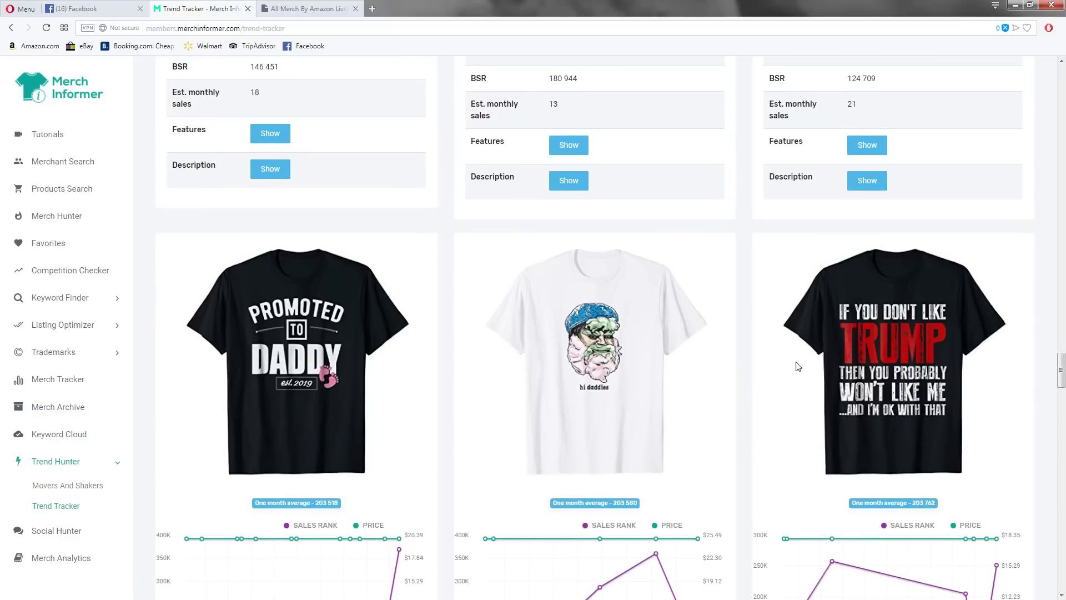
pyautogui.scroll(-2, 566, 388)
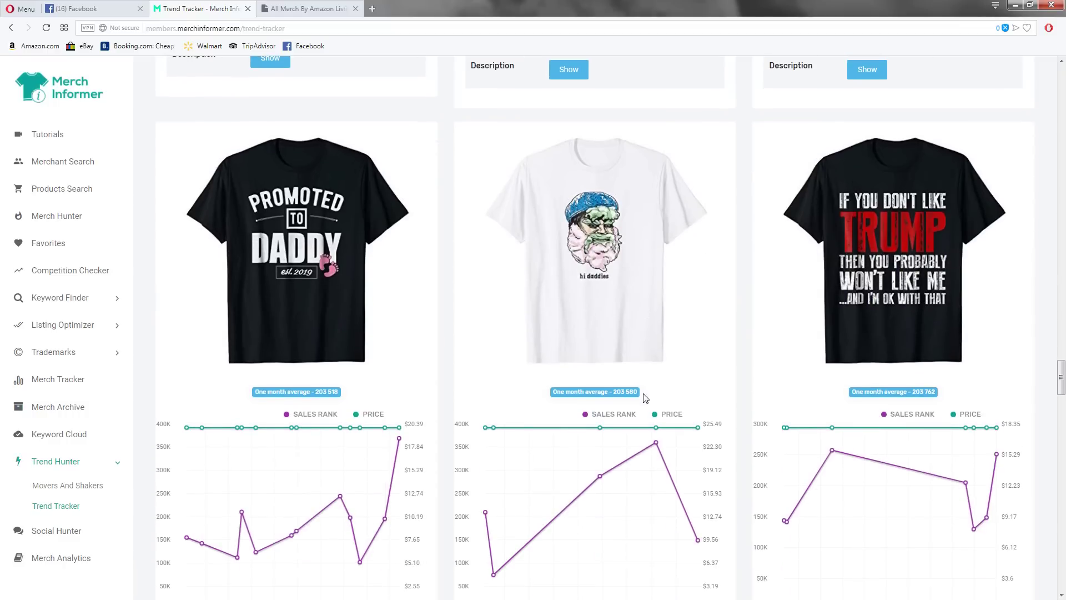
pyautogui.scroll(-4, 554, 236)
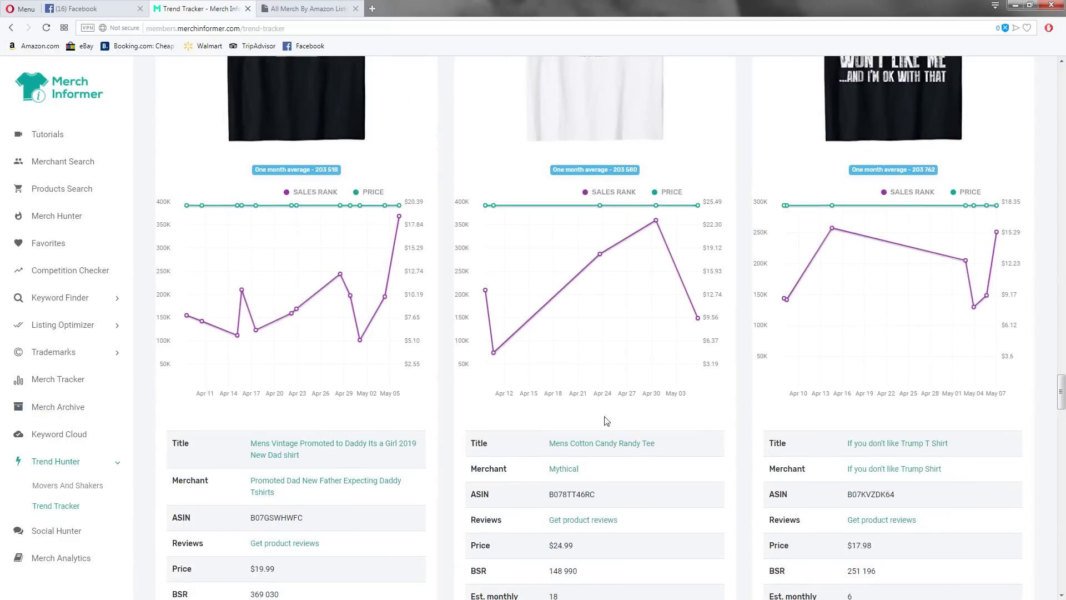
pyautogui.click(583, 443)
pyautogui.click(308, 8)
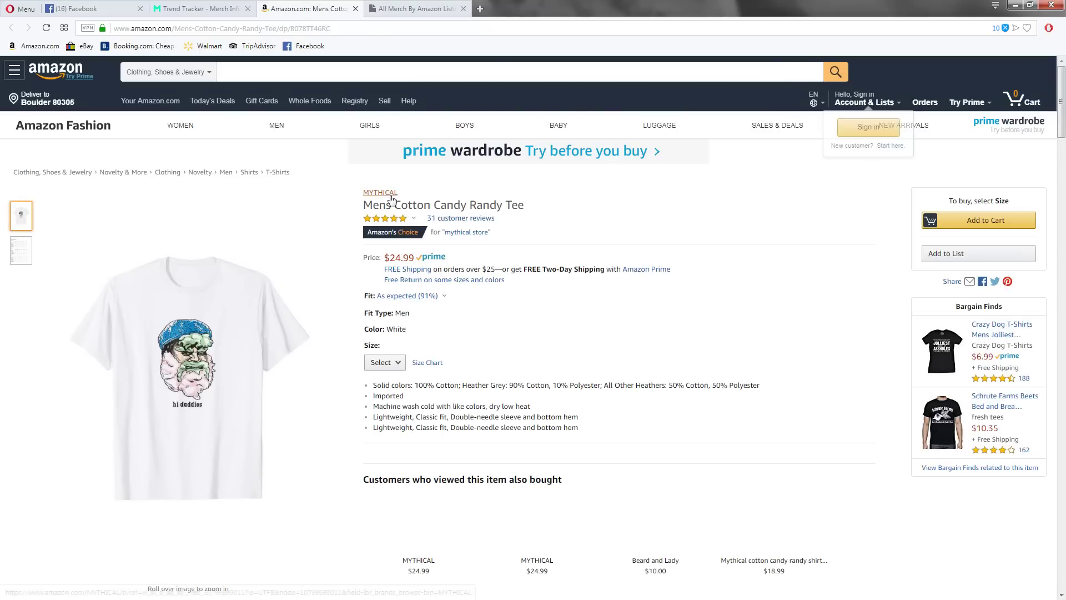
# Browse the Mythical brand's Amazon store from the product page, and close it to return to the Trend Tracker results
pyautogui.click(379, 192)
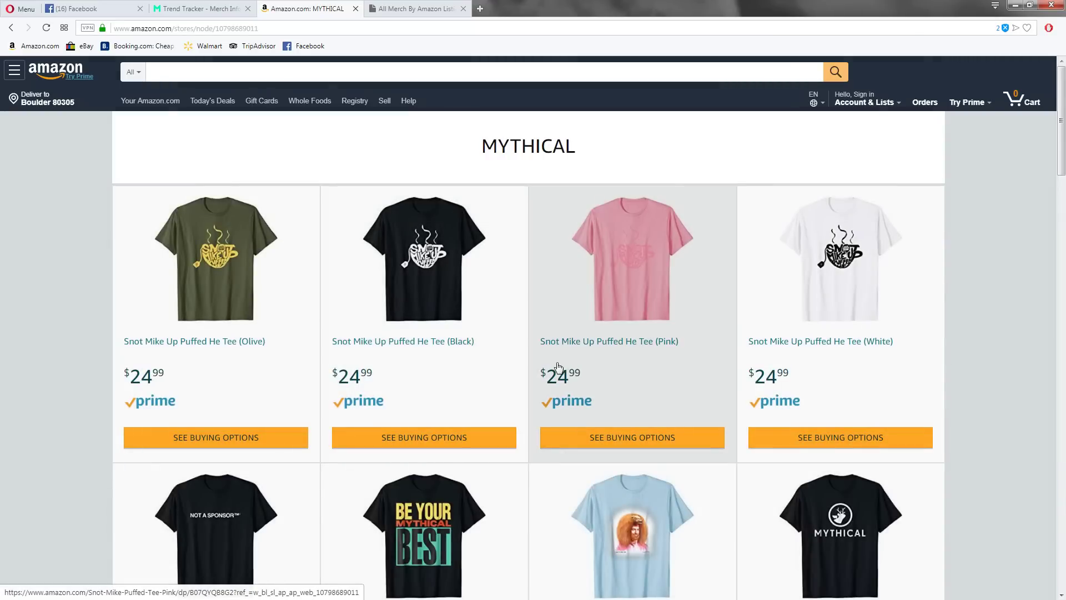
pyautogui.scroll(-5, 519, 365)
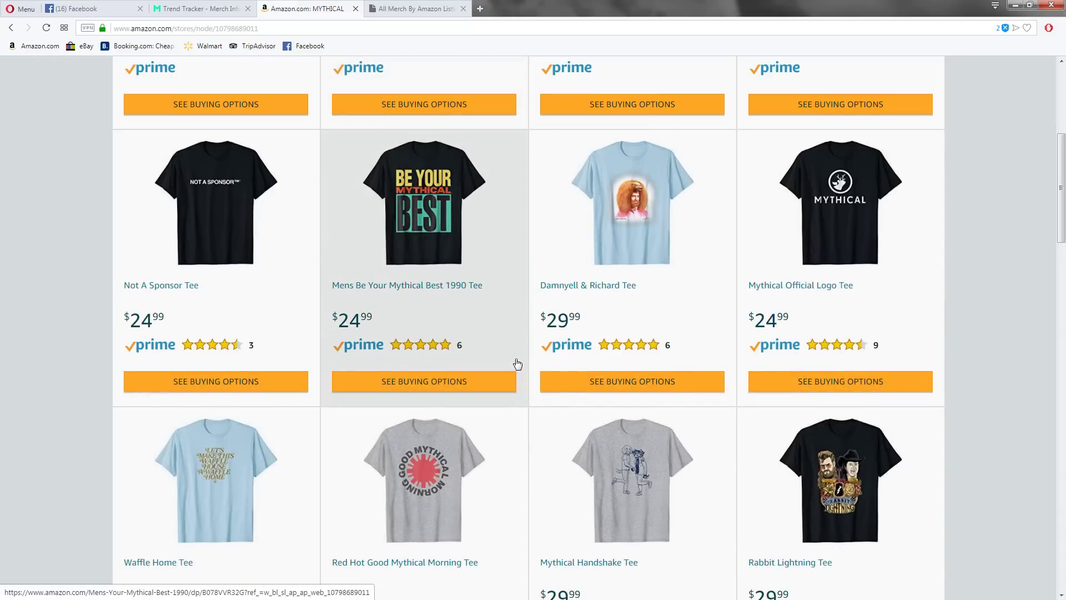
pyautogui.scroll(-4, 514, 363)
pyautogui.scroll(10, 503, 345)
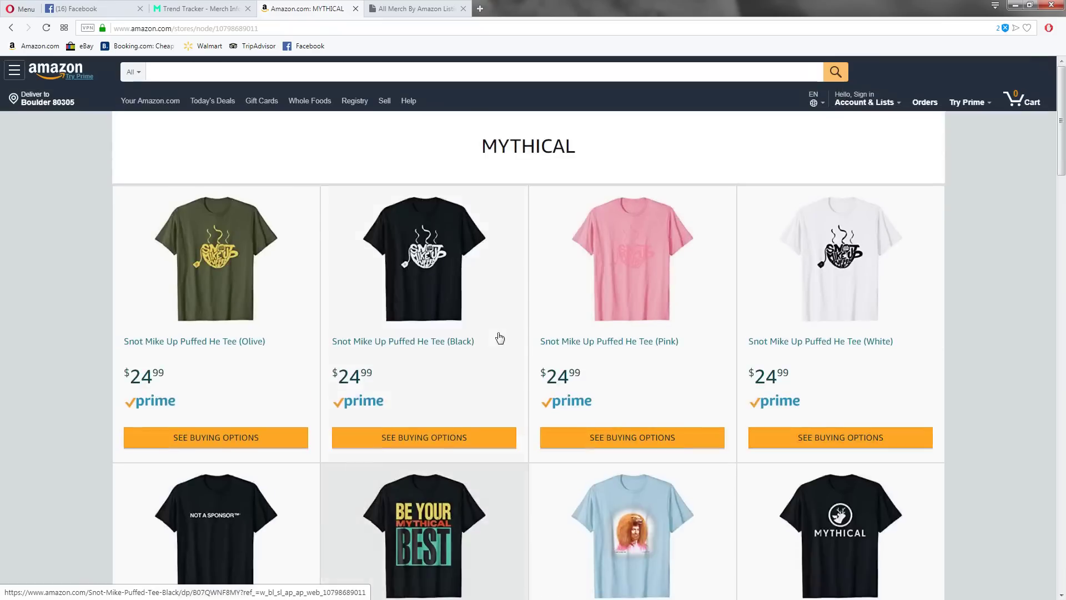
pyautogui.click(355, 8)
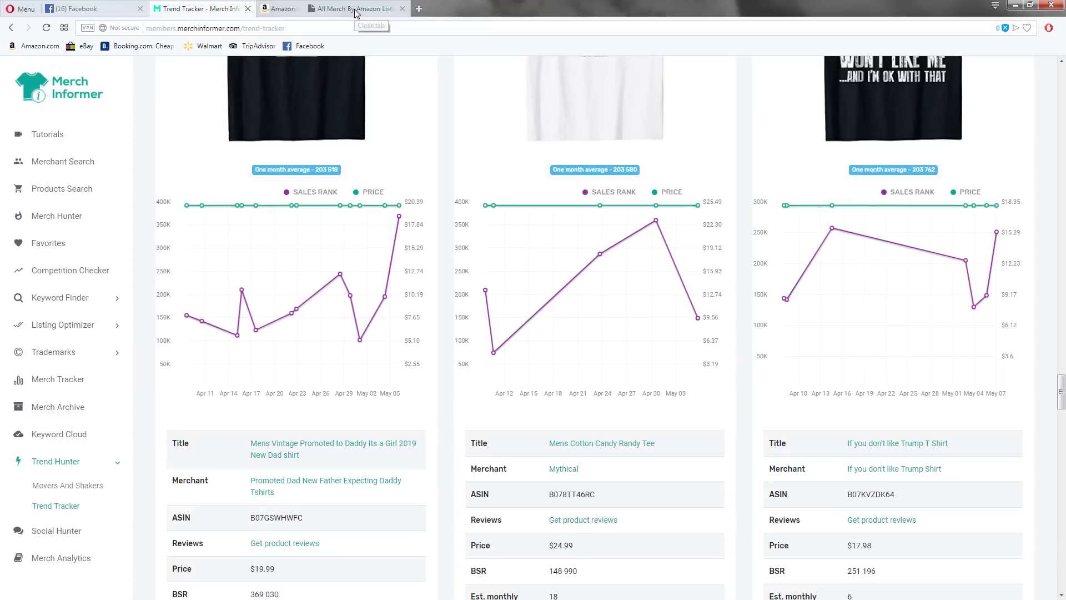
# Run a new Trend Tracker search with the period set to three months, keeping average BSR 200 000 - 300 000
pyautogui.scroll(4, 616, 263)
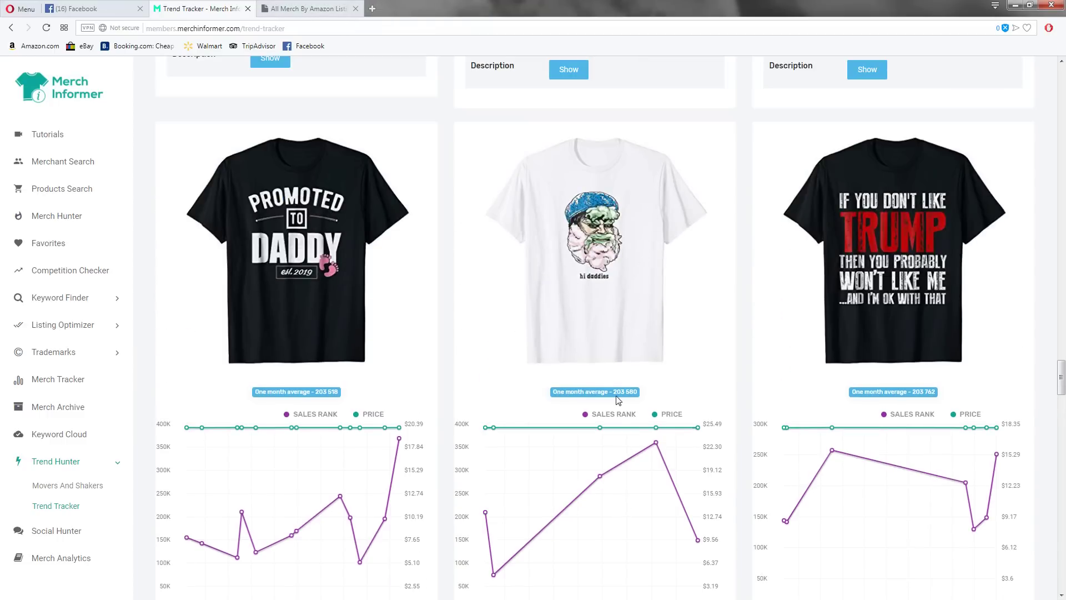
pyautogui.scroll(-5, 618, 400)
pyautogui.scroll(15, 511, 240)
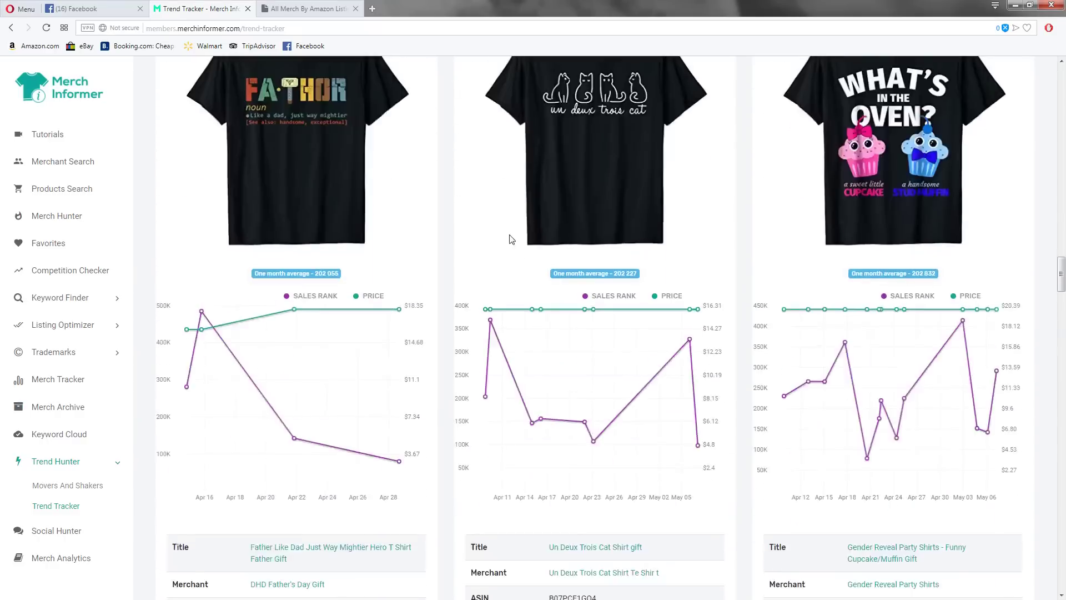
pyautogui.scroll(15, 512, 239)
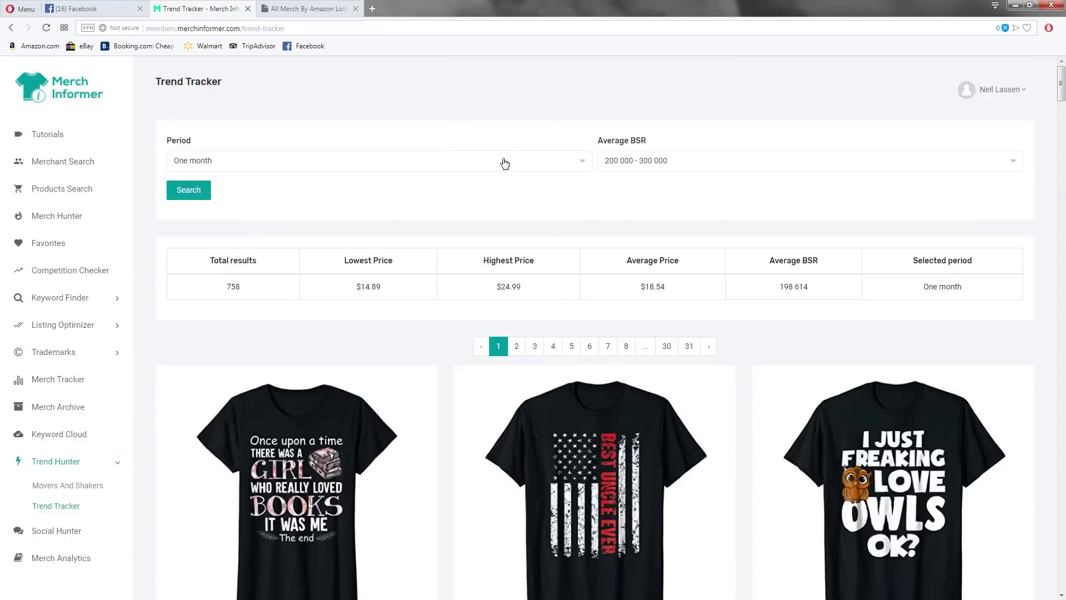
pyautogui.click(505, 162)
pyautogui.click(200, 227)
pyautogui.click(222, 173)
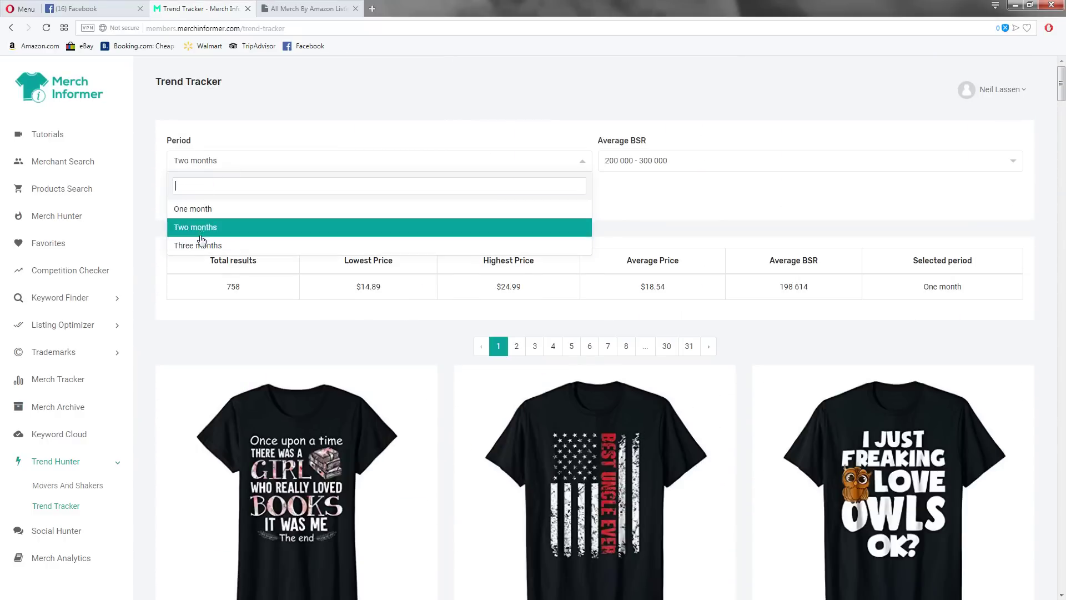
pyautogui.click(201, 244)
pyautogui.click(196, 189)
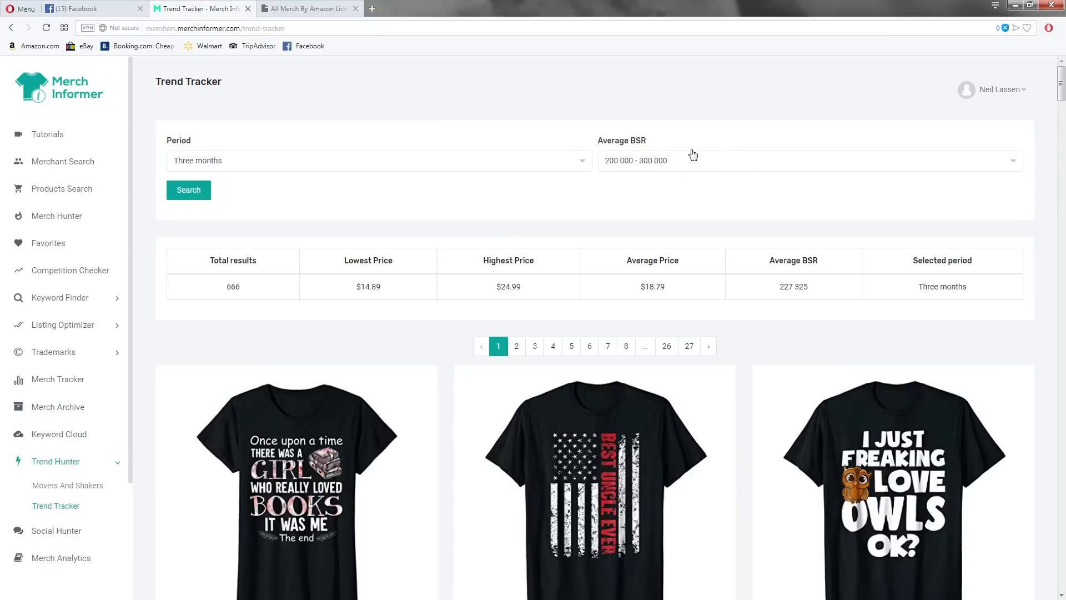
# Examine the average price and the shirts' three-month sales rank graphs, down to the row with the "May the Fourth Be With You" shirt
pyautogui.moveTo(670, 289); pyautogui.dragTo(637, 288)
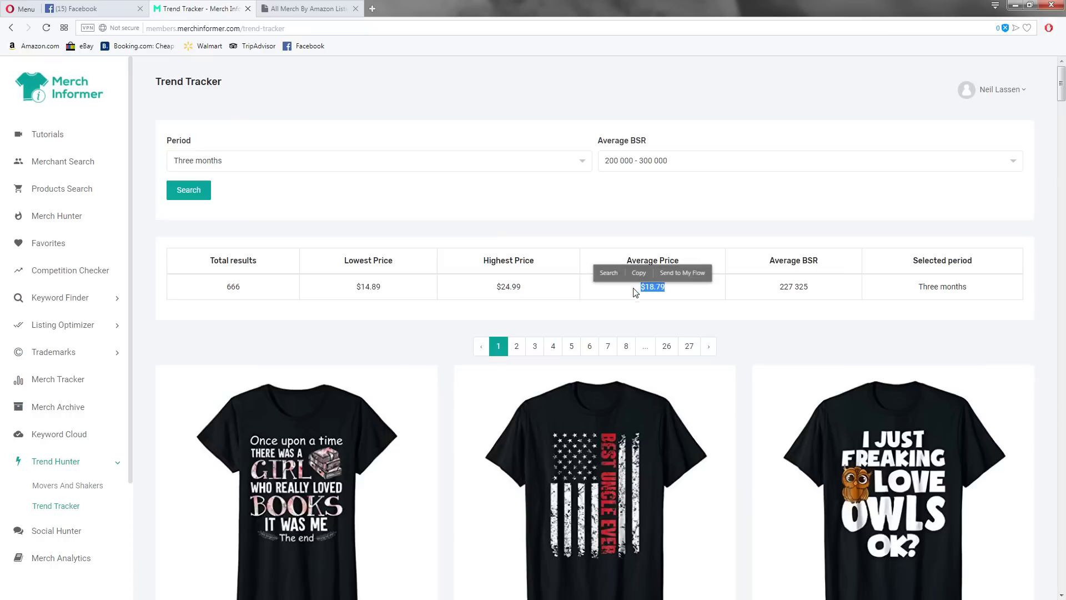
pyautogui.click(495, 228)
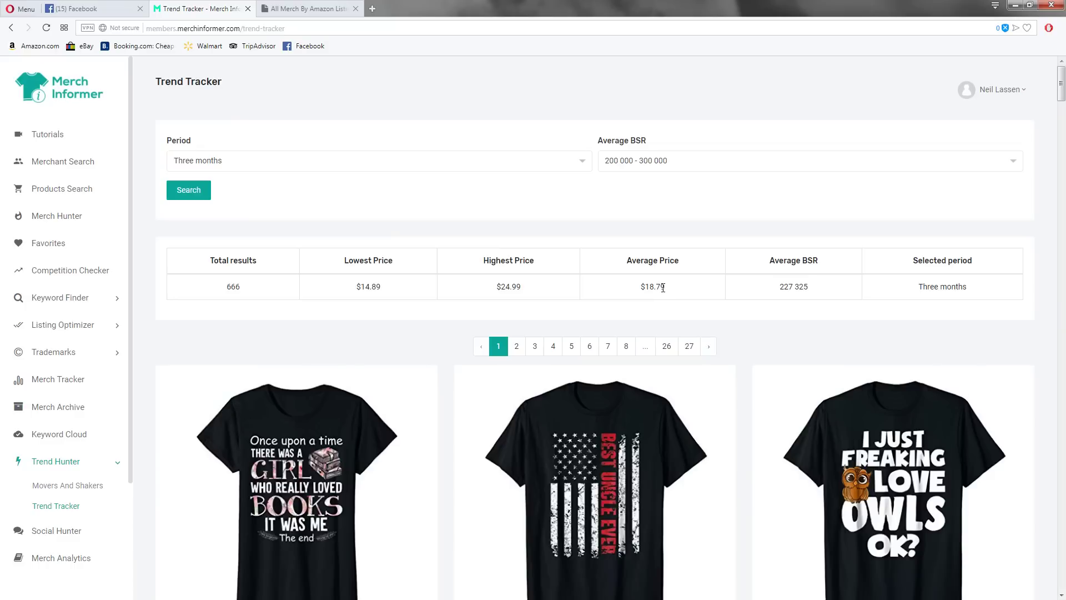
pyautogui.scroll(-10, 681, 396)
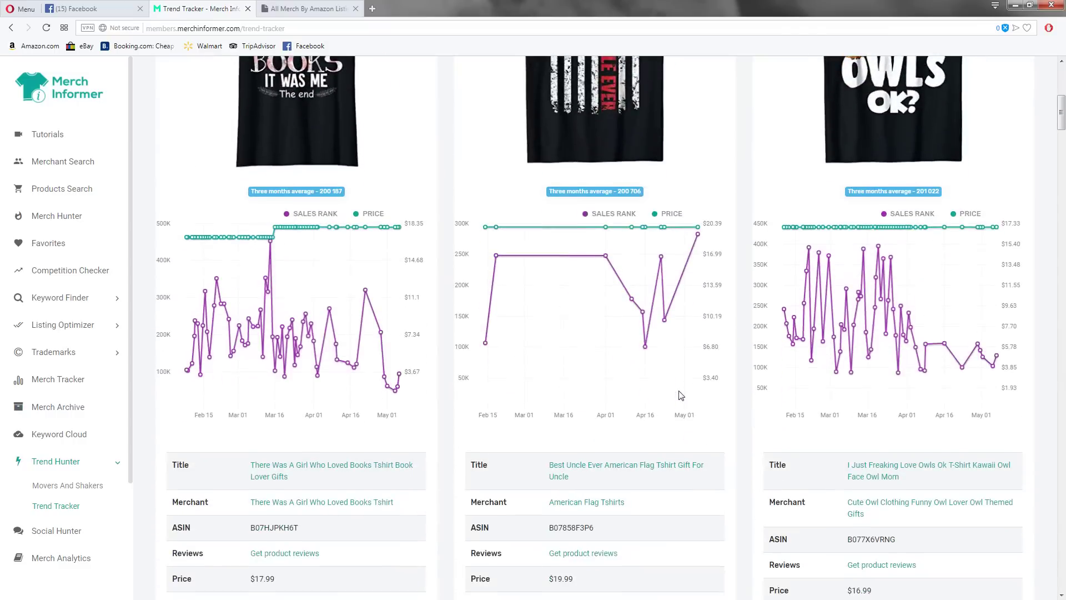
pyautogui.scroll(-8, 681, 395)
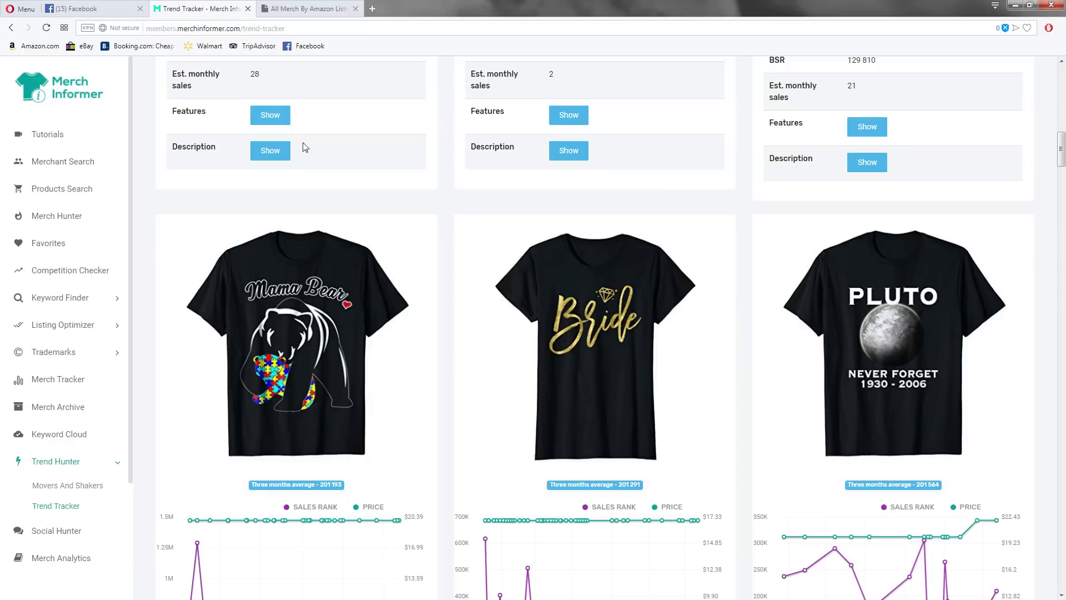
pyautogui.click(314, 10)
pyautogui.click(203, 9)
pyautogui.scroll(-1, 449, 370)
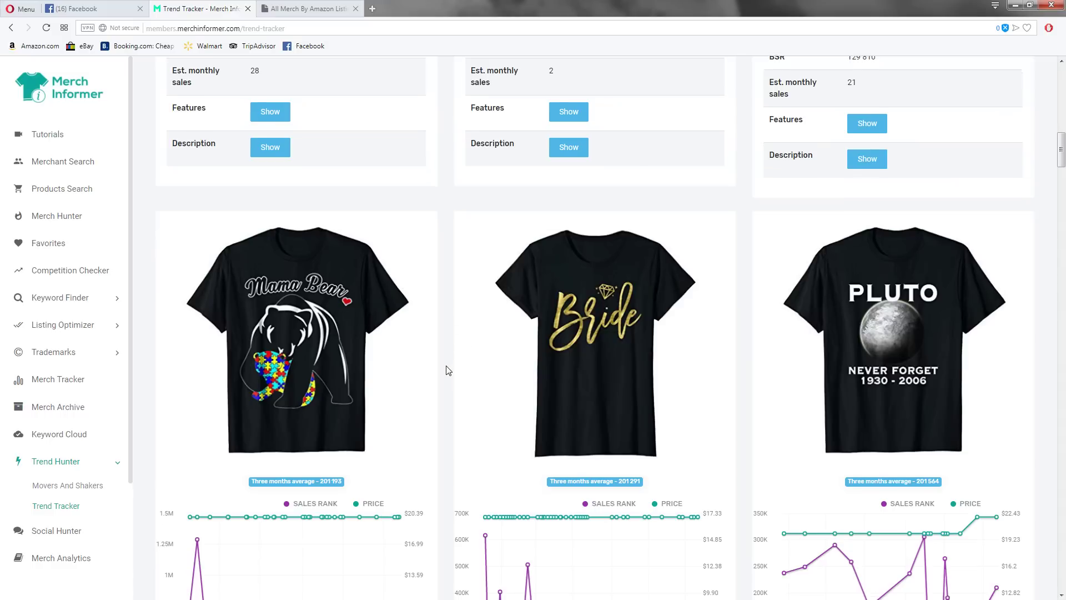
pyautogui.scroll(-14, 448, 371)
pyautogui.scroll(-3, 446, 370)
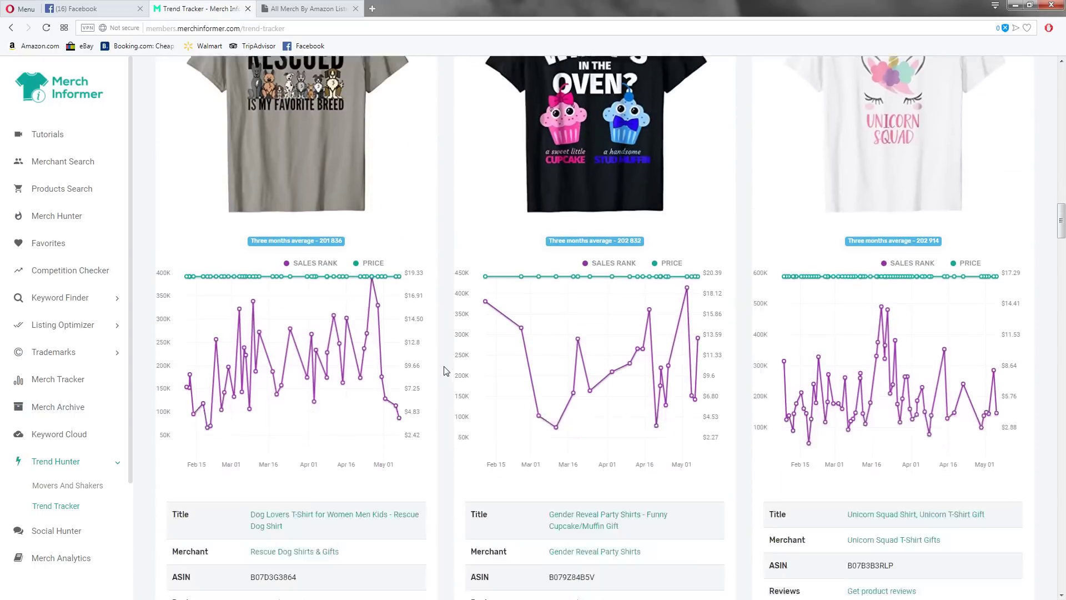
pyautogui.scroll(-11, 444, 366)
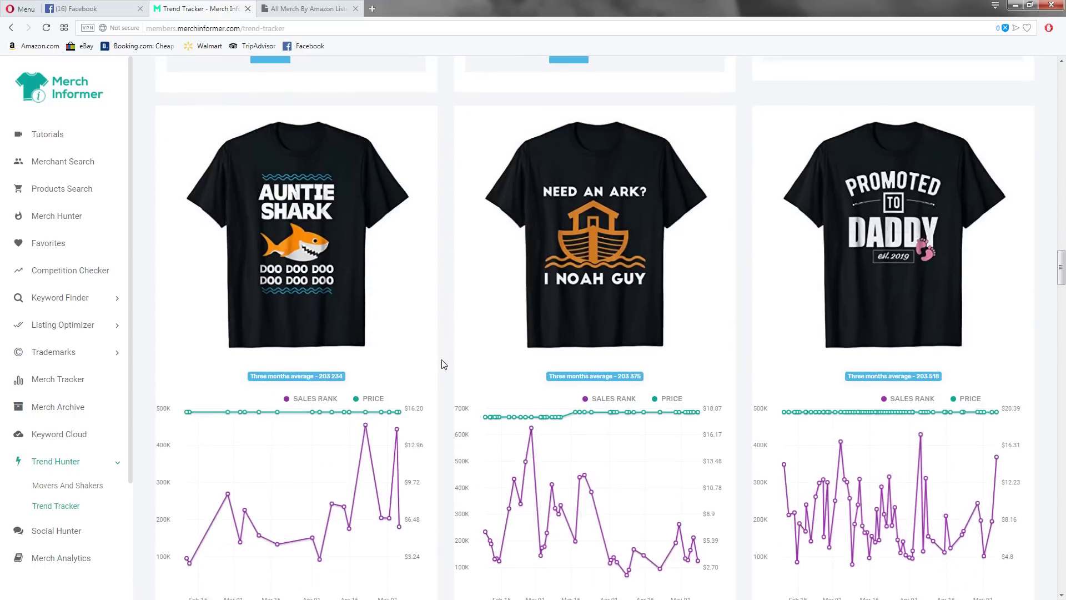
pyautogui.scroll(-11, 444, 364)
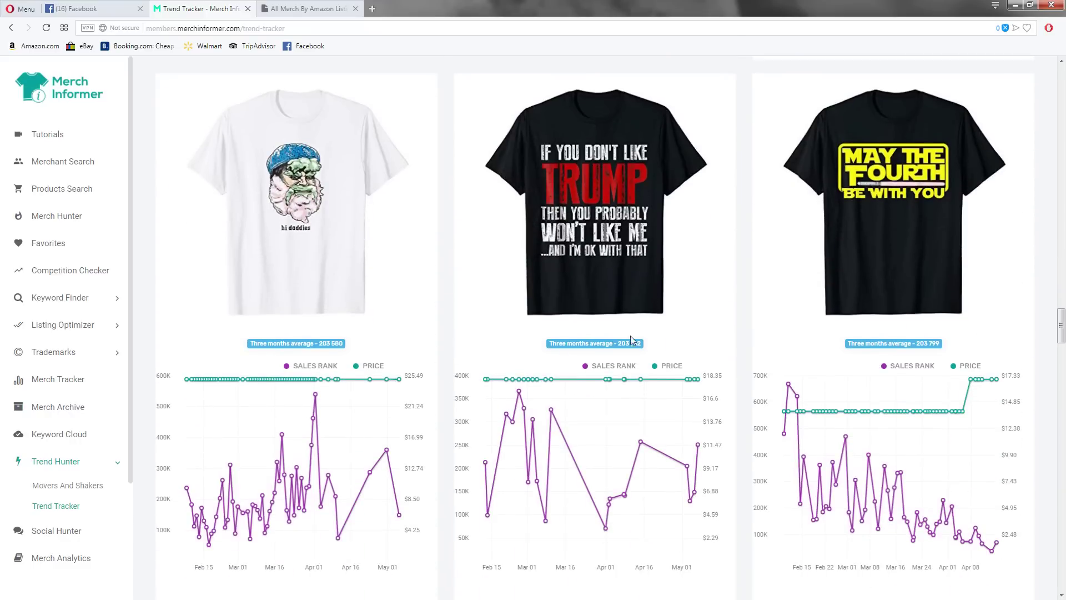
# Check the "If you don't like Trump" shirt's three-month average, and its rating and customer reviews on its Amazon product page
pyautogui.moveTo(644, 344); pyautogui.dragTo(620, 345)
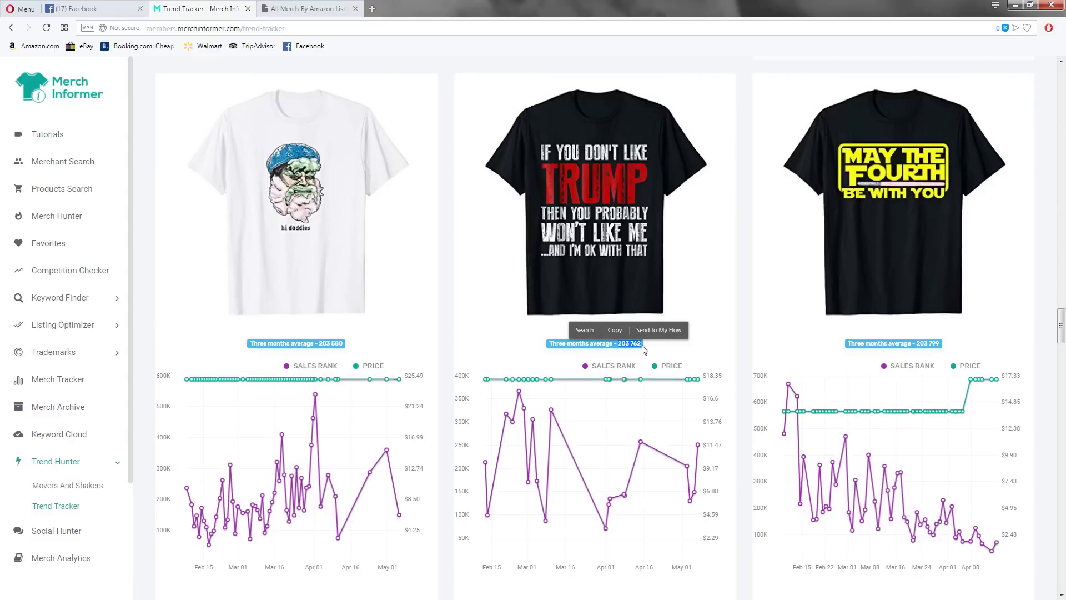
pyautogui.scroll(-2, 716, 349)
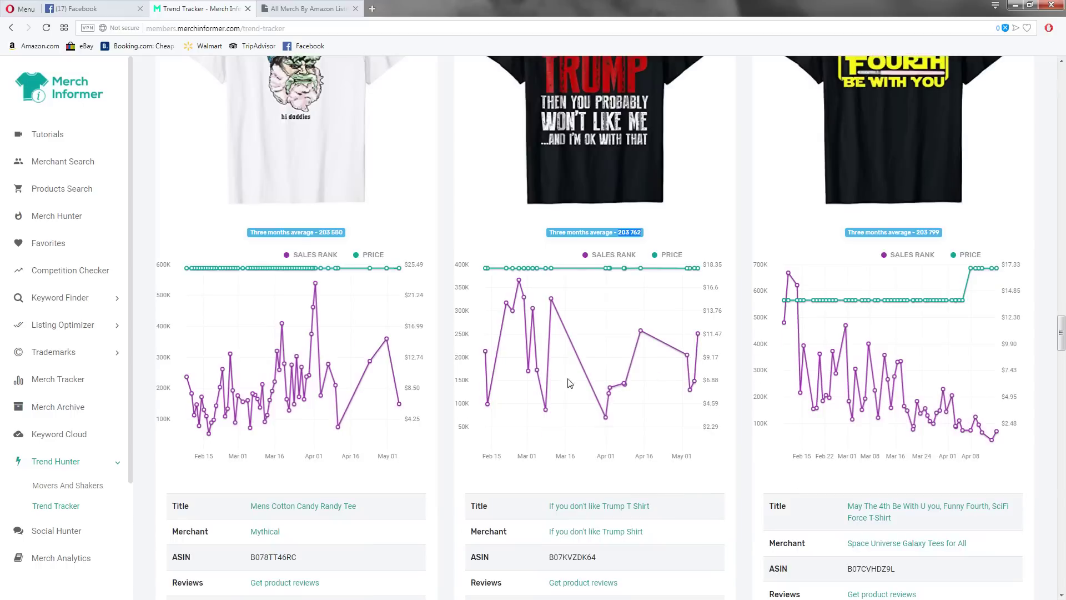
pyautogui.scroll(-2, 574, 400)
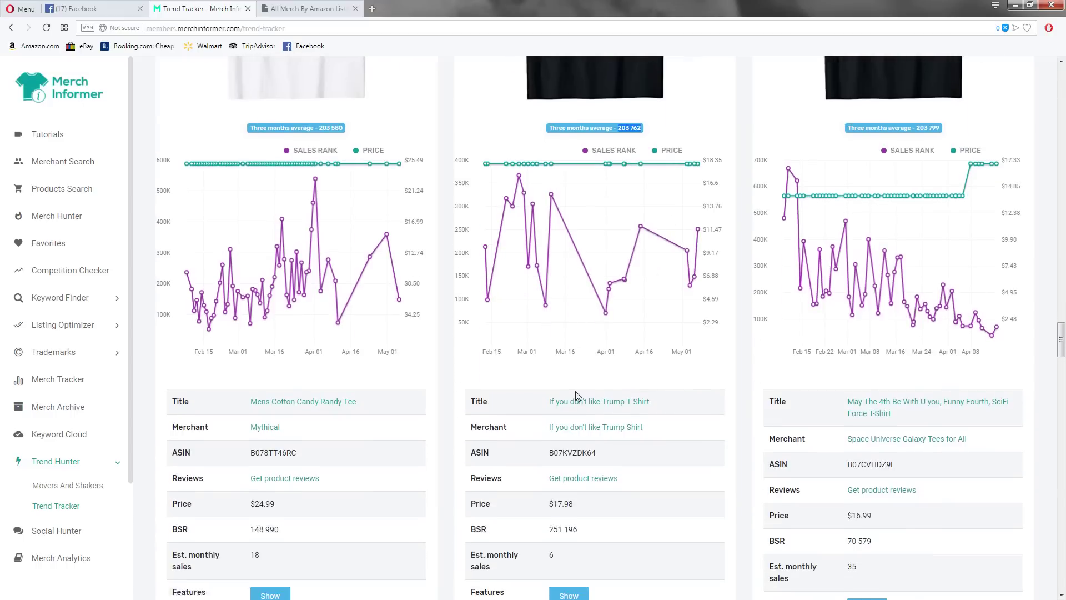
pyautogui.middleClick(587, 395)
pyautogui.click(308, 8)
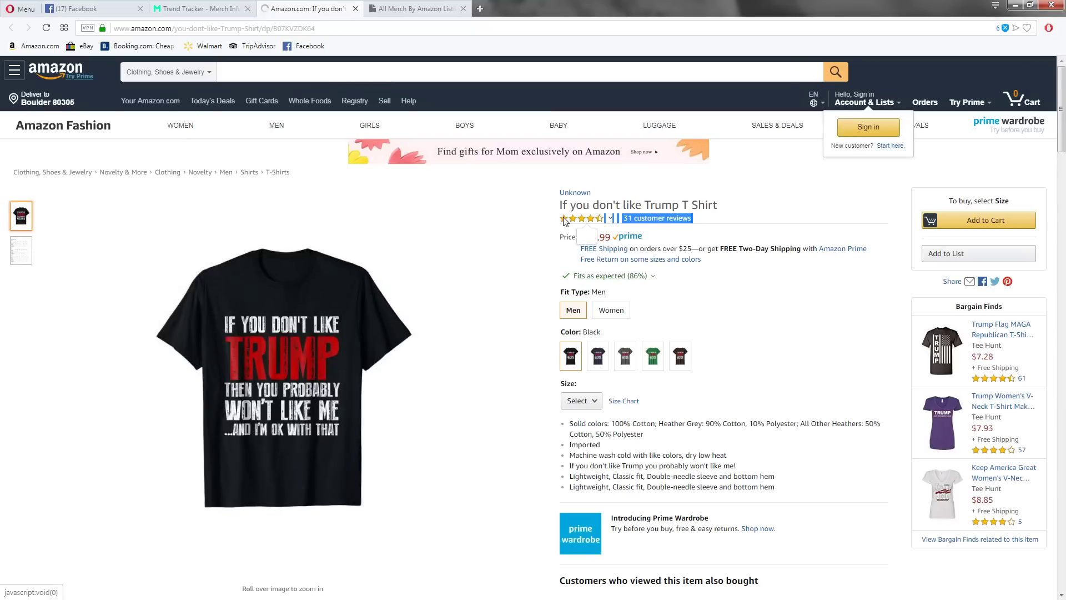
pyautogui.click(588, 219)
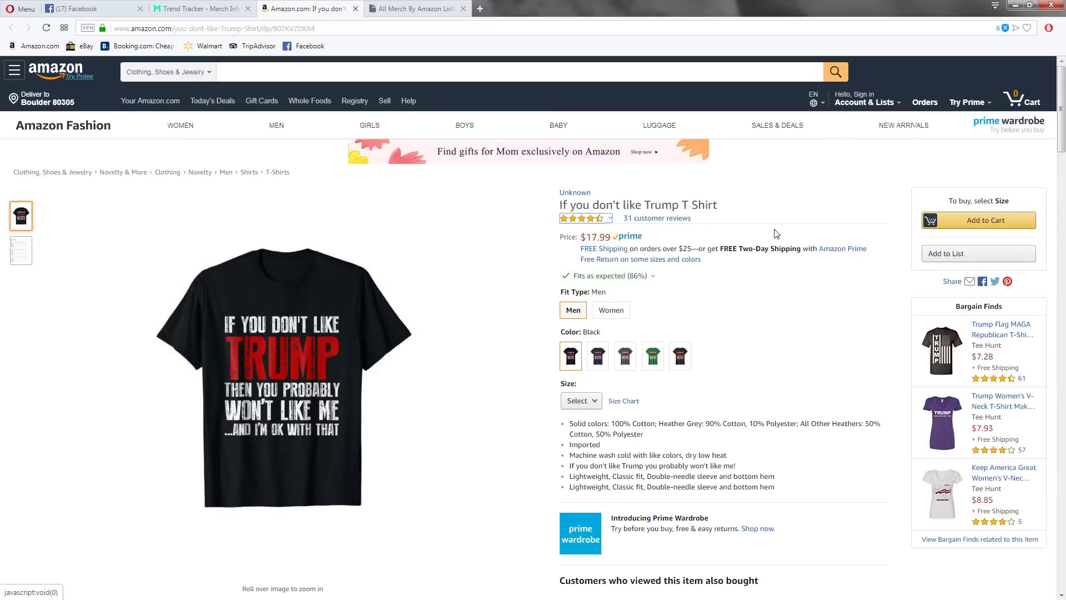
pyautogui.moveTo(701, 218); pyautogui.dragTo(625, 221)
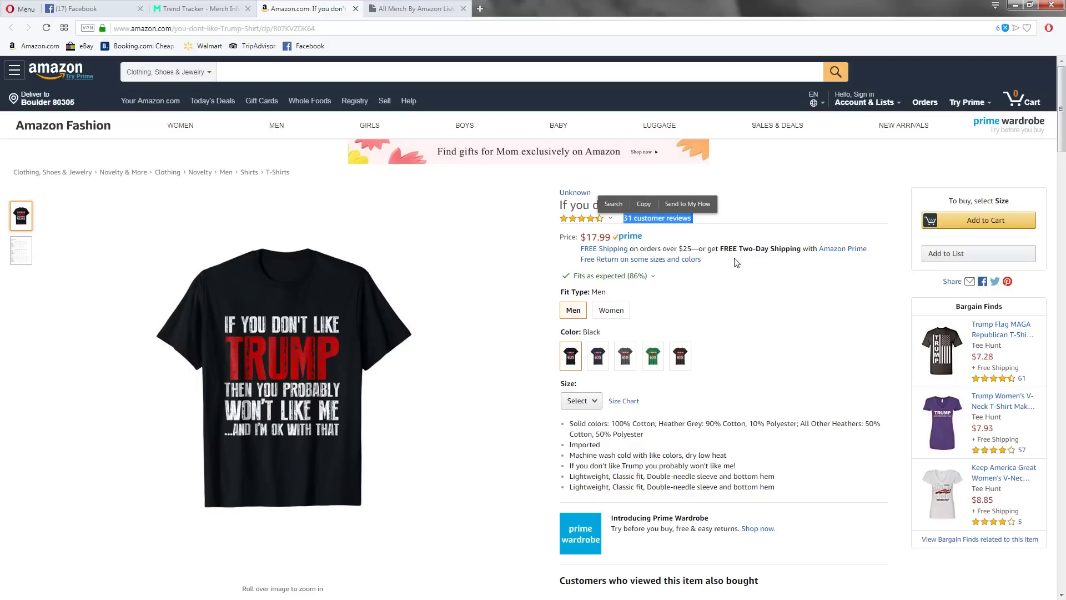
pyautogui.click(761, 305)
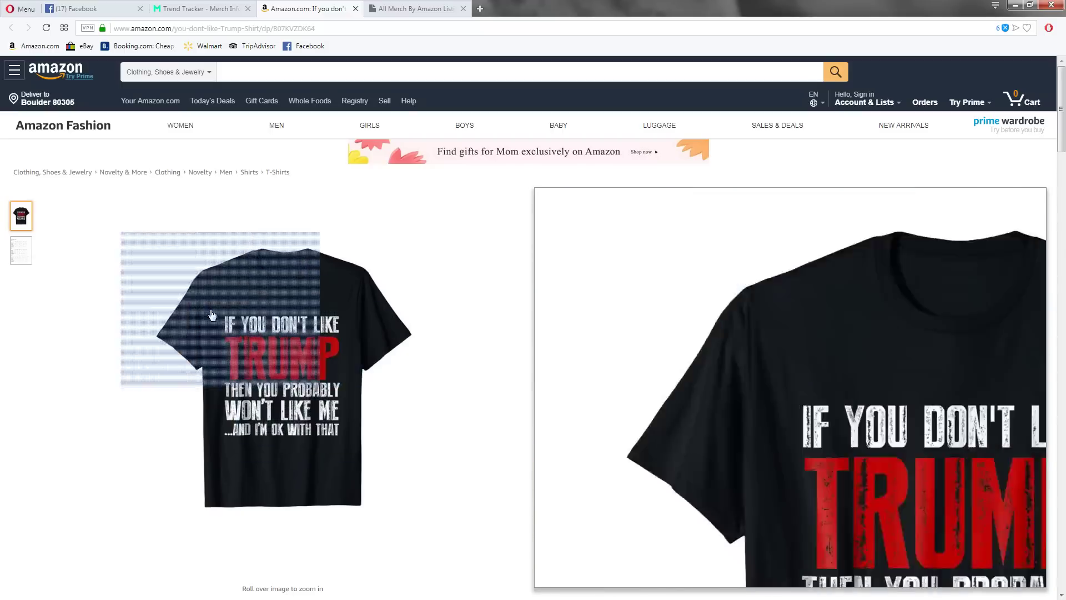
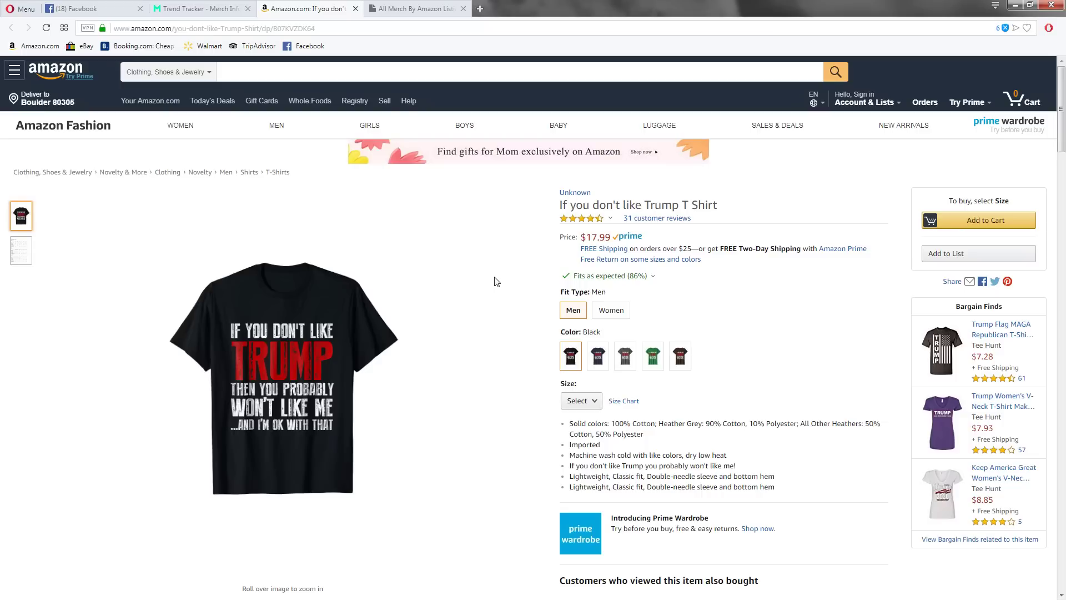
# Return to the Trend Tracker results and open the Amazon product page of the "Ew, David" shirt
pyautogui.click(191, 8)
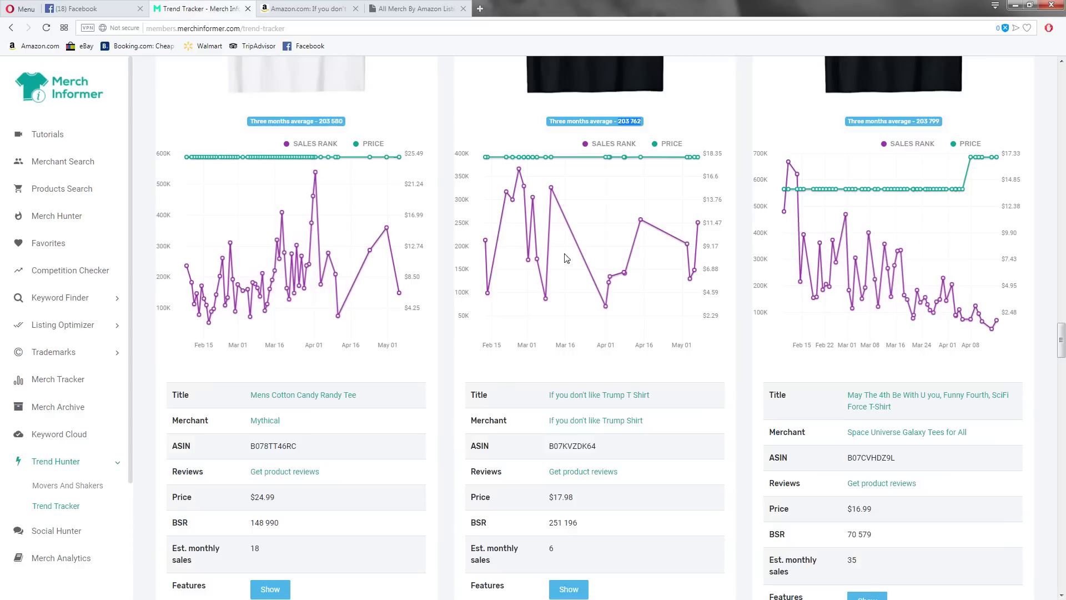
pyautogui.scroll(-10, 686, 333)
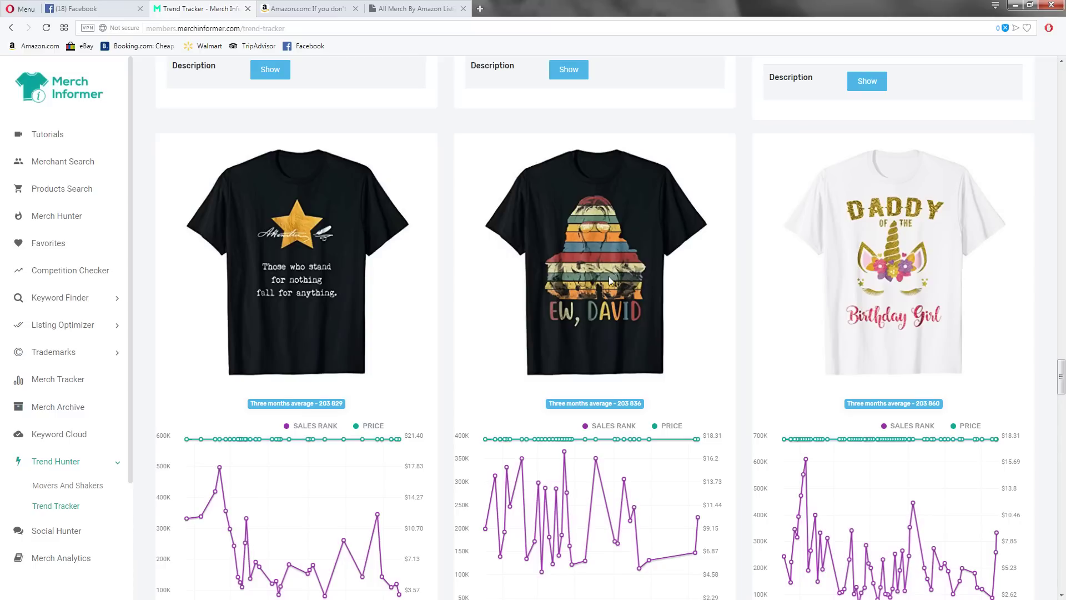
pyautogui.scroll(-4, 608, 275)
pyautogui.middleClick(586, 461)
pyautogui.click(308, 8)
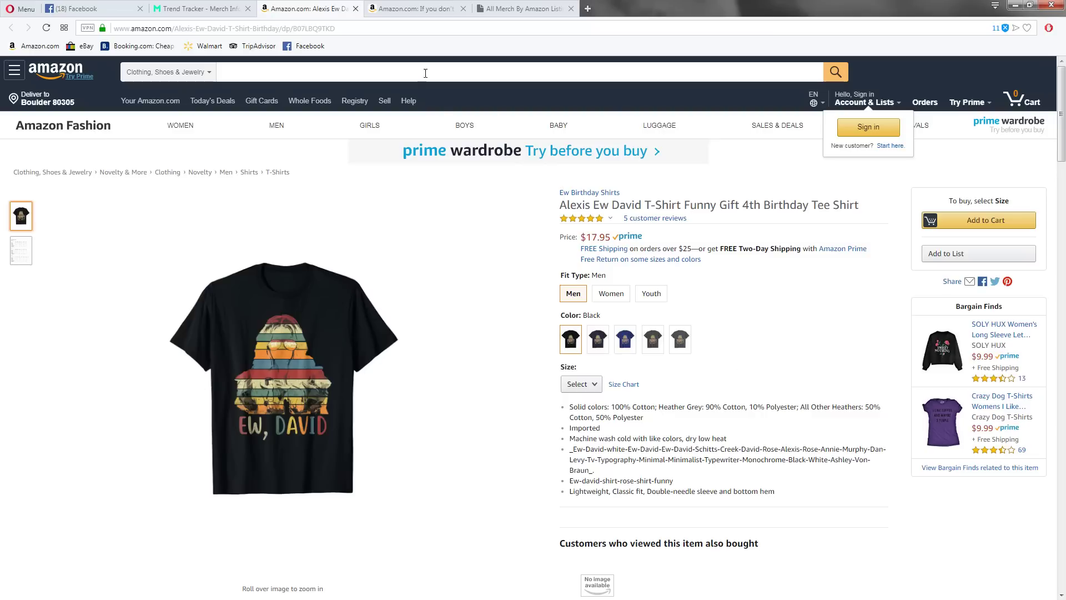
# Close both Amazon shirt pages and check the "Ew, David" shirt's three-month sales rank graph in the Trend Tracker results
pyautogui.click(355, 8)
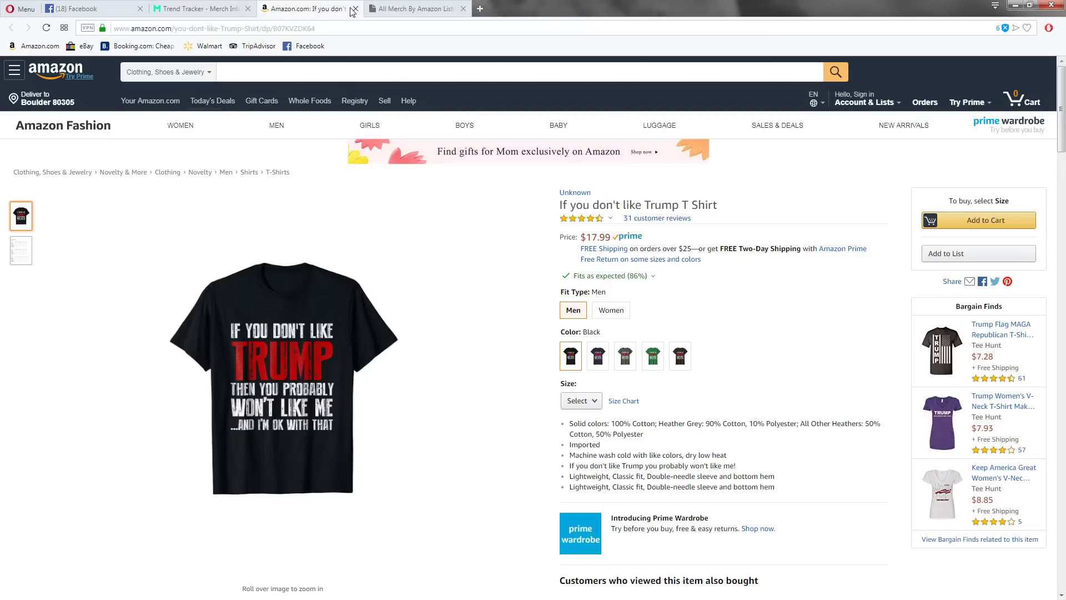
pyautogui.click(354, 8)
pyautogui.scroll(6, 438, 333)
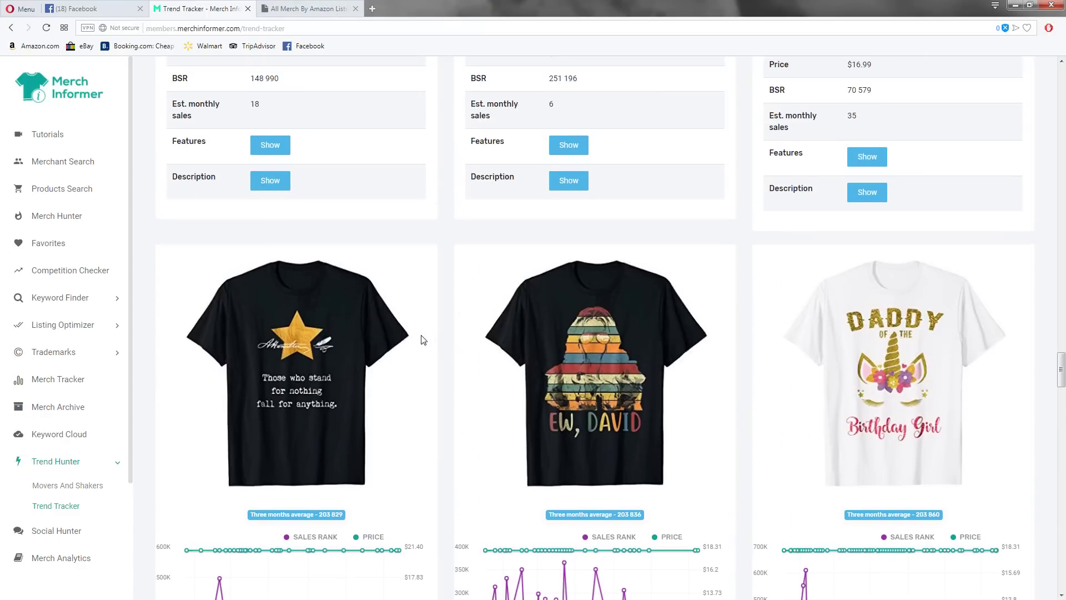
pyautogui.scroll(-6, 389, 373)
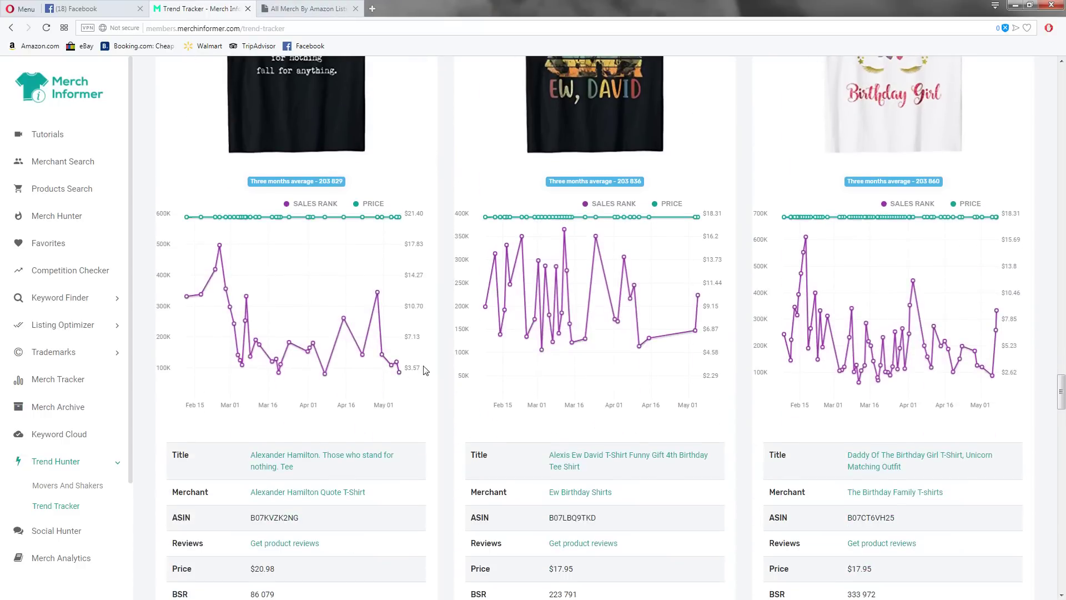
pyautogui.scroll(-10, 425, 370)
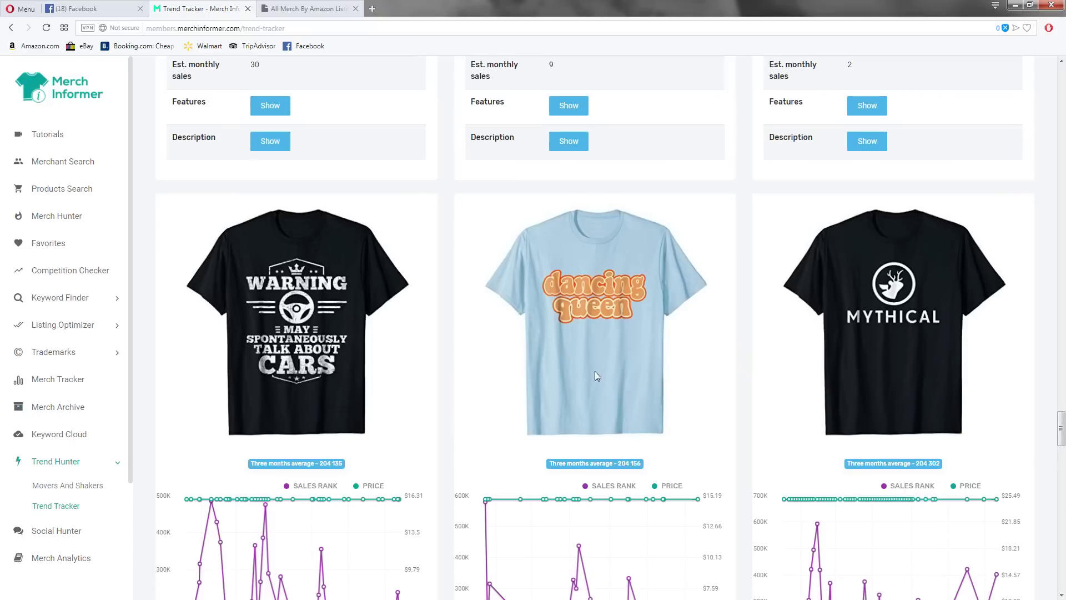
# Check the "Warning: May Spontaneously Talk About Cars" shirt's sales rank graph and open its Amazon product page
pyautogui.scroll(-1, 338, 347)
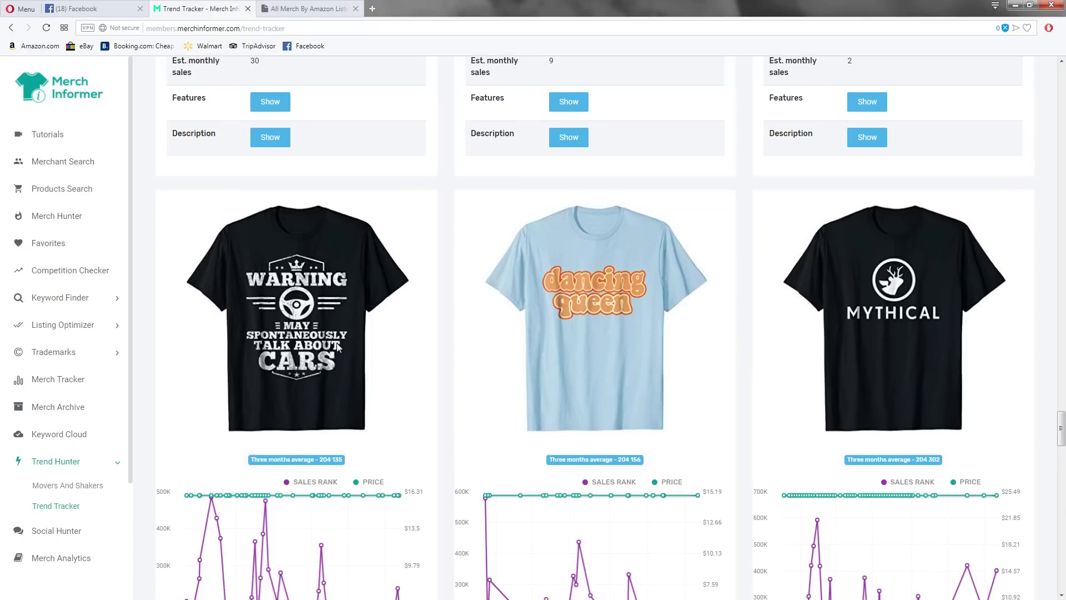
pyautogui.scroll(-2, 338, 347)
pyautogui.scroll(-1, 331, 418)
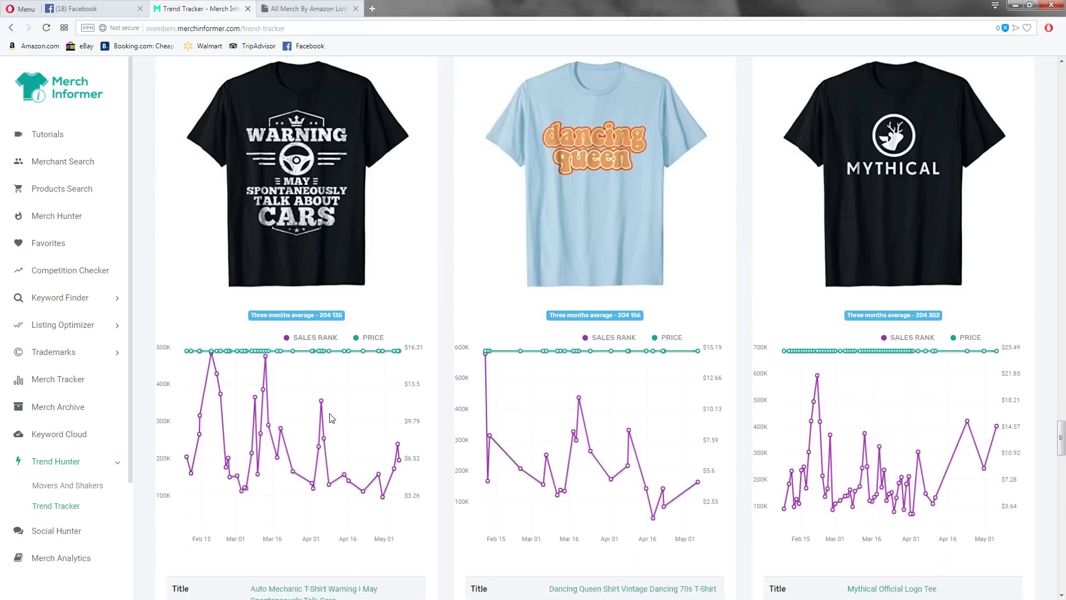
pyautogui.scroll(-3, 331, 418)
pyautogui.click(289, 407)
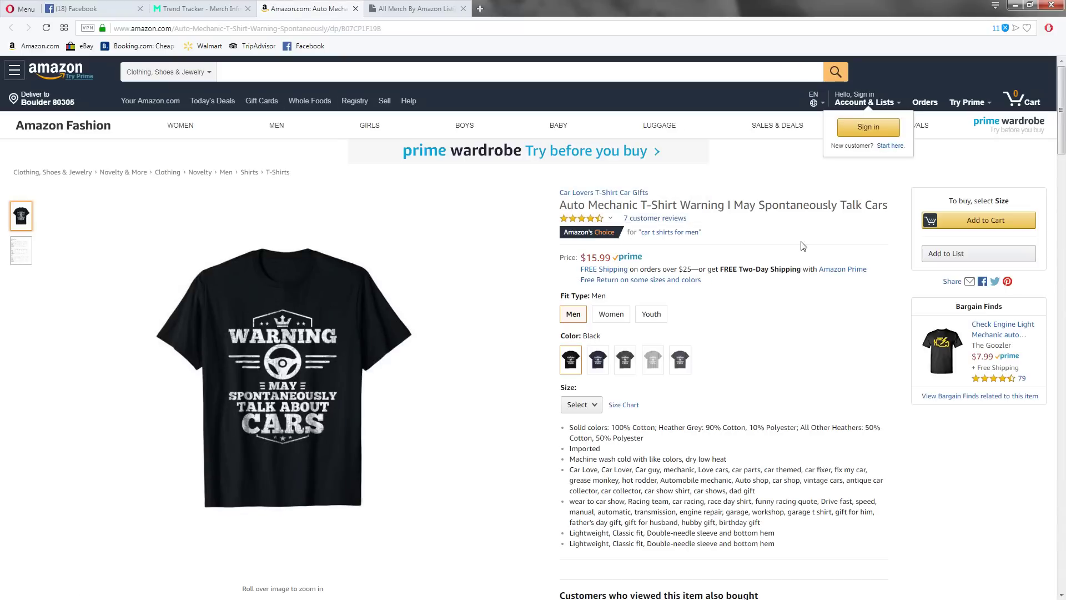
# Close the car shirt's Amazon page and examine the following Trend Tracker shirts down to the "100% Chance of Bourbon" row
pyautogui.click(355, 8)
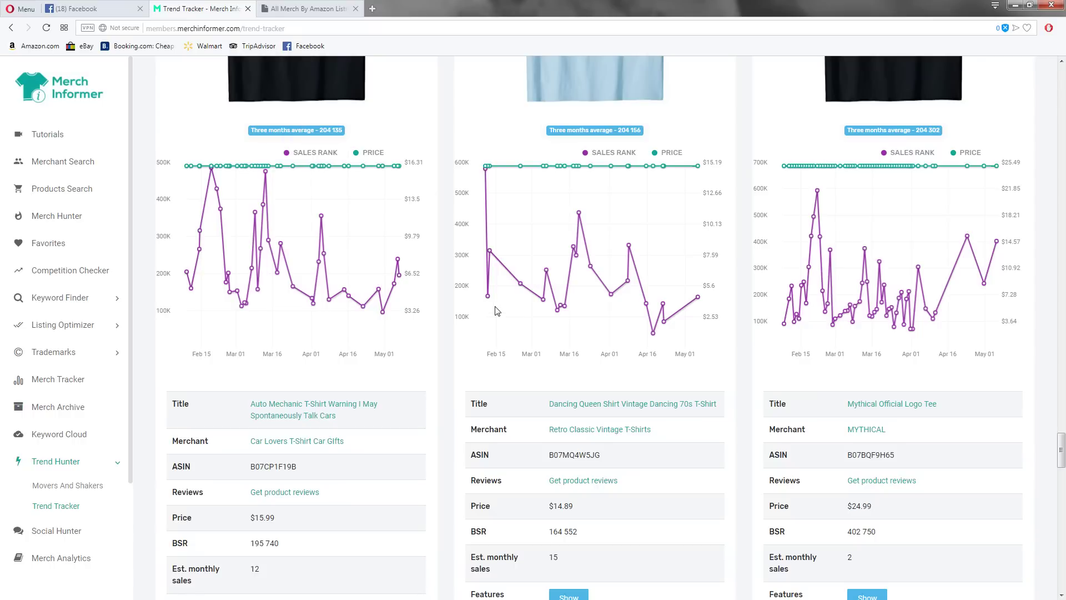
pyautogui.scroll(-5, 505, 344)
pyautogui.scroll(-4, 521, 367)
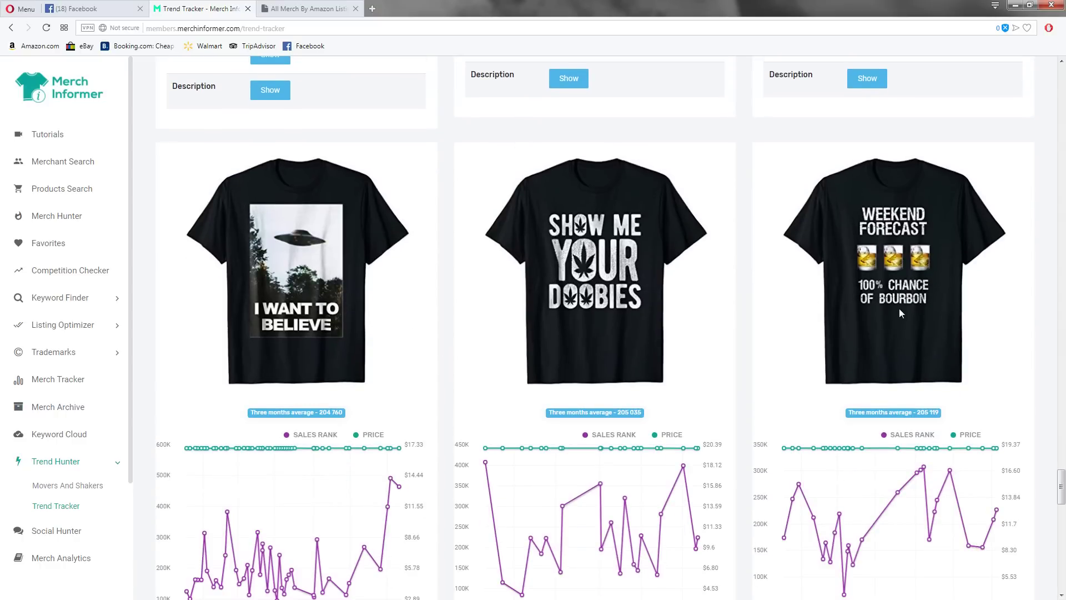
pyautogui.scroll(-4, 912, 338)
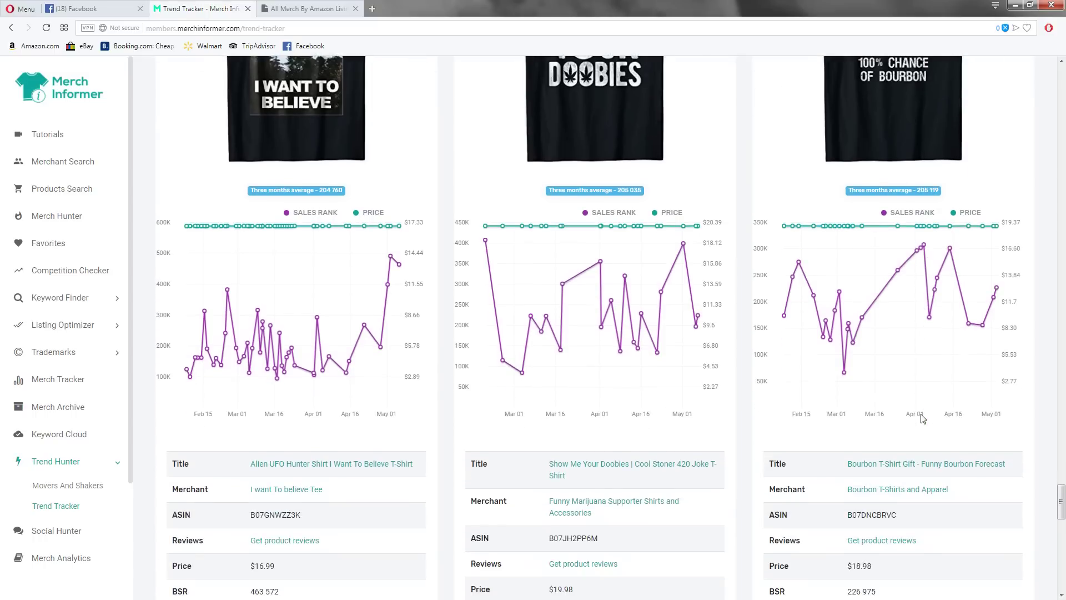
# Show the product features of the "Weekend Forecast 100% Chance of Bourbon" shirt and read them
pyautogui.scroll(-2, 923, 419)
pyautogui.click(869, 547)
pyautogui.scroll(-1, 916, 464)
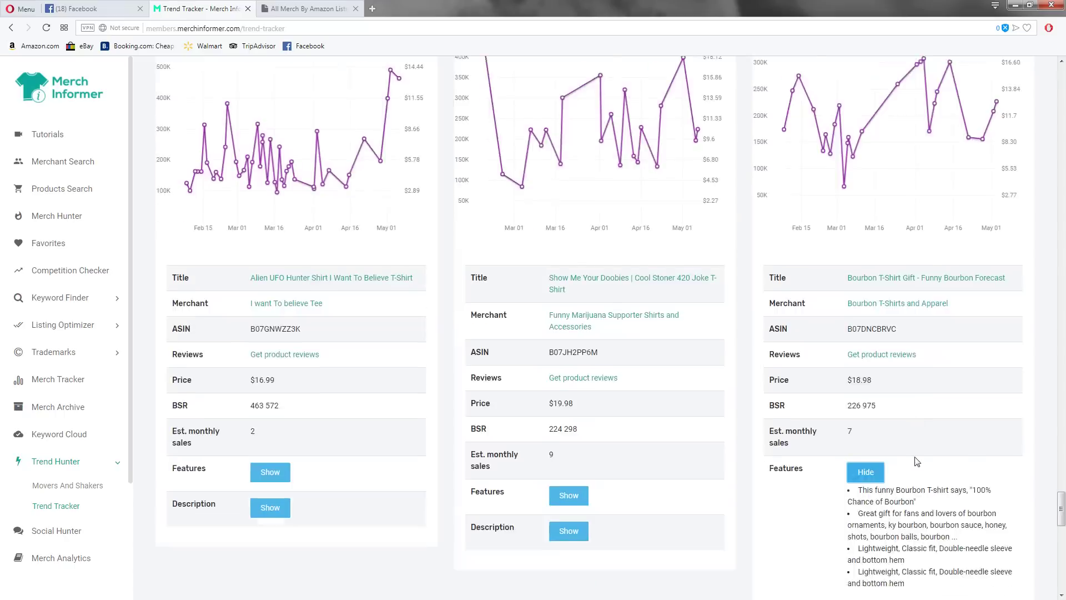
pyautogui.scroll(-3, 916, 460)
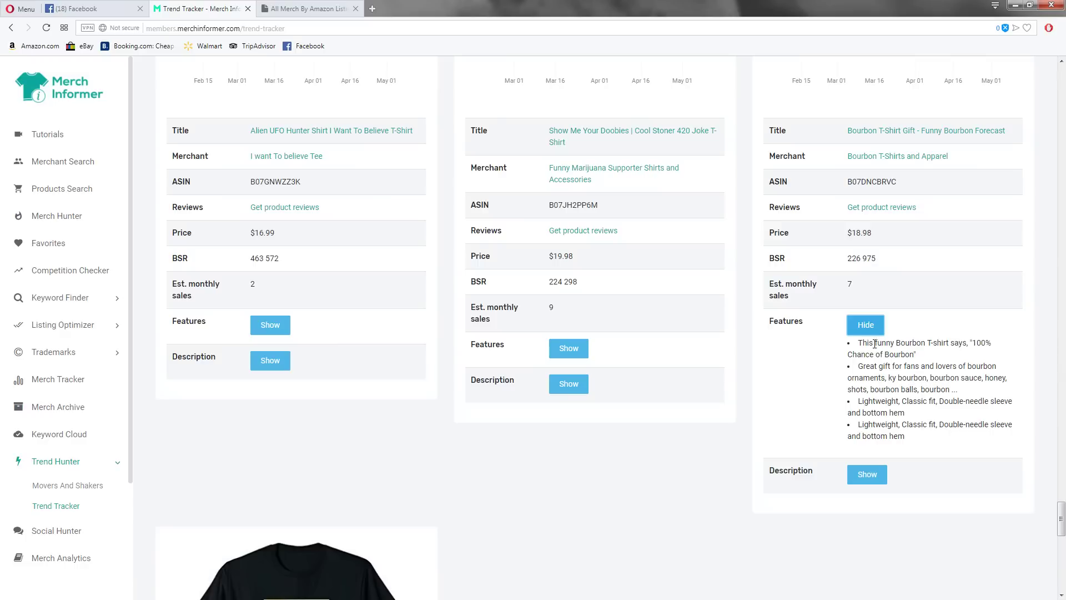
# Open the bourbon shirt's Amazon product page in a new tab and view its design
pyautogui.scroll(2, 892, 304)
pyautogui.middleClick(905, 242)
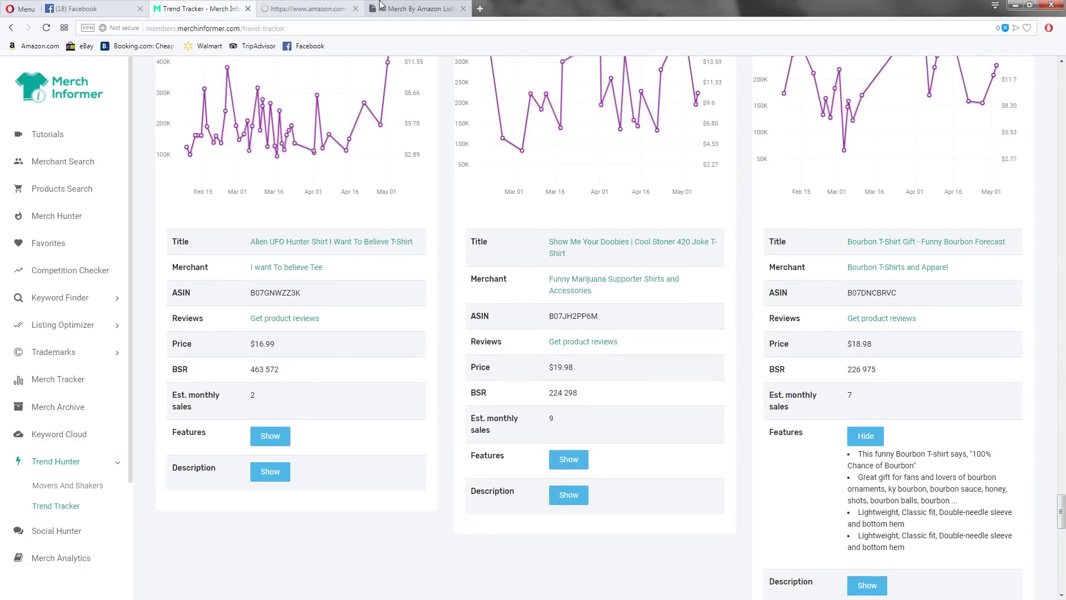
pyautogui.click(309, 8)
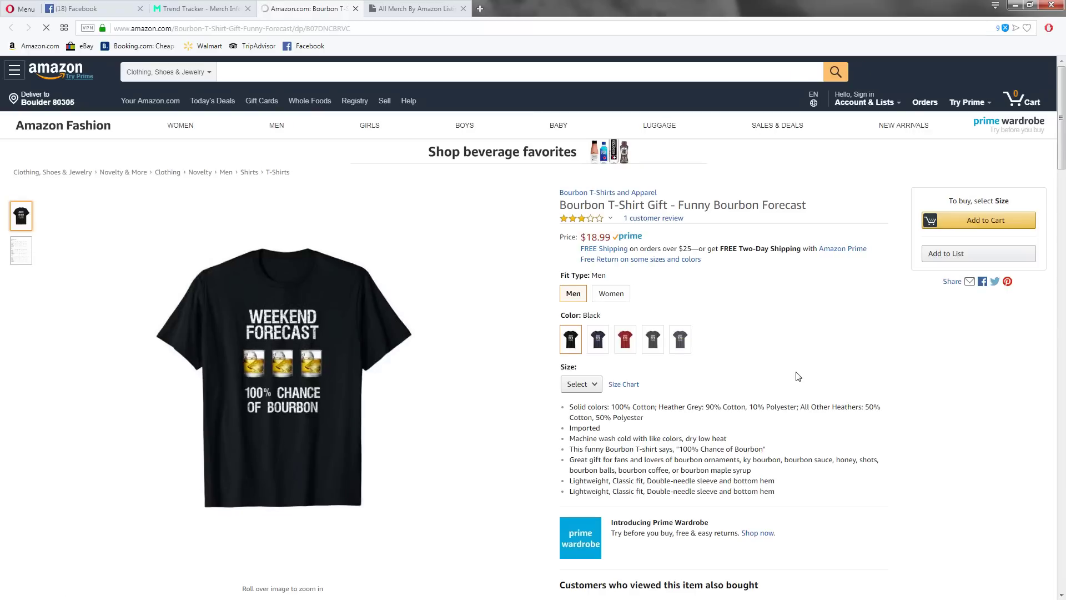
pyautogui.moveTo(267, 369)
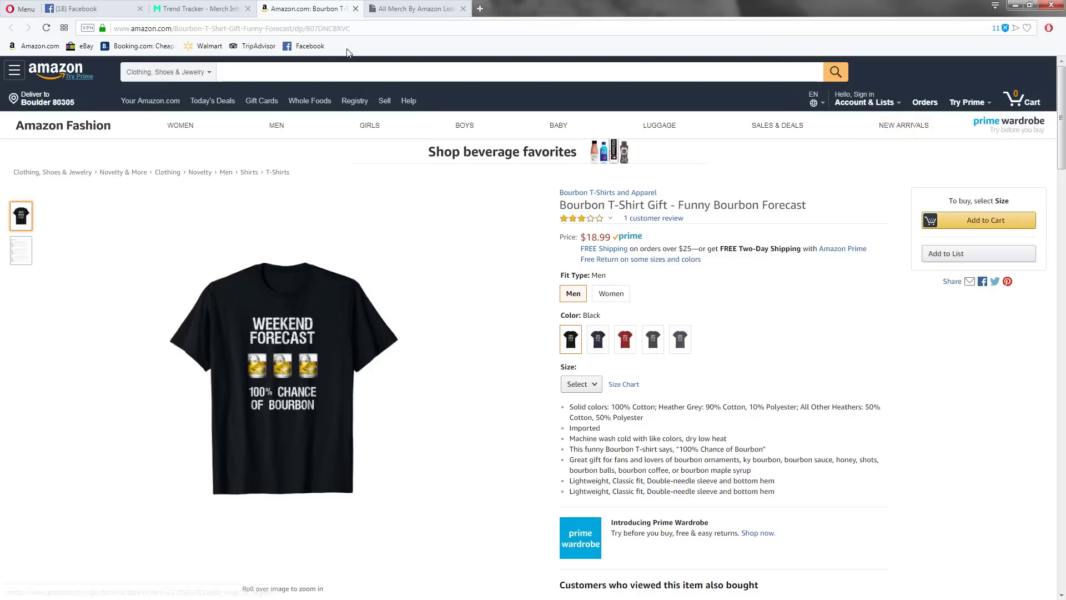
# Search Google in a new tab for "list of alcohol", view the Wikipedia list of alcoholic drinks and return to the results
pyautogui.click(416, 9)
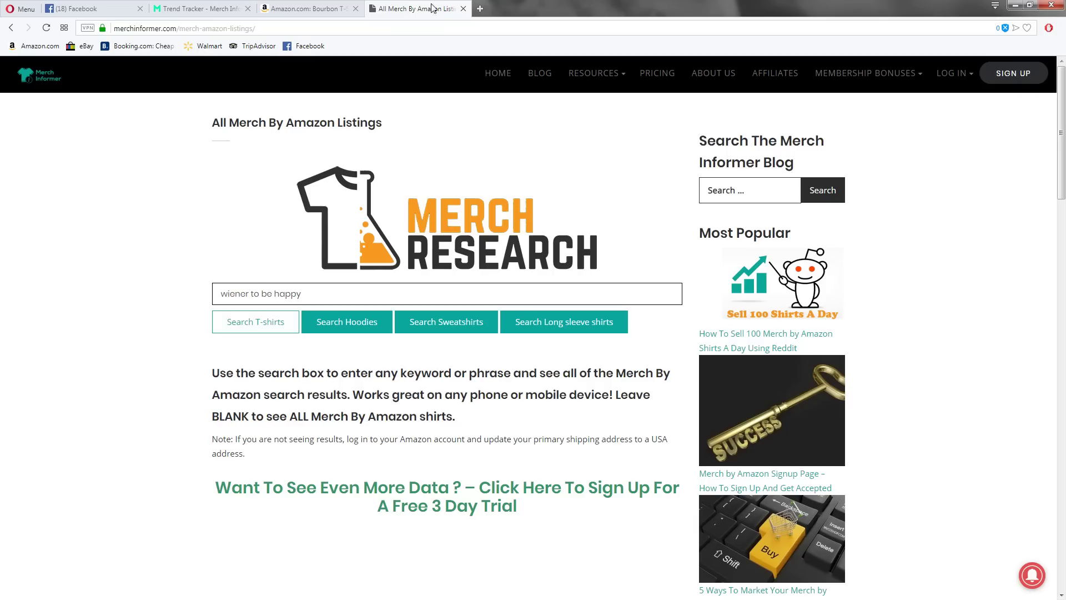
pyautogui.click(481, 8)
pyautogui.click(459, 28)
pyautogui.write('list of alcohol')
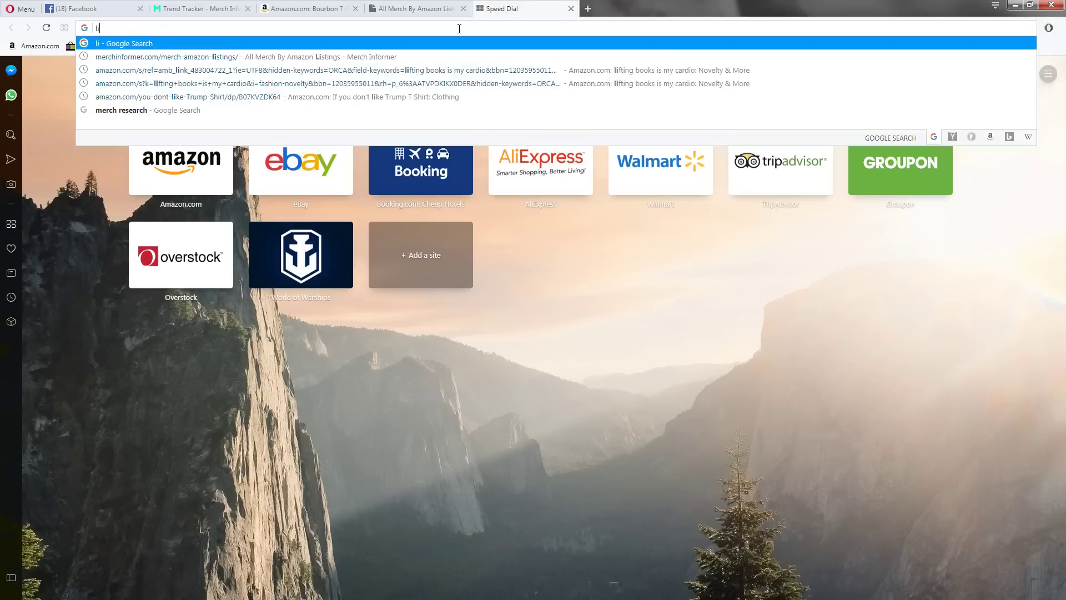
pyautogui.press('Return')
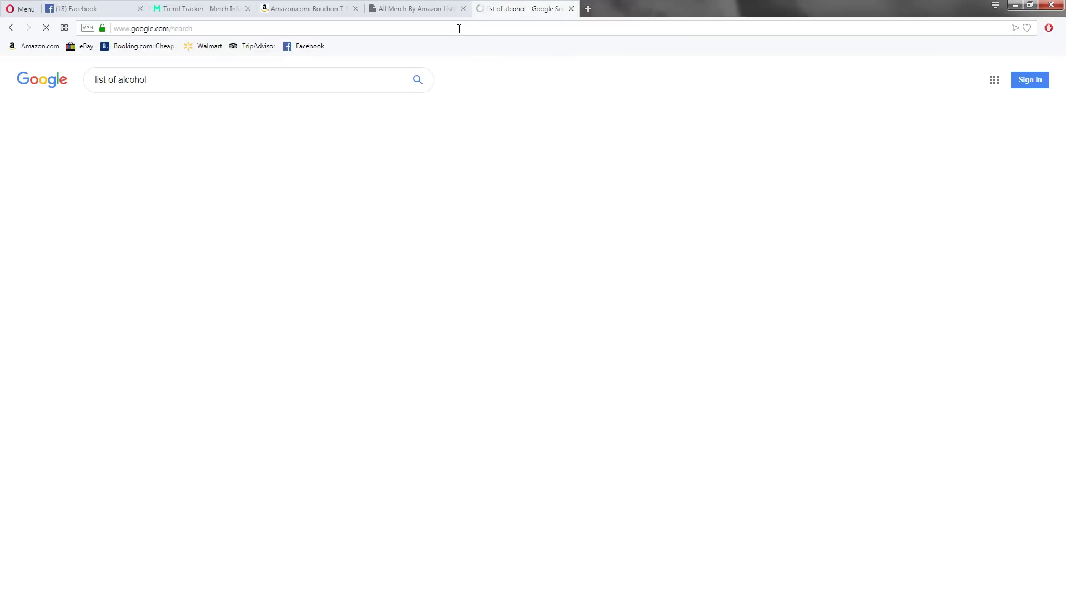
pyautogui.click(181, 268)
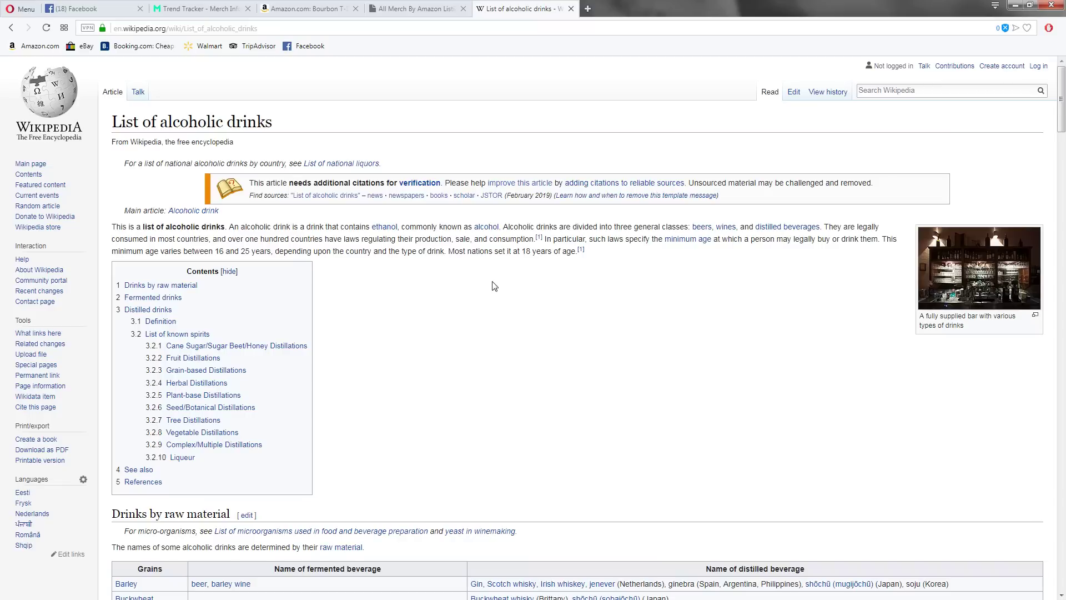
pyautogui.click(11, 27)
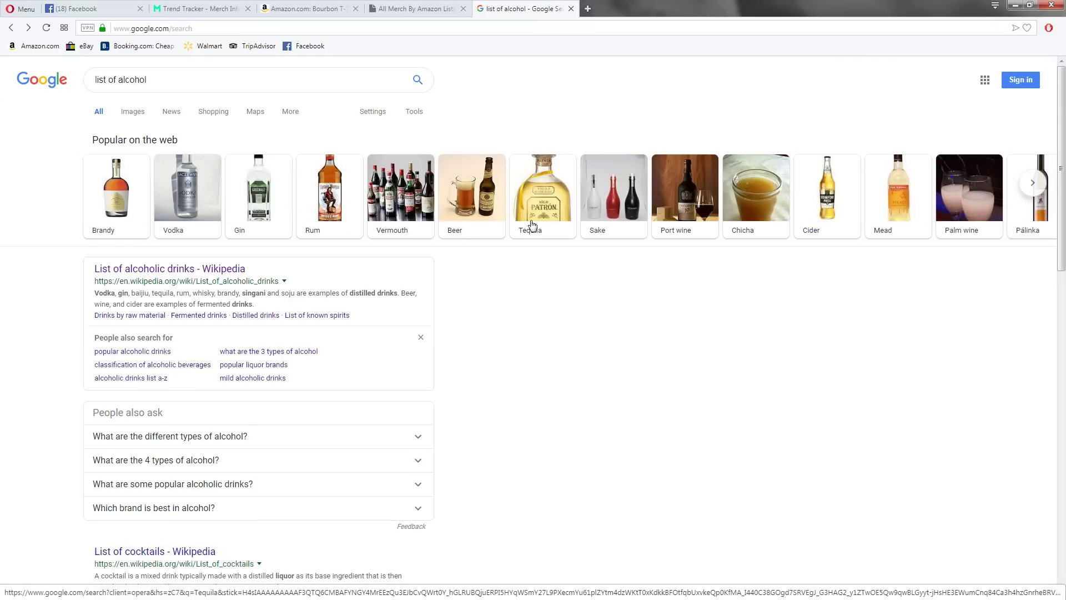
# Search the Merch by Amazon T-shirt listings in Merch Research for "100% change of tequila"
pyautogui.click(411, 6)
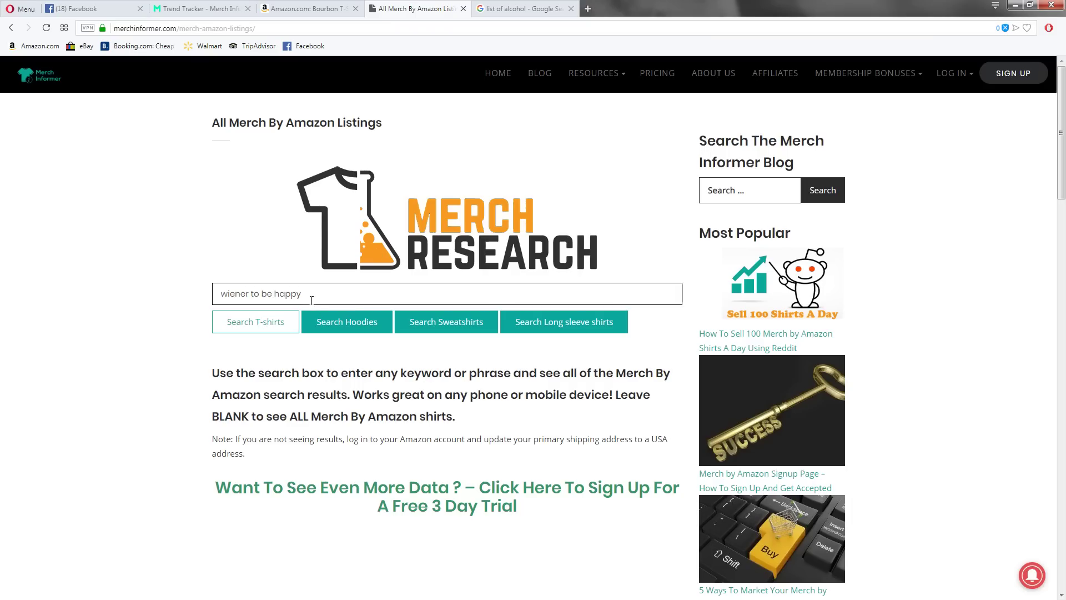
pyautogui.moveTo(304, 293); pyautogui.dragTo(162, 283)
pyautogui.write('100% ch')
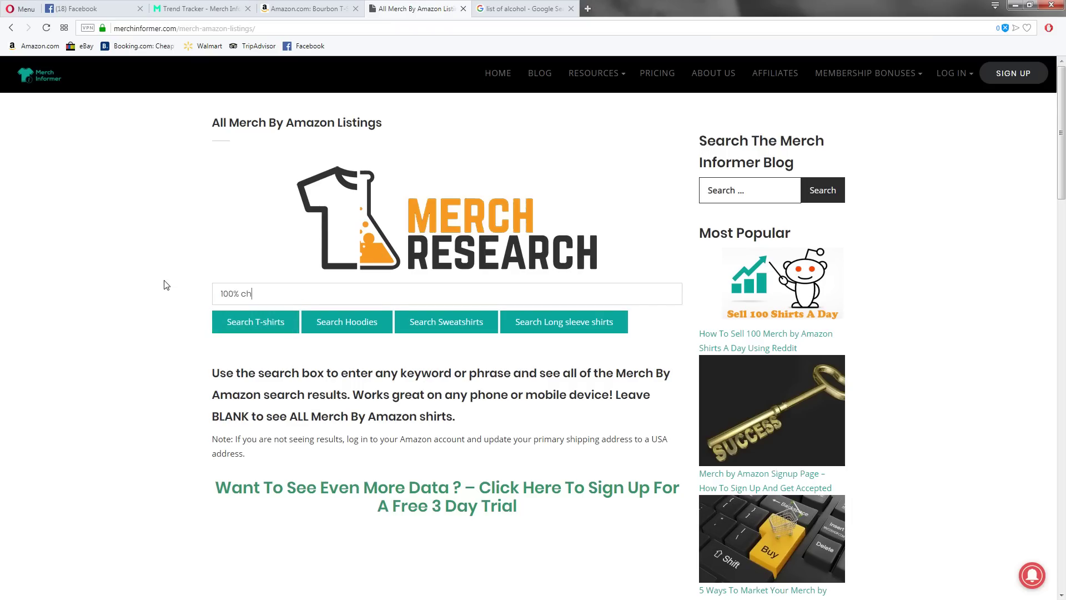
pyautogui.write('ange of tequila')
pyautogui.click(286, 322)
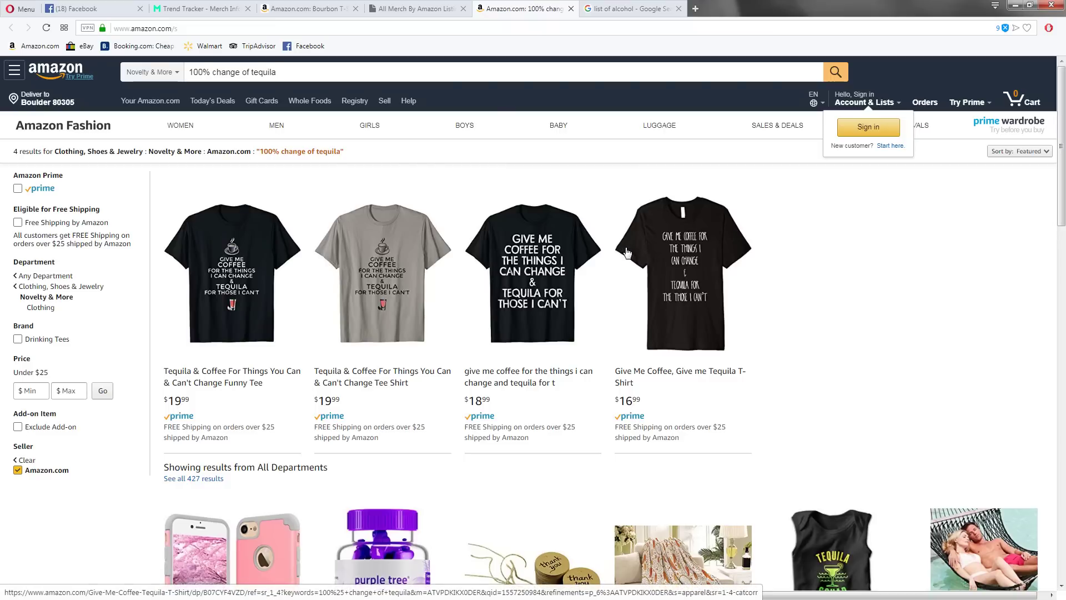
# Return to the bourbon shirt's Amazon page and select the phrase "100% Chance of Bourbon" in its bullet points
pyautogui.click(416, 9)
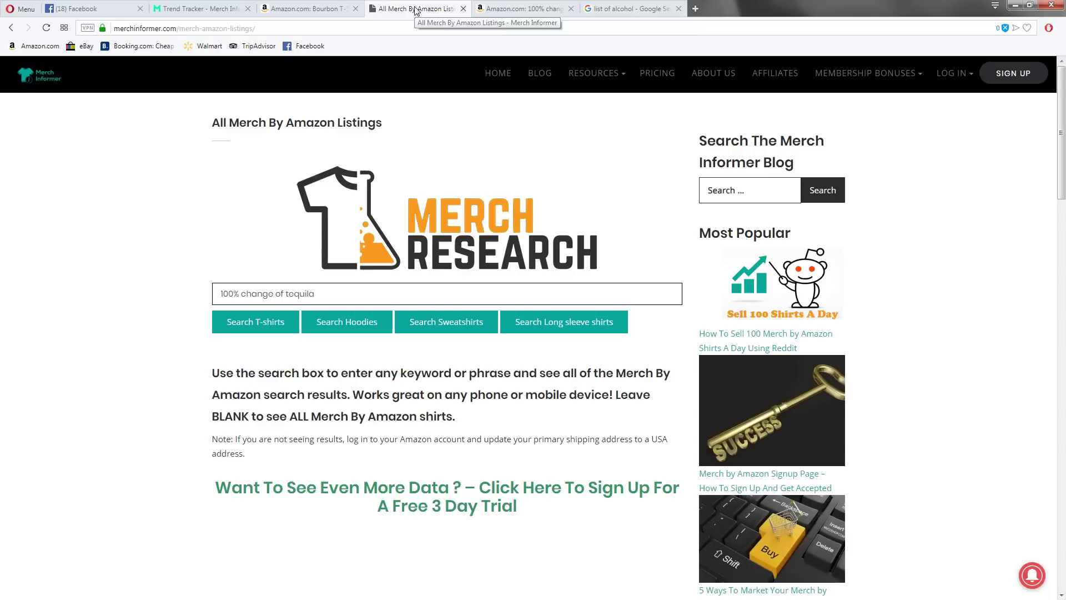
pyautogui.click(302, 8)
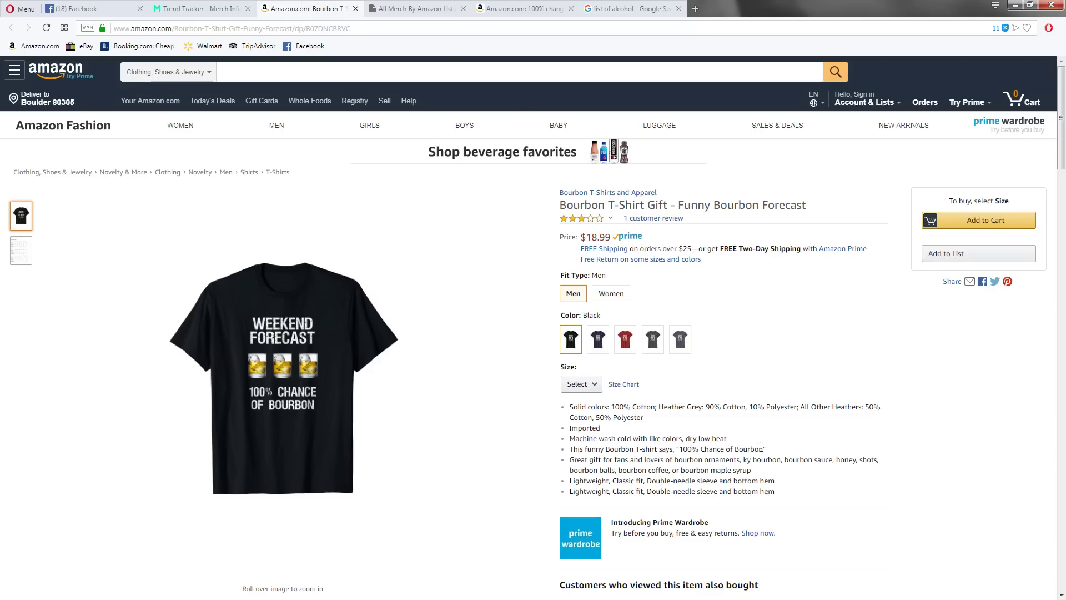
pyautogui.moveTo(762, 449); pyautogui.dragTo(679, 451)
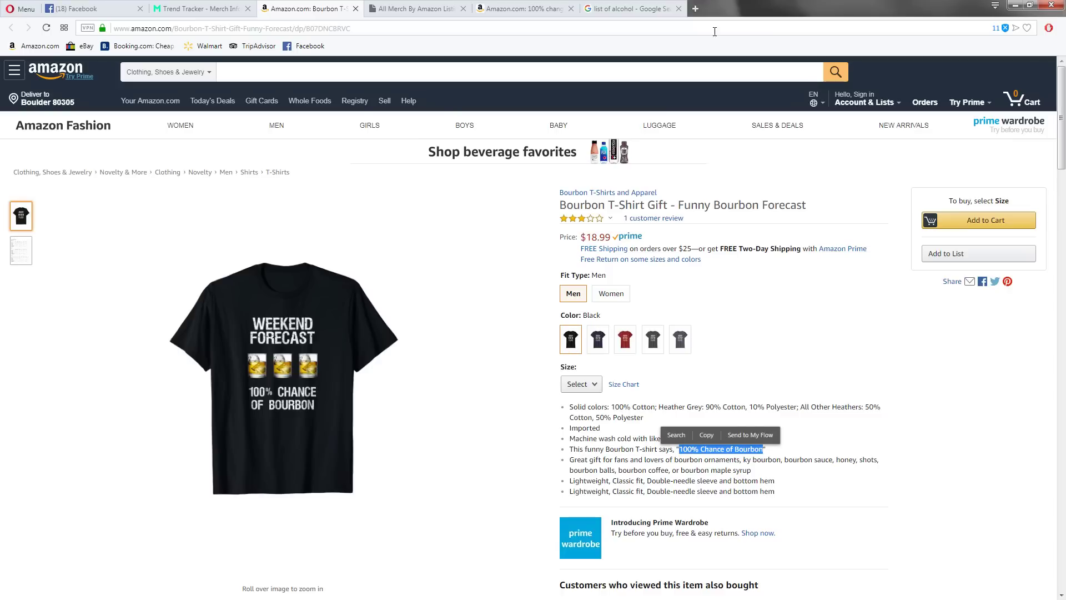
# Search Google for "uspto" in a new tab
pyautogui.click(696, 9)
pyautogui.write('u')
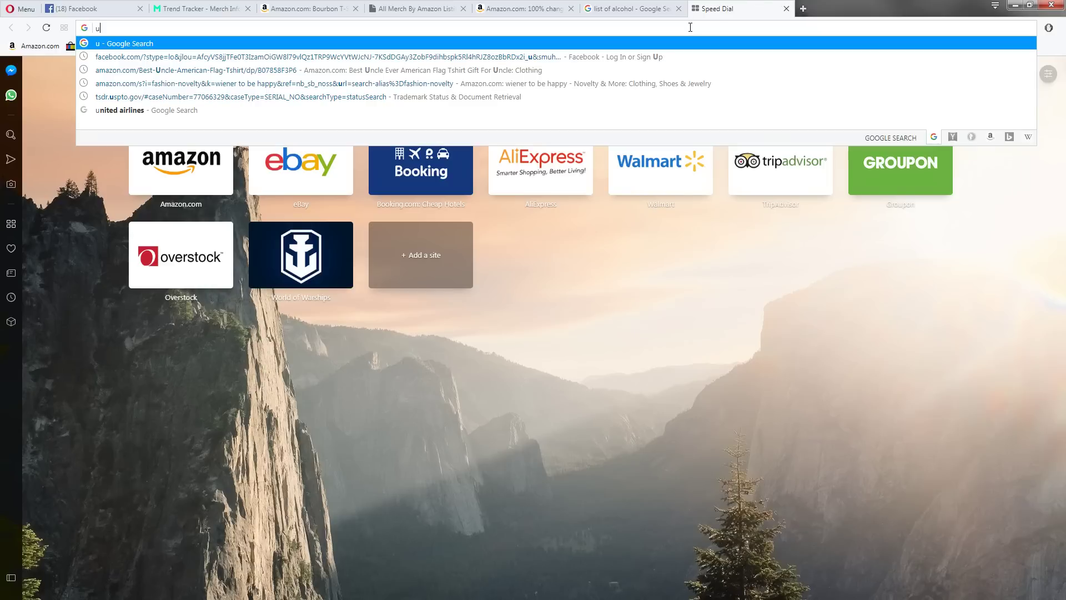
pyautogui.write('spto')
pyautogui.press('Return')
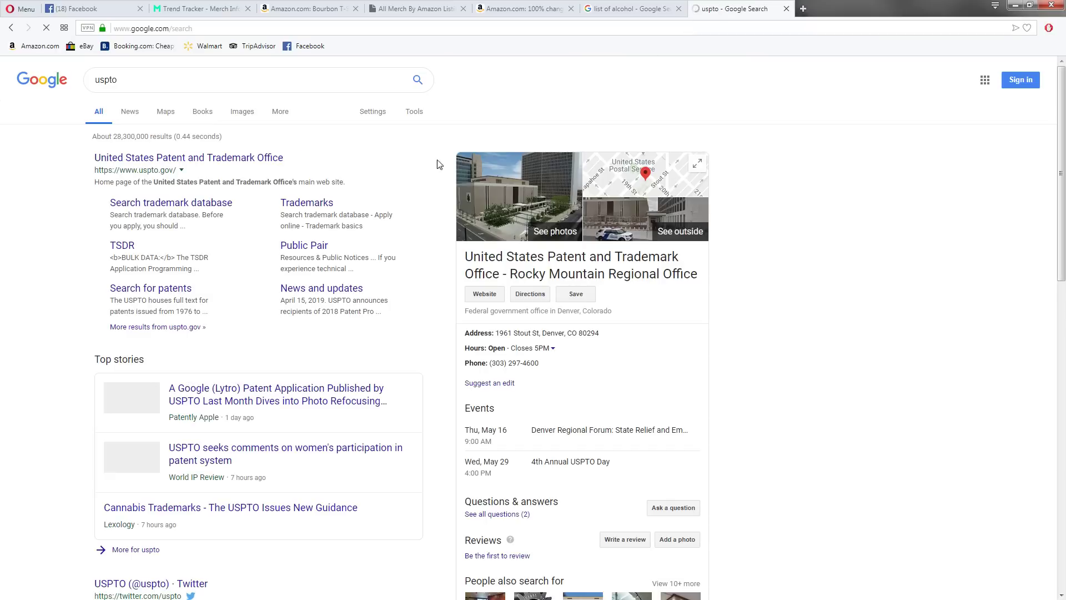
pyautogui.click(255, 166)
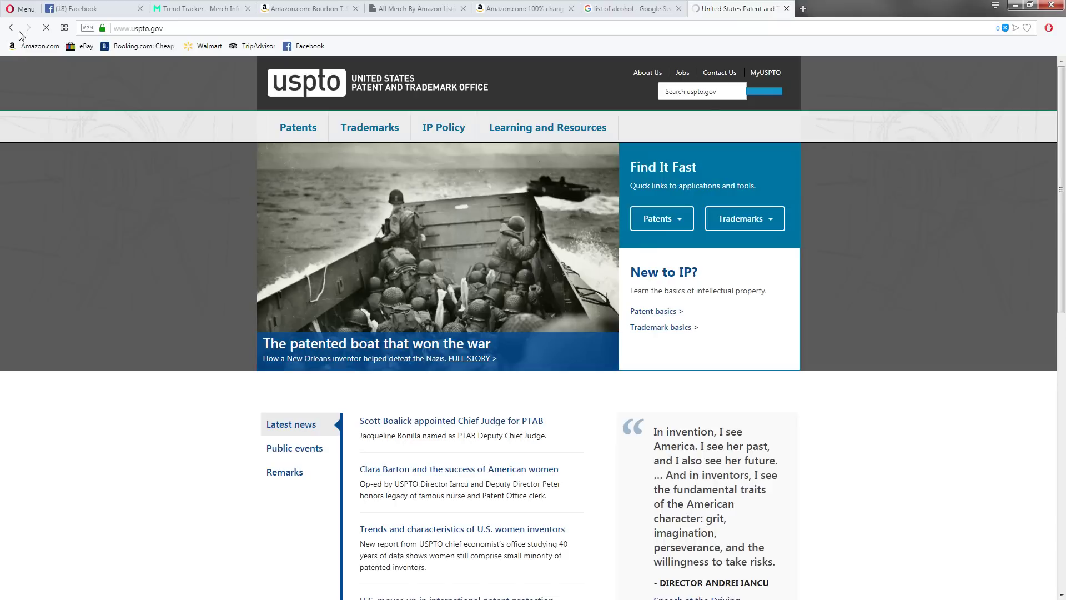
pyautogui.hotkey('alt', 'Left')
pyautogui.click(122, 245)
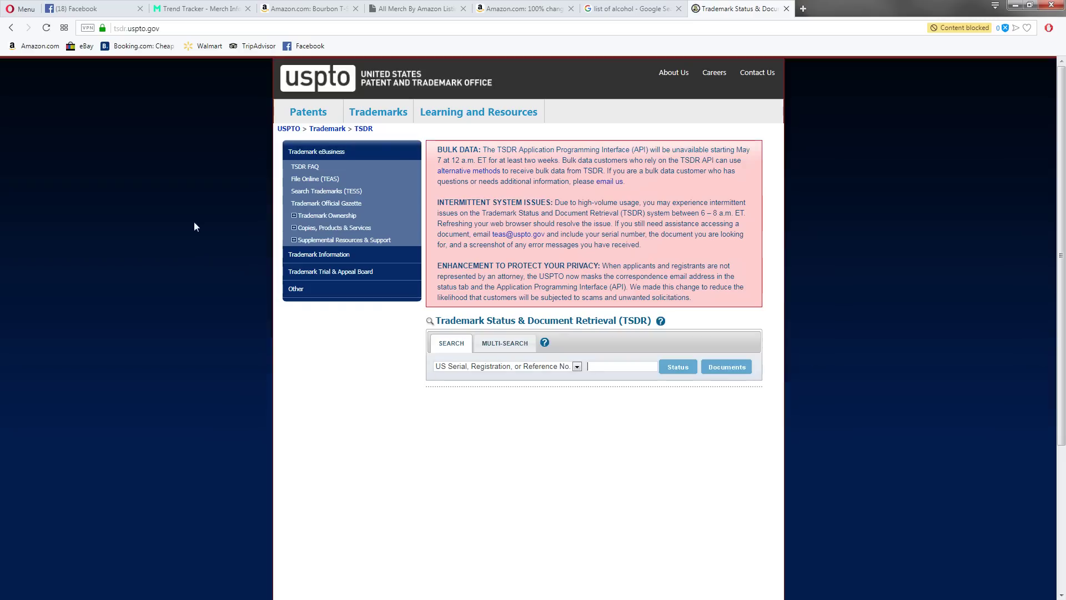
pyautogui.click(10, 29)
# Open the basic word mark search form of the USPTO trademark database (TESS) and enter the shirt phrase as the search term
pyautogui.click(134, 210)
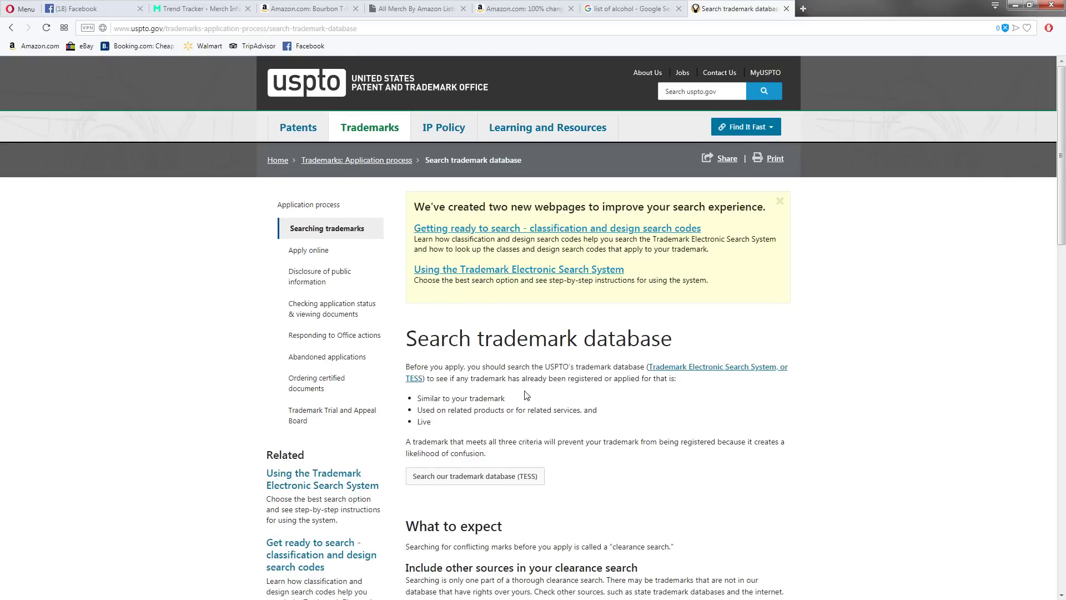
pyautogui.scroll(-2, 526, 386)
pyautogui.click(497, 367)
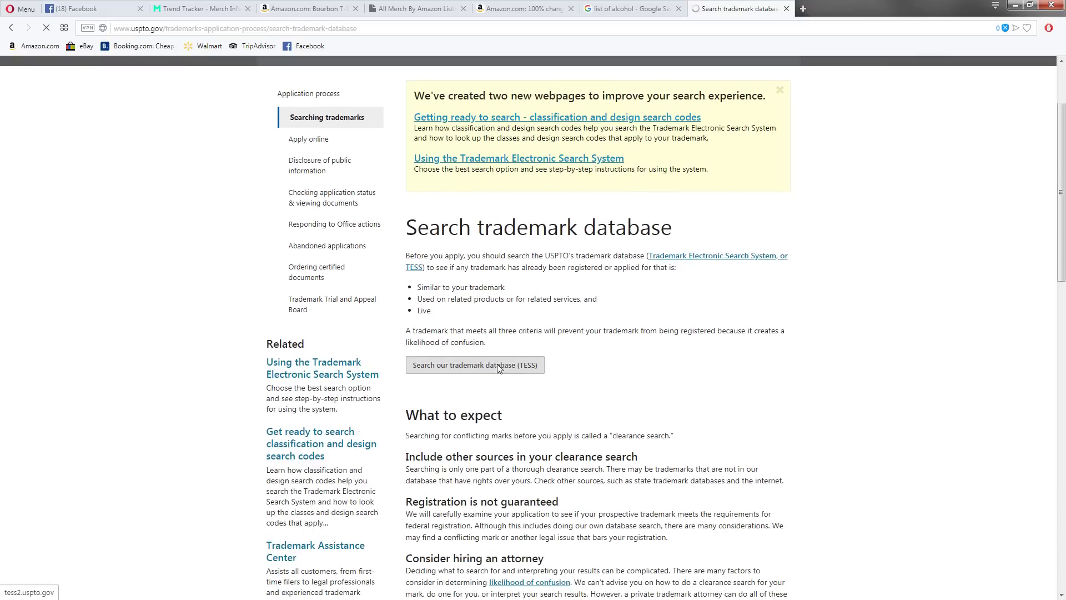
pyautogui.click(330, 270)
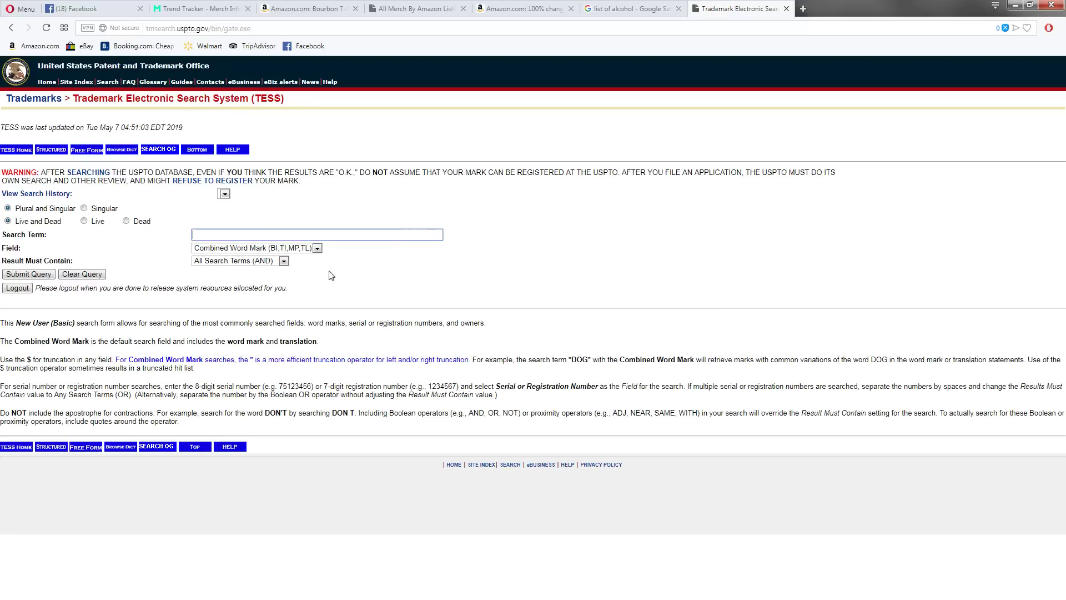
pyautogui.click(248, 232)
pyautogui.write('100% change of tequila')
# Correct the Merch Research phrase to "100% chance of tequila" and search the T-shirt listings on Amazon for it
pyautogui.click(414, 8)
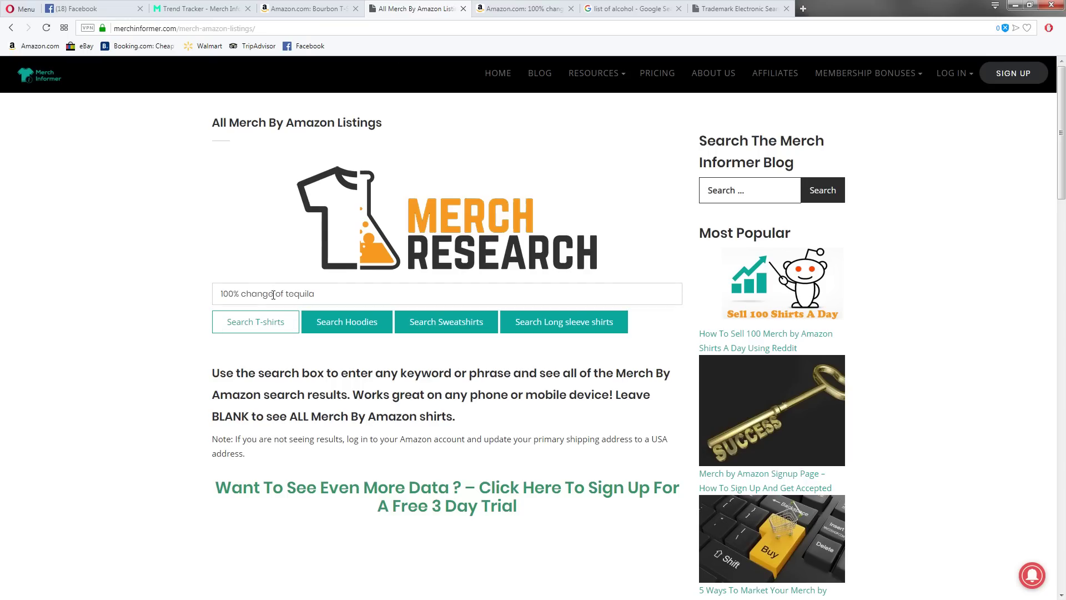
pyautogui.moveTo(274, 294); pyautogui.dragTo(264, 295)
pyautogui.write('ce')
pyautogui.click(276, 324)
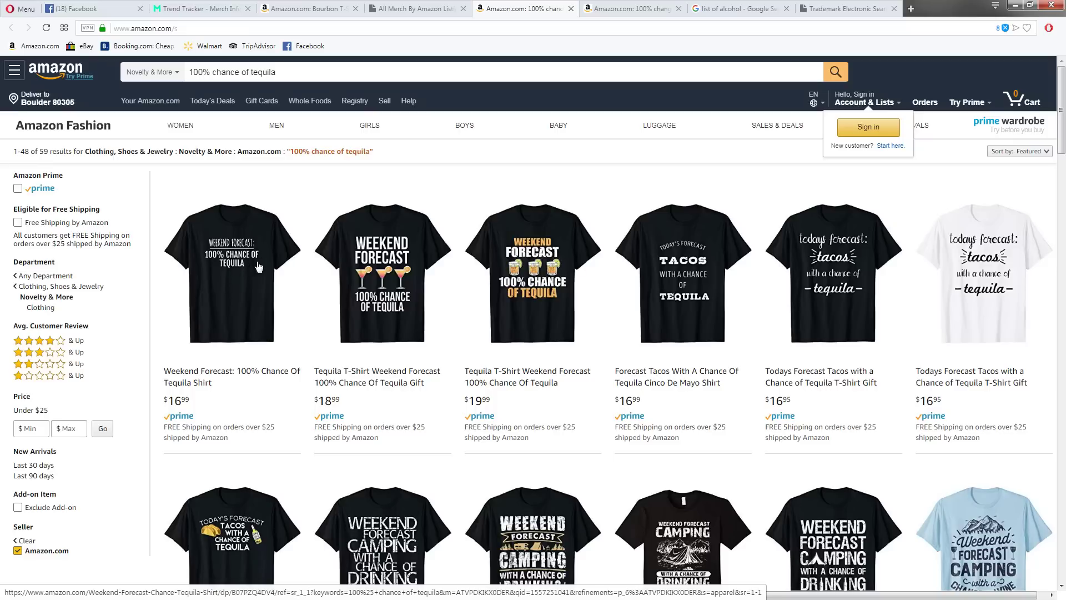
# Consult the Google list of alcohol, then change the Merch Research phrase to "100% chance of mead" and search T-shirt listings for it
pyautogui.click(748, 8)
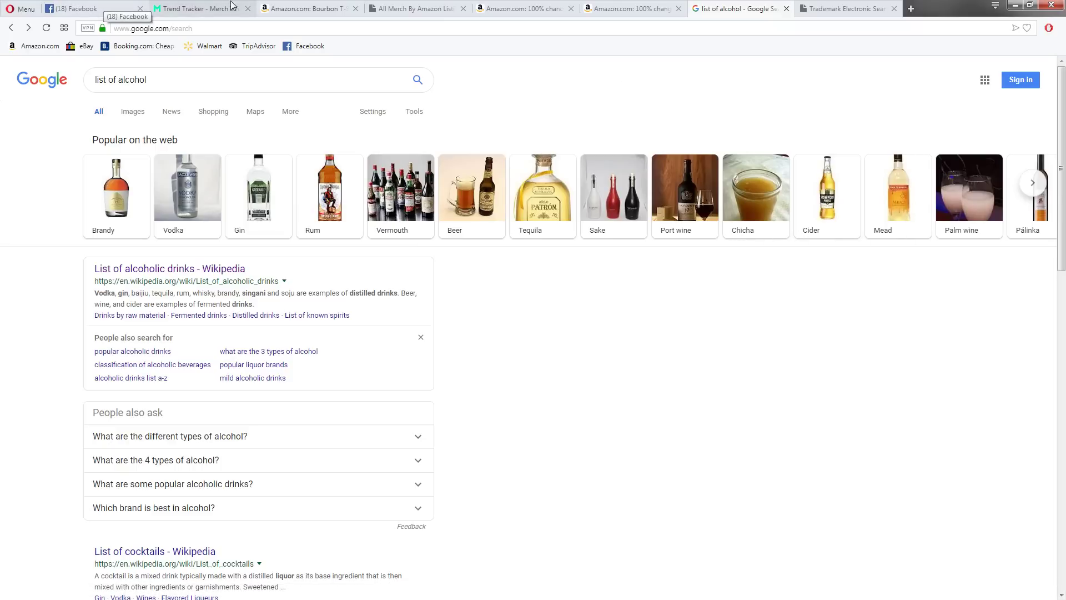
pyautogui.click(421, 6)
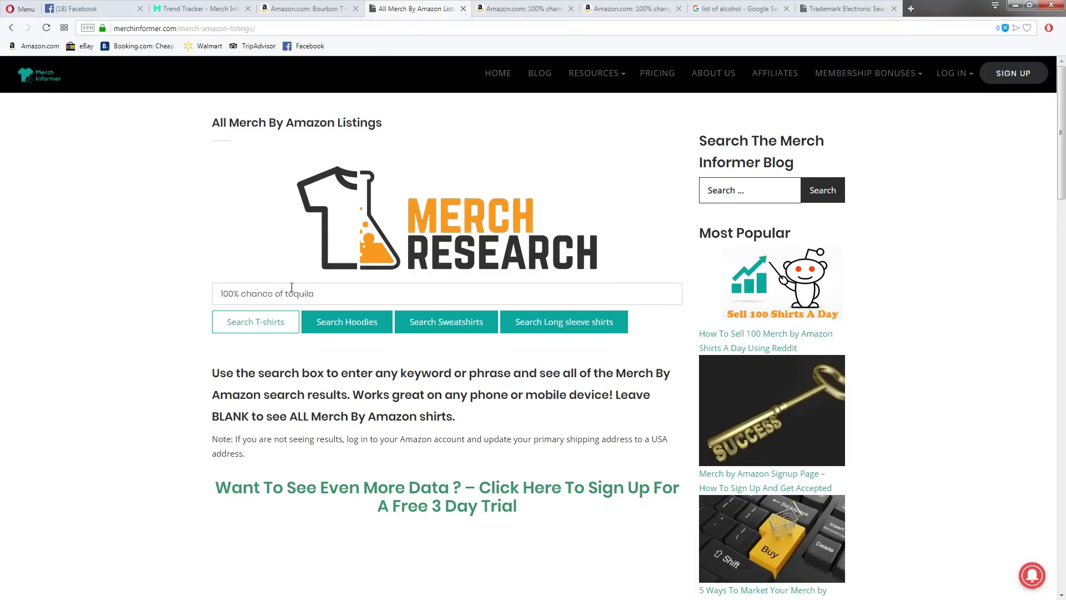
pyautogui.moveTo(314, 294); pyautogui.dragTo(285, 296)
pyautogui.write('mead')
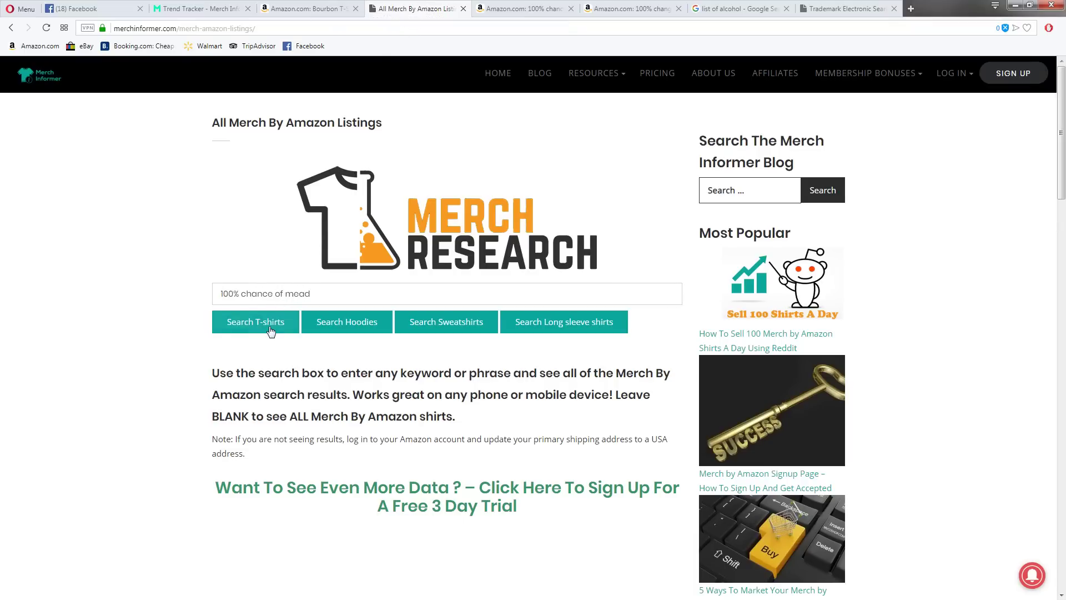
pyautogui.click(269, 327)
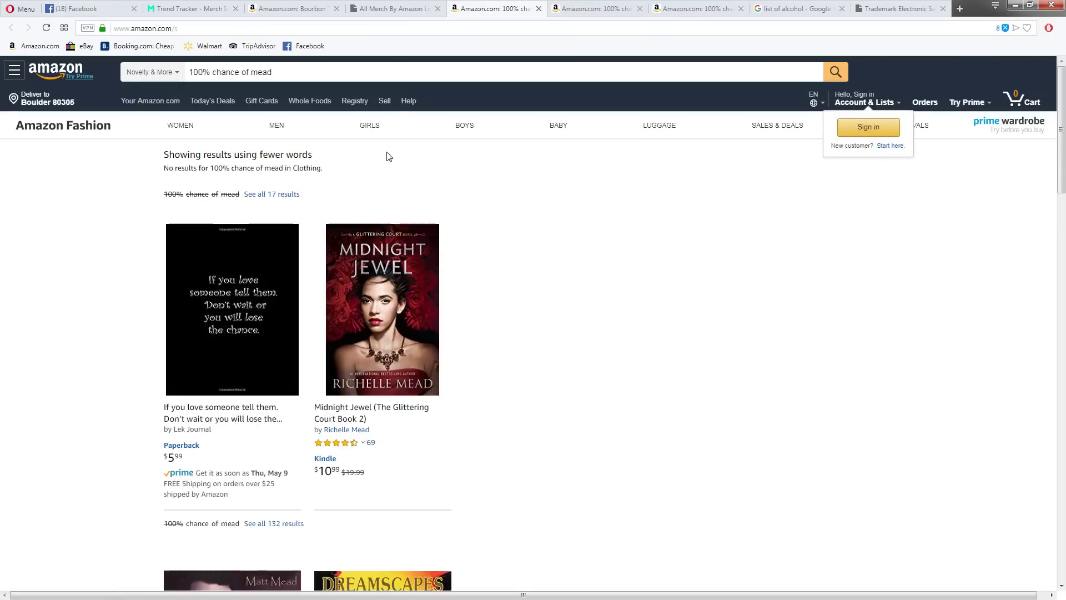
# Return to the Merch Informer Trend Tracker and examine the bourbon forecast shirt and its sales rank chart alongside the neighbouring shirts
pyautogui.click(414, 5)
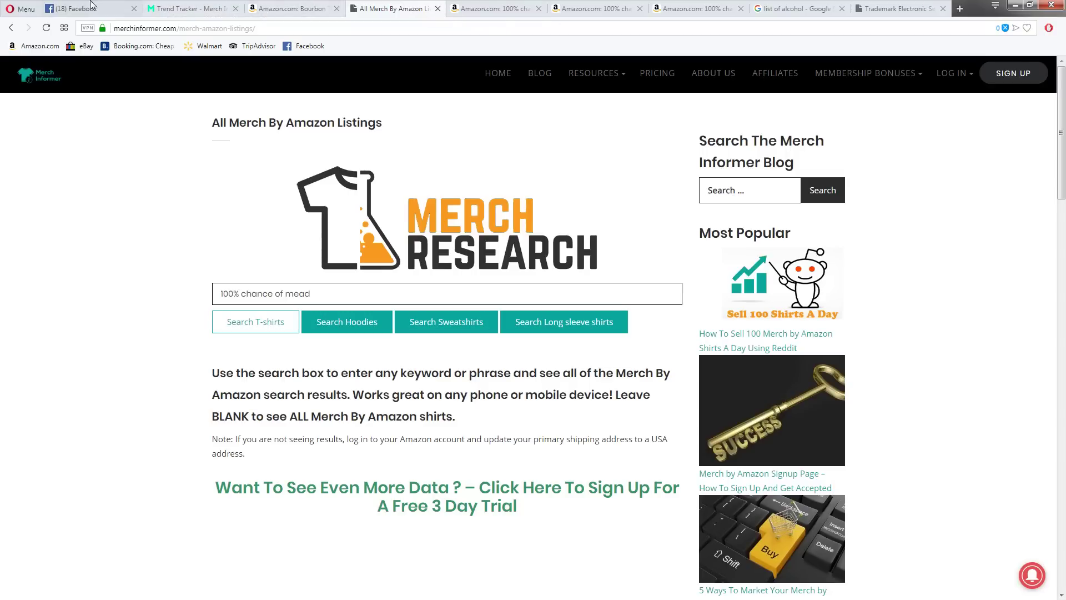
pyautogui.click(90, 6)
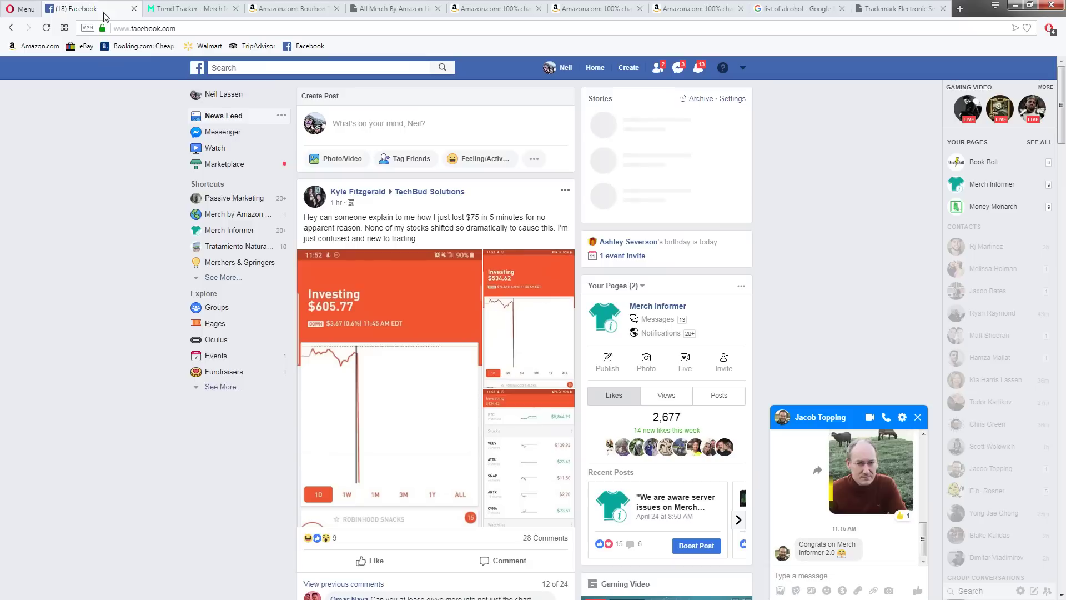
pyautogui.click(189, 8)
pyautogui.scroll(-9, 417, 249)
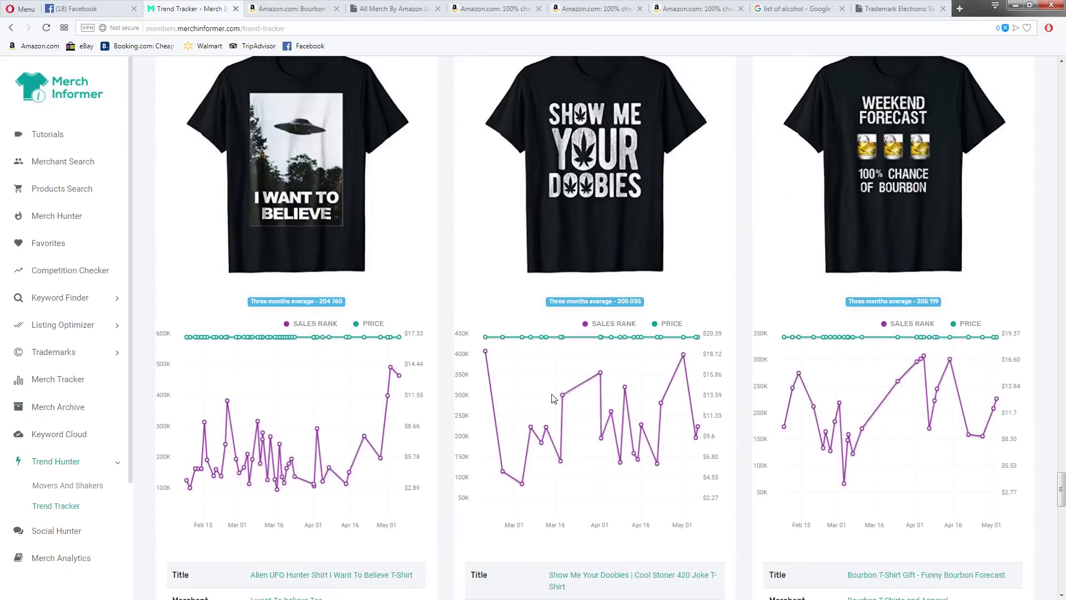
pyautogui.scroll(2, 560, 398)
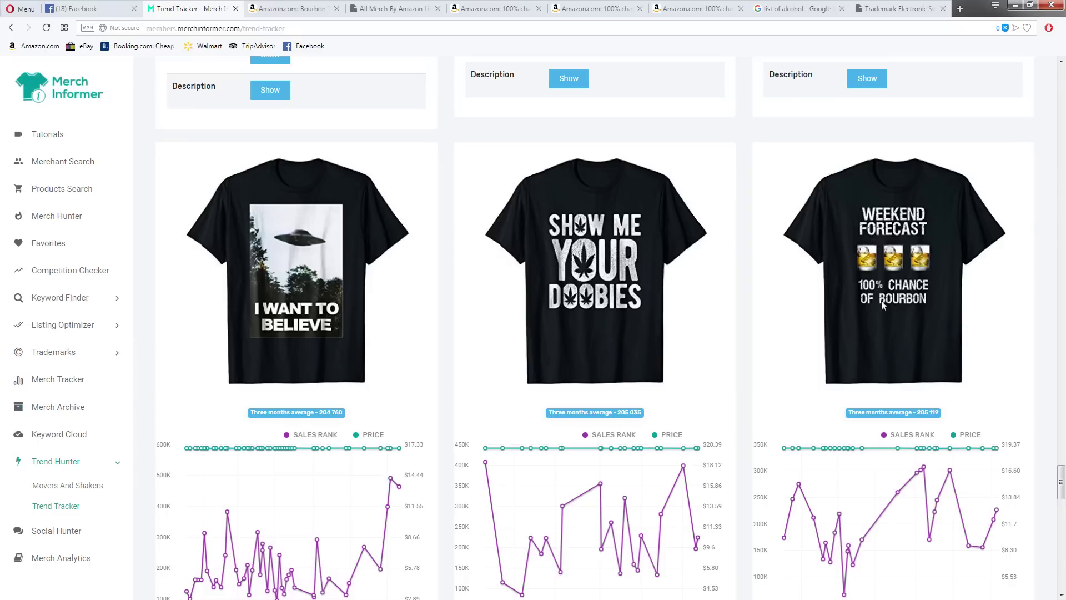
pyautogui.scroll(-2, 932, 322)
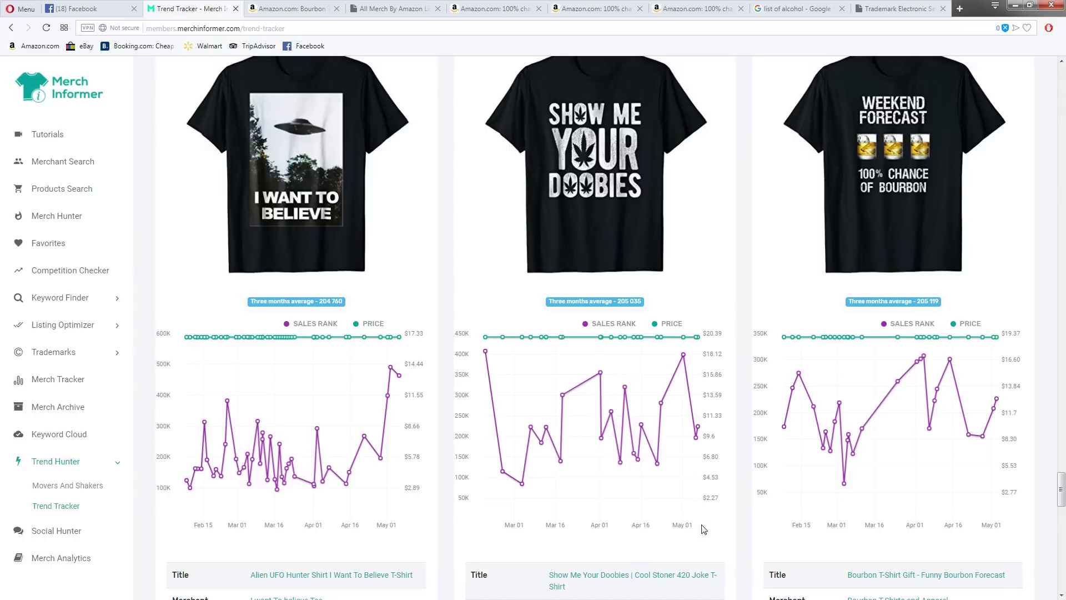
pyautogui.scroll(-2, 915, 406)
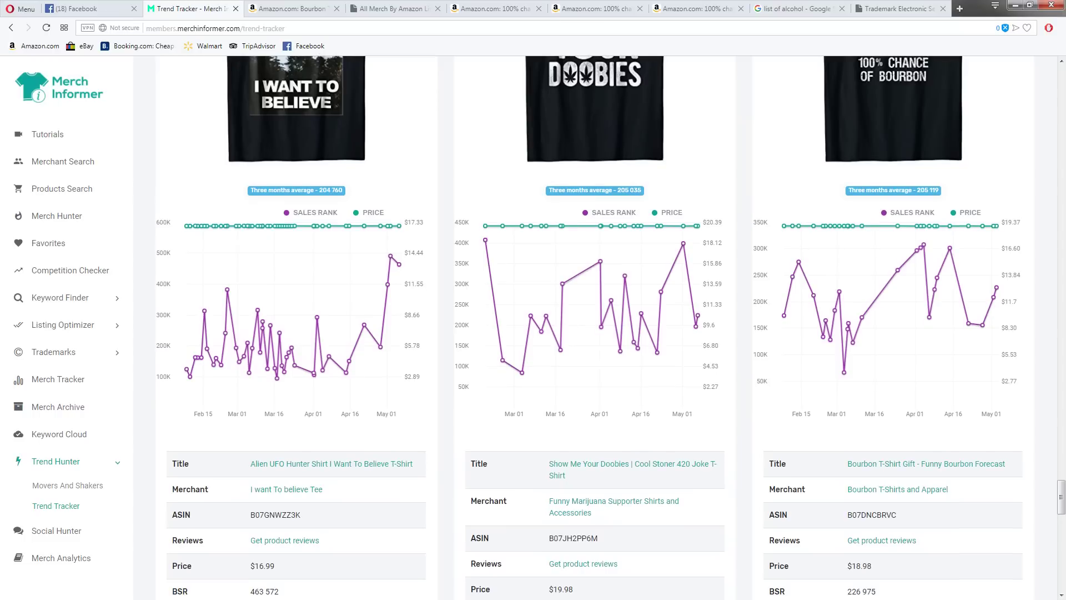
# Search the USPTO trademark database for the phrase "100% chance of mead"
pyautogui.click(780, 8)
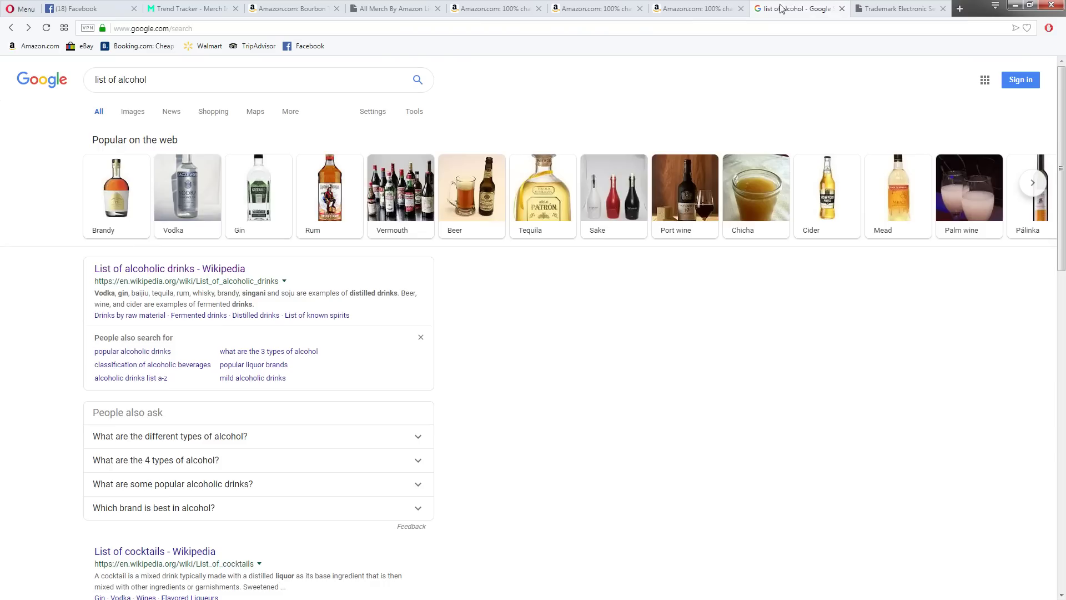
pyautogui.click(394, 8)
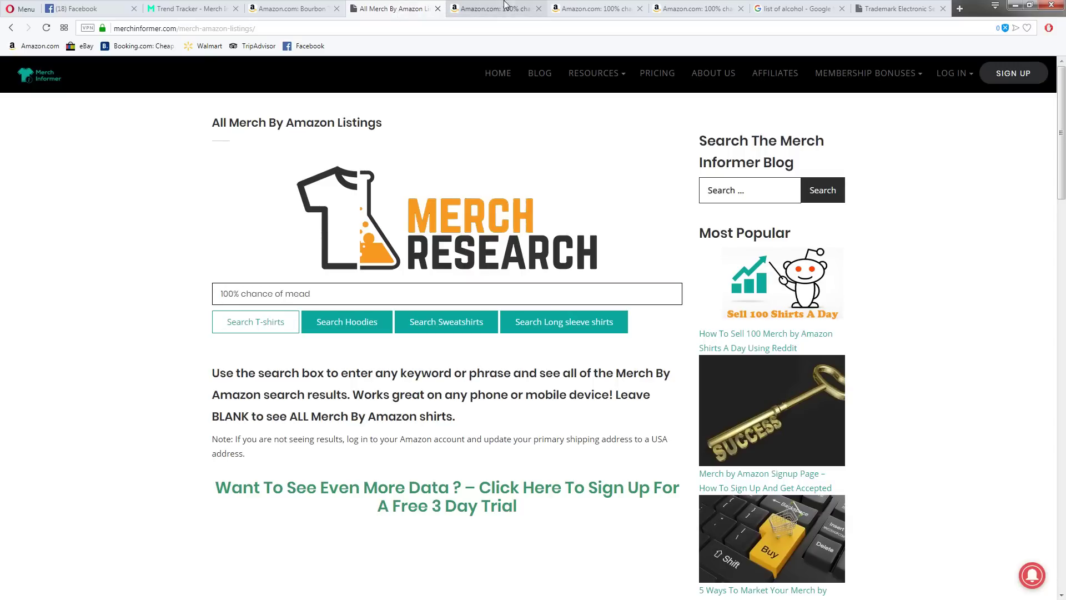
pyautogui.click(900, 8)
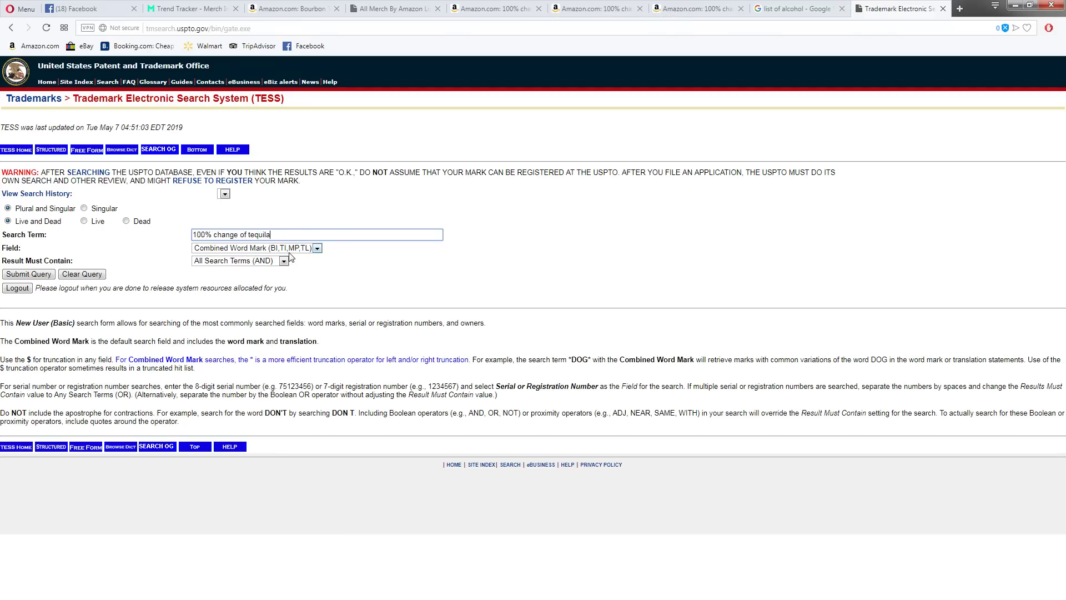
pyautogui.moveTo(285, 234); pyautogui.dragTo(247, 237)
pyautogui.press('BackSpace')
pyautogui.press('BackSpace')
pyautogui.press('BackSpace')
pyautogui.click(37, 275)
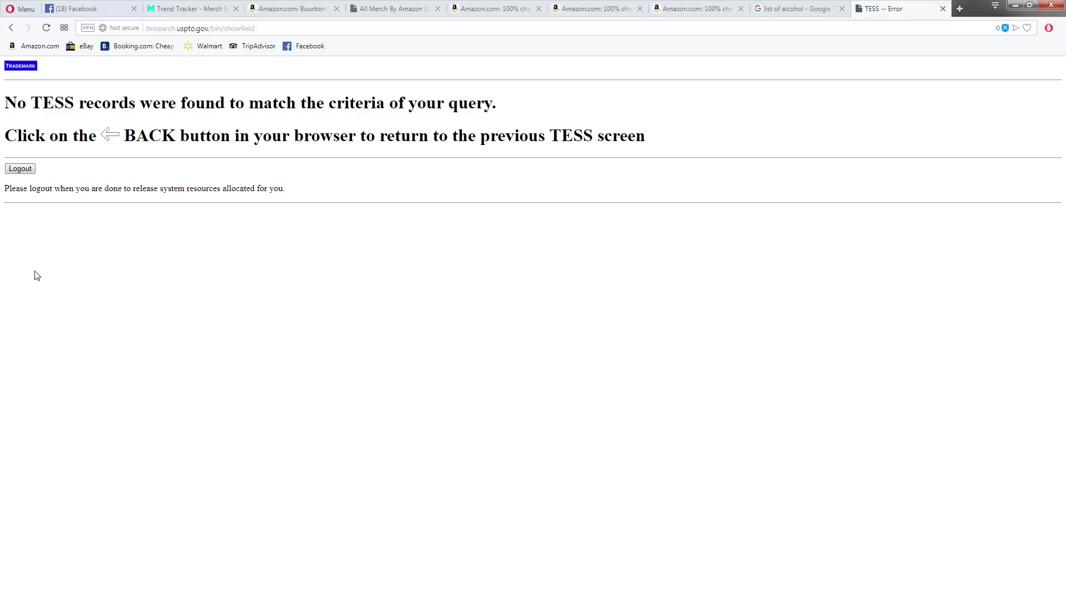
# Return to the trademark search form and search for "100% chance of weed"
pyautogui.click(11, 28)
pyautogui.moveTo(284, 235); pyautogui.dragTo(247, 238)
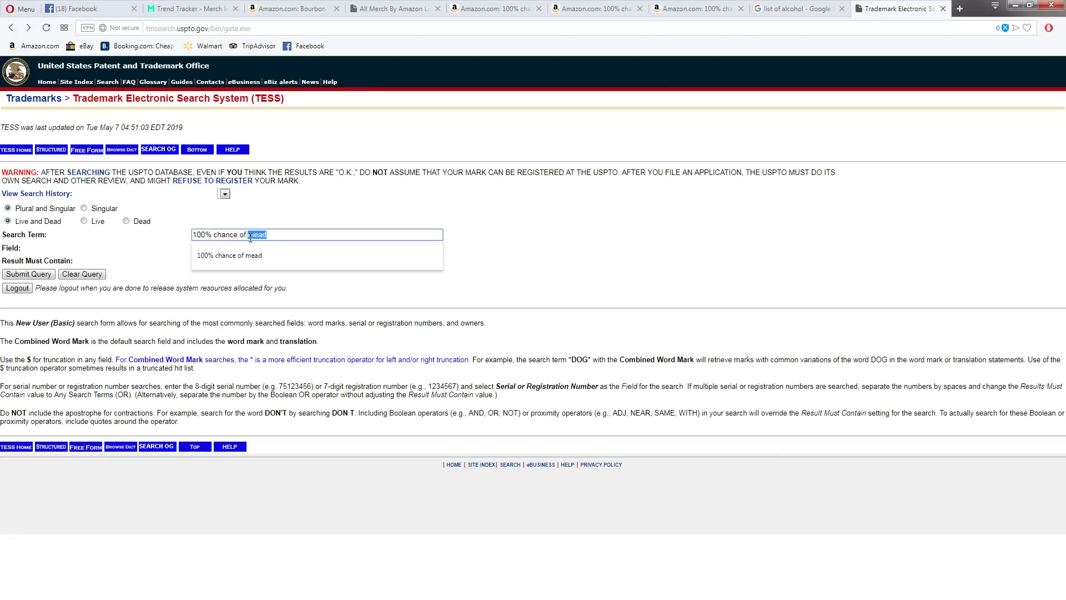
pyautogui.write('wee')
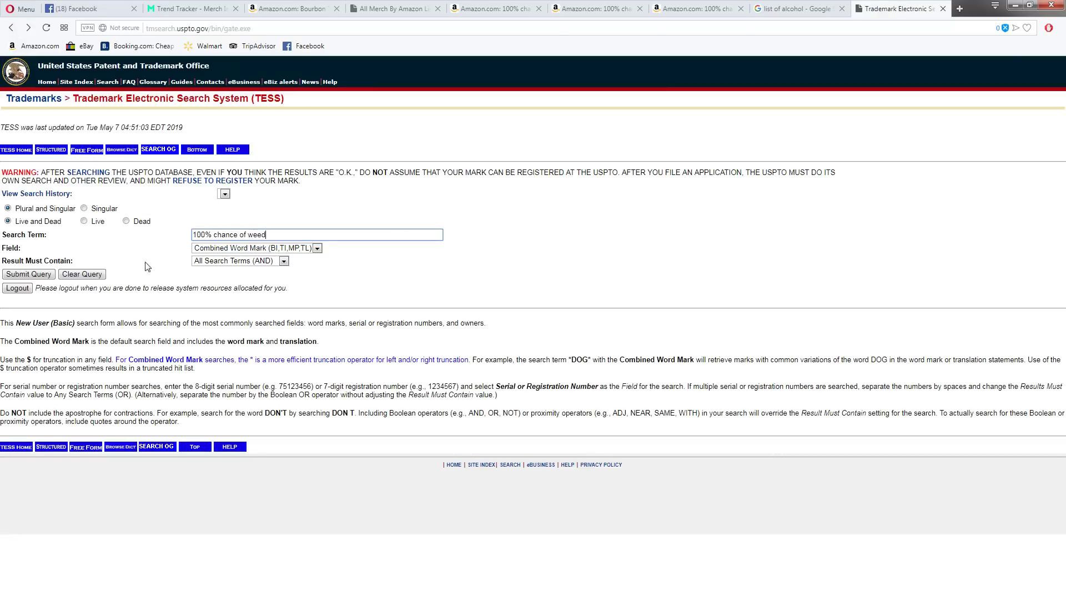
pyautogui.click(31, 275)
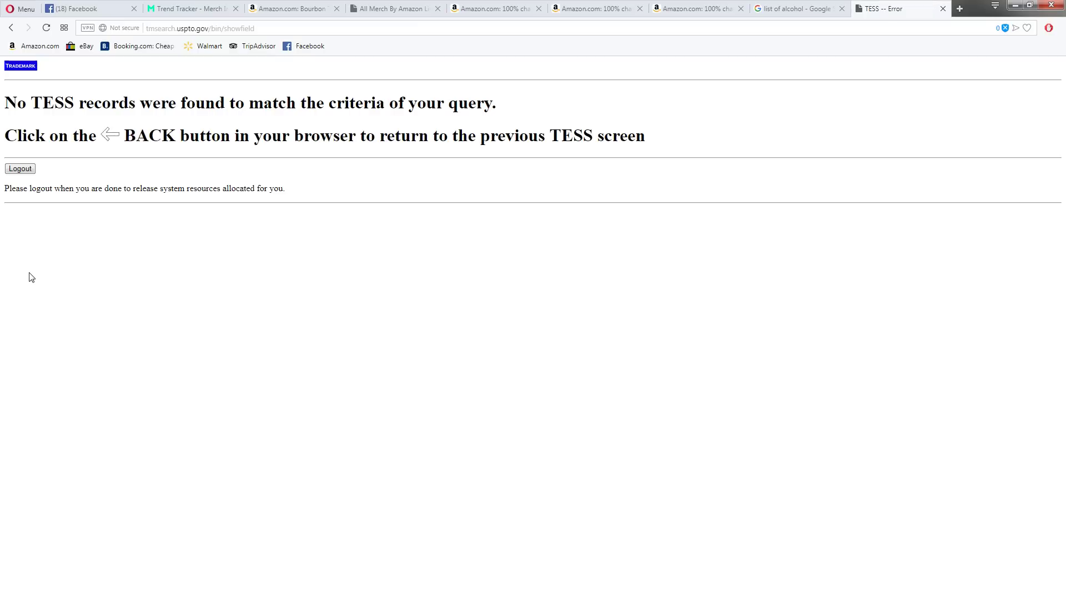
# Search Merch by Amazon T-shirts for "100% chance of weed" from the Merch Research page
pyautogui.click(369, 8)
pyautogui.moveTo(314, 293); pyautogui.dragTo(289, 298)
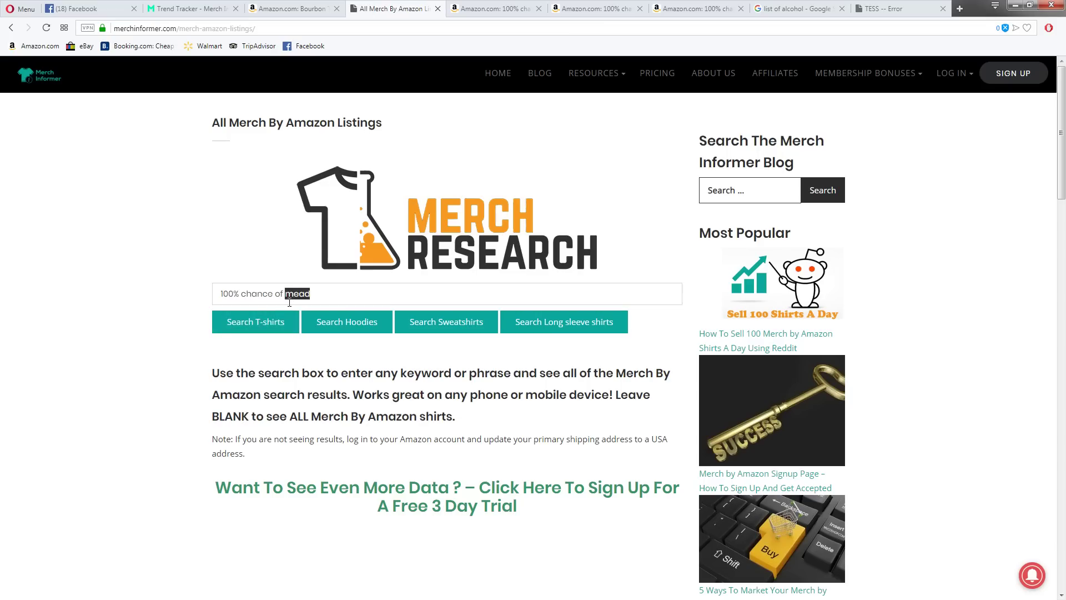
pyautogui.write('weed')
pyautogui.click(271, 326)
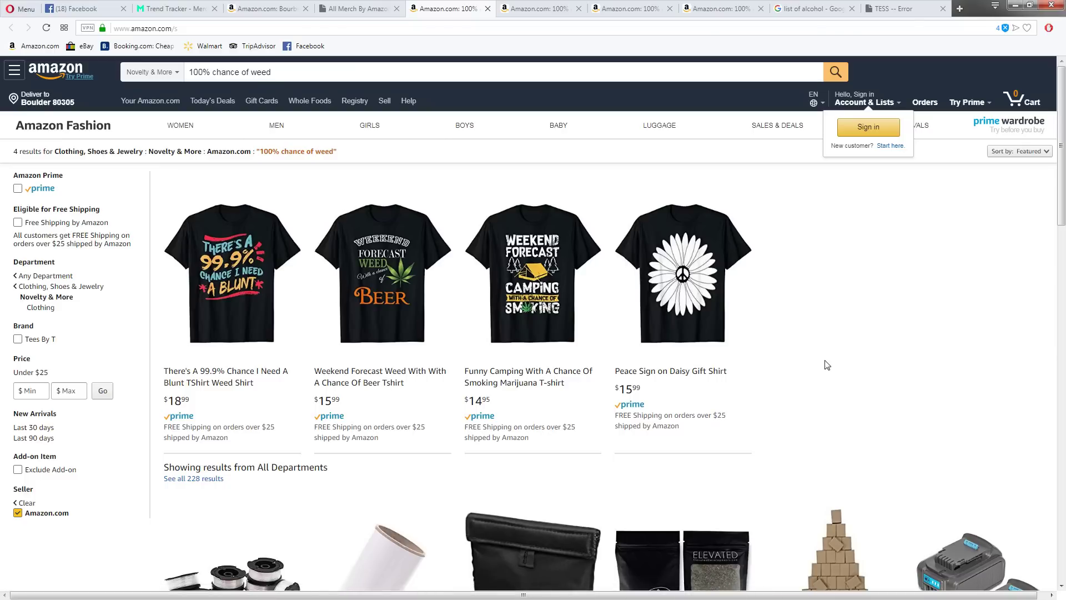
# Examine the Weekend Forecast bourbon shirt's design and sales rank graph in the Trend Tracker
pyautogui.click(261, 5)
pyautogui.click(164, 6)
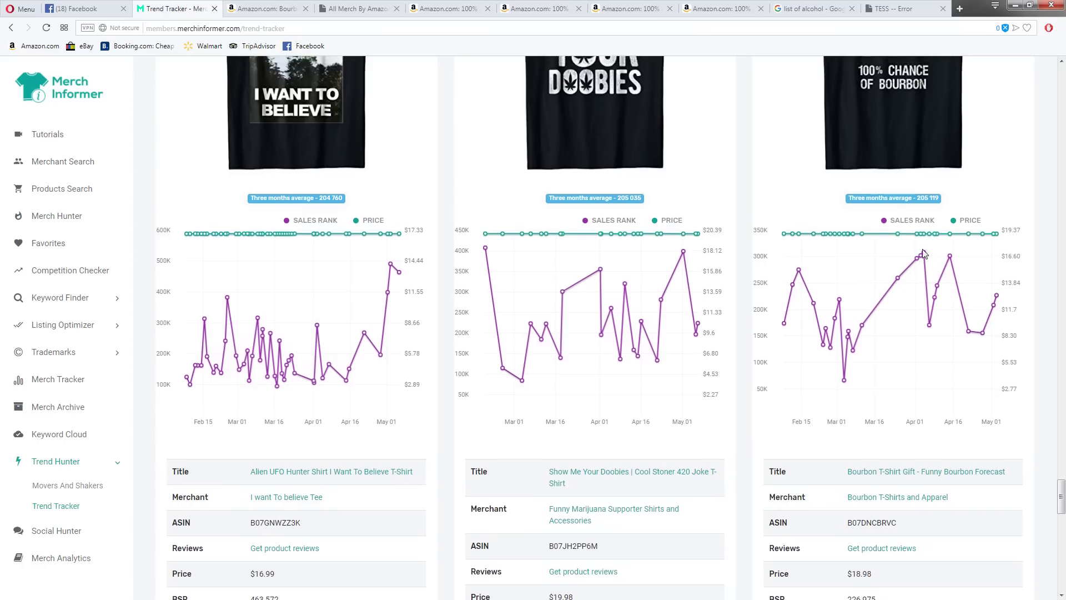
pyautogui.scroll(4, 924, 254)
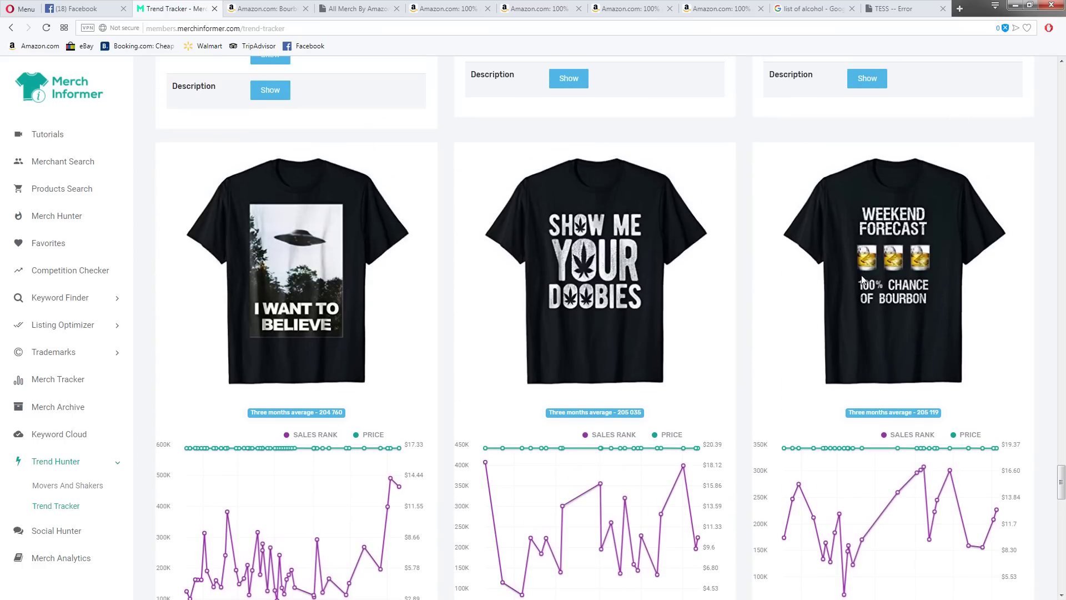
# Revisit the Google list of alcohol types, return to the trademark search form, and reopen the Merch Research page
pyautogui.click(799, 8)
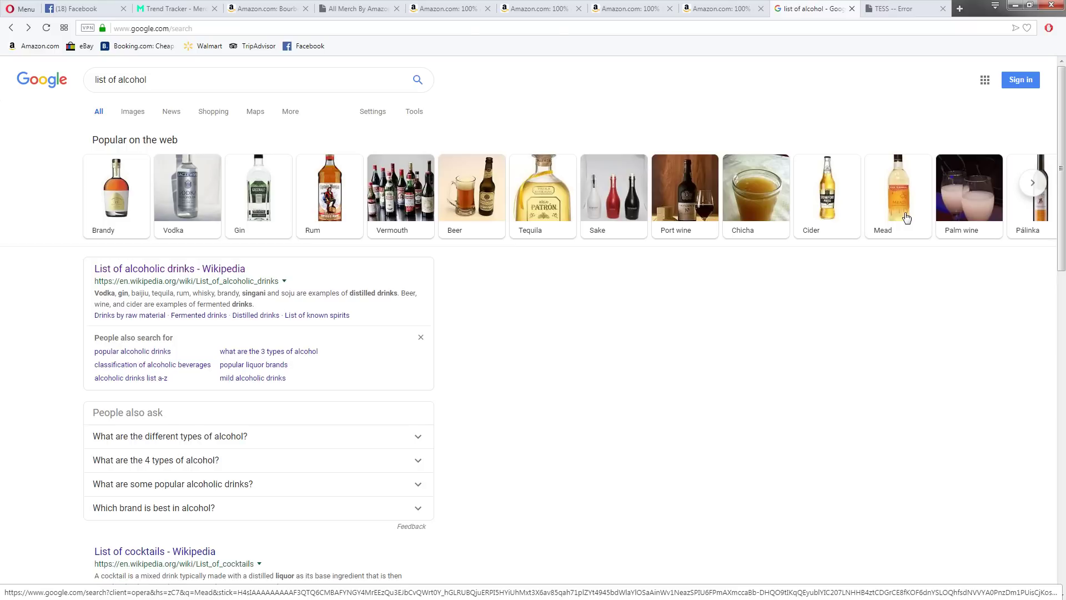
pyautogui.click(900, 9)
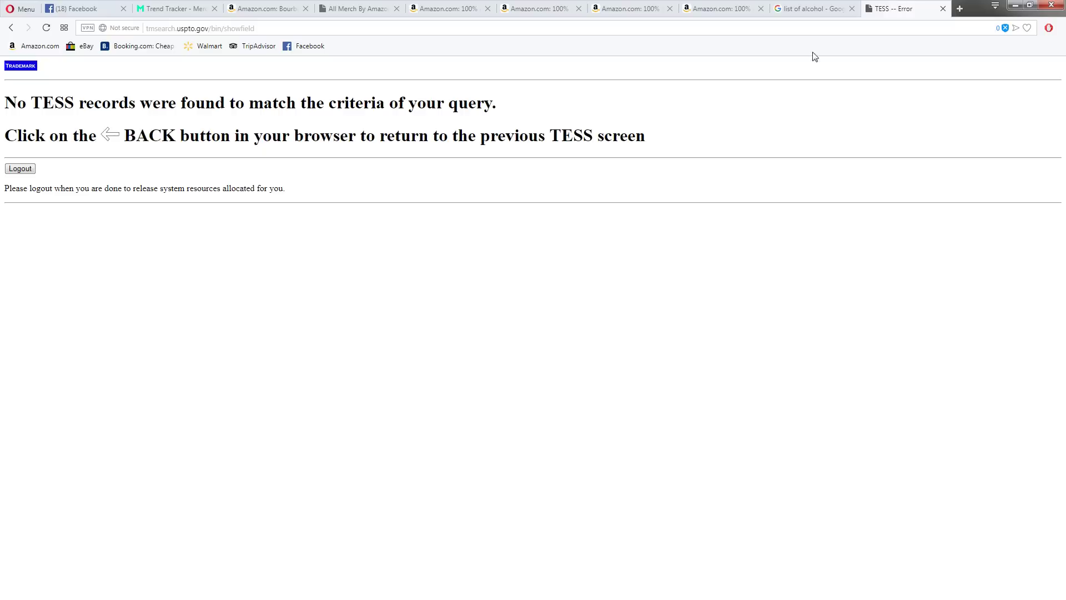
pyautogui.click(10, 27)
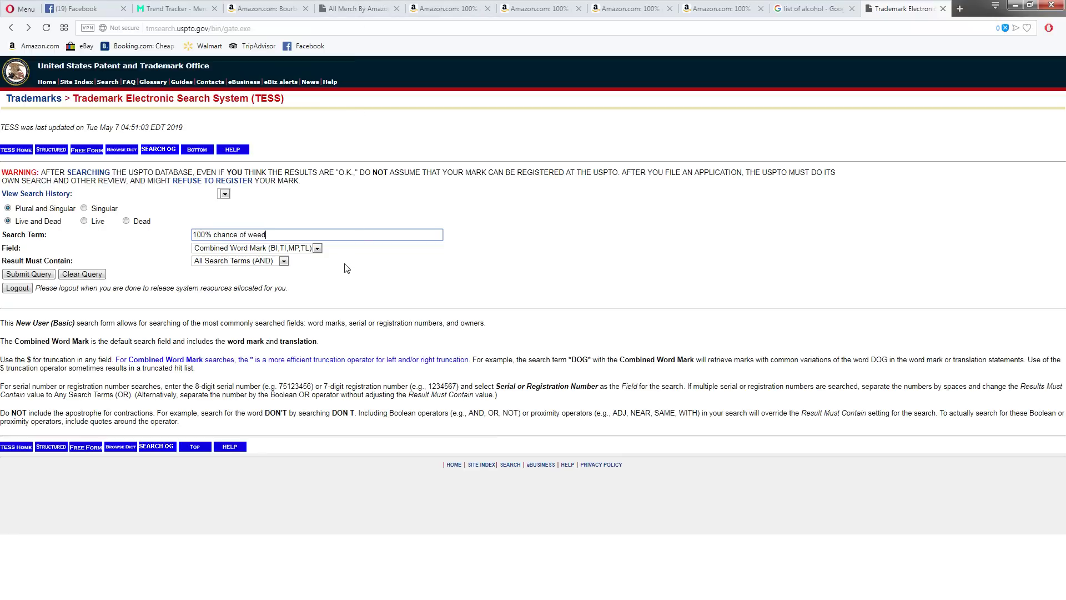
pyautogui.click(356, 8)
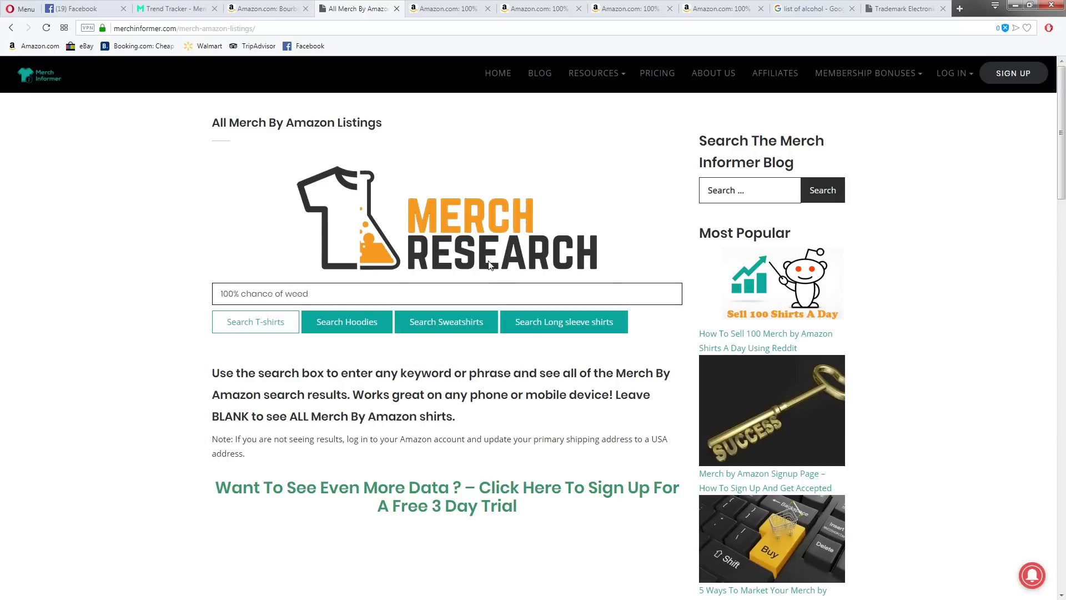
# Examine the bourbon shirt's three-month average sales rank in the Trend Tracker
pyautogui.click(172, 6)
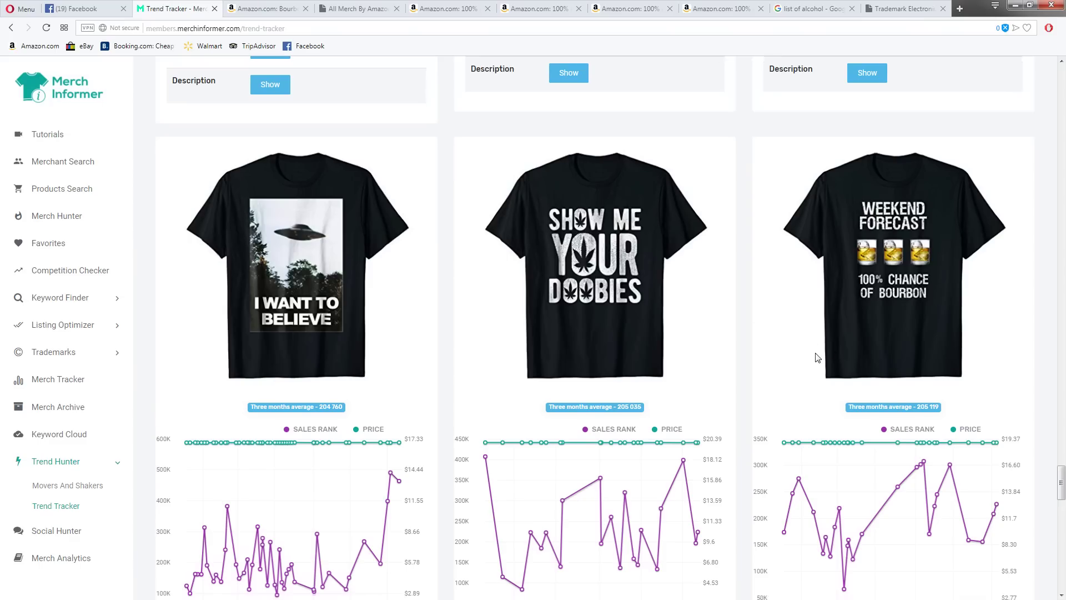
pyautogui.scroll(-2, 816, 357)
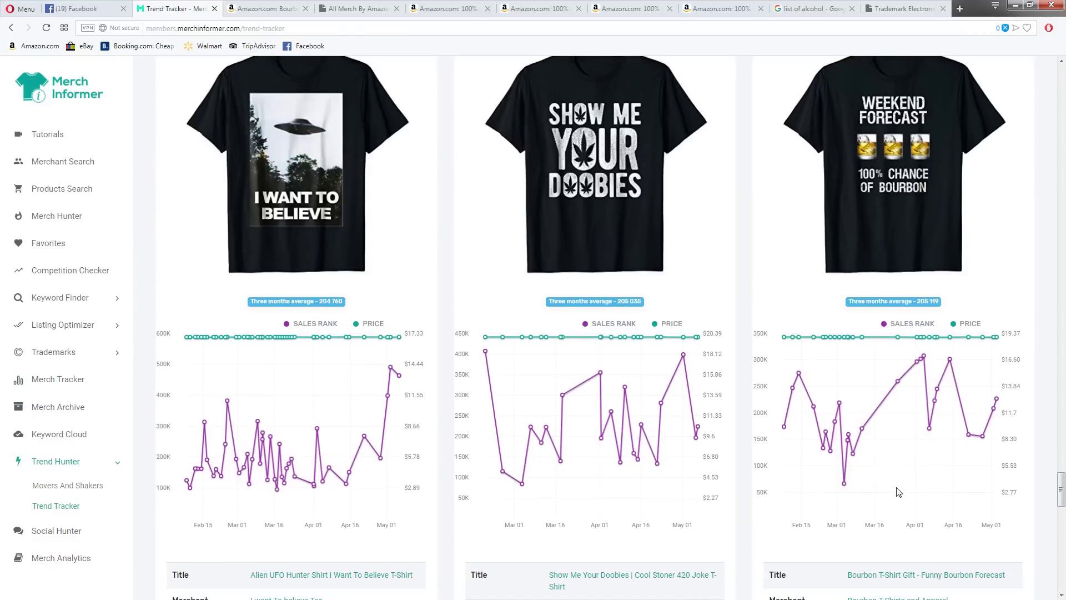
pyautogui.moveTo(948, 302); pyautogui.dragTo(848, 305)
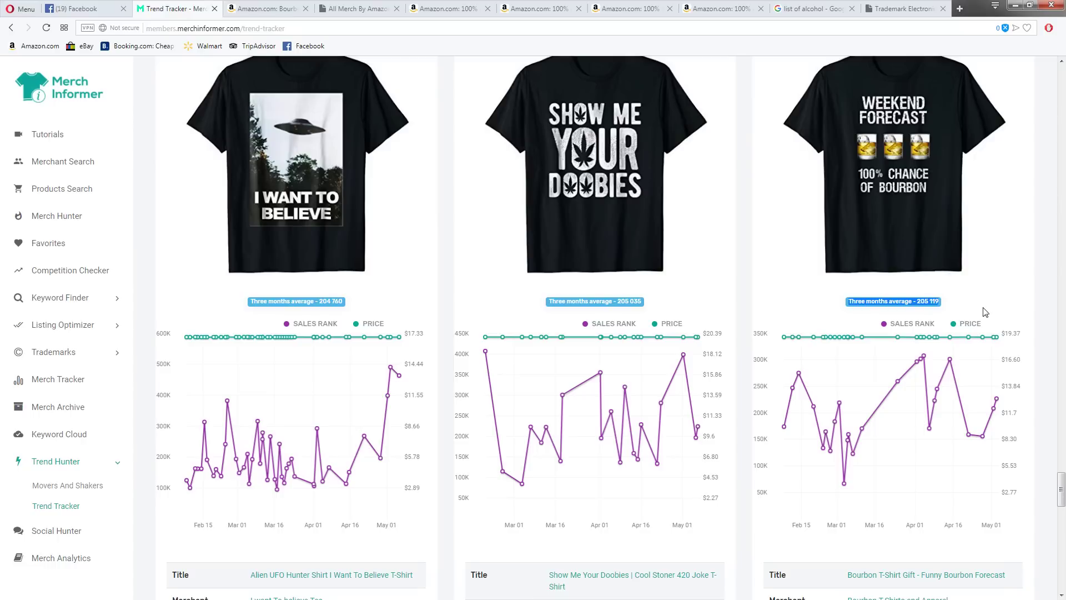
# Close the Amazon listing for the Bourbon T-Shirt Gift - Funny Bourbon Forecast
pyautogui.click(257, 8)
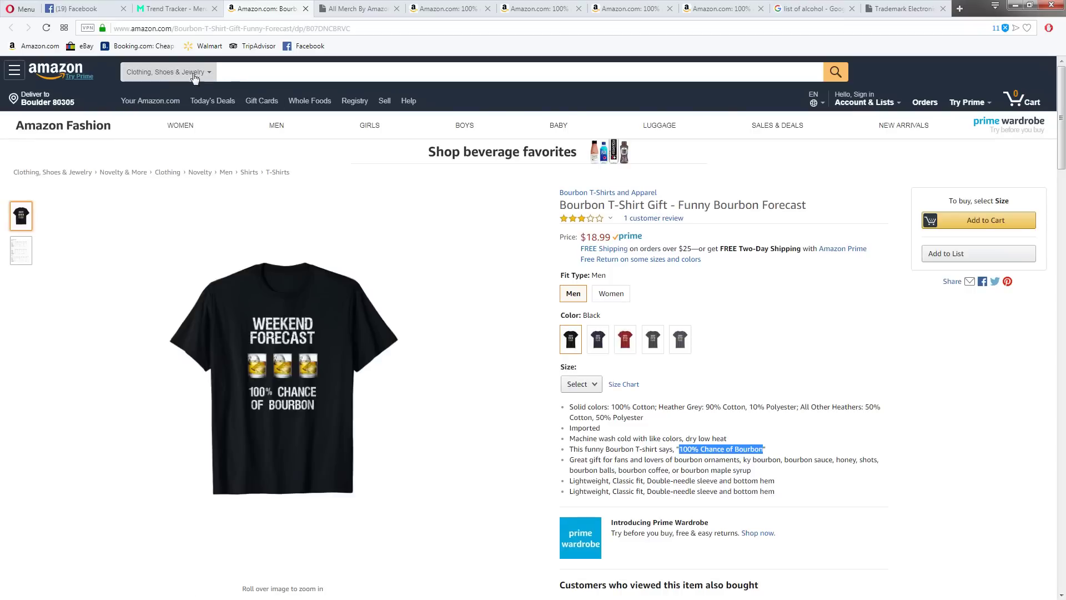
pyautogui.click(305, 8)
pyautogui.click(363, 7)
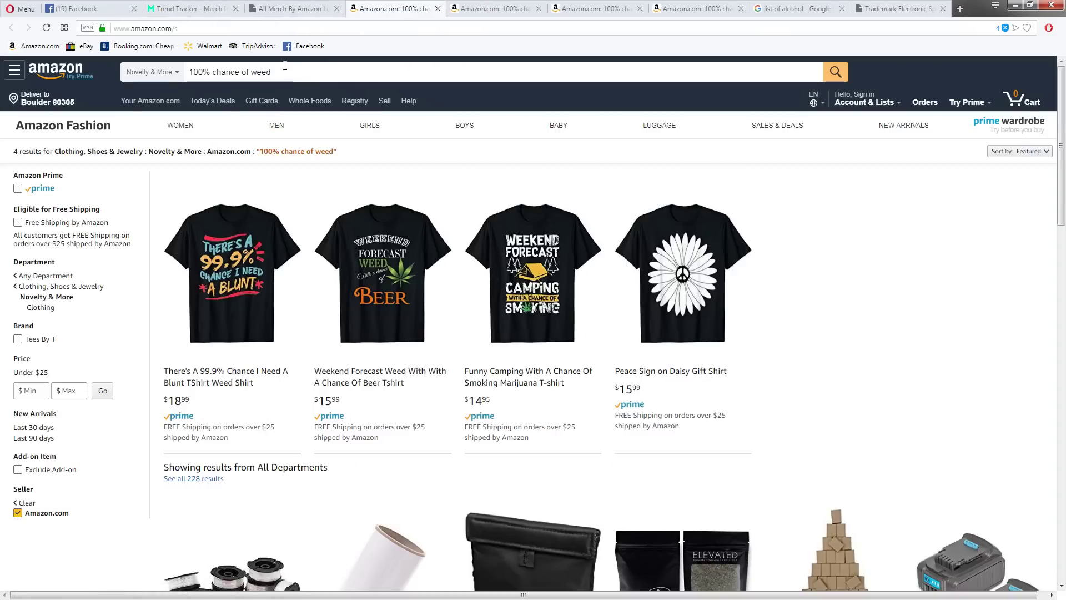
# Search Merch by Amazon T-shirts for "100% chance of vodka" and look through the resulting designs
pyautogui.click(339, 13)
pyautogui.doubleClick(290, 293)
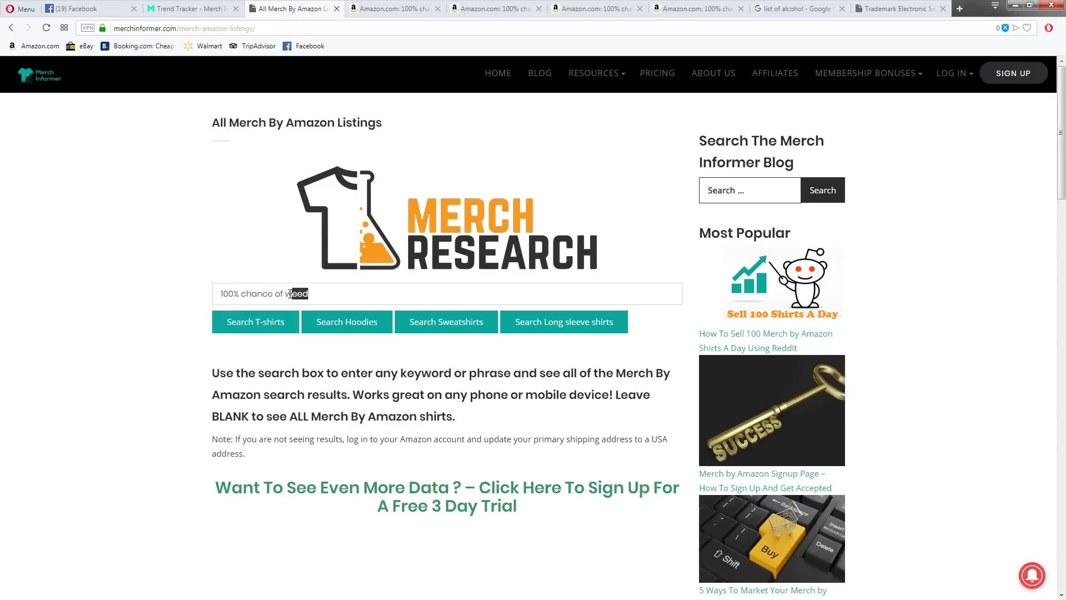
pyautogui.write('vodka')
pyautogui.click(262, 327)
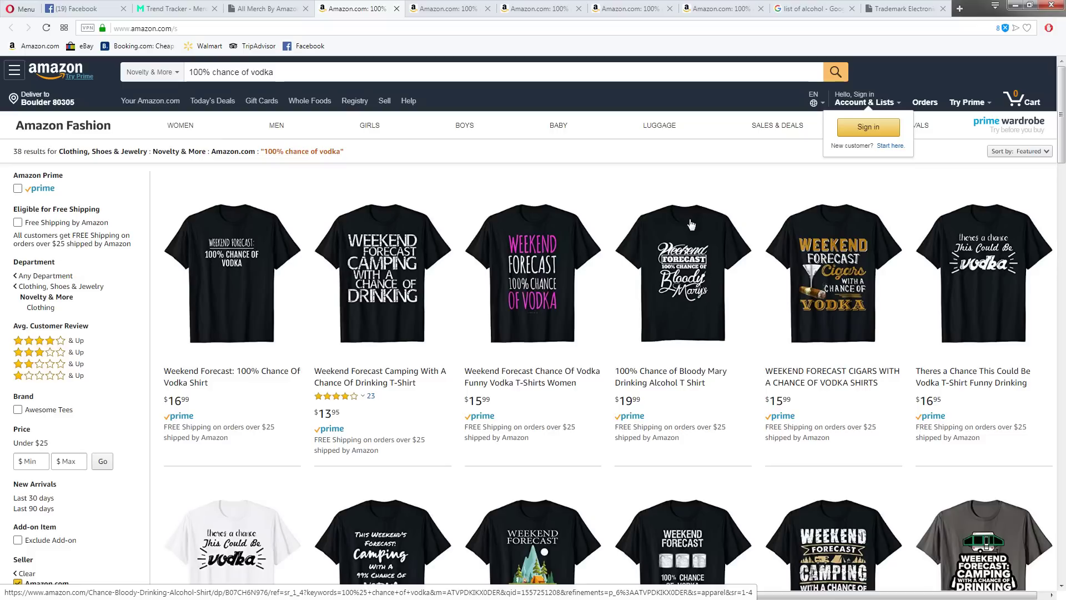
pyautogui.scroll(-5, 711, 316)
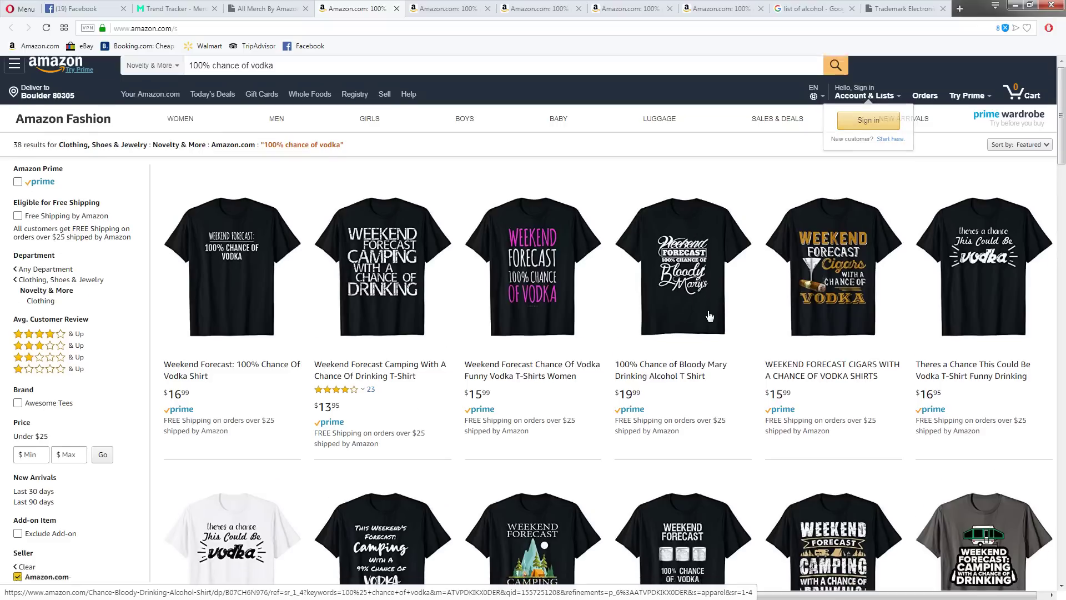
pyautogui.scroll(5, 682, 321)
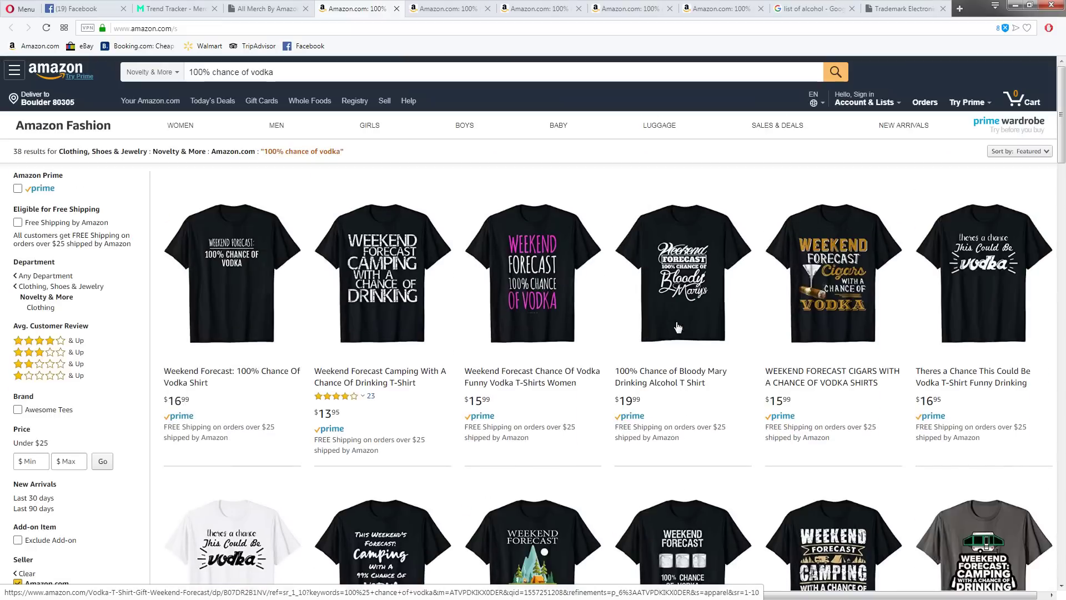
pyautogui.scroll(-2, 399, 239)
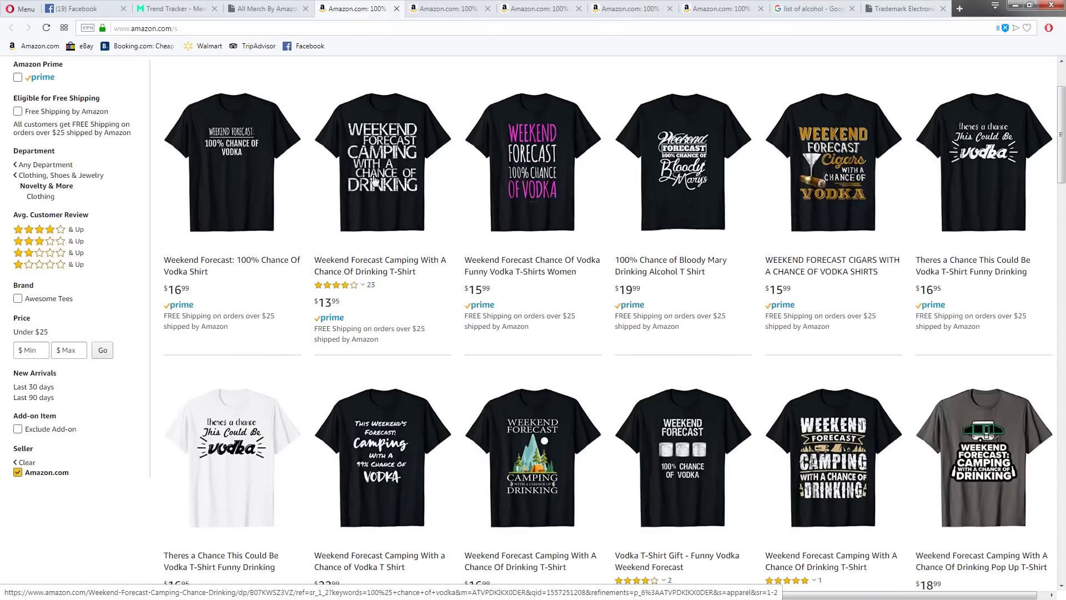
pyautogui.scroll(-3, 405, 293)
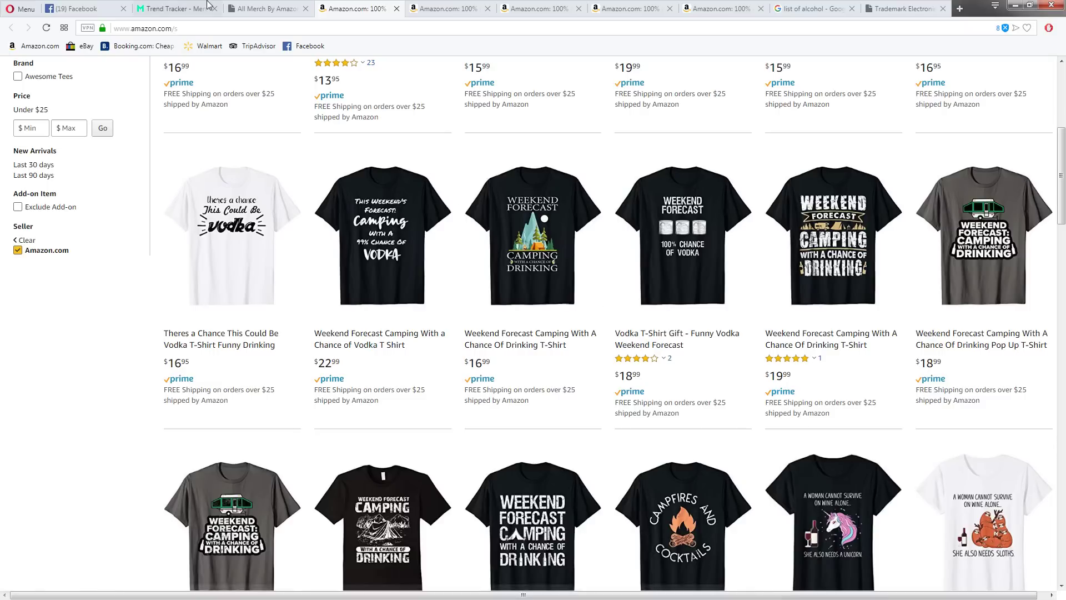
# Open the $13.95 "Weekend Forecast Camping With A Chance Of Drinking T-Shirt" listing from the "100% chance of tequila" results
pyautogui.click(171, 7)
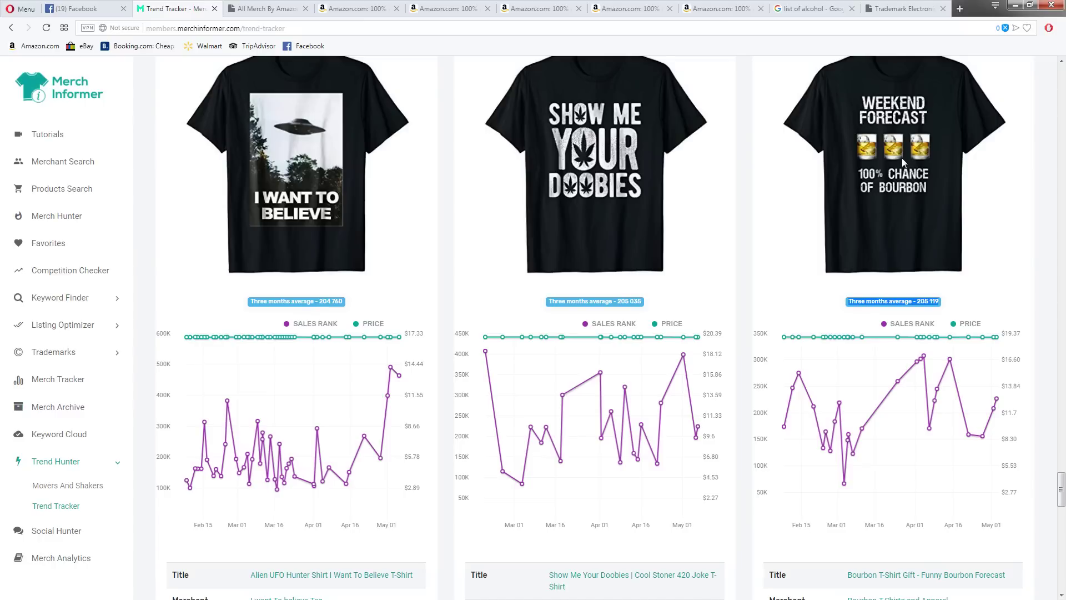
pyautogui.click(712, 7)
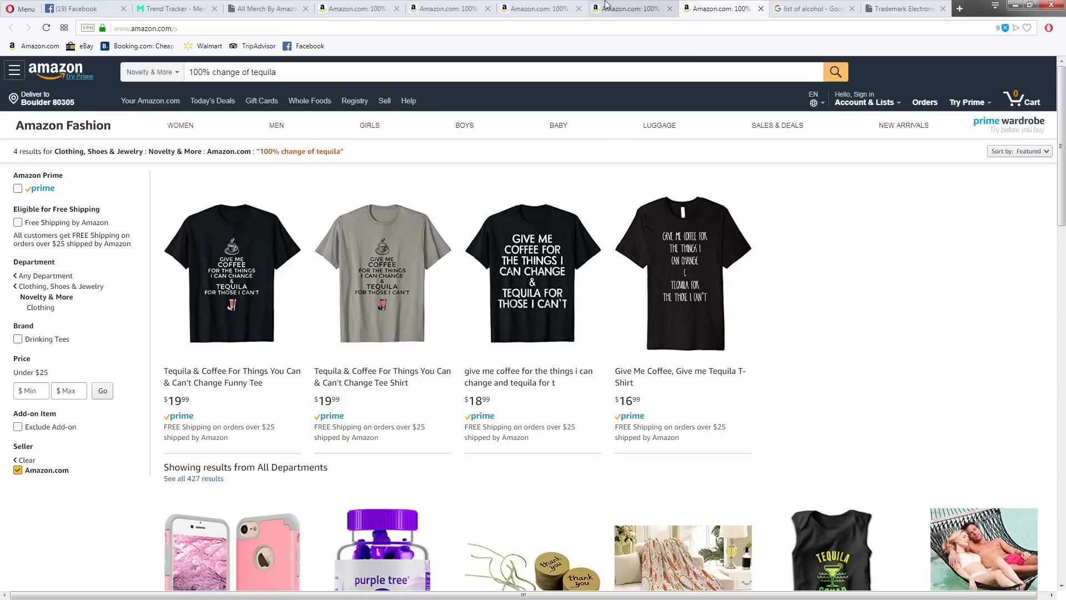
pyautogui.click(631, 9)
pyautogui.scroll(-5, 668, 317)
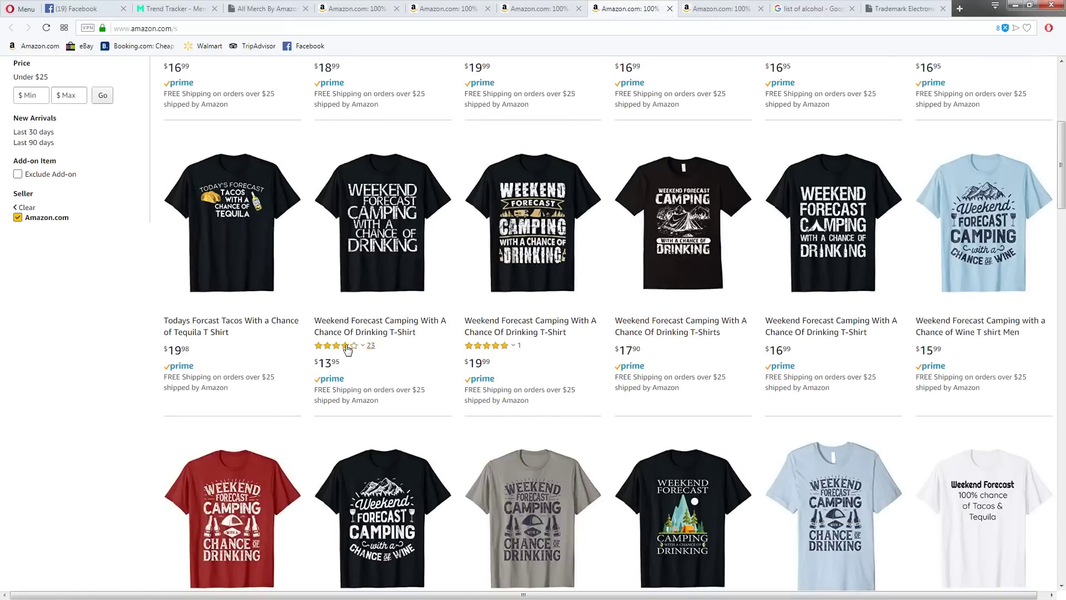
pyautogui.click(362, 332)
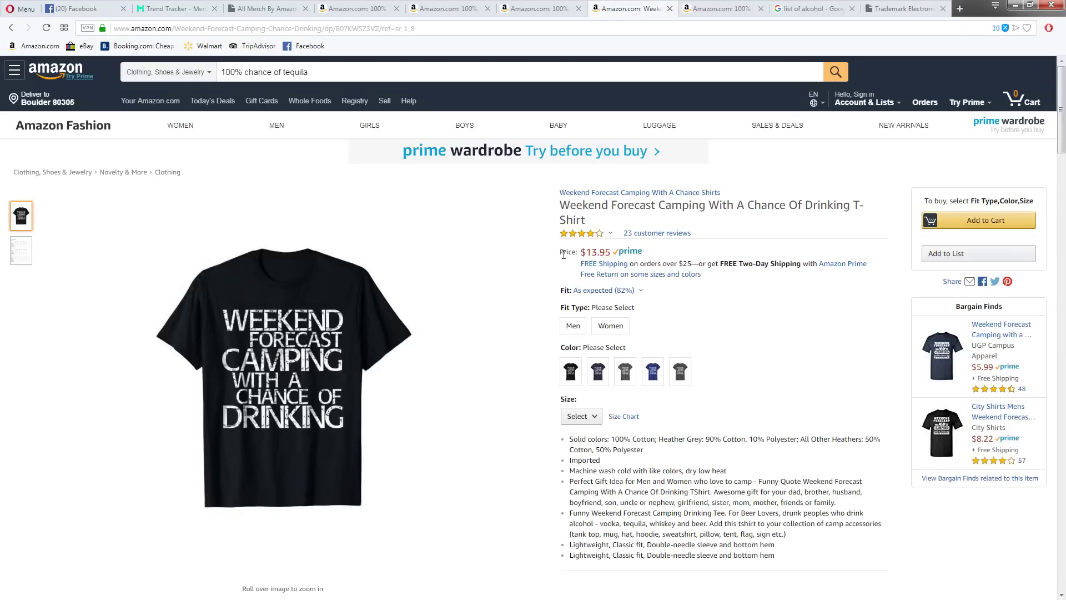
# Examine the camping shirt's customer reviews and price on its Amazon listing
pyautogui.moveTo(372, 355)
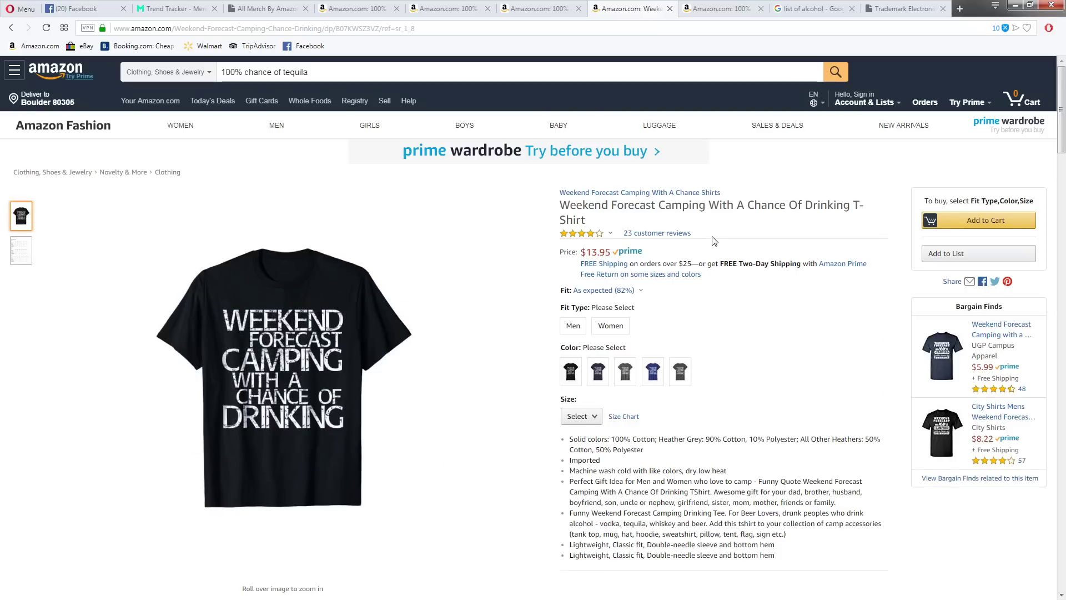
pyautogui.moveTo(695, 234); pyautogui.dragTo(582, 253)
pyautogui.click(704, 245)
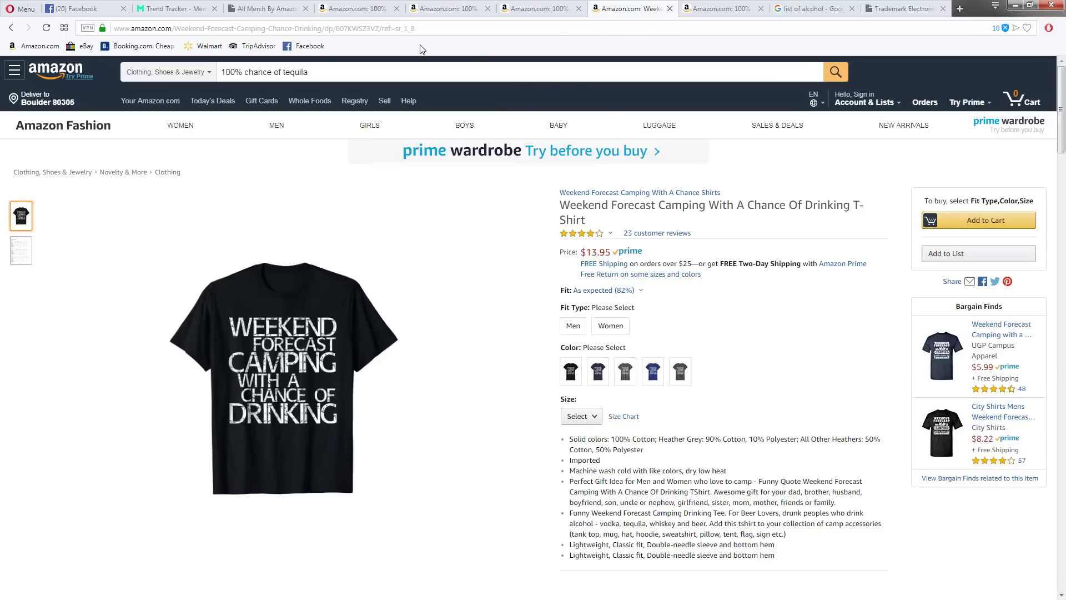
# Close the open Amazon search result and product tabs
pyautogui.click(360, 9)
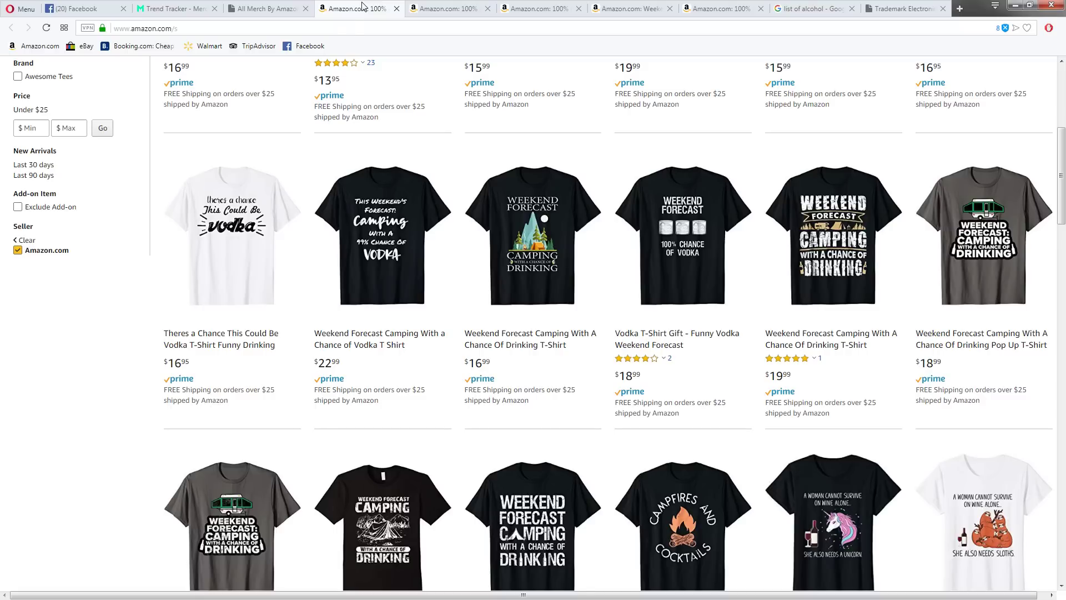
pyautogui.click(444, 4)
pyautogui.click(389, 8)
pyautogui.click(396, 8)
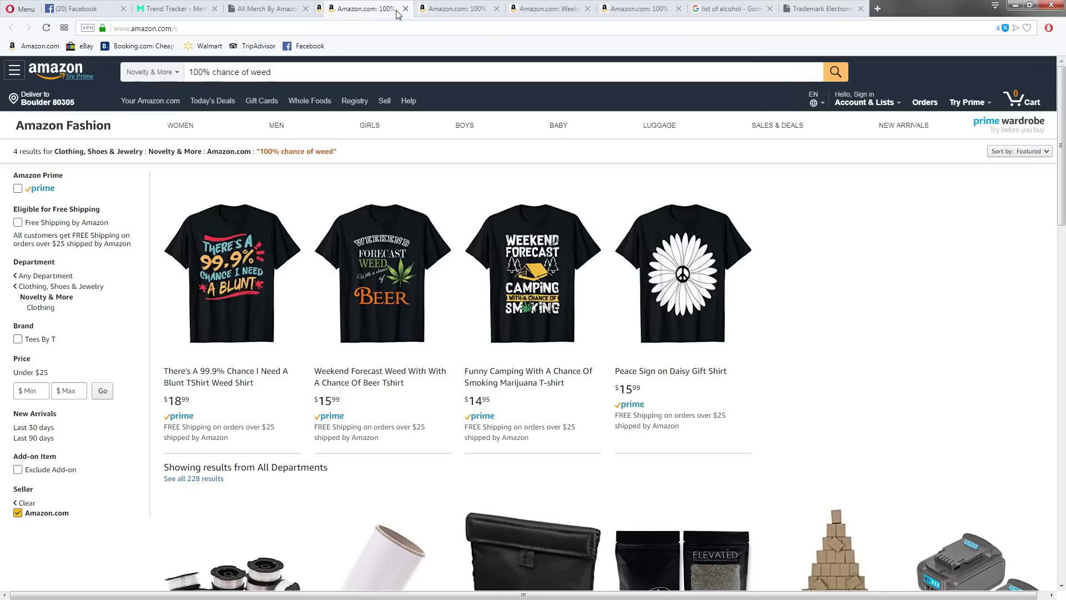
pyautogui.click(397, 9)
pyautogui.click(398, 10)
pyautogui.click(397, 10)
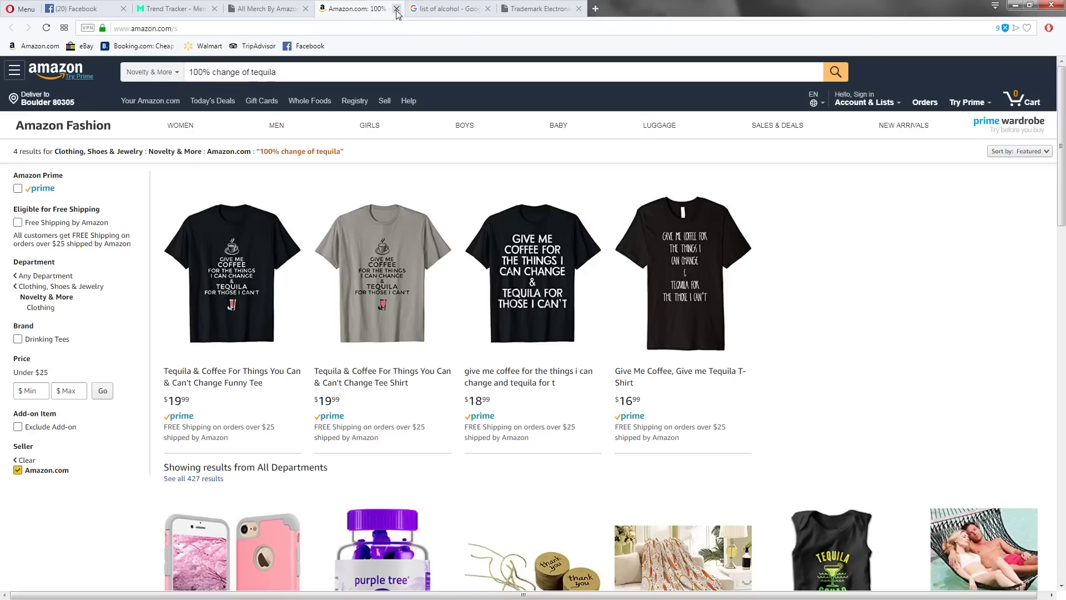
# Close the Amazon "100% change of tequila" results, Google alcohol list and trademark search tabs, returning to the Trend Tracker page
pyautogui.click(397, 9)
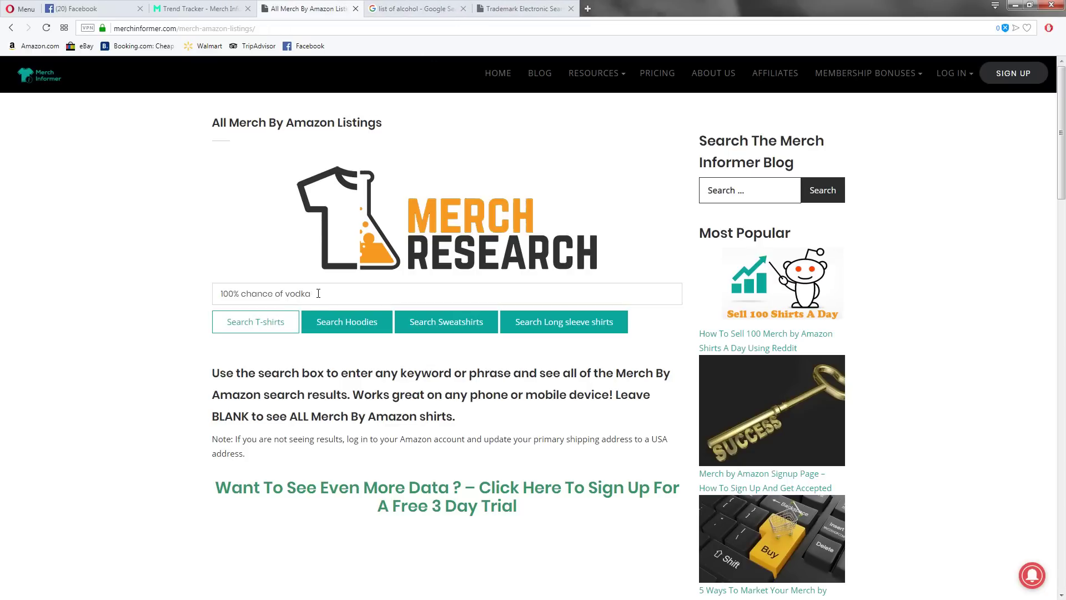
pyautogui.moveTo(312, 293); pyautogui.dragTo(286, 293)
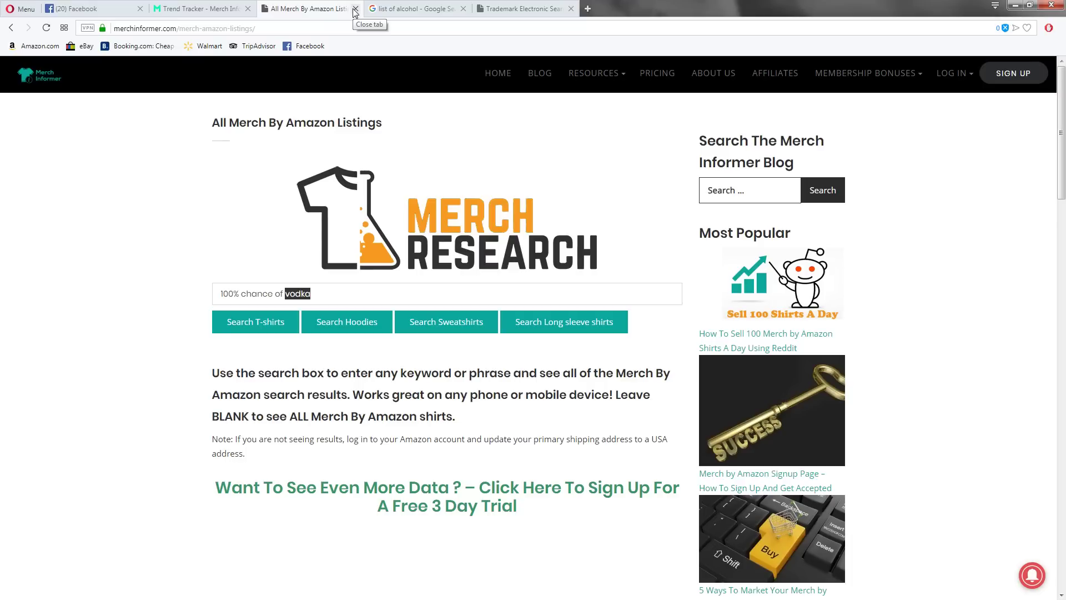
pyautogui.click(456, 9)
pyautogui.click(463, 9)
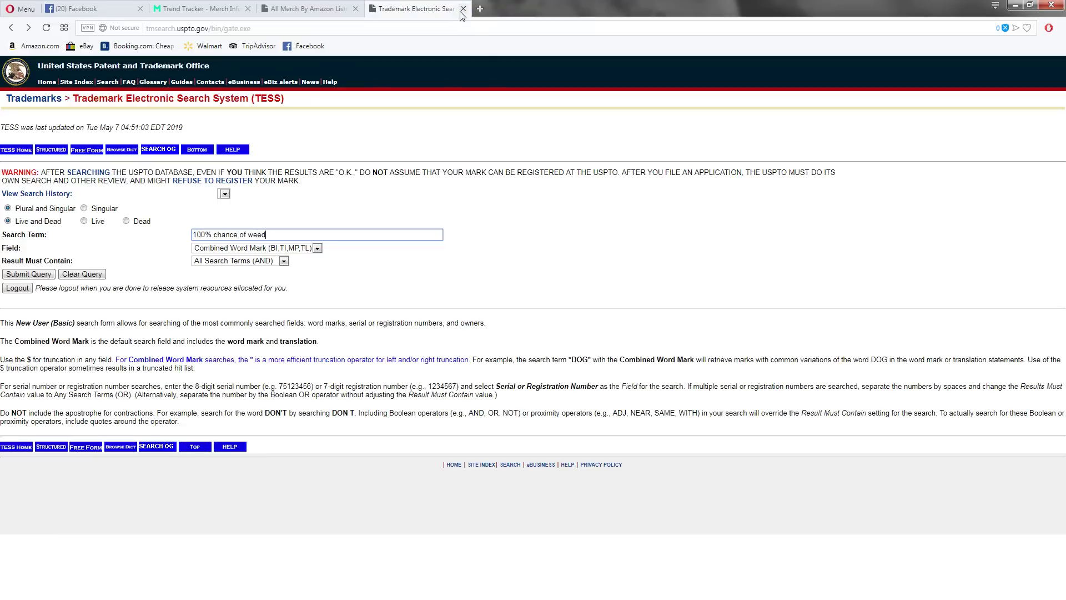
pyautogui.click(463, 9)
pyautogui.click(248, 6)
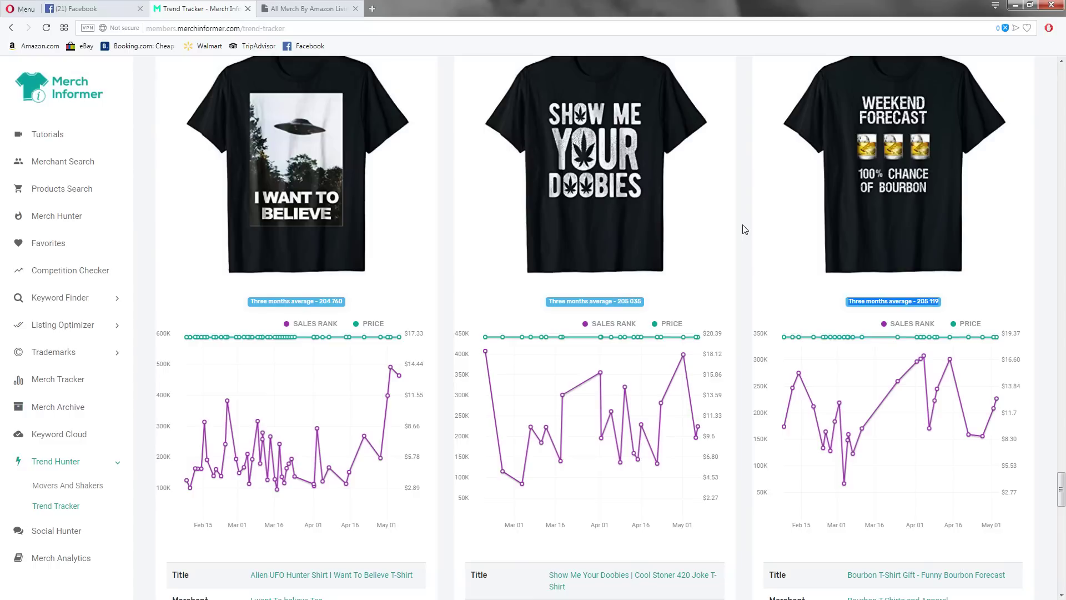
# Review the bourbon shirt's three-month average rank, and open page 2 of the Trend Tracker results
pyautogui.moveTo(951, 303); pyautogui.dragTo(848, 304)
pyautogui.click(747, 382)
pyautogui.scroll(-20, 747, 382)
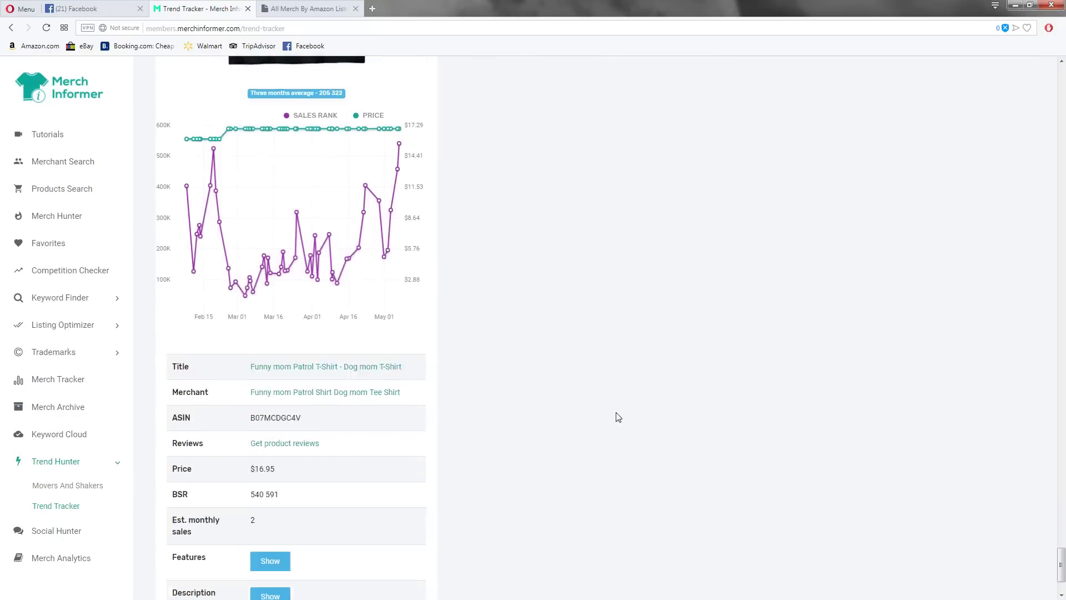
pyautogui.scroll(-2, 618, 418)
pyautogui.click(517, 539)
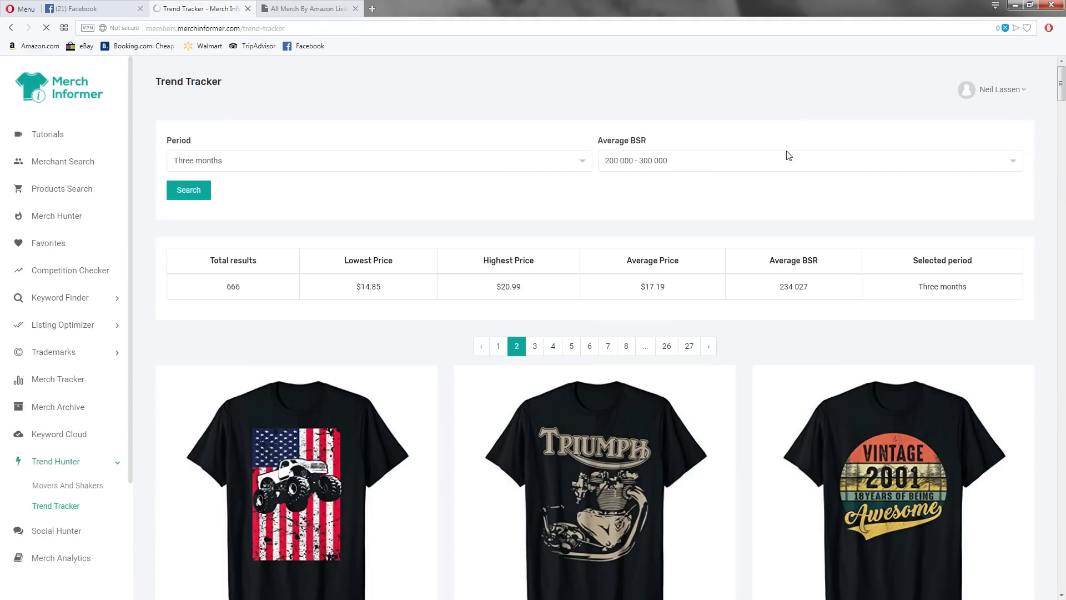
# View the Amazon listing for the "New Triumph Engine Motorcycle Cycling TShirt" in a separate tab, and close it
pyautogui.scroll(-4, 751, 217)
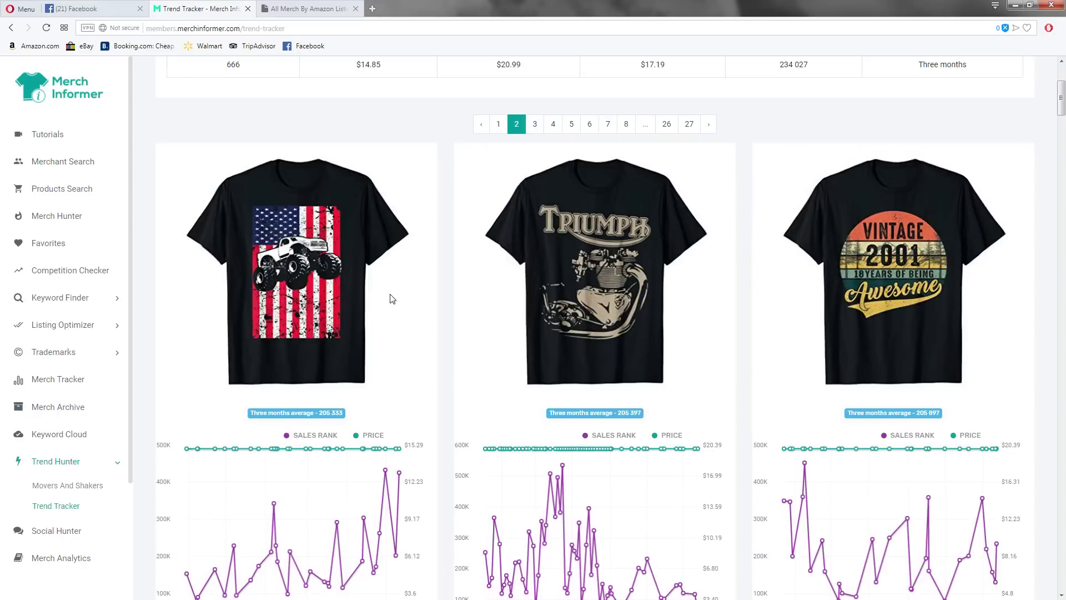
pyautogui.scroll(-4, 614, 338)
pyautogui.scroll(2, 622, 143)
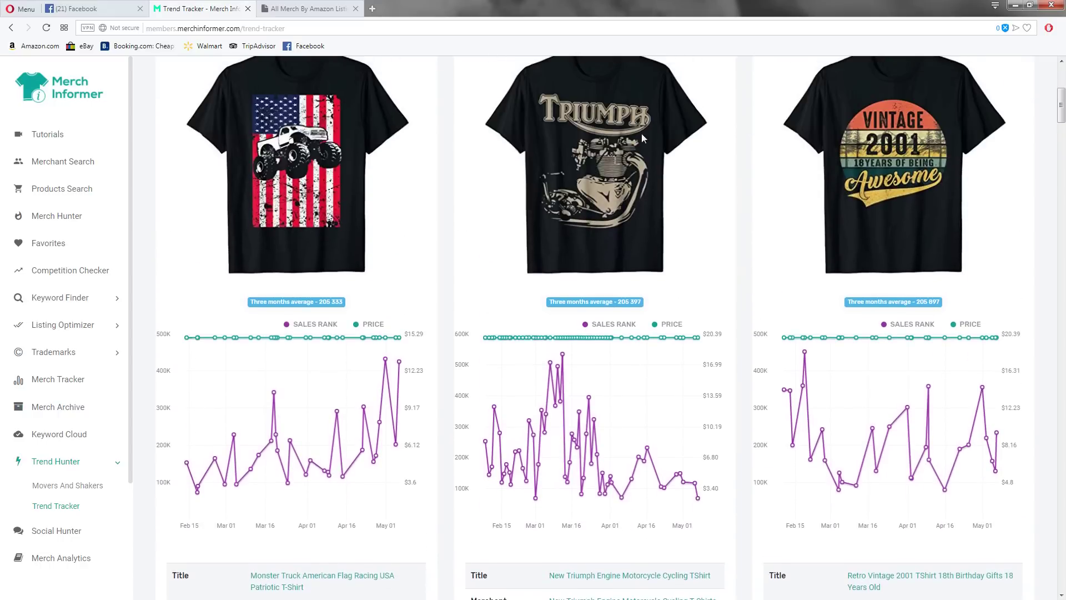
pyautogui.scroll(-4, 641, 134)
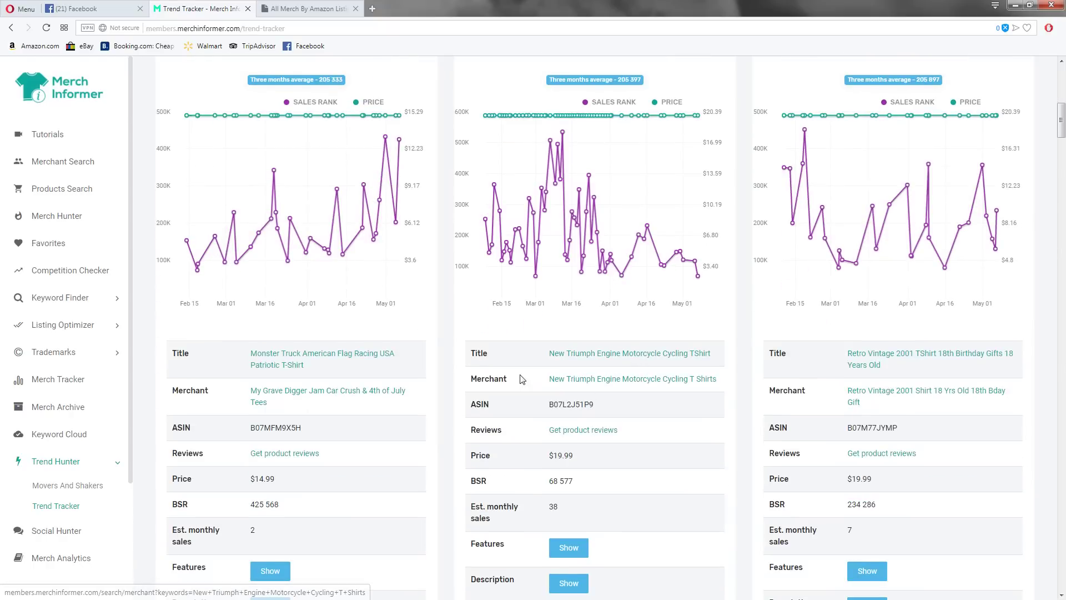
pyautogui.middleClick(592, 362)
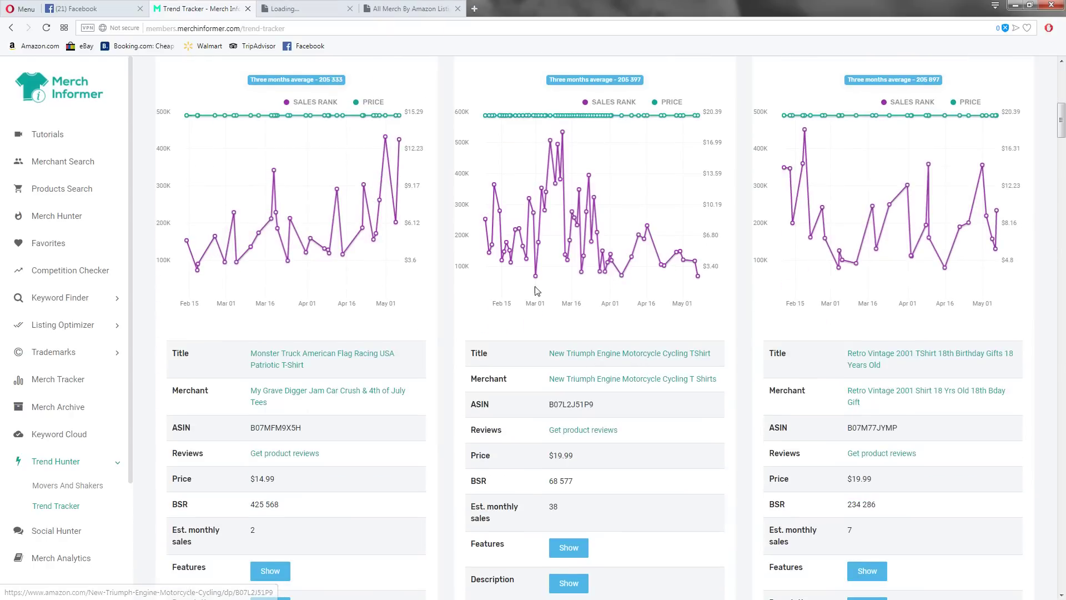
pyautogui.click(300, 8)
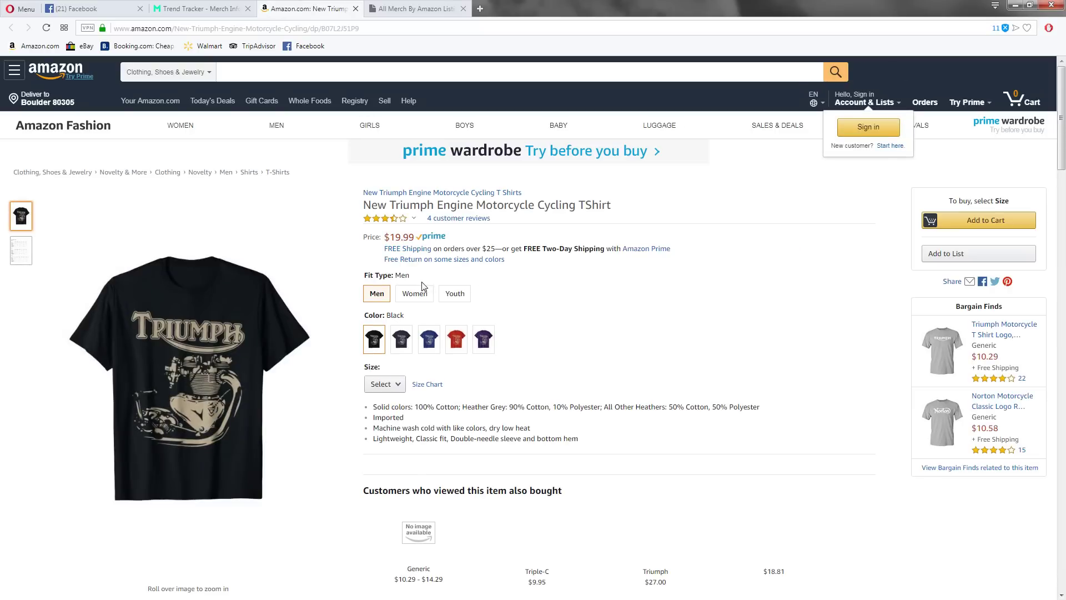
pyautogui.click(355, 8)
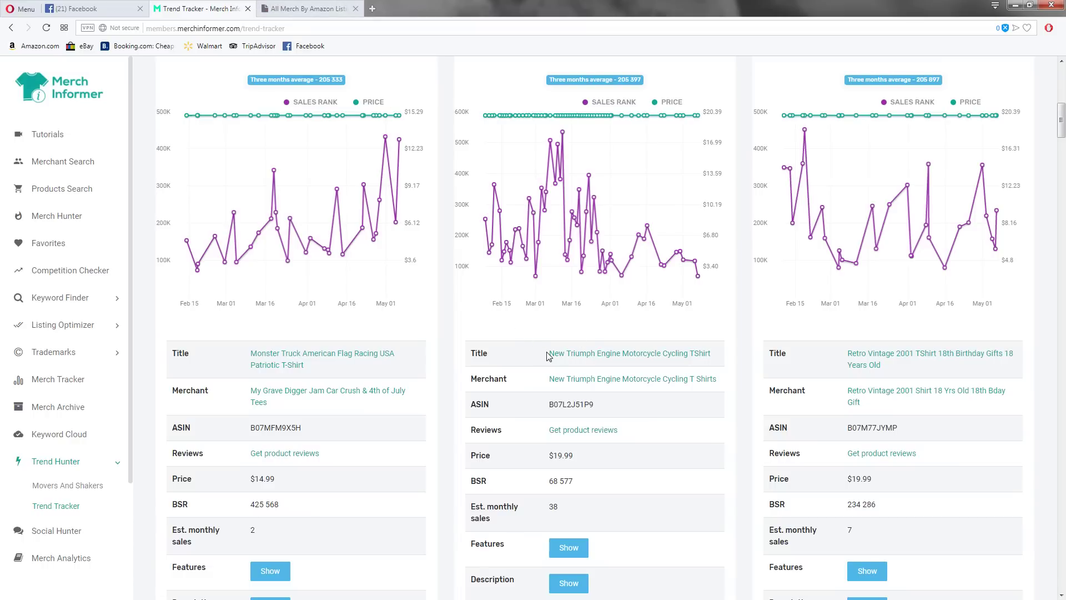
# Examine the shirt designs, sales rank charts and estimated monthly sales on page 2 for niche ideas
pyautogui.scroll(4, 881, 257)
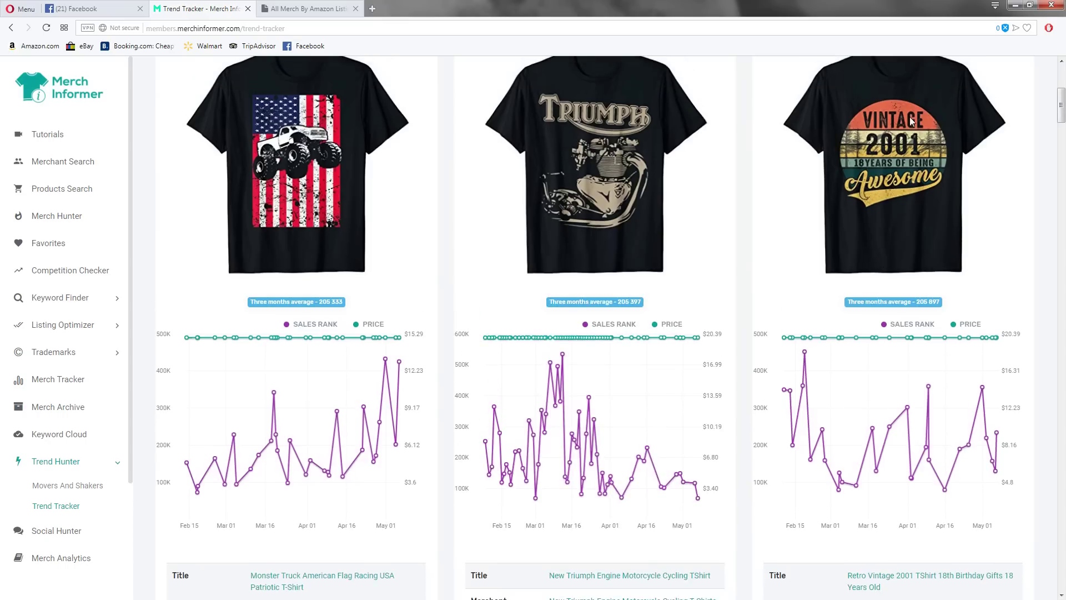
pyautogui.scroll(-13, 927, 238)
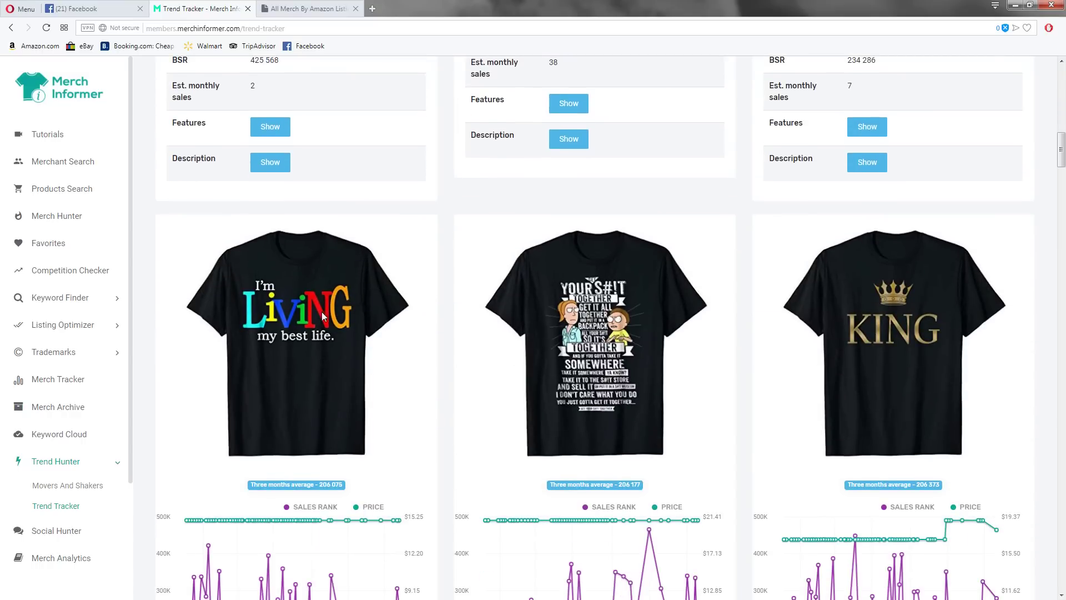
pyautogui.scroll(-6, 677, 333)
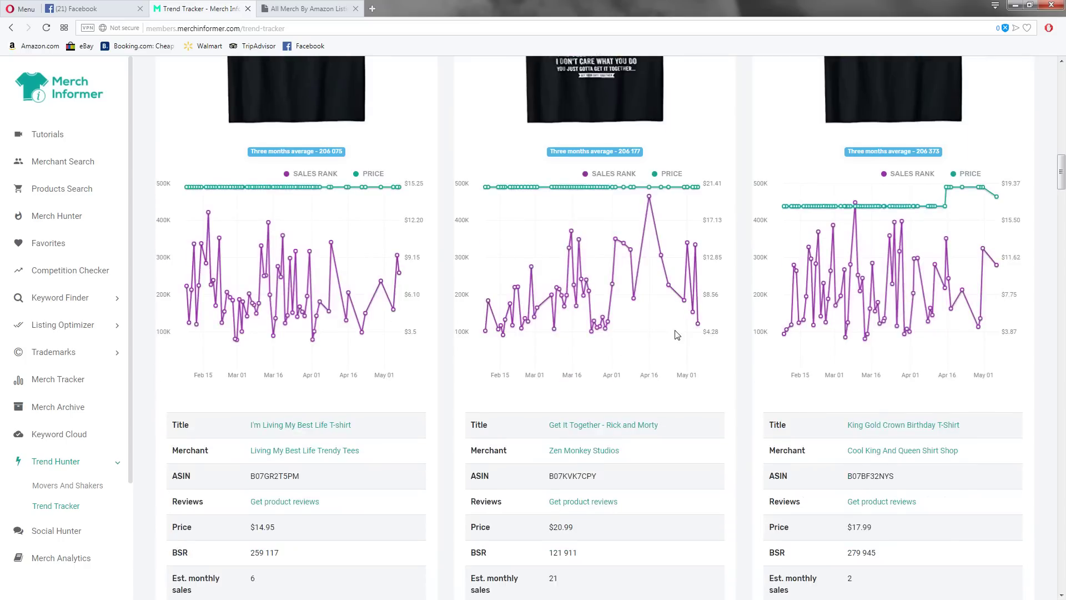
pyautogui.scroll(4, 756, 350)
pyautogui.scroll(-12, 785, 305)
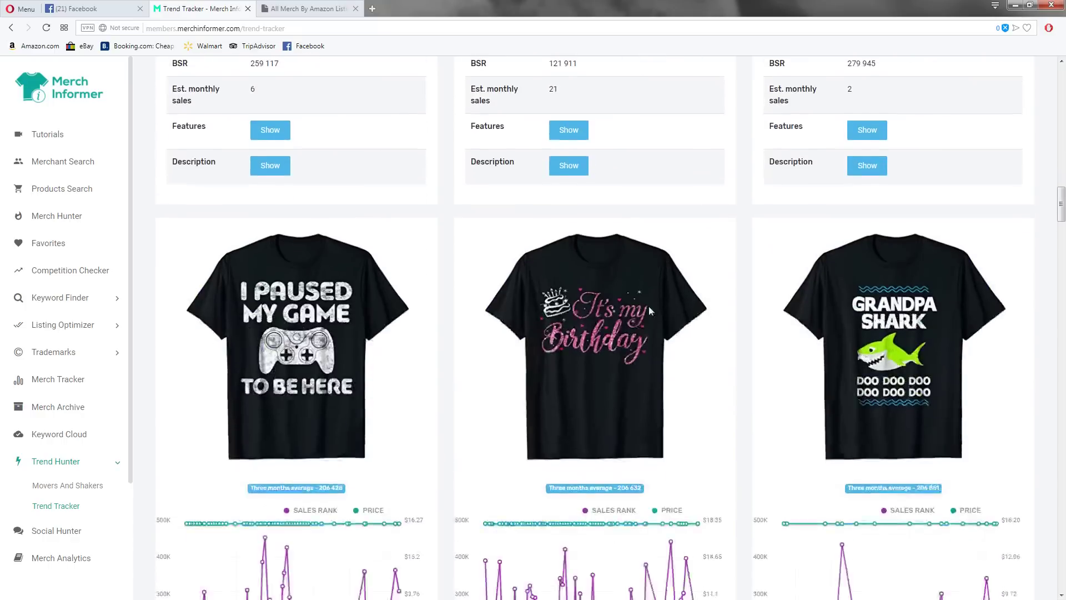
pyautogui.scroll(-3, 650, 310)
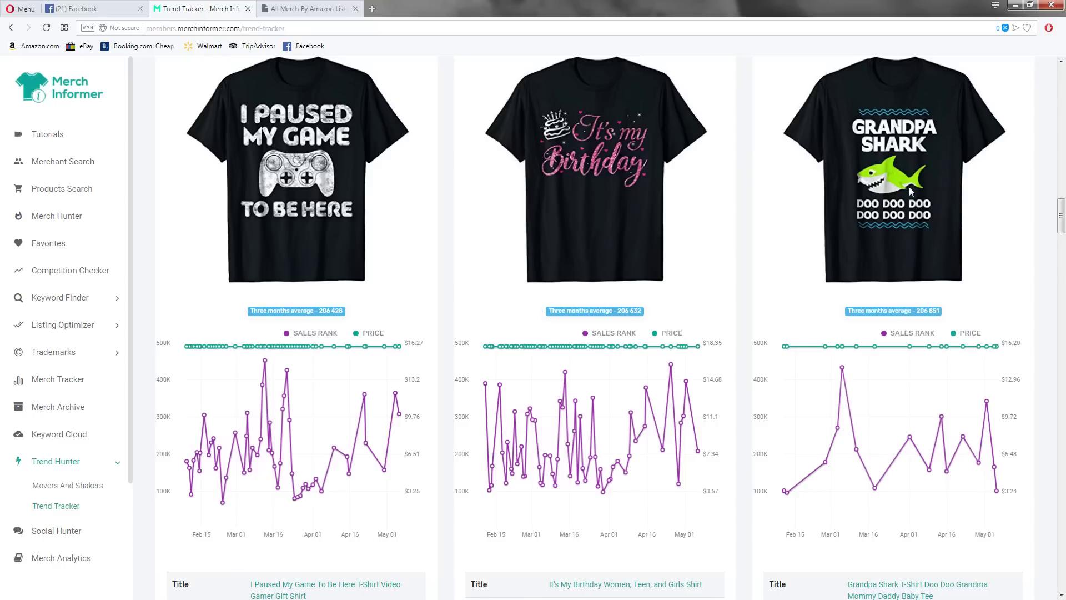
pyautogui.scroll(-10, 650, 213)
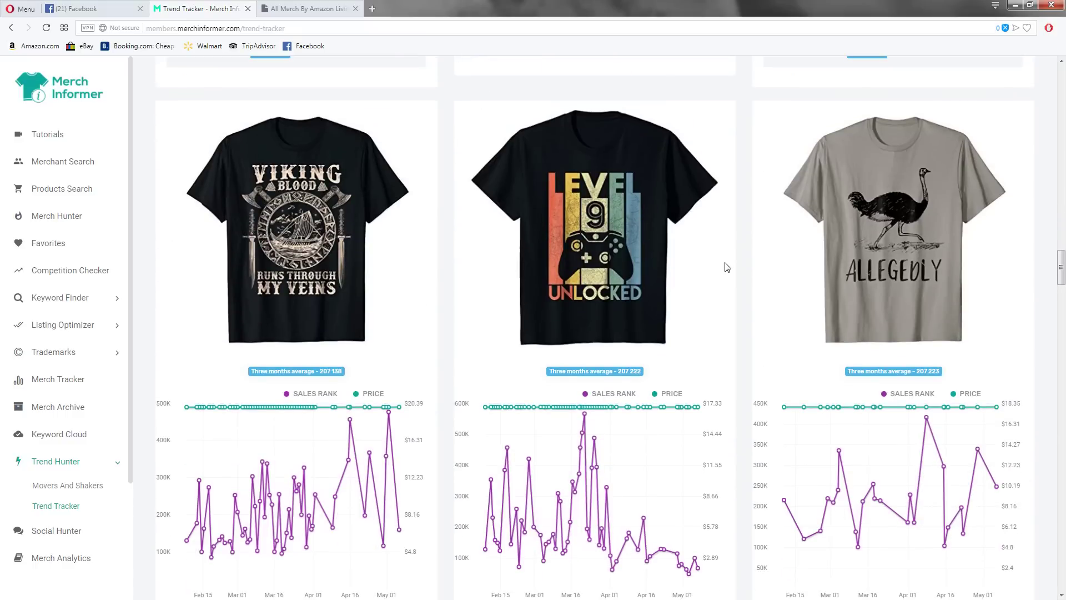
pyautogui.scroll(-10, 737, 295)
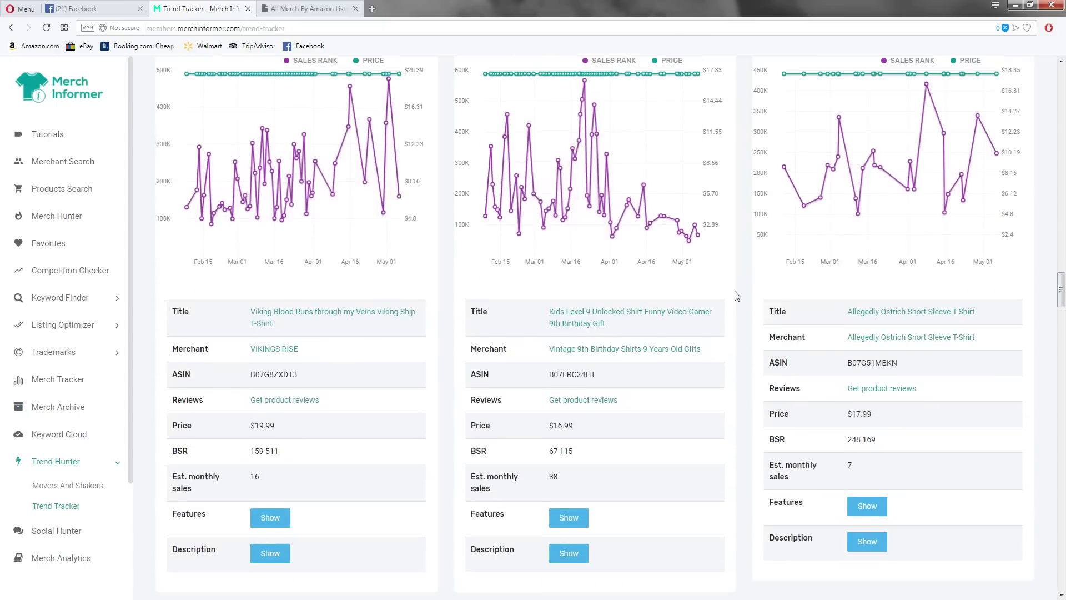
pyautogui.scroll(-2, 737, 296)
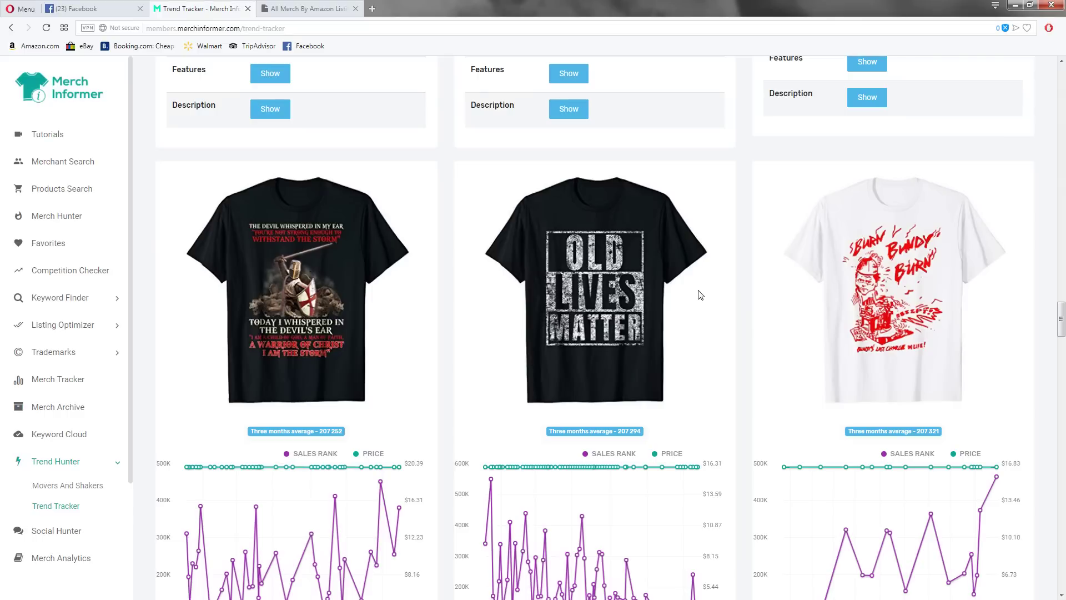
pyautogui.scroll(-2, 686, 305)
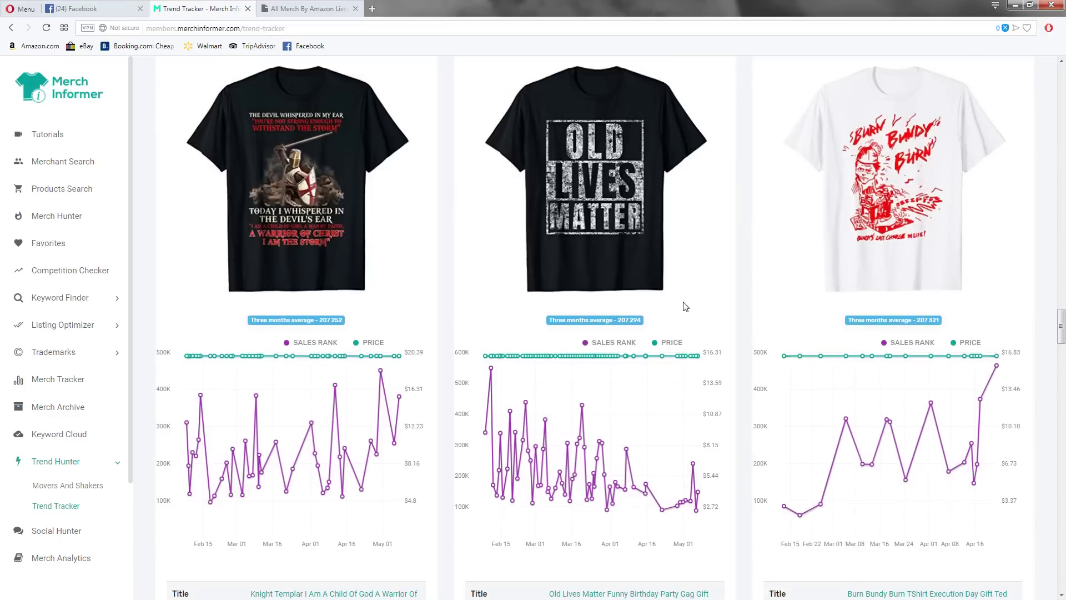
pyautogui.scroll(-10, 687, 306)
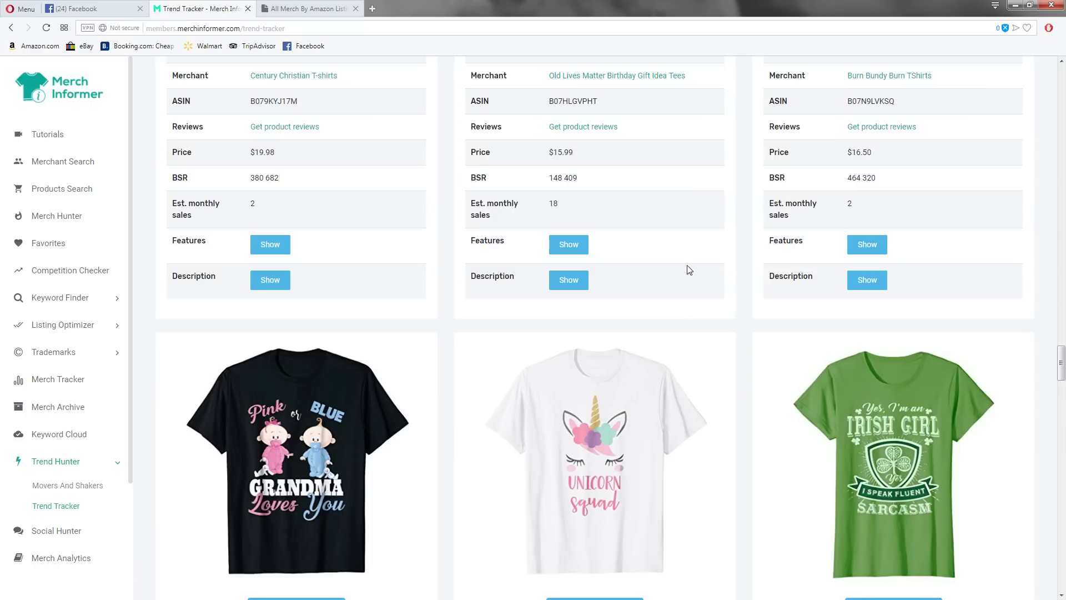
# Search Merch by Amazon T-shirts for "all you need is mead" on the All Merch By Amazon Listings page
pyautogui.click(333, 7)
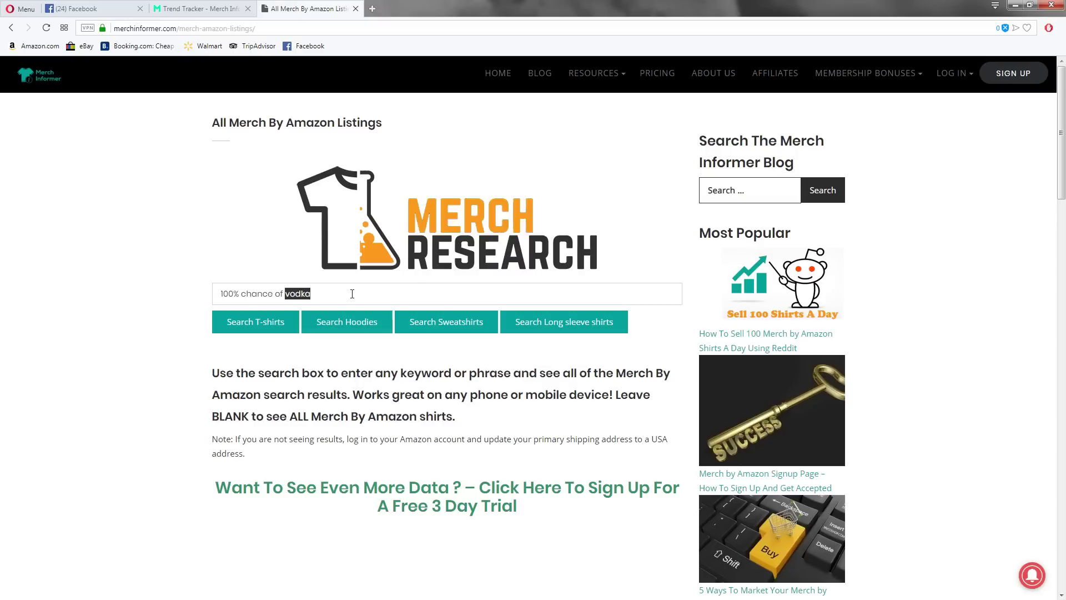
pyautogui.moveTo(312, 294); pyautogui.dragTo(173, 298)
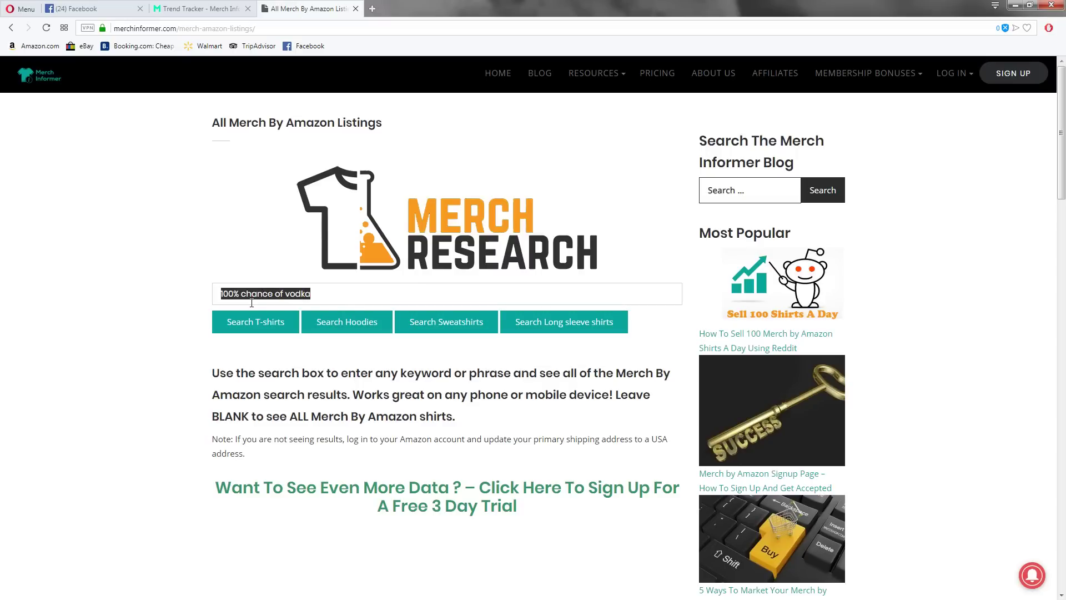
pyautogui.write('all you need')
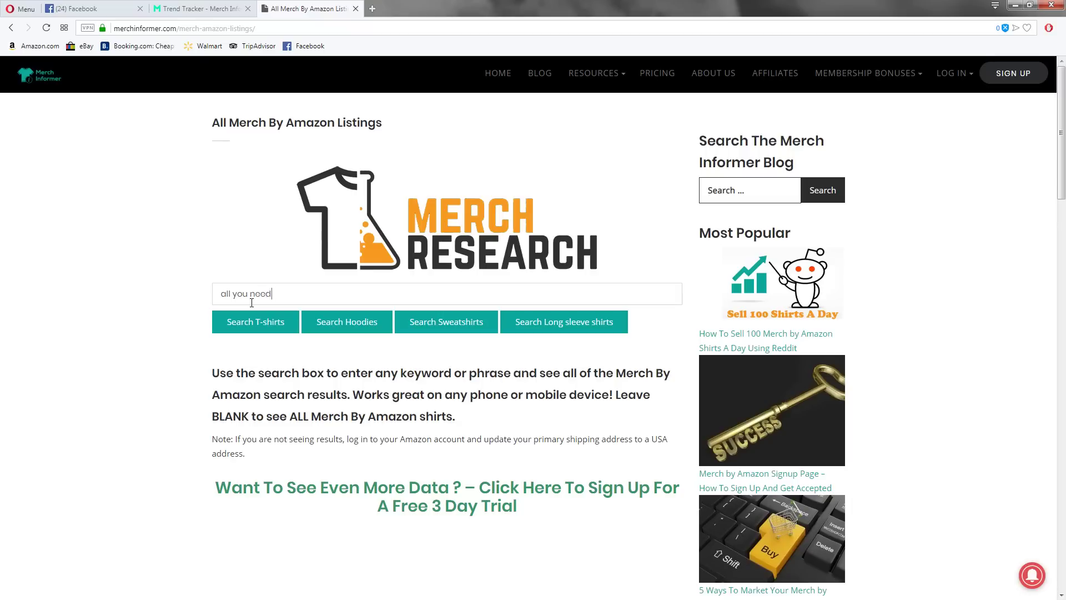
pyautogui.write(' is mead')
pyautogui.click(266, 327)
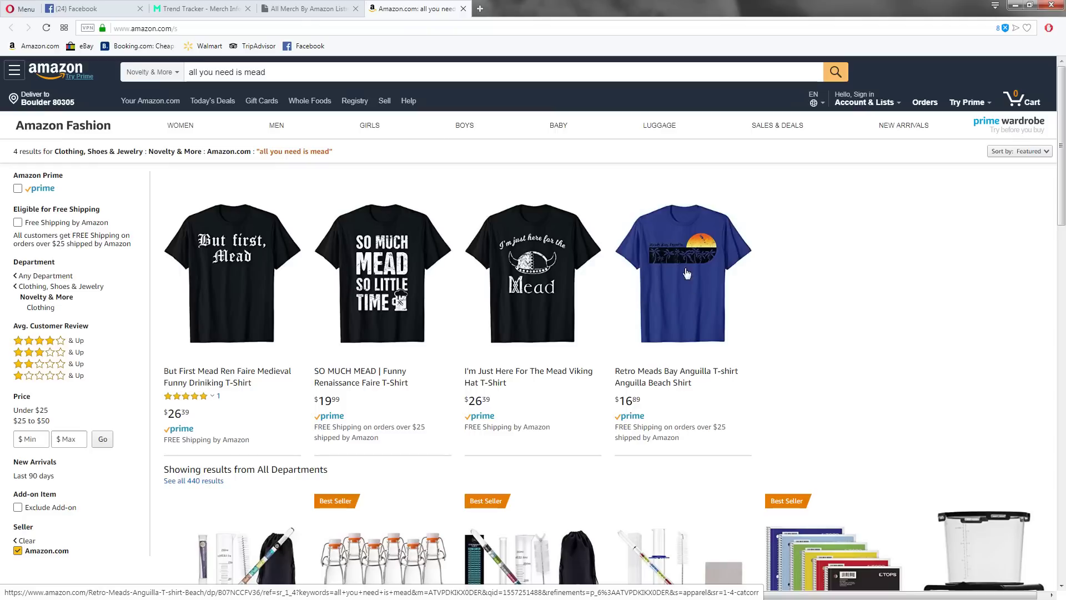
# Check the "Retro Meads Bay Anguilla T-shirt" listing in a separate tab, close it, and highlight the search phrase above the results
pyautogui.middleClick(681, 316)
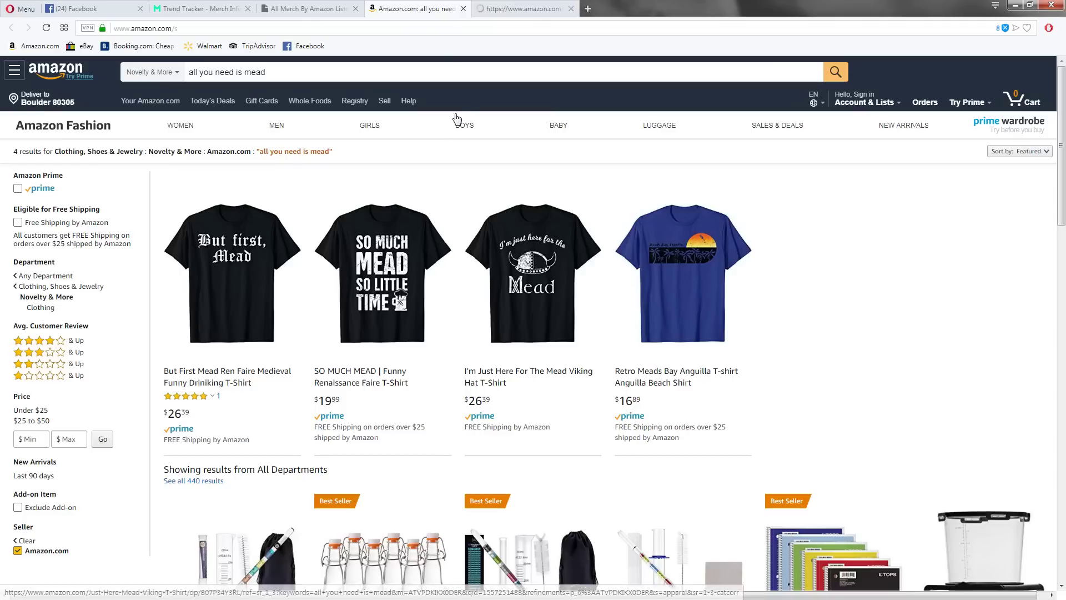
pyautogui.click(491, 9)
pyautogui.moveTo(257, 335)
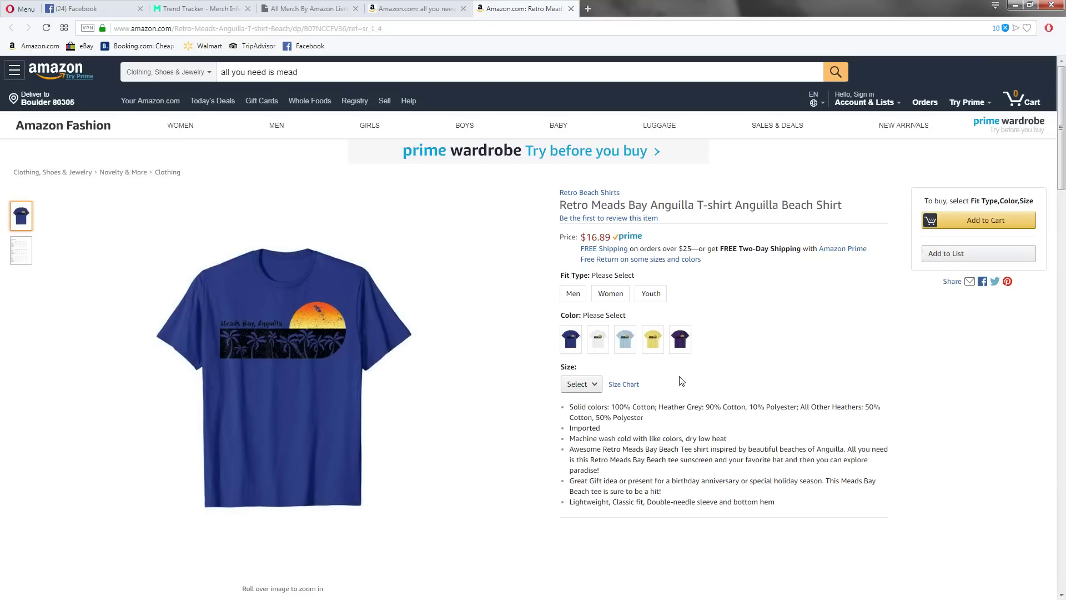
pyautogui.scroll(-10, 681, 381)
pyautogui.scroll(10, 595, 369)
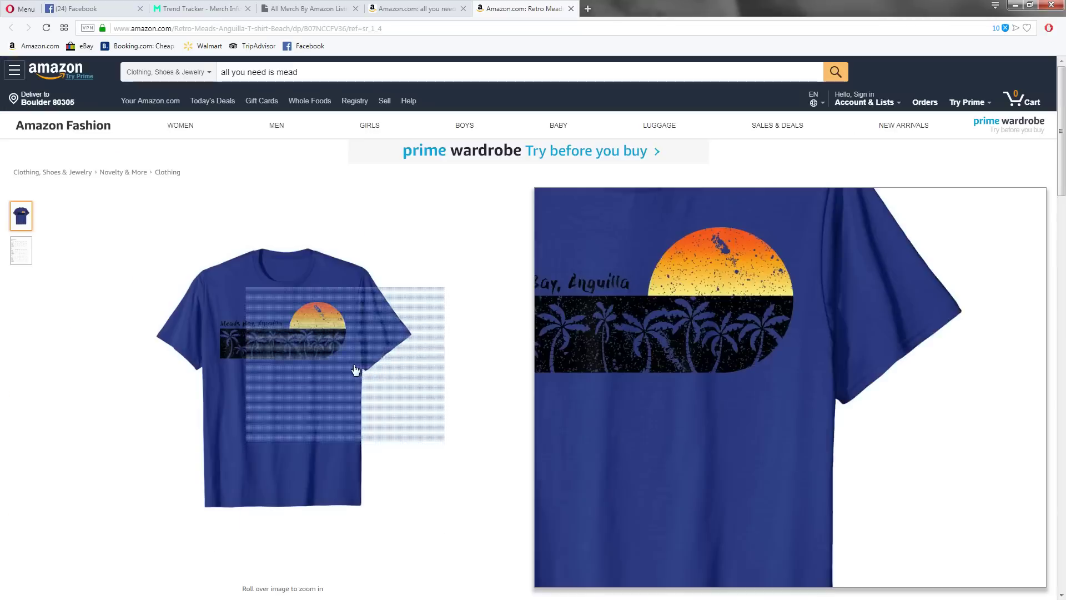
pyautogui.click(571, 9)
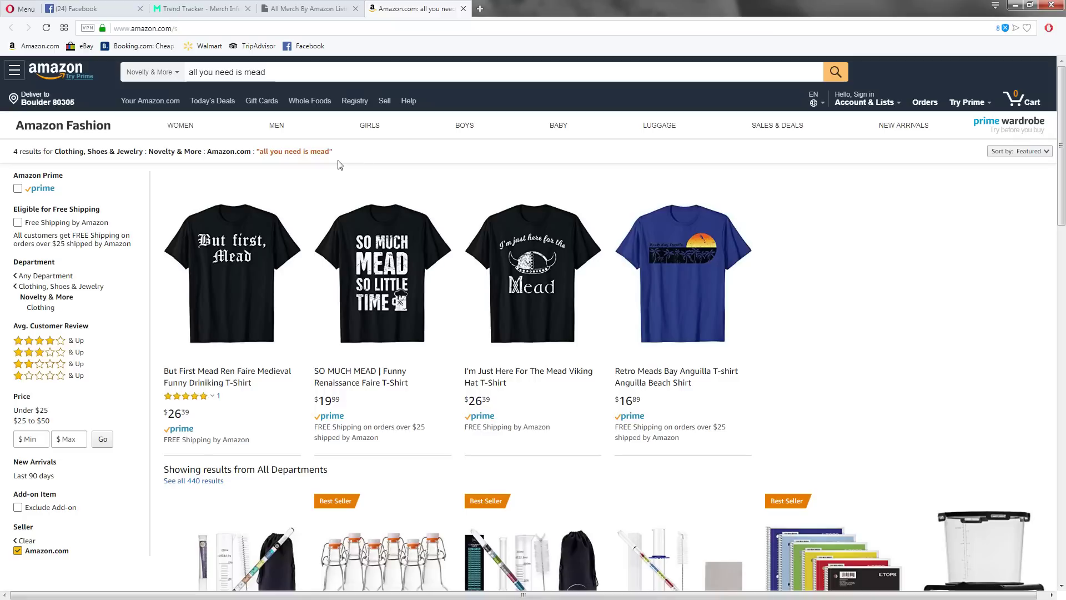
pyautogui.moveTo(335, 151); pyautogui.dragTo(261, 153)
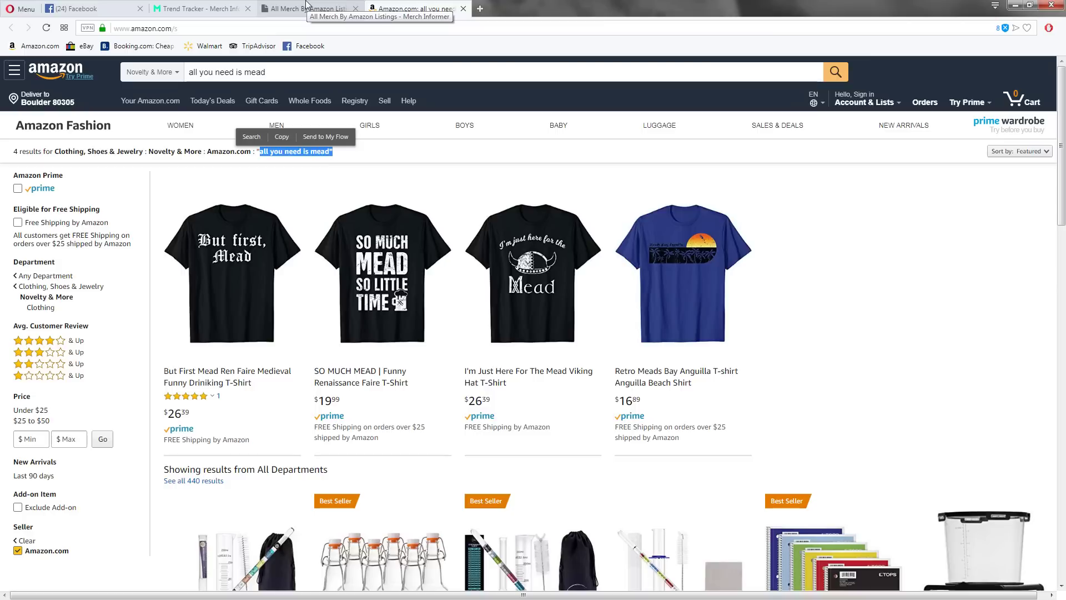
# Return to Trend Tracker and examine the remaining shirt designs, sales rank charts and estimated monthly sales on page 2
pyautogui.click(208, 10)
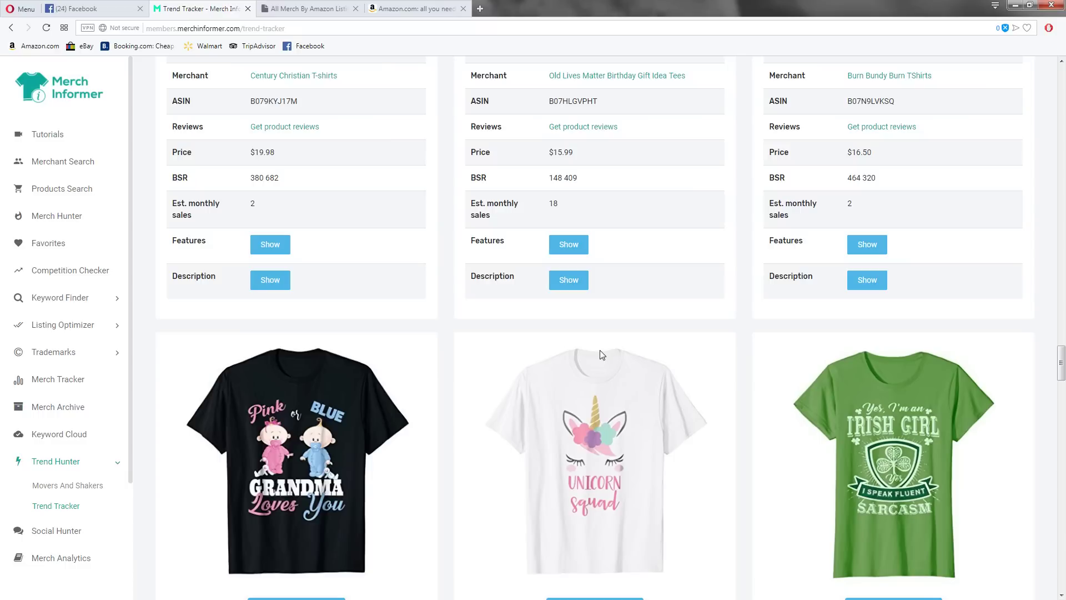
pyautogui.scroll(-10, 601, 354)
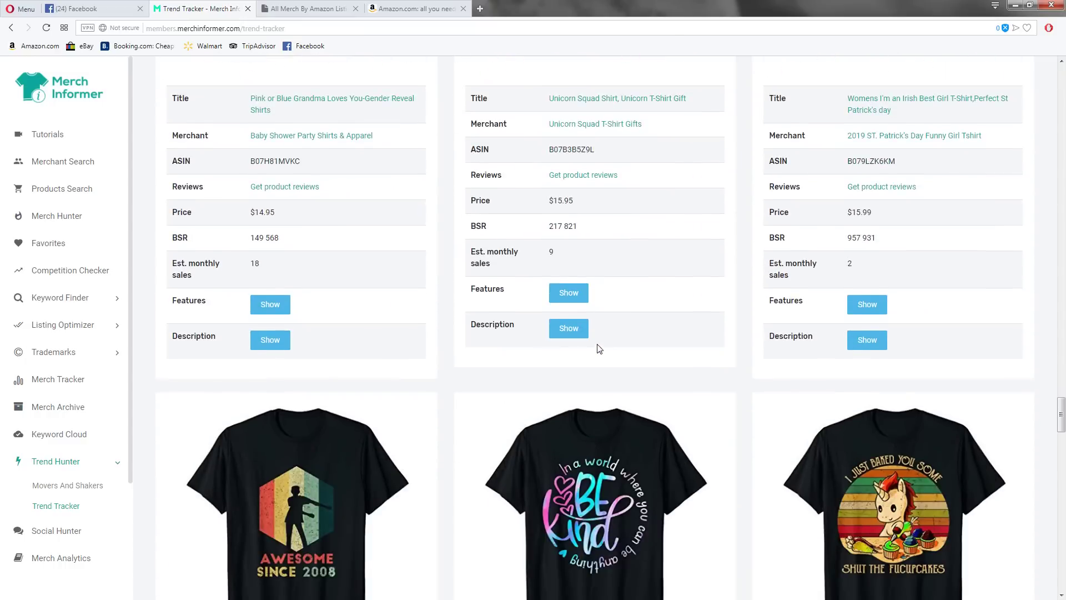
pyautogui.scroll(-4, 599, 348)
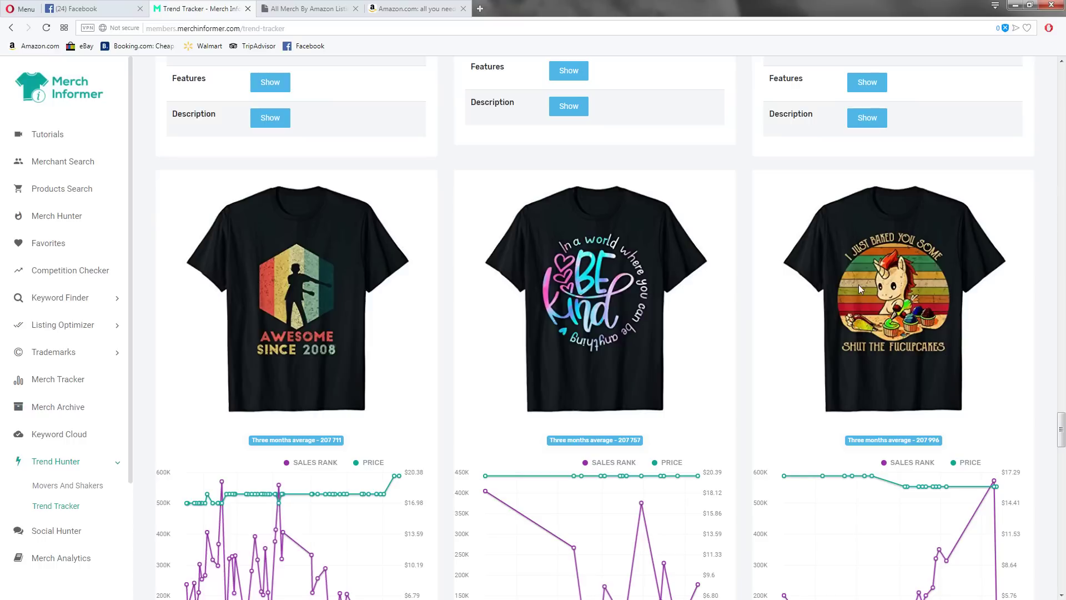
pyautogui.scroll(-10, 859, 284)
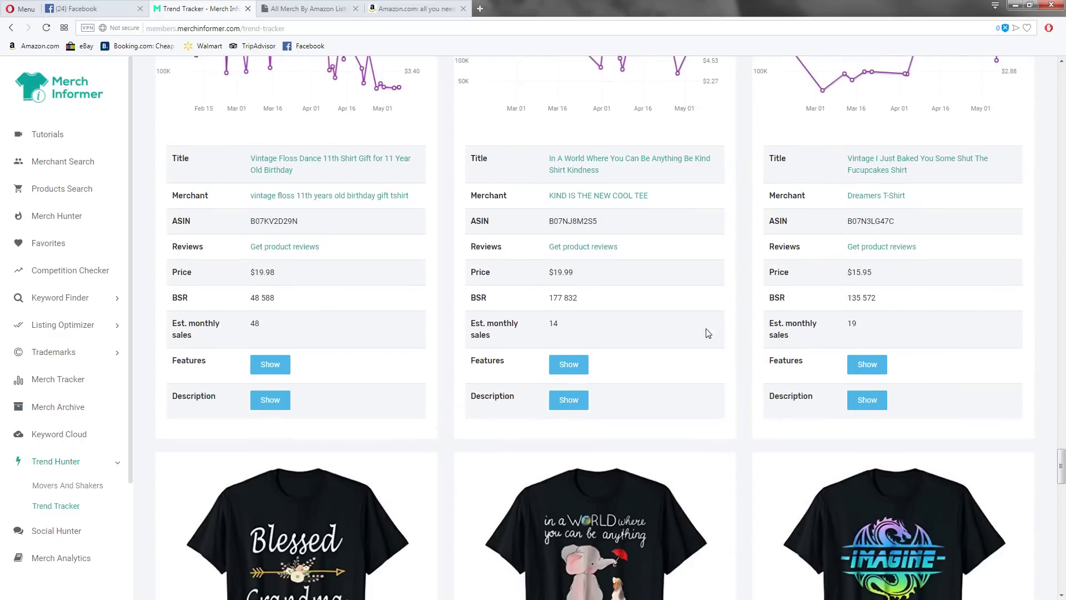
pyautogui.scroll(-4, 708, 333)
pyautogui.scroll(-10, 735, 341)
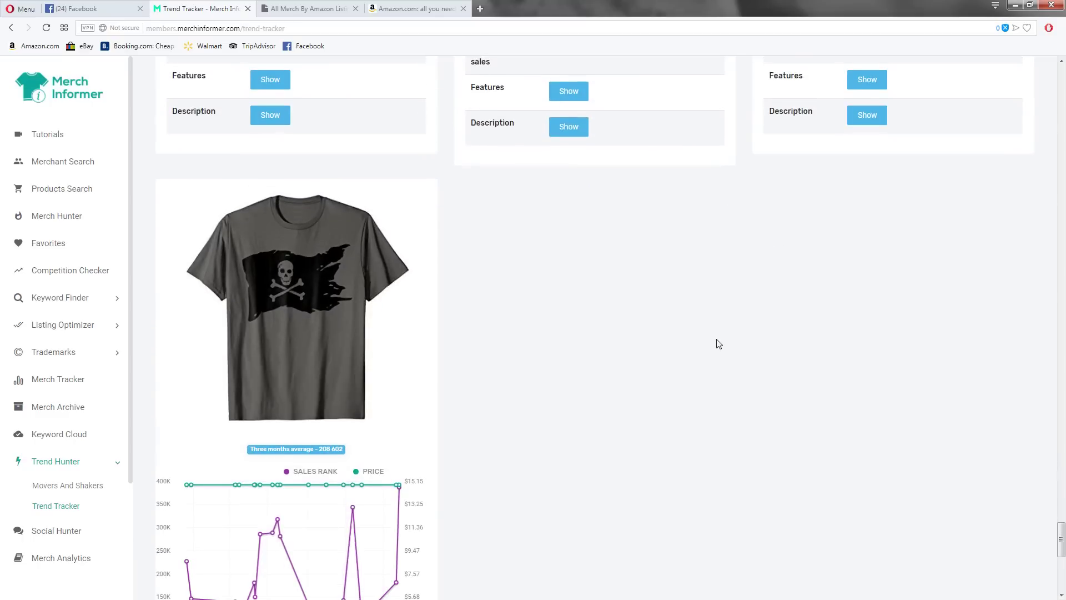
pyautogui.scroll(-9, 277, 303)
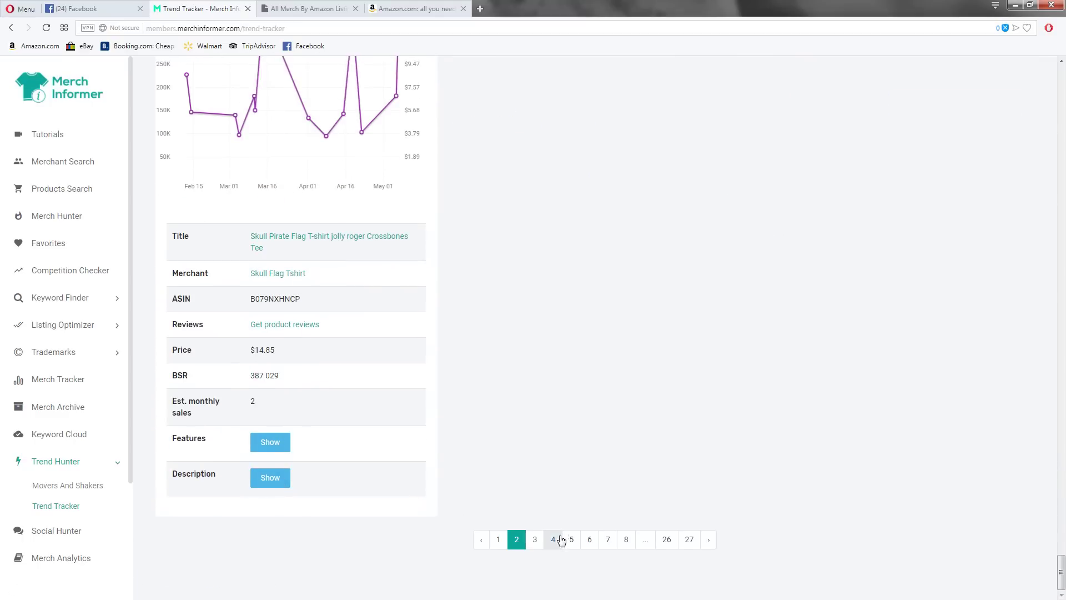
# Open page 3 of the Trend Tracker results and examine the first two rows of shirt designs with their sales data
pyautogui.click(534, 541)
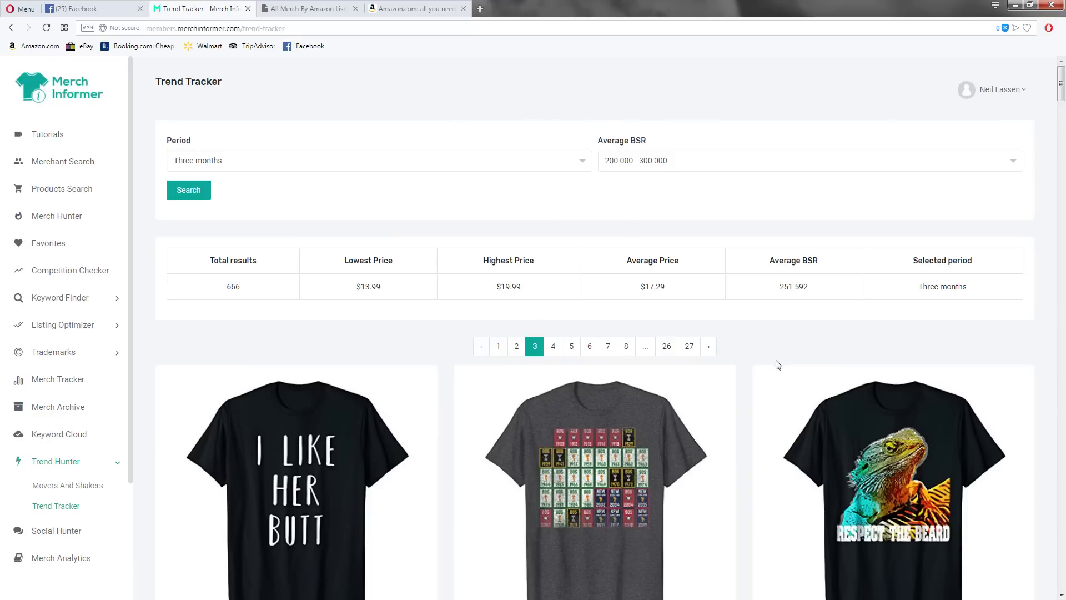
pyautogui.scroll(-4, 819, 350)
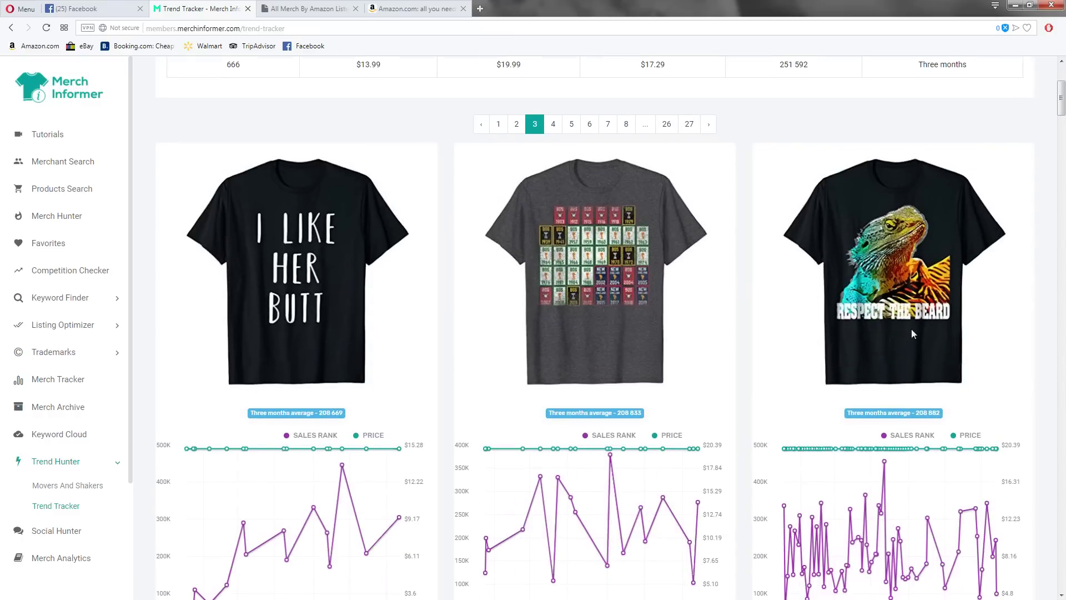
pyautogui.scroll(-2, 964, 372)
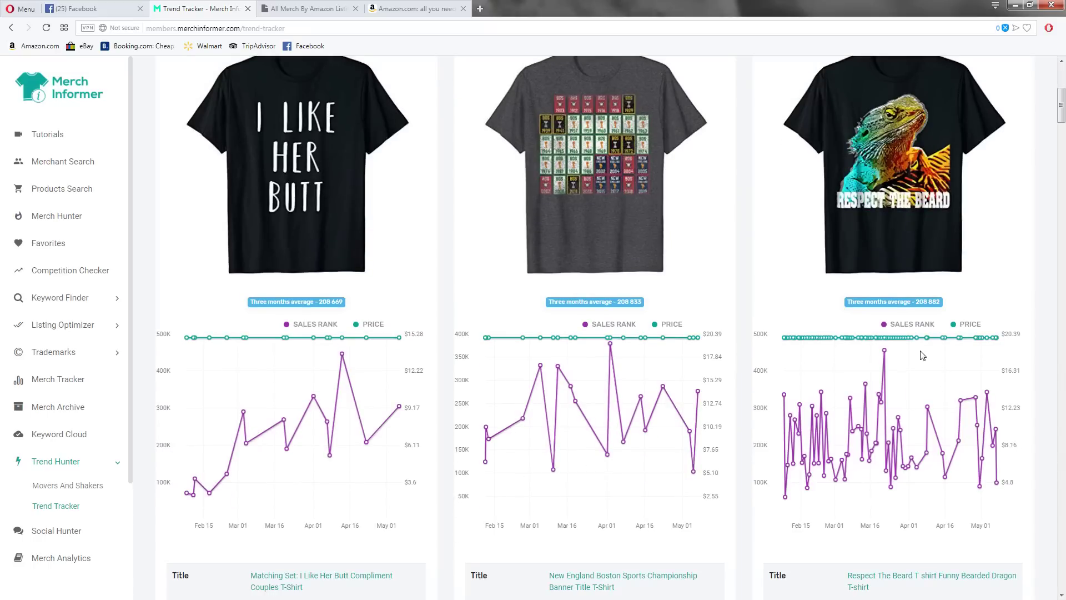
pyautogui.scroll(-10, 919, 353)
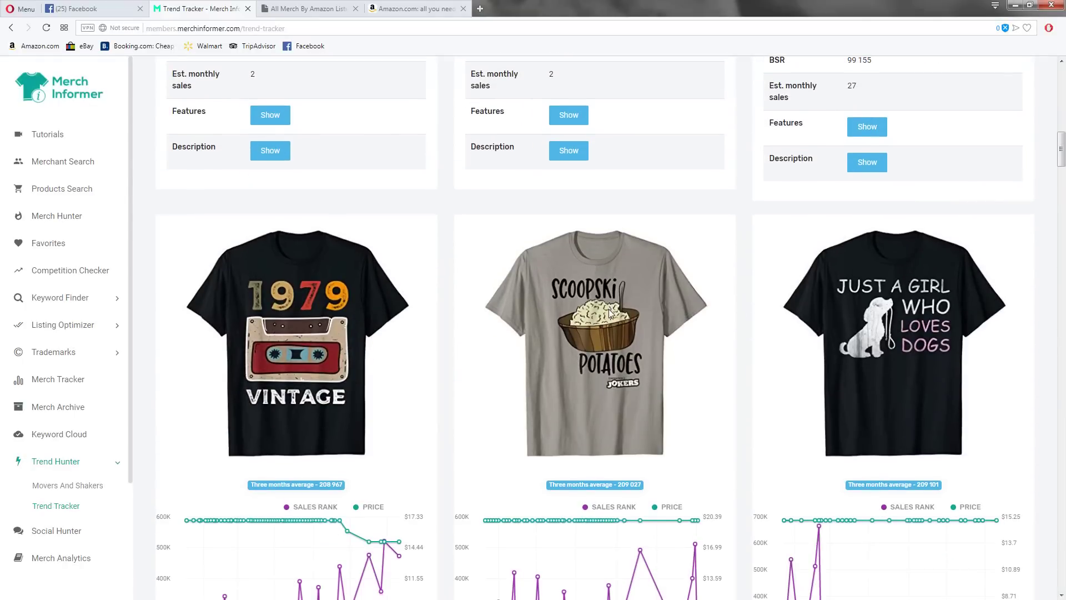
pyautogui.scroll(-6, 642, 361)
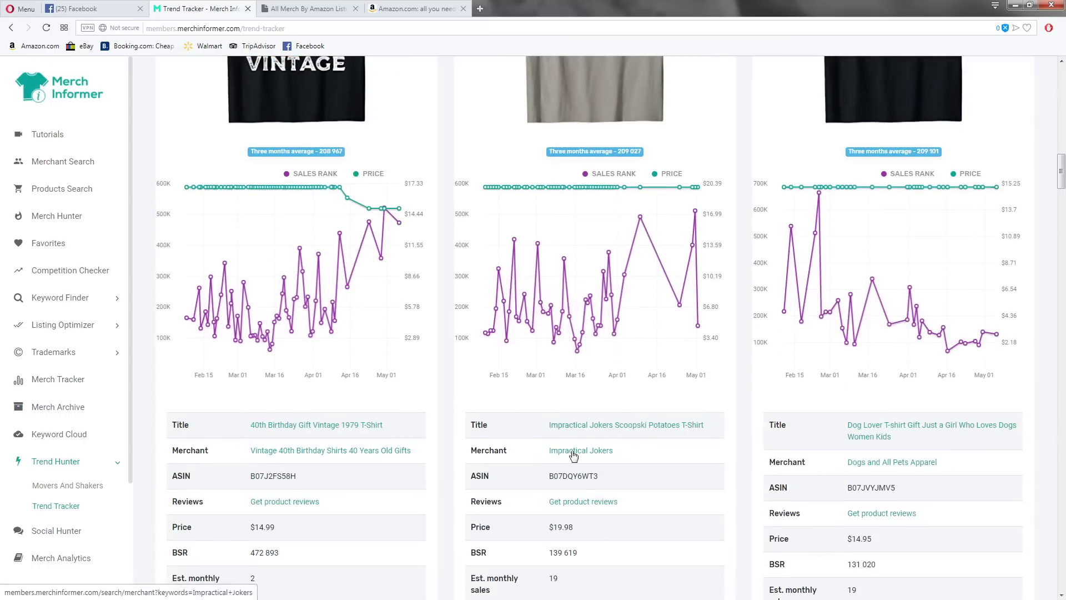
pyautogui.scroll(3, 599, 412)
pyautogui.scroll(1, 599, 412)
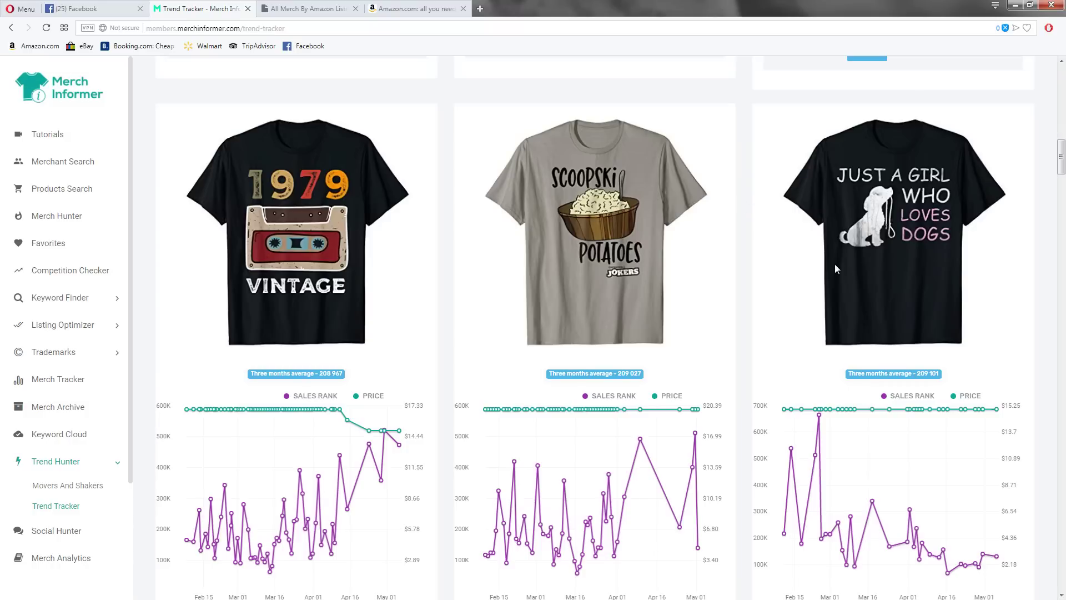
pyautogui.scroll(-5, 681, 254)
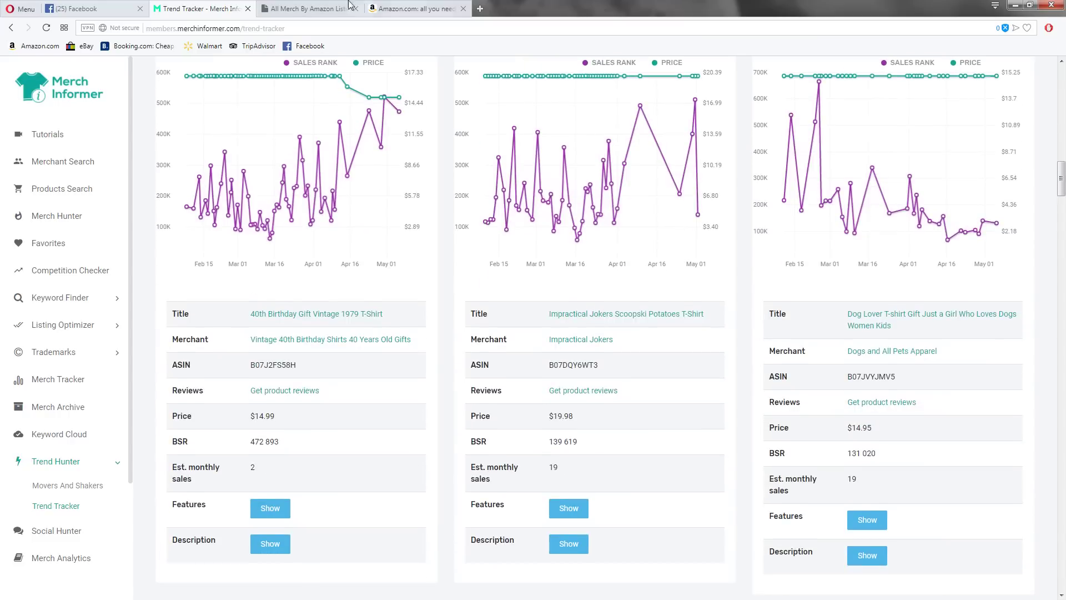
# Search Merch by Amazon T-shirts for "all I weed is love" on the All Merch By Amazon Listings page
pyautogui.click(351, 7)
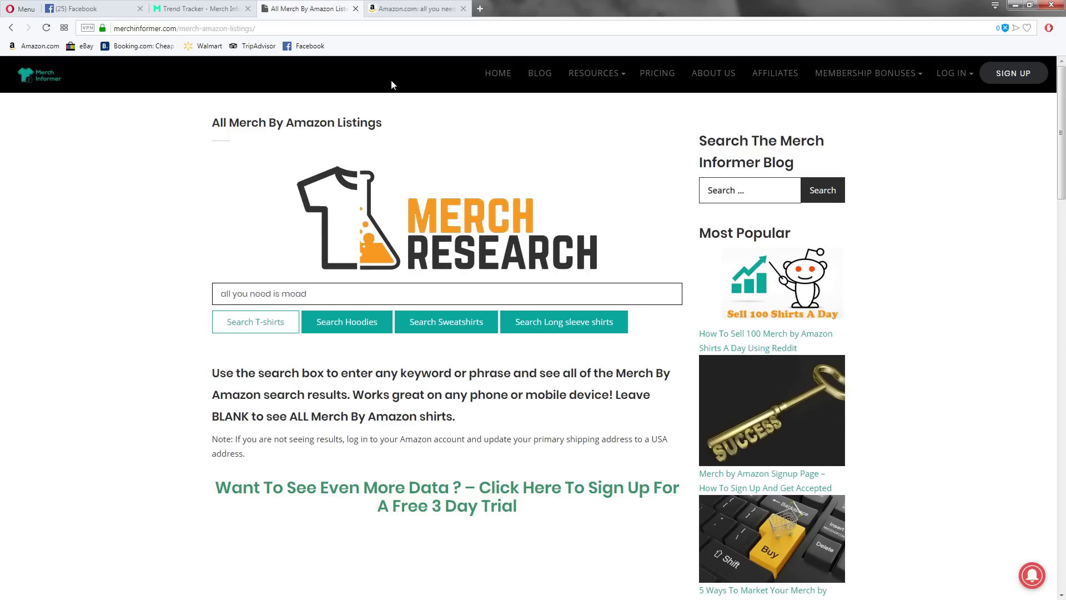
pyautogui.moveTo(364, 293); pyautogui.dragTo(187, 284)
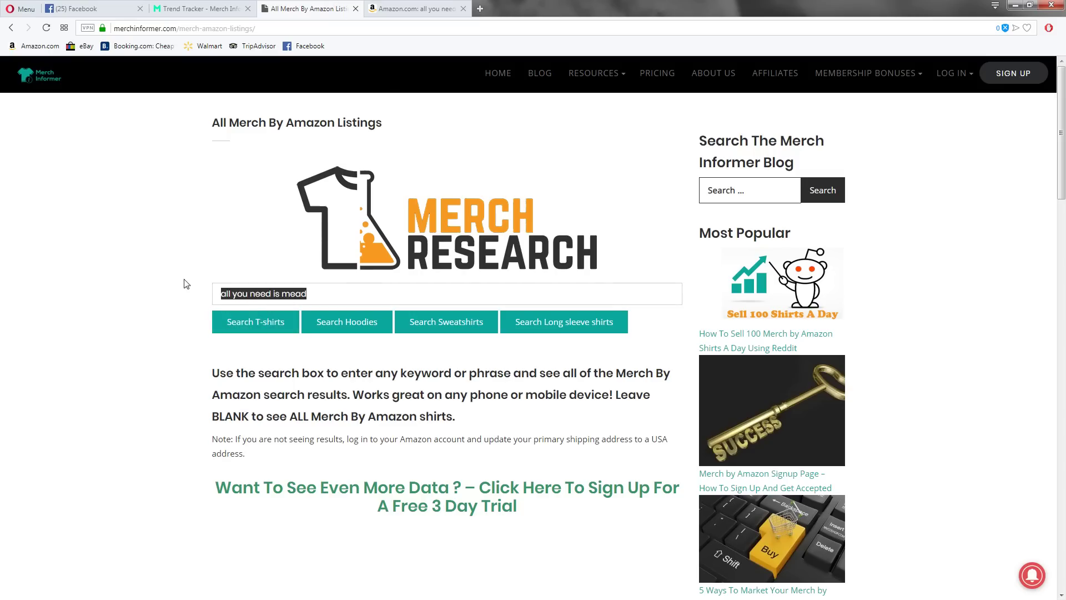
pyautogui.write('all I we')
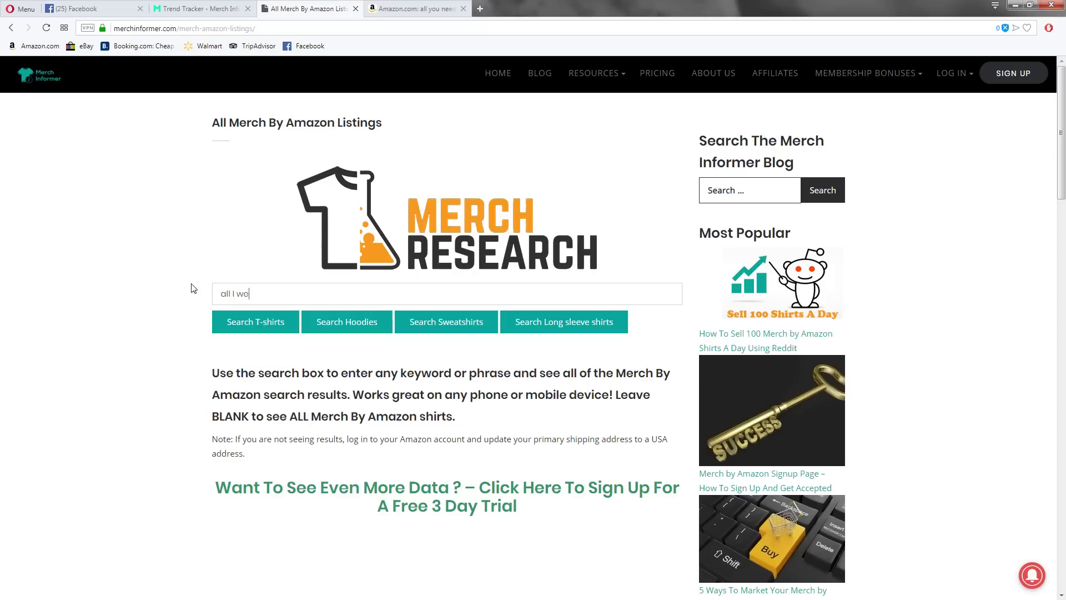
pyautogui.write('ed is love')
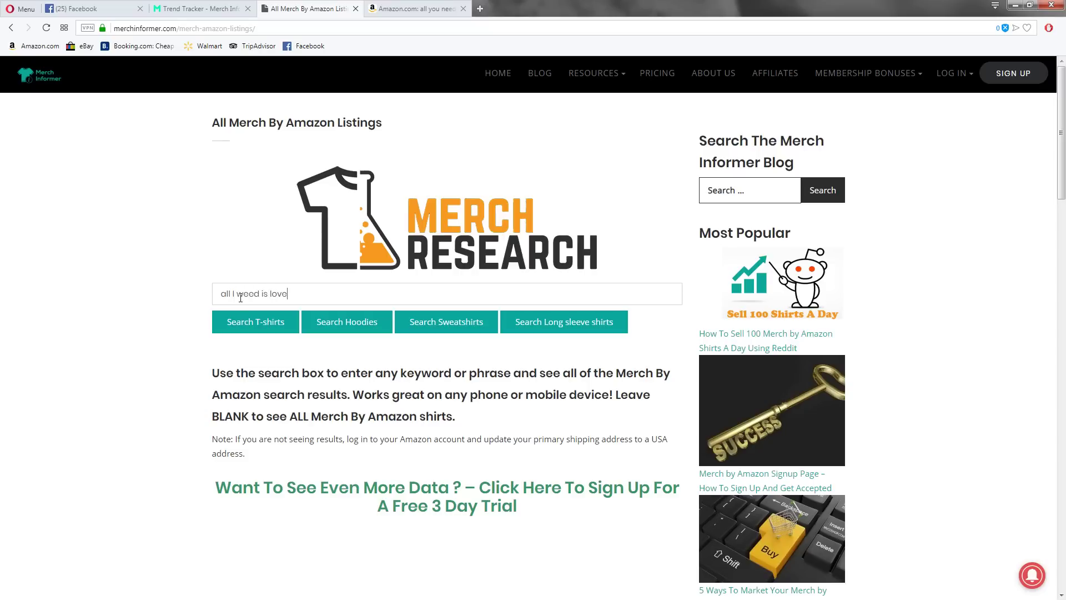
pyautogui.click(269, 325)
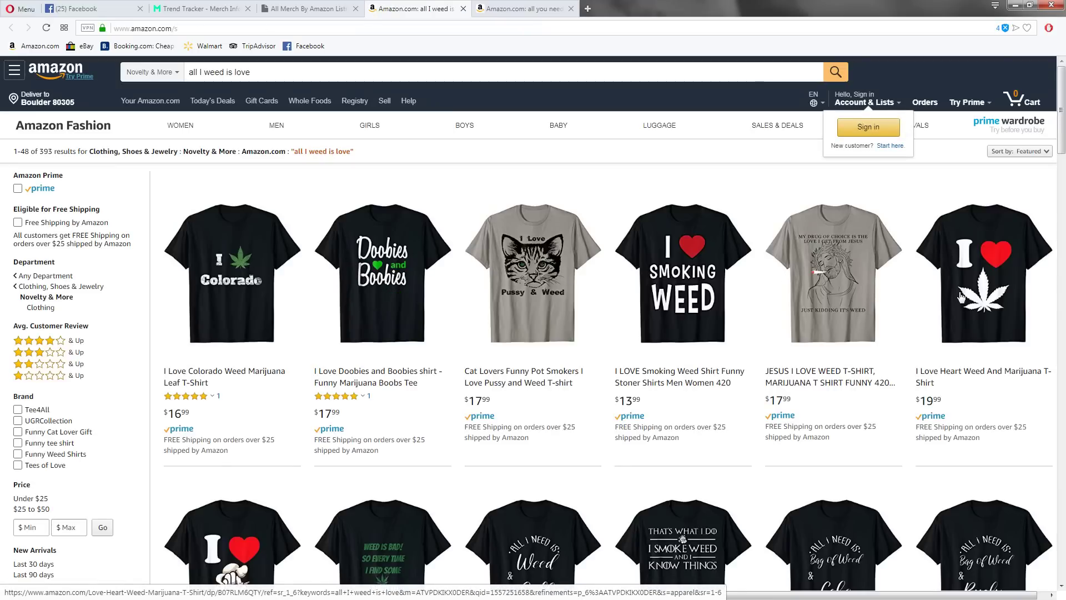
# Look through the Amazon results for "all I weed is love" to judge the competing shirt designs
pyautogui.scroll(-4, 805, 372)
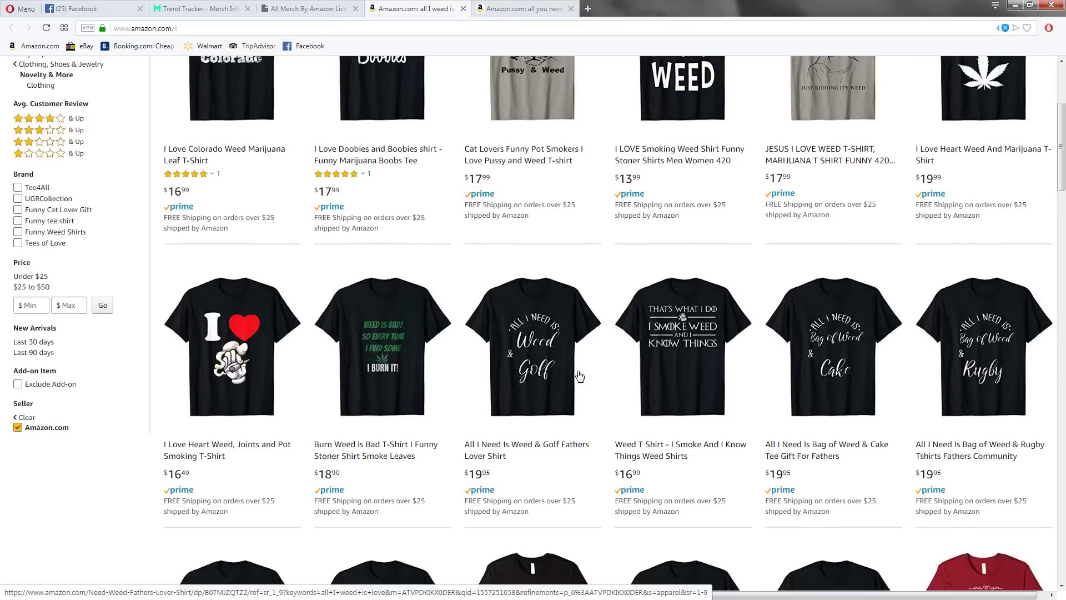
pyautogui.scroll(-6, 602, 366)
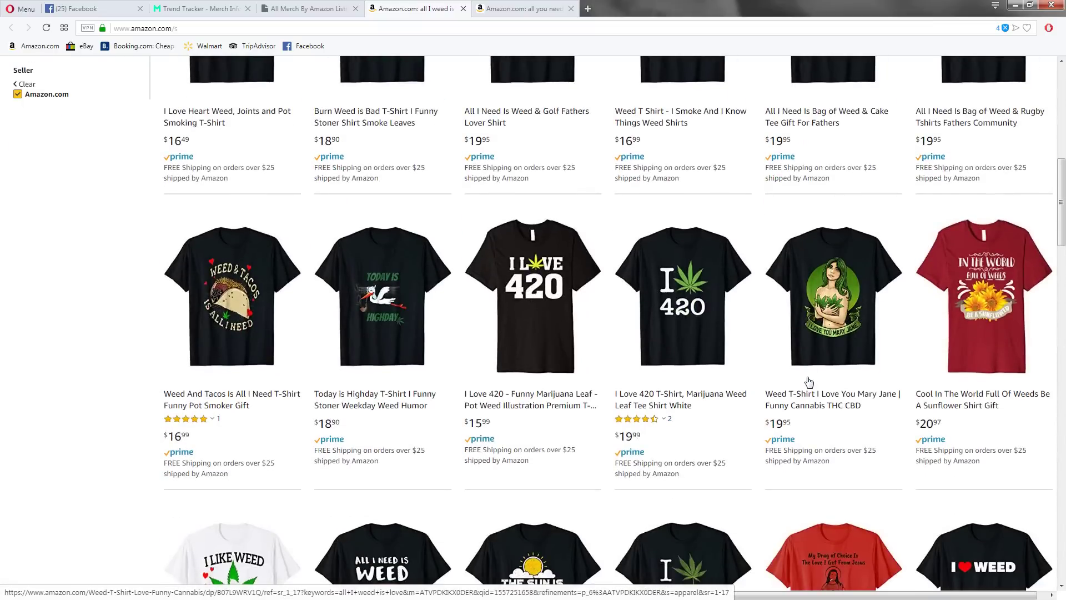
pyautogui.scroll(-6, 809, 382)
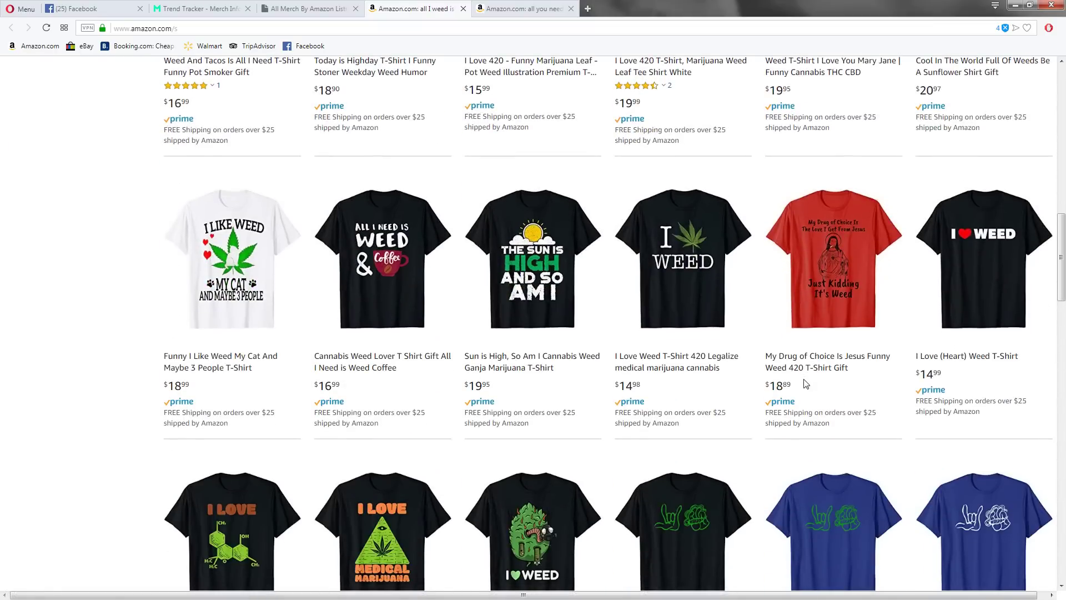
pyautogui.press('Home')
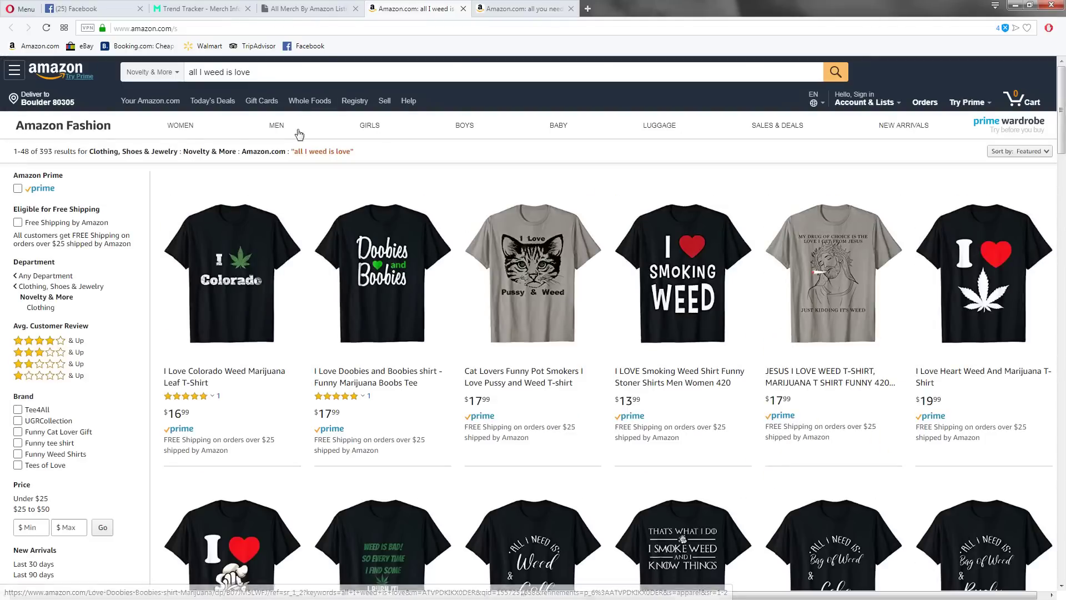
# Close both Amazon results tabs and clear the search phrase on the All Merch By Amazon Listings page
pyautogui.click(313, 12)
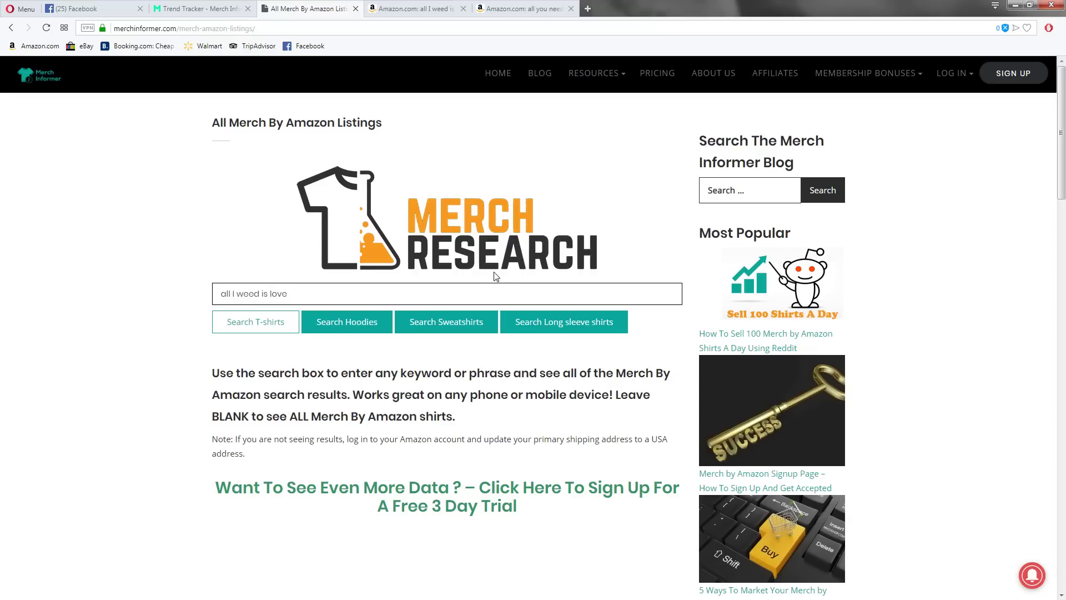
pyautogui.click(187, 5)
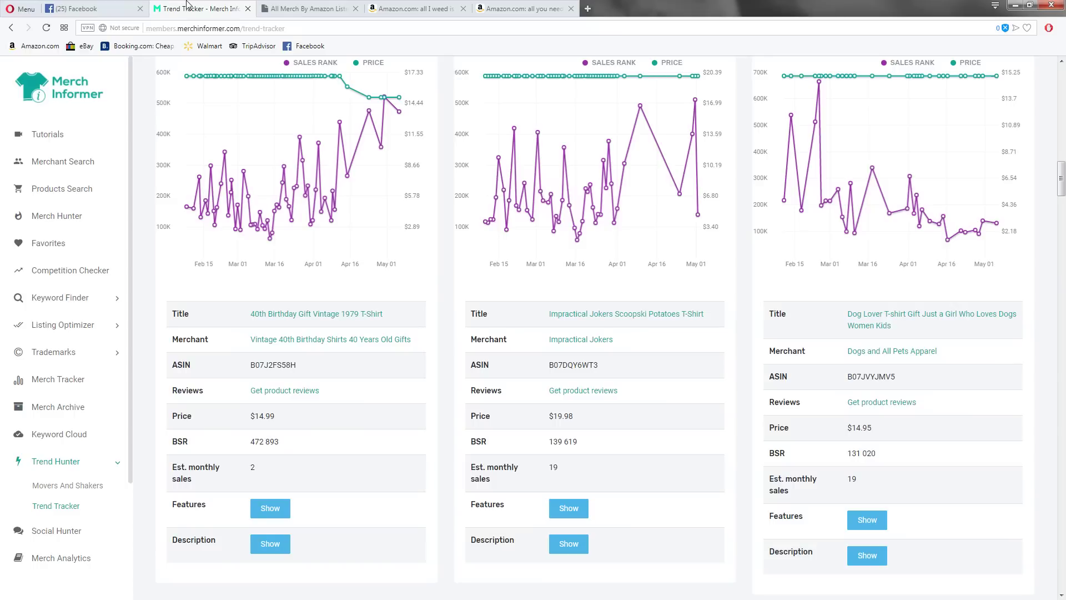
pyautogui.click(414, 8)
pyautogui.click(463, 8)
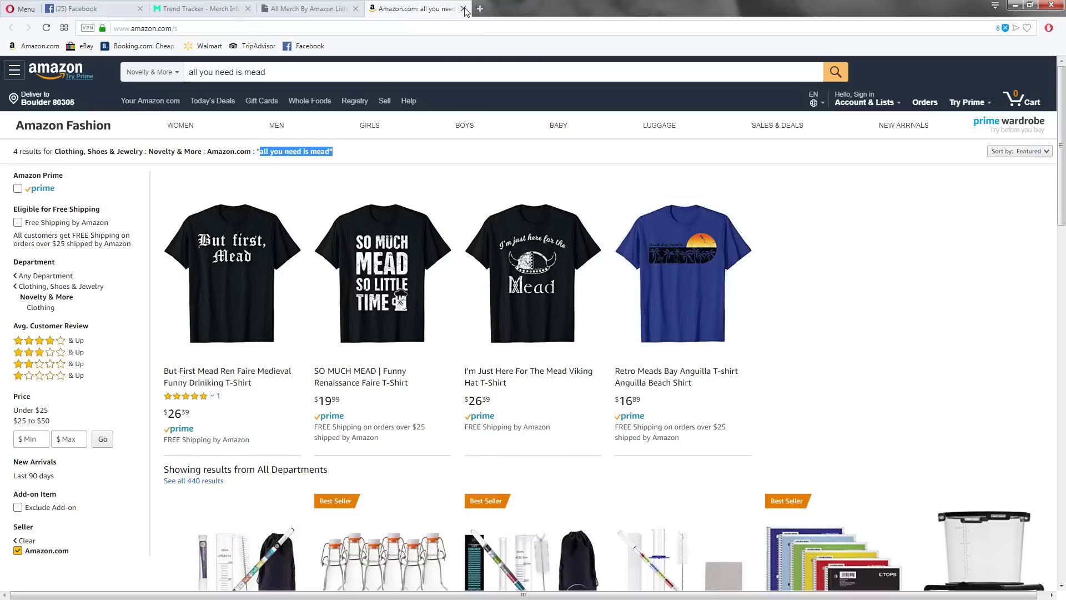
pyautogui.click(464, 8)
pyautogui.tripleClick(216, 293)
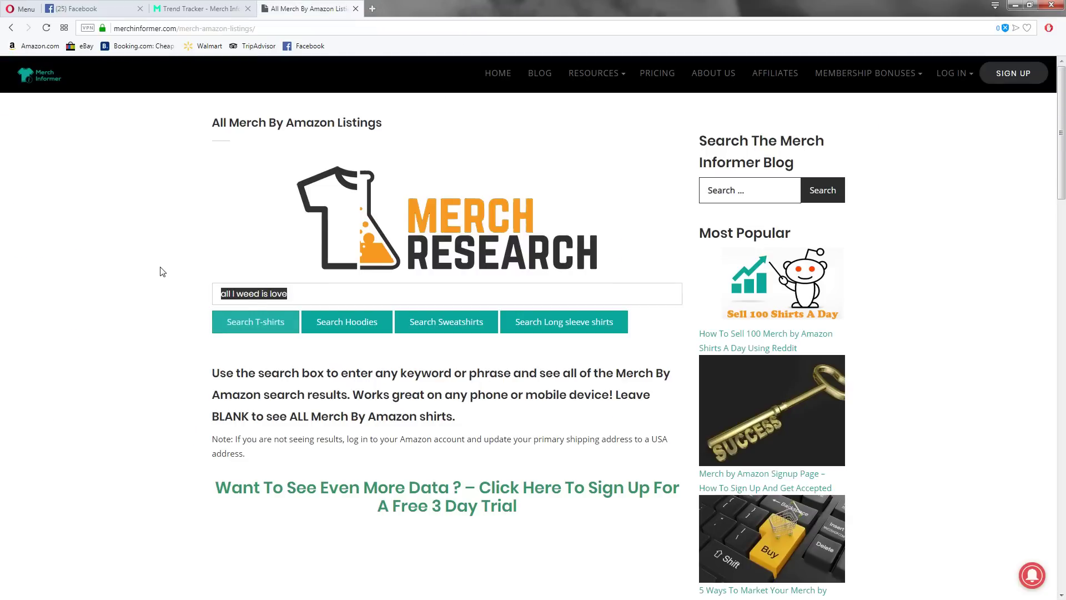
pyautogui.press('BackSpace')
# Return to Trend Tracker and examine the page 3 shirts from the 1979 cassette row down to the hunting and MAGA designs
pyautogui.click(244, 3)
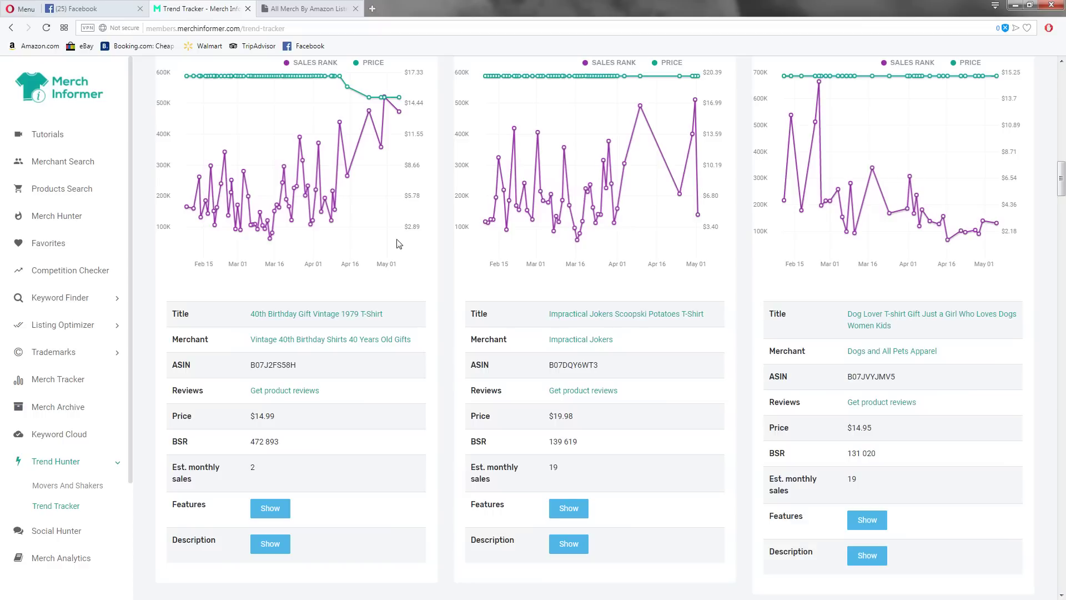
pyautogui.scroll(4, 491, 419)
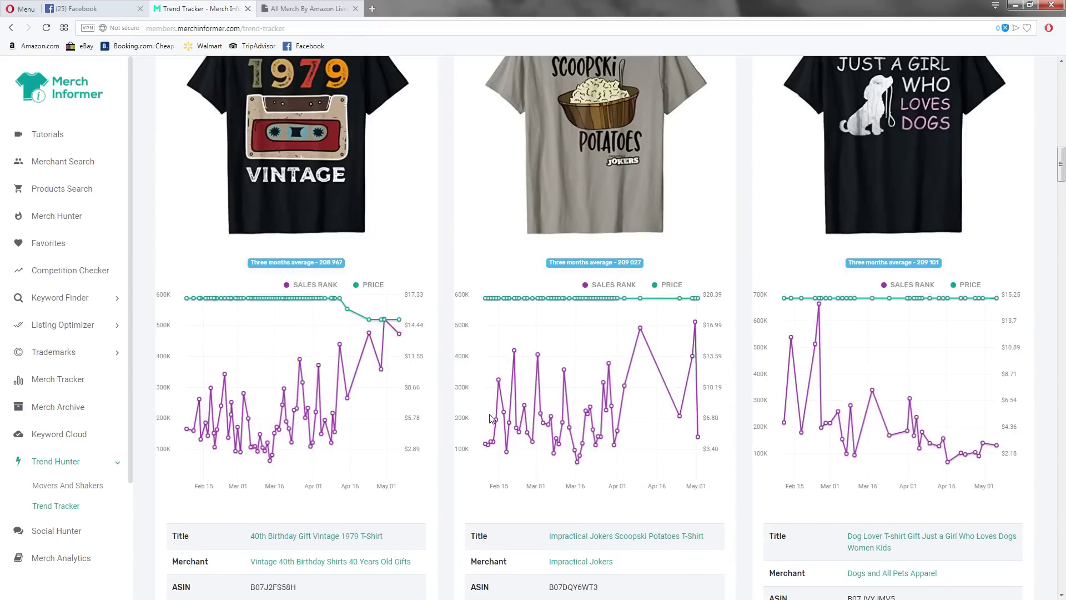
pyautogui.scroll(-6, 490, 419)
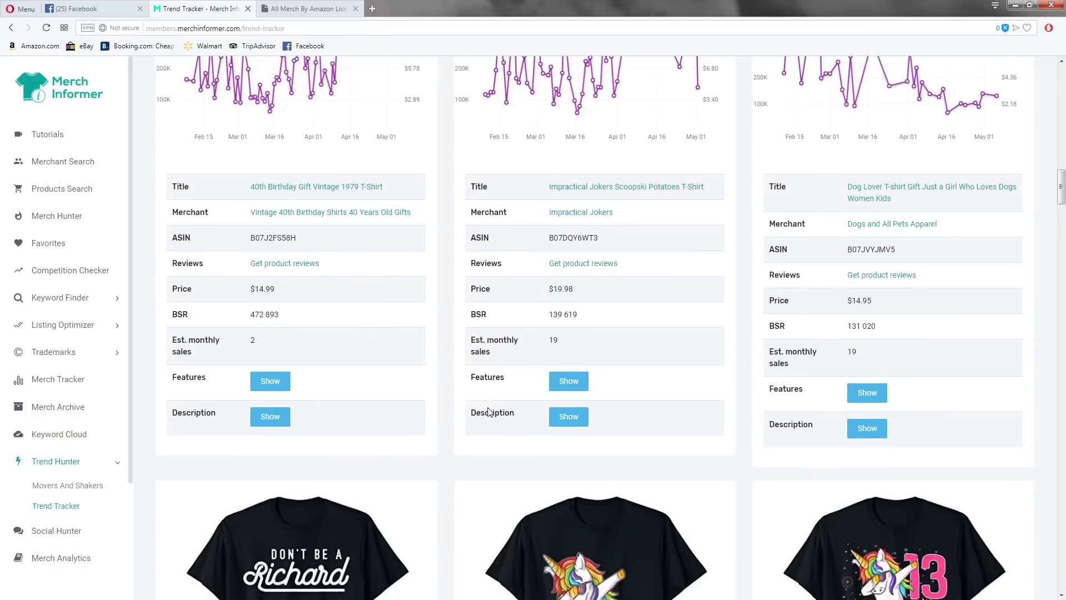
pyautogui.scroll(-4, 489, 412)
pyautogui.scroll(-4, 489, 413)
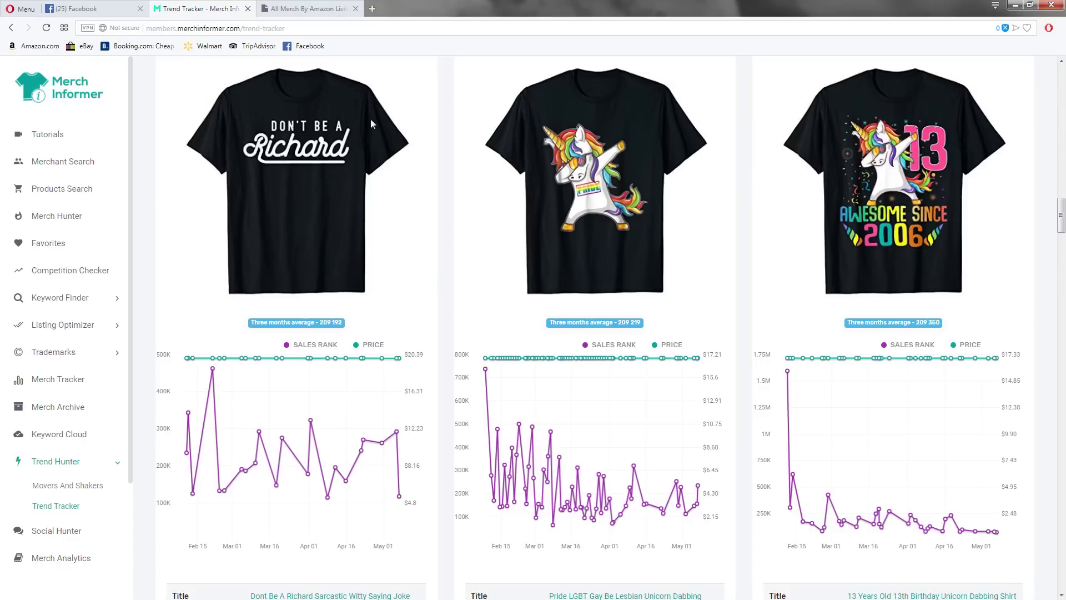
pyautogui.scroll(-10, 409, 362)
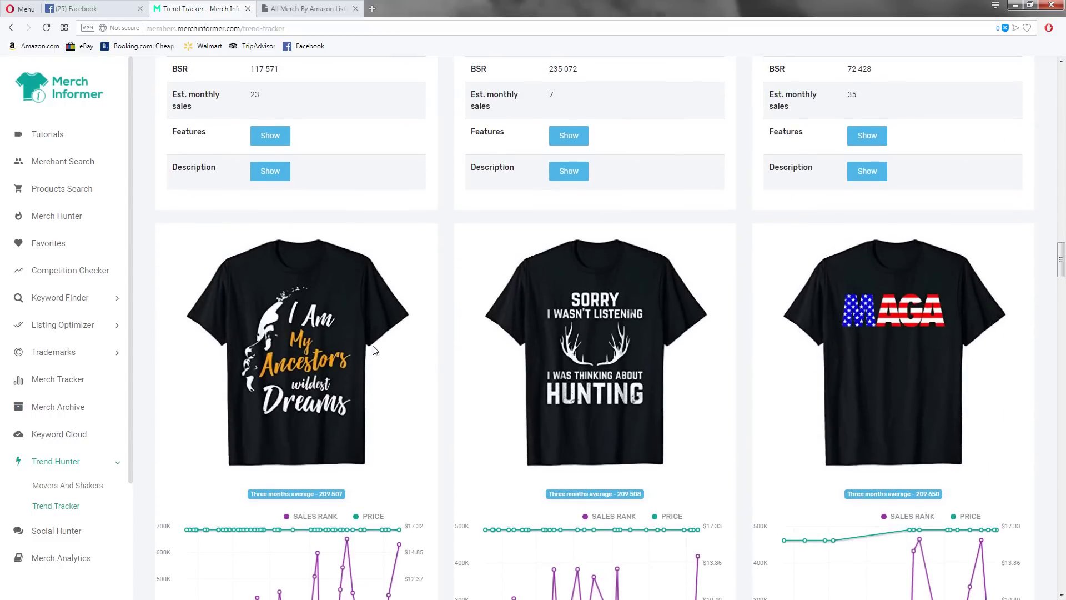
pyautogui.scroll(-6, 389, 414)
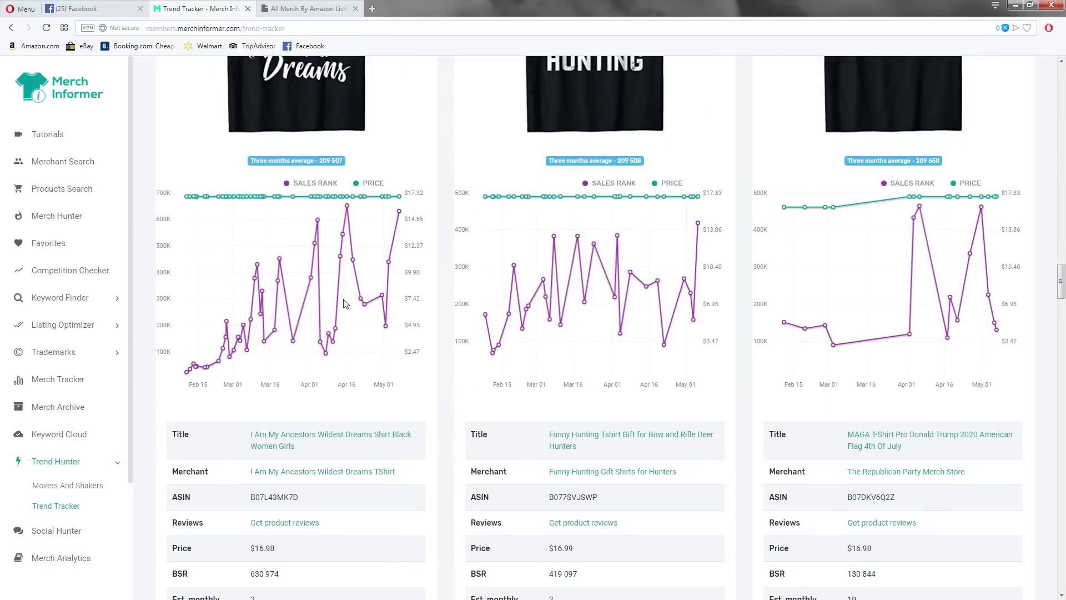
pyautogui.scroll(4, 387, 397)
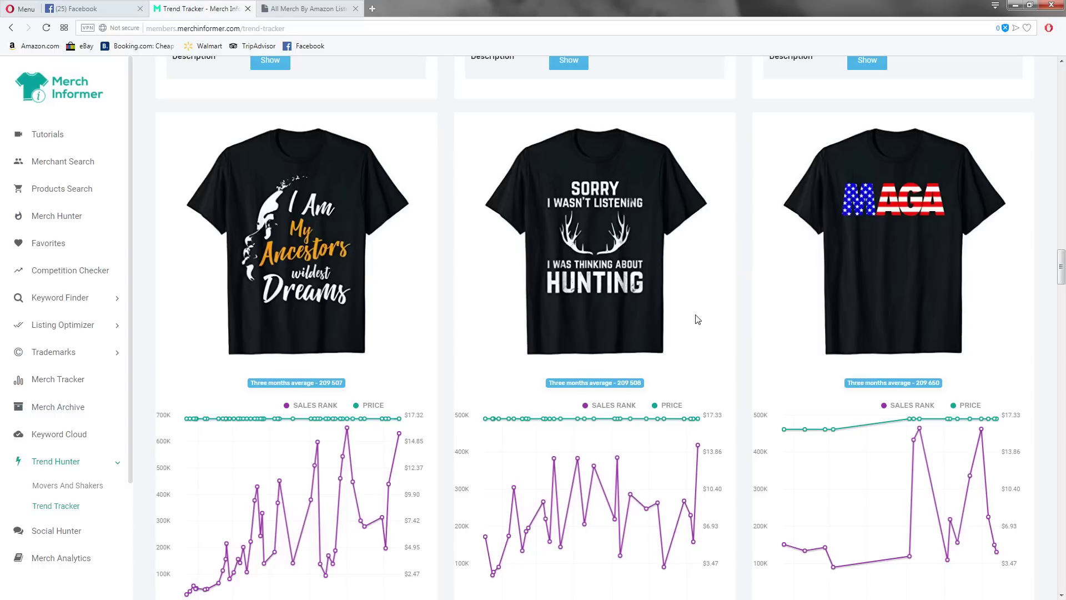
# Search Google for "hunting season" in a new tab
pyautogui.click(372, 9)
pyautogui.write('hunting season')
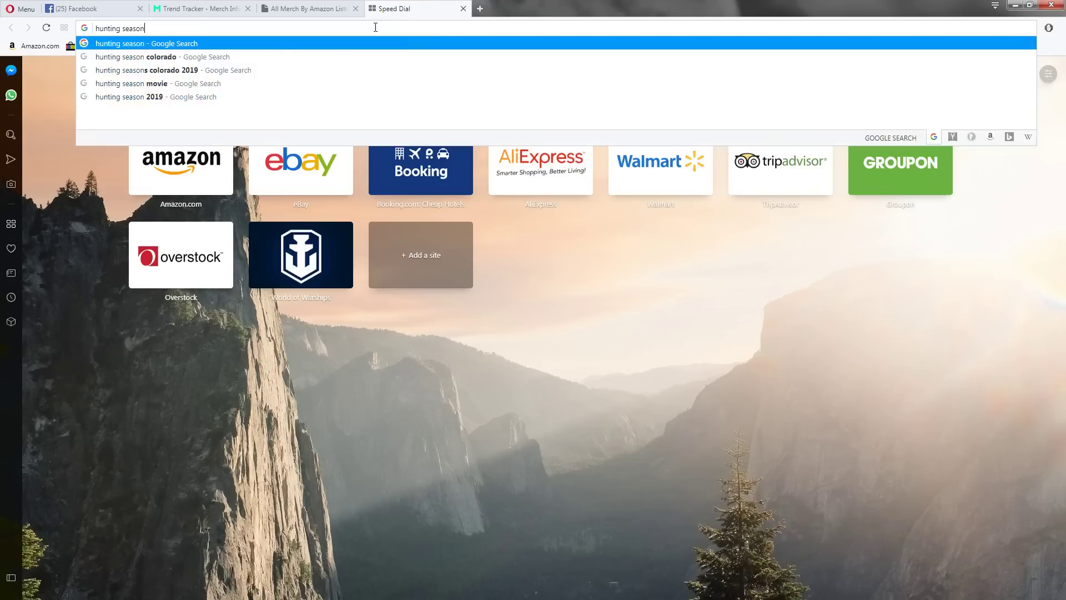
pyautogui.press('Return')
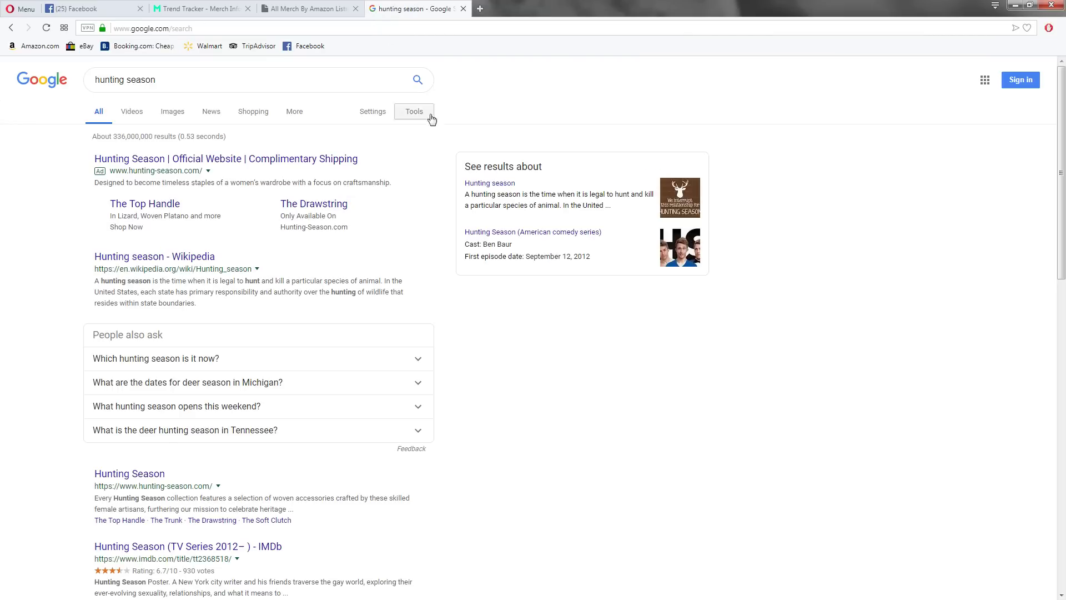
# Read the Wikipedia article on hunting season and return to look through the remaining Google results
pyautogui.click(183, 260)
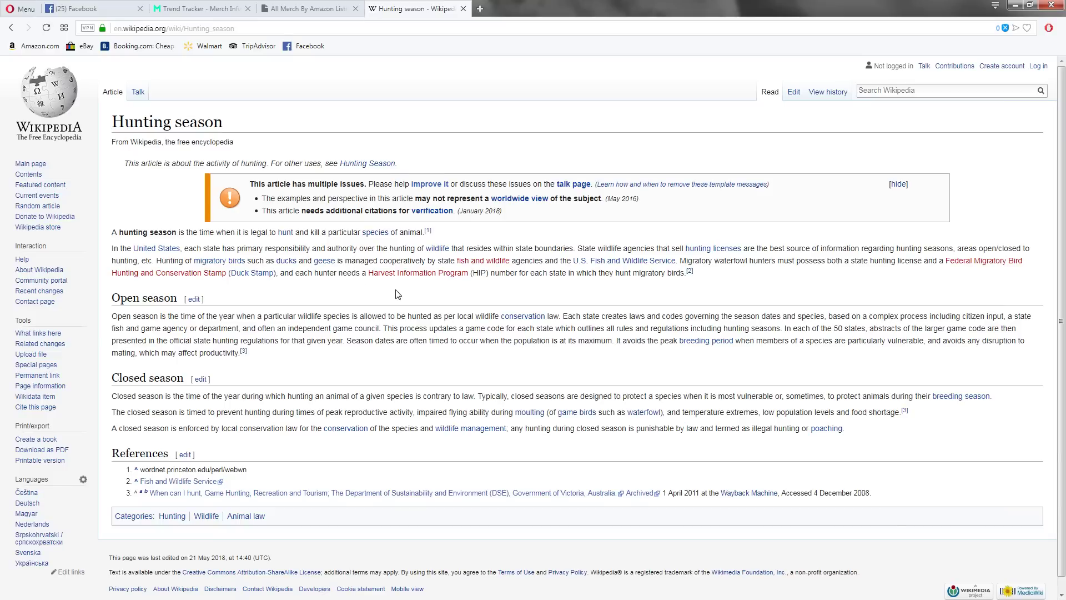
pyautogui.click(13, 26)
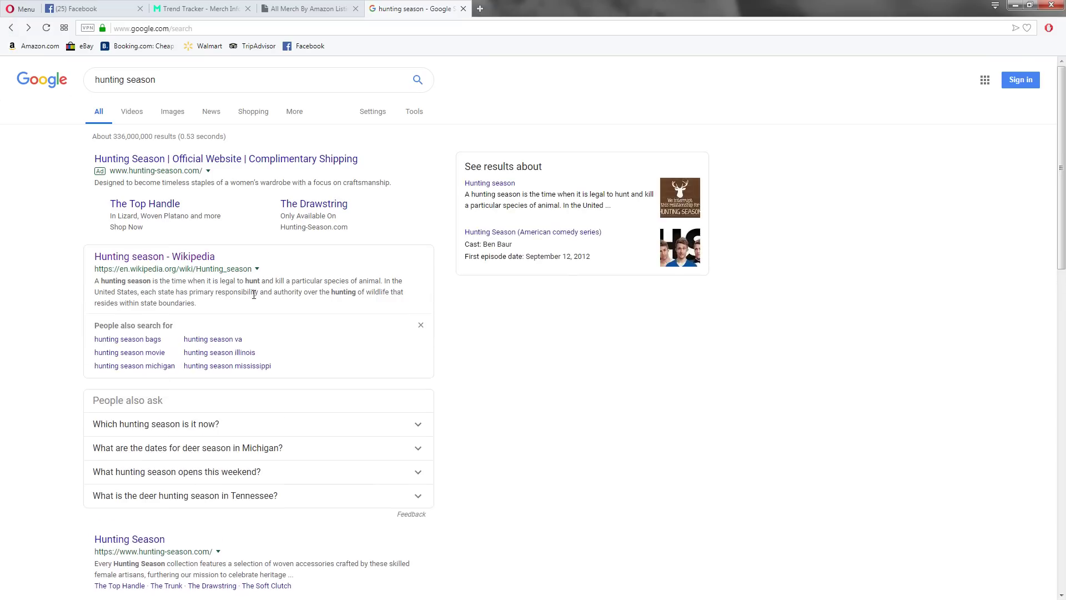
pyautogui.scroll(-6, 264, 310)
pyautogui.scroll(6, 258, 312)
# Search Google for "hunting seasons", check the deer season dates on the Nebraska Game and Parks page, and close that page
pyautogui.click(182, 81)
pyautogui.write('s')
pyautogui.press('Return')
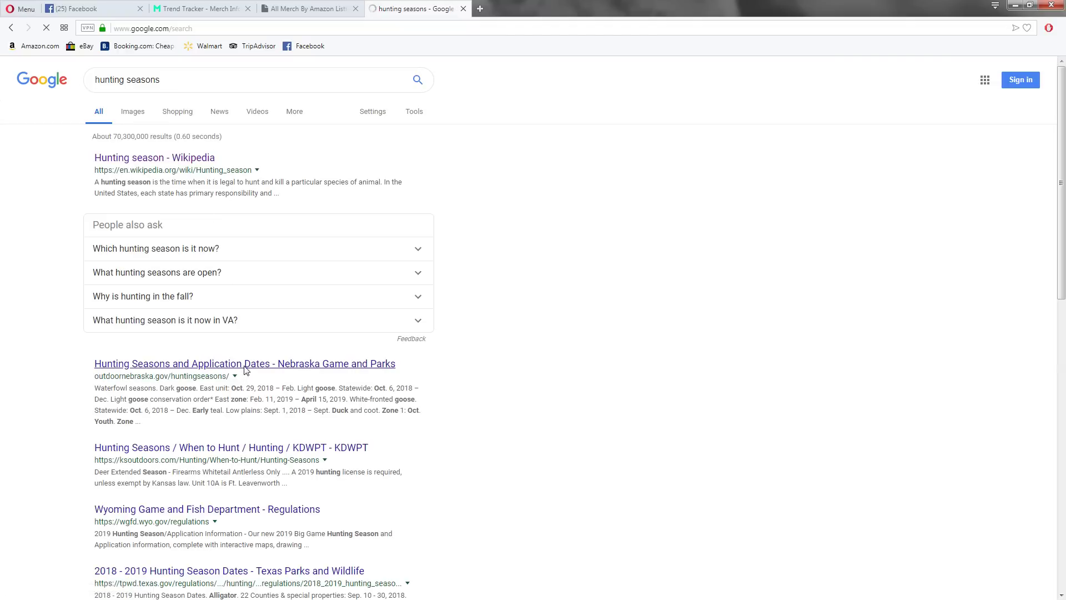
pyautogui.click(392, 364)
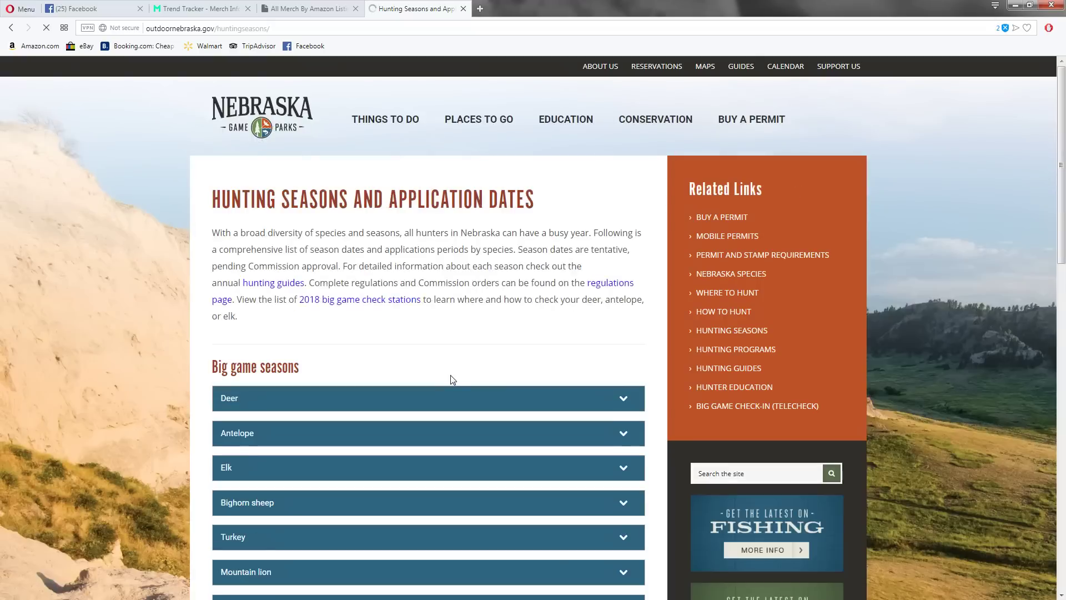
pyautogui.scroll(-2, 434, 372)
pyautogui.scroll(-3, 434, 372)
pyautogui.click(621, 178)
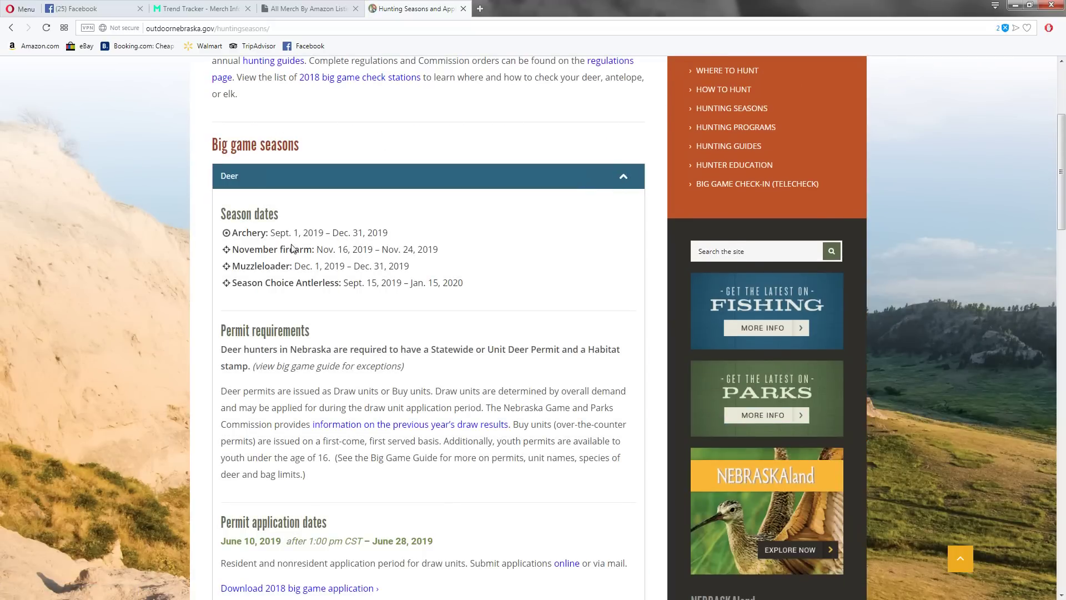
pyautogui.click(463, 9)
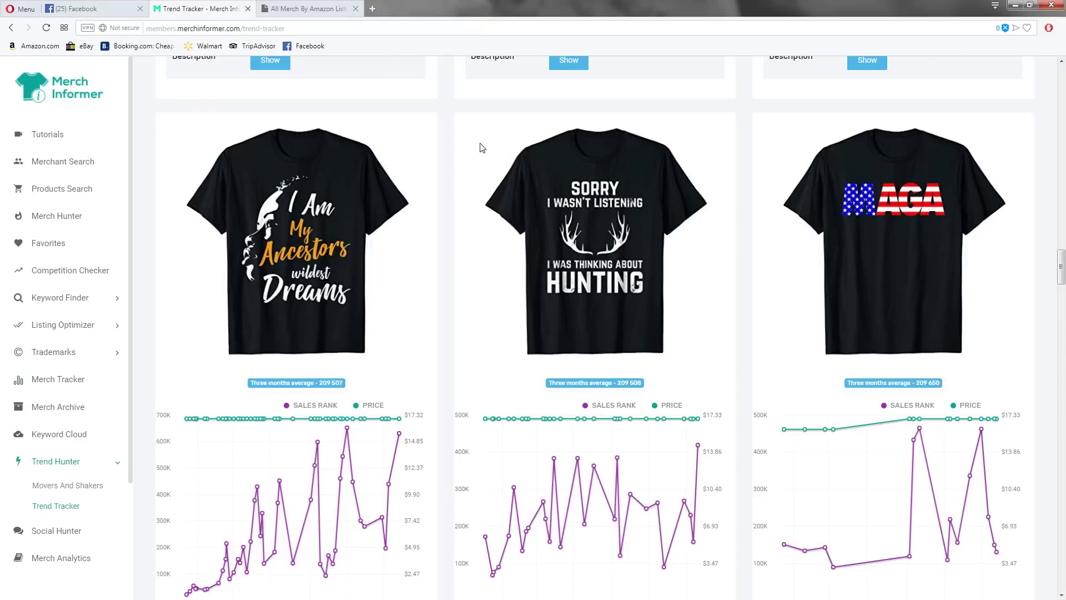
# Examine the Trend Tracker shirts from the hunting and MAGA row down to the Chicken Whisperer and Trump 45 row
pyautogui.scroll(-5, 590, 277)
pyautogui.scroll(6, 591, 277)
pyautogui.scroll(-14, 591, 298)
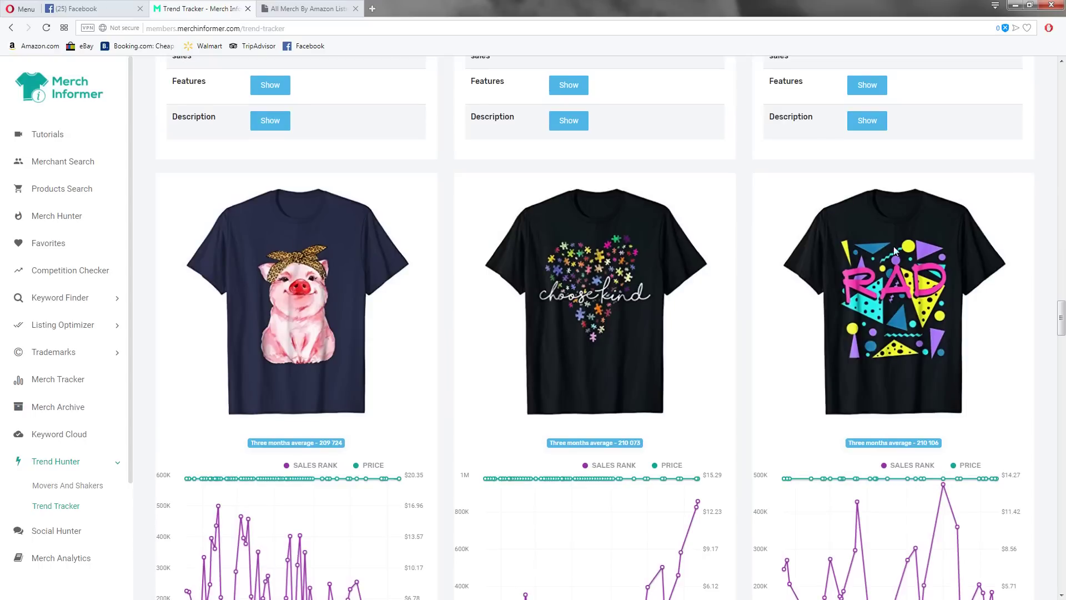
pyautogui.scroll(-7, 828, 352)
pyautogui.scroll(5, 590, 327)
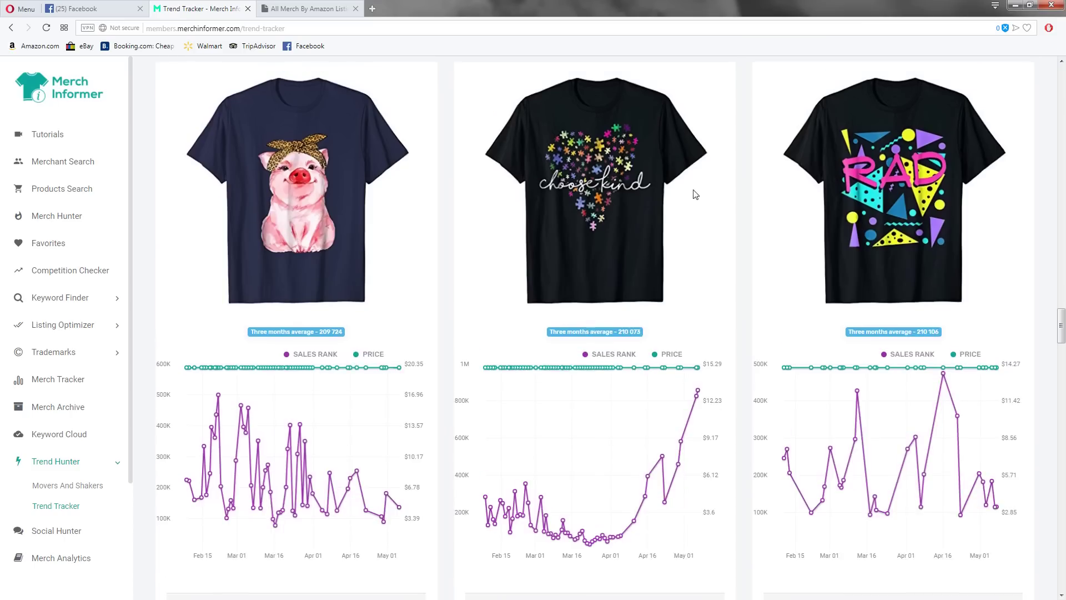
pyautogui.scroll(-12, 582, 386)
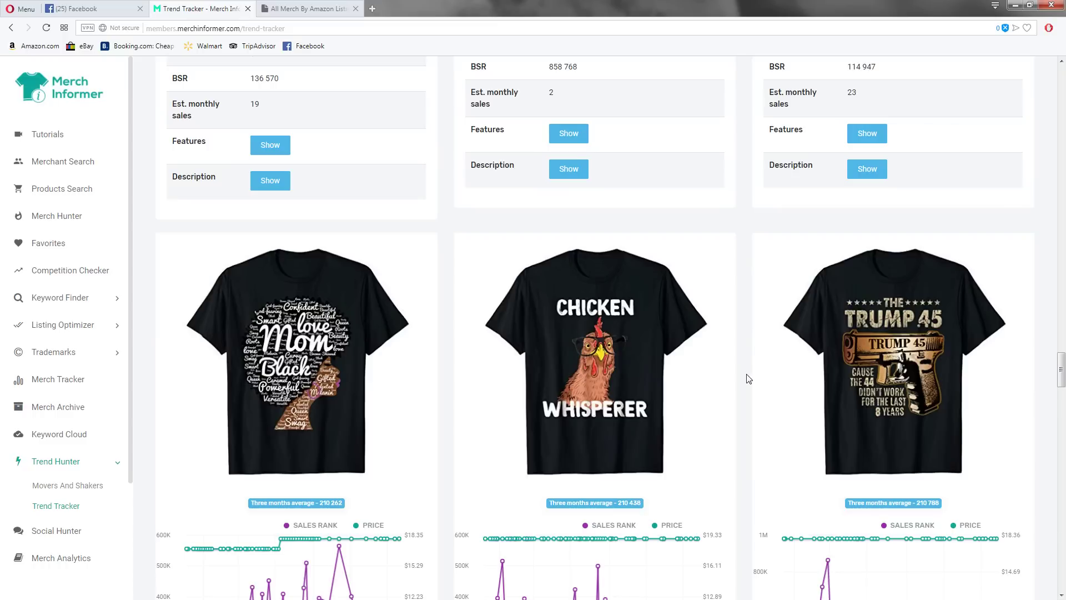
pyautogui.scroll(-2, 745, 396)
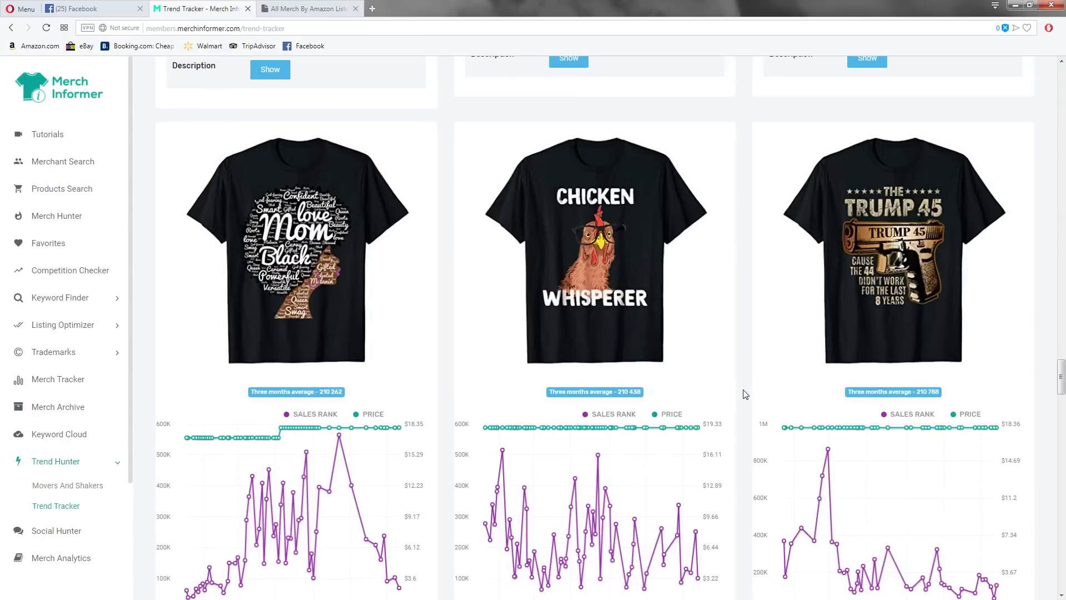
# Examine the Chicken Whisperer shirt's sales rank chart and listing details, and show its features
pyautogui.scroll(-8, 569, 298)
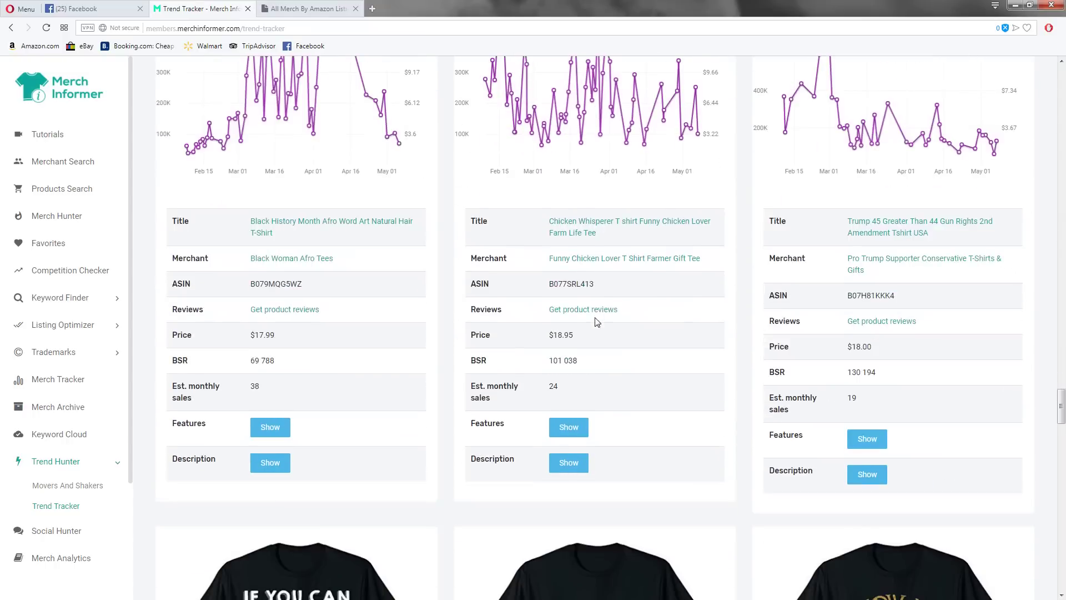
pyautogui.scroll(8, 599, 323)
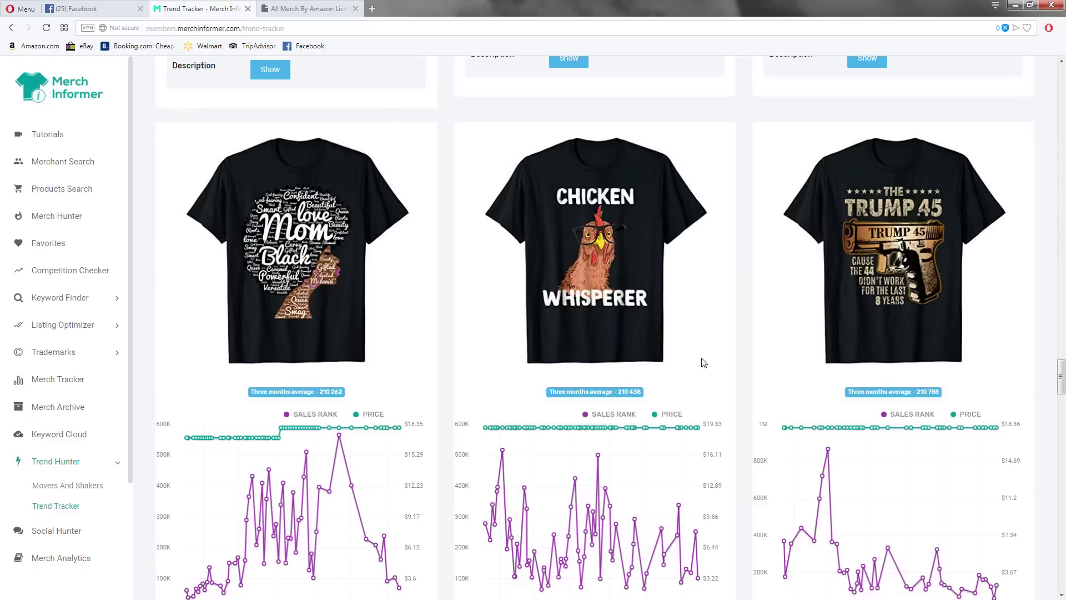
pyautogui.scroll(-2, 611, 333)
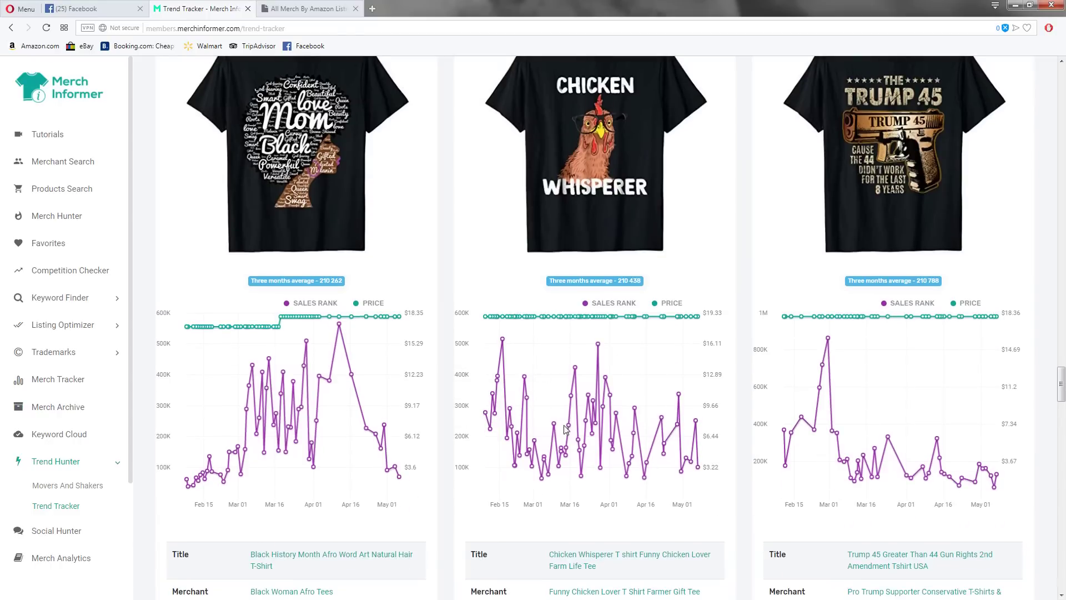
pyautogui.scroll(-2, 658, 383)
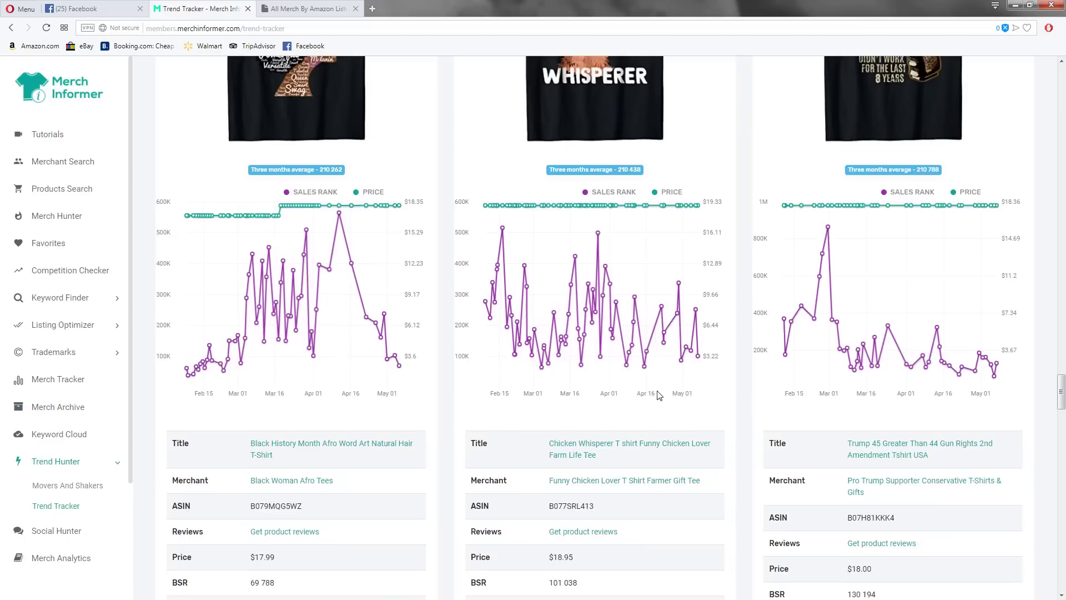
pyautogui.moveTo(580, 206)
pyautogui.scroll(2, 654, 392)
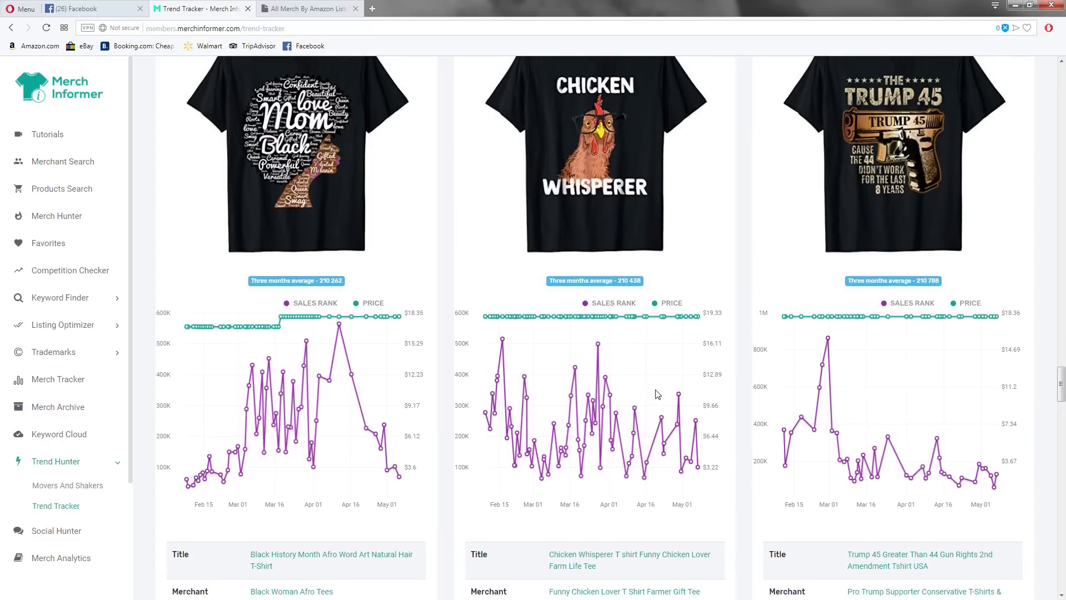
pyautogui.scroll(2, 658, 383)
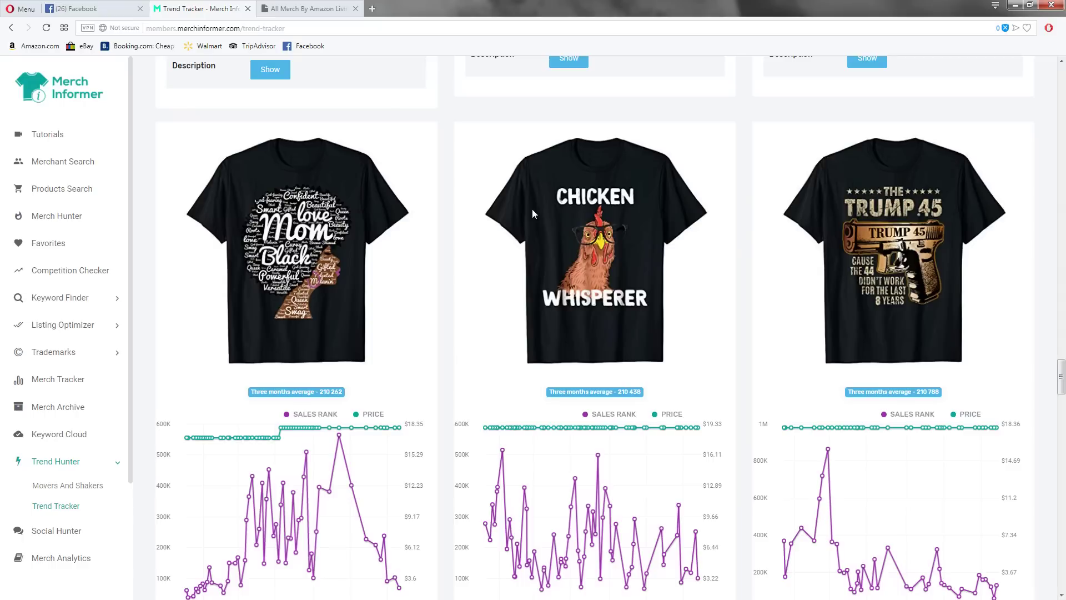
pyautogui.scroll(-5, 532, 209)
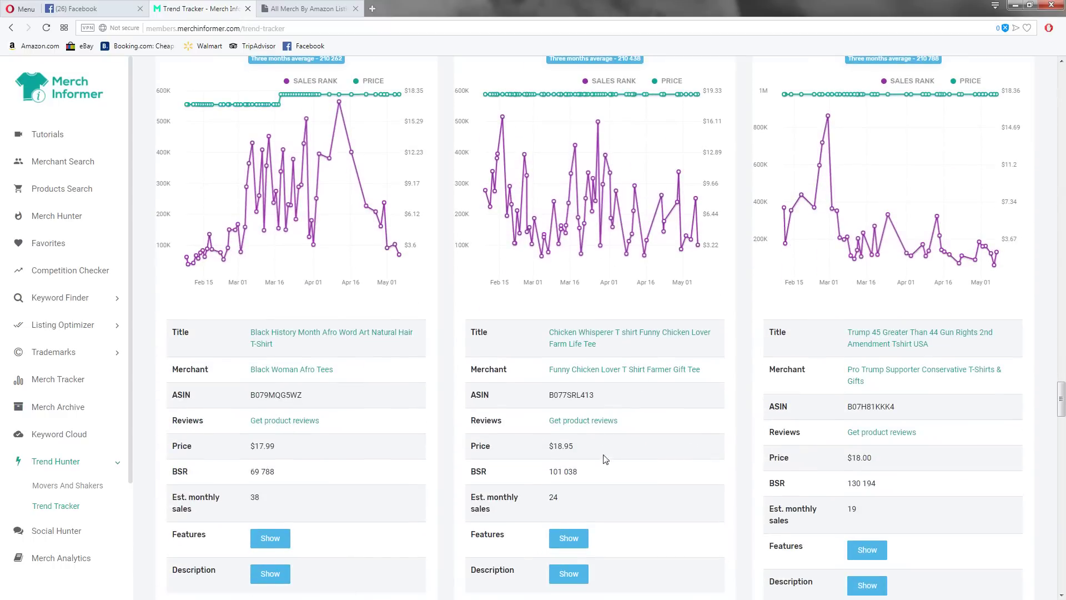
pyautogui.click(570, 538)
pyautogui.scroll(-4, 647, 392)
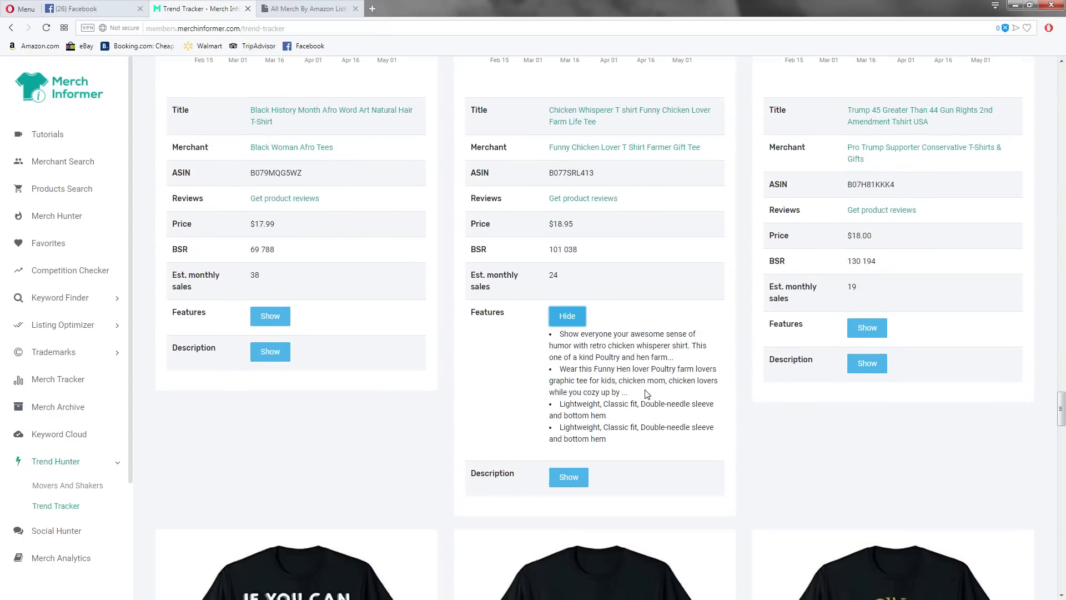
# Find the USPTO trademark search by searching the web for "tess" in a new tab, and open its Basic Word Mark Search
pyautogui.click(372, 8)
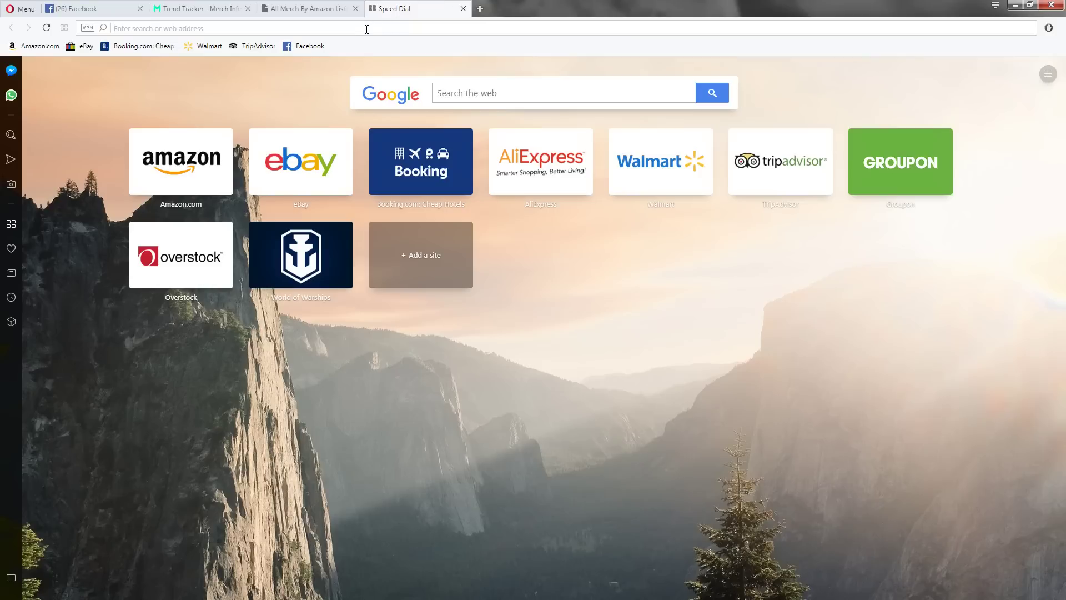
pyautogui.write('tess')
pyautogui.press('Return')
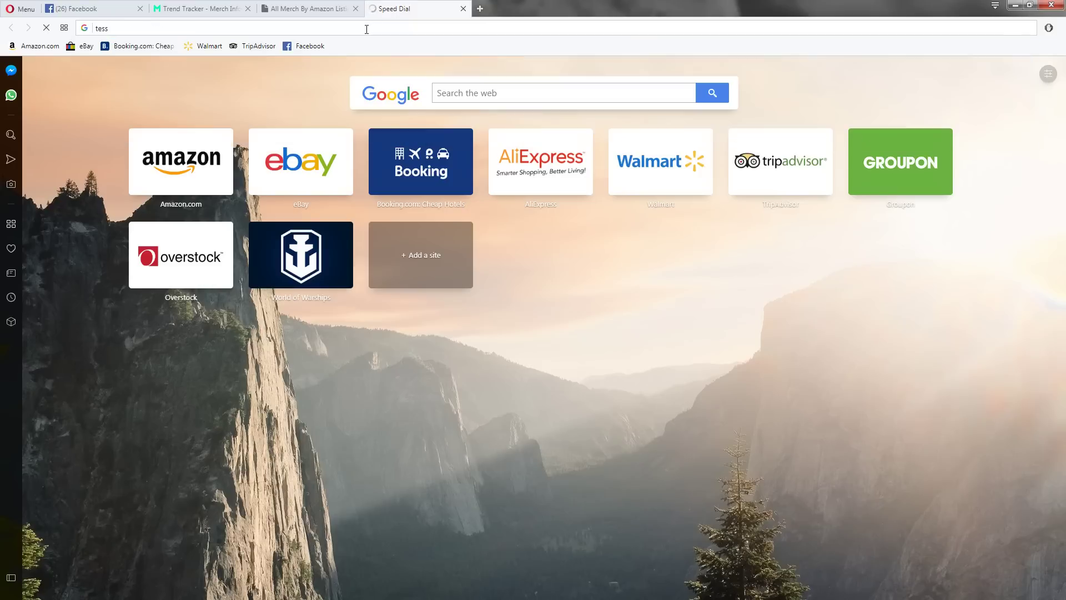
pyautogui.click(207, 165)
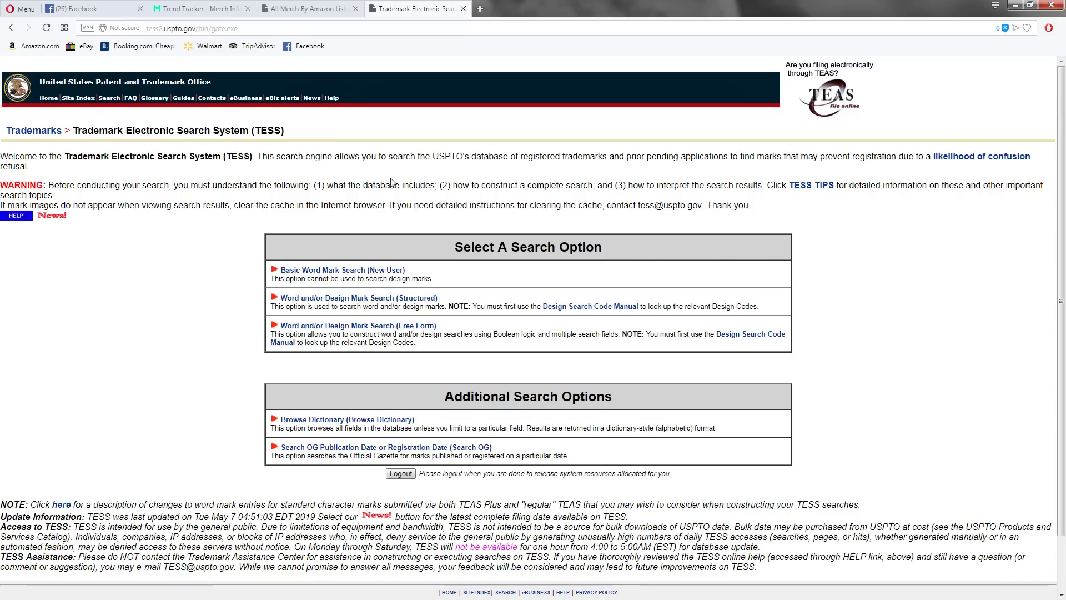
pyautogui.click(377, 272)
# Search the trademark database for "chicken whisperer" among both live and dead marks
pyautogui.click(317, 235)
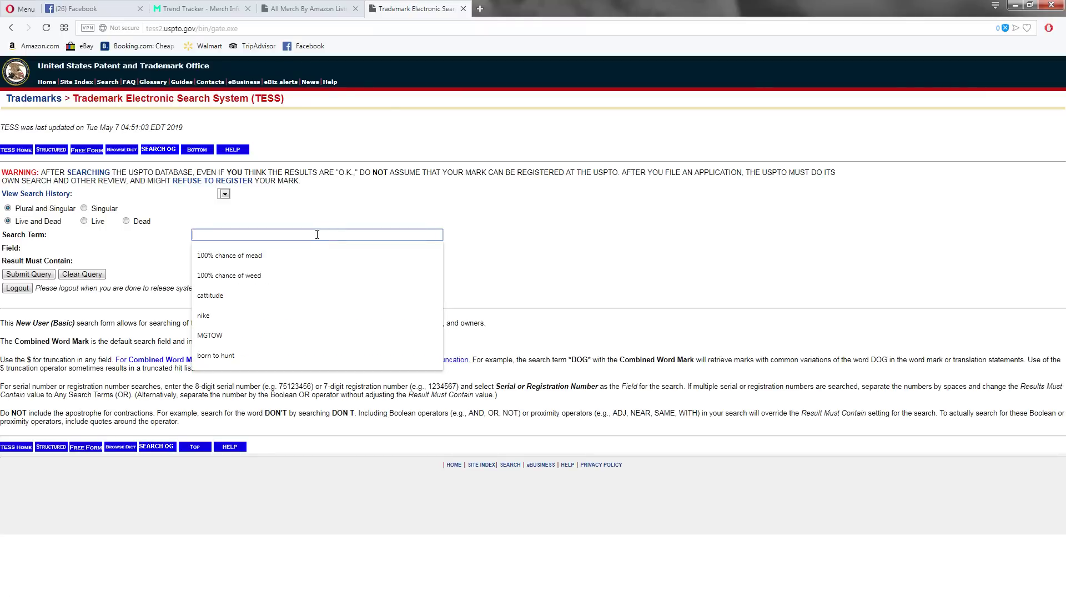
pyautogui.write('chicken whisperer')
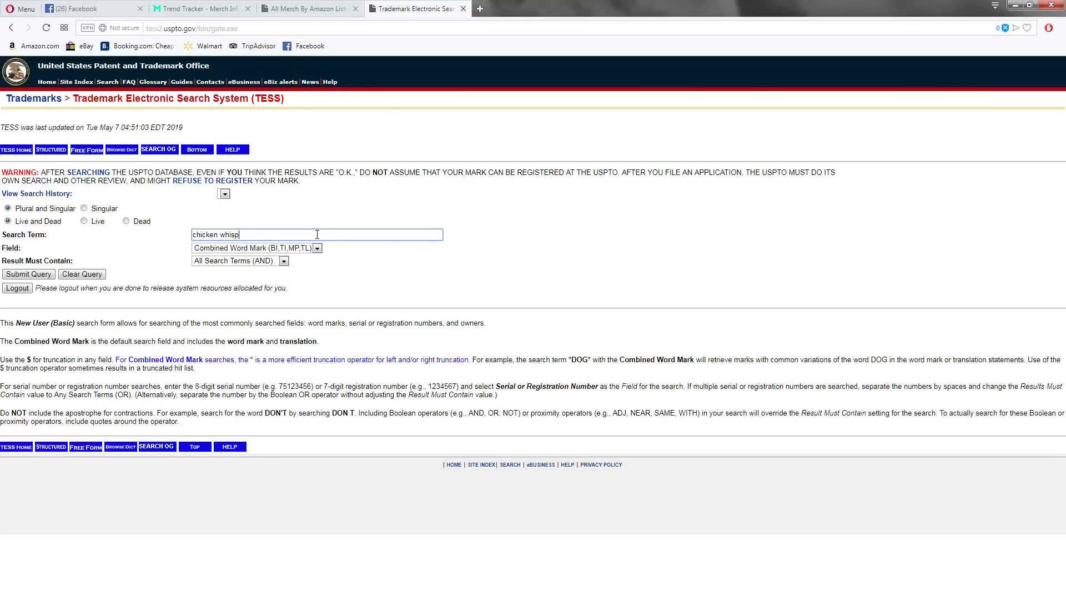
pyautogui.click(40, 274)
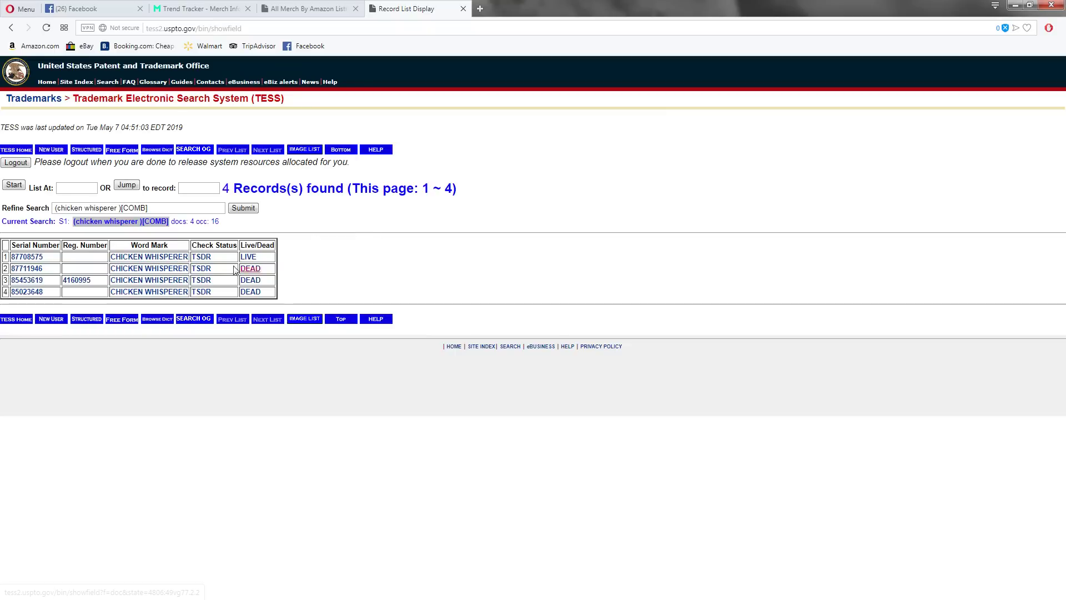
# Open the live CHICKEN WHISPERER record and its TSDR status, and examine the international classes under Goods and Services
pyautogui.click(158, 258)
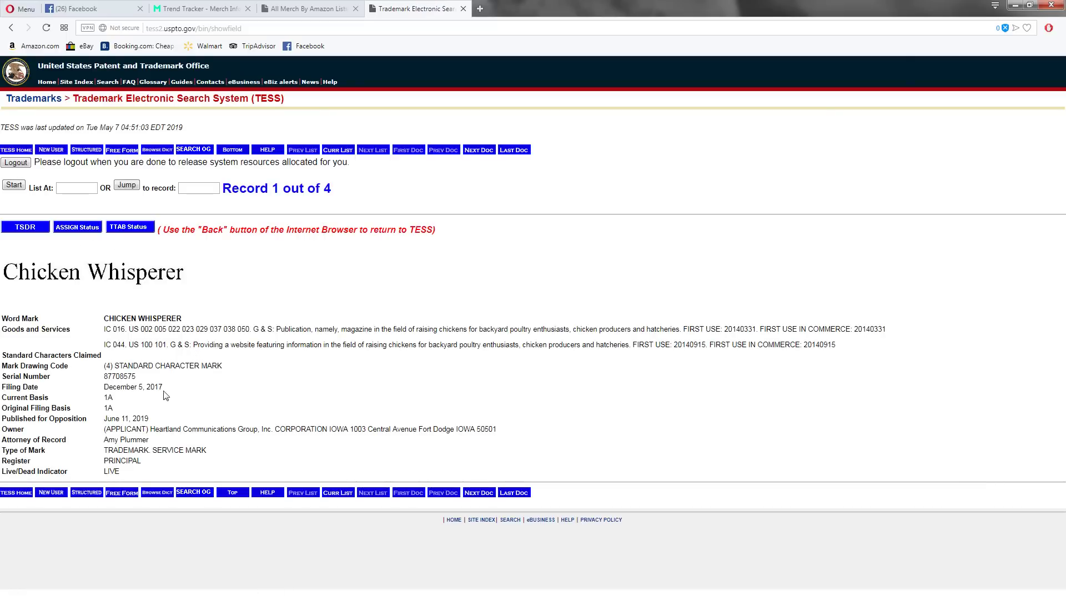
pyautogui.click(40, 226)
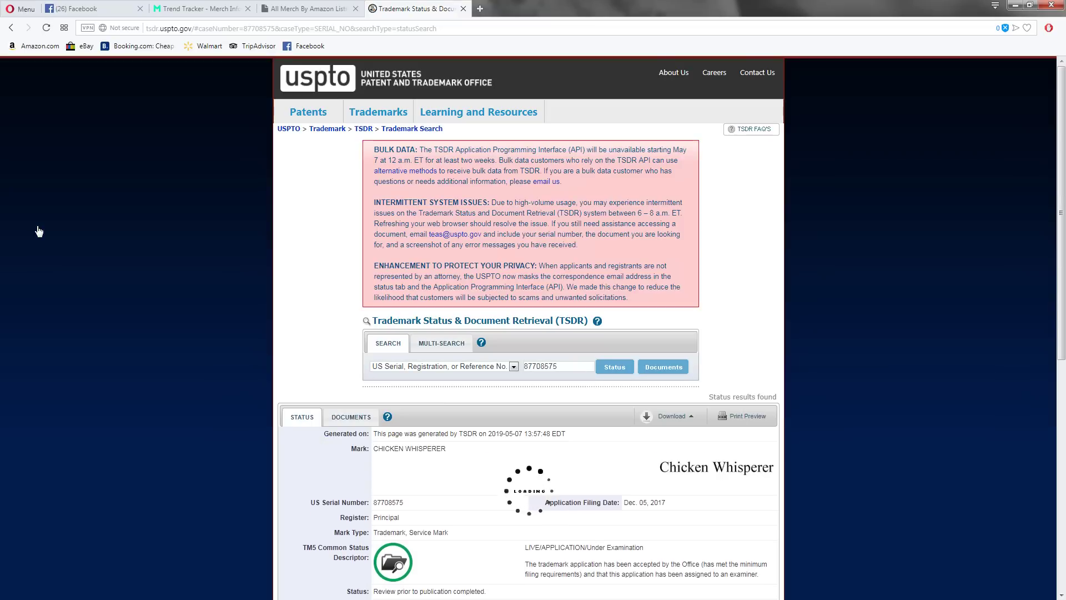
pyautogui.scroll(-4, 437, 404)
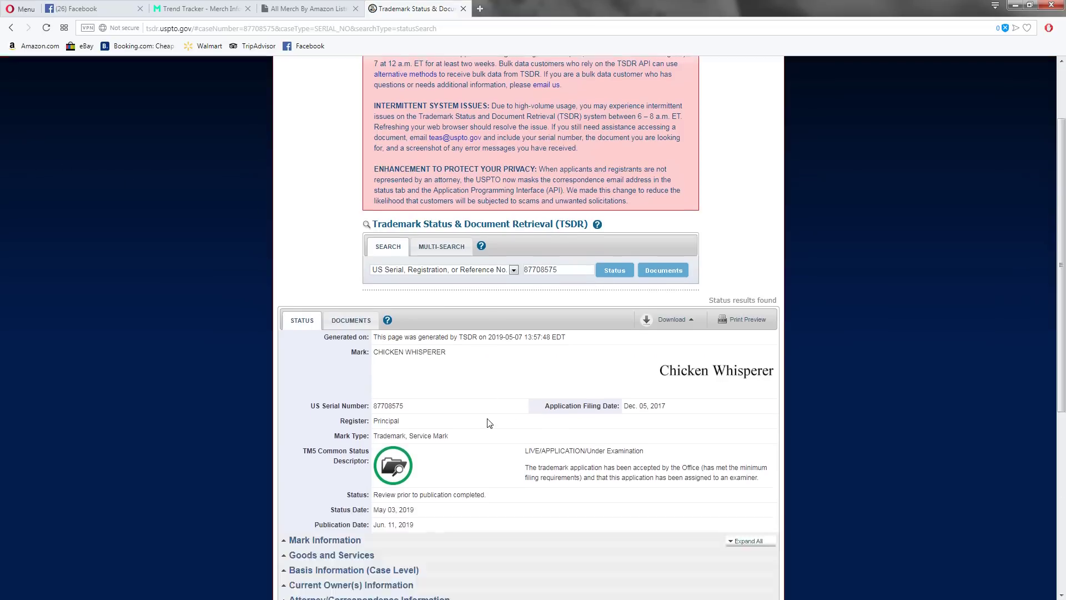
pyautogui.click(293, 430)
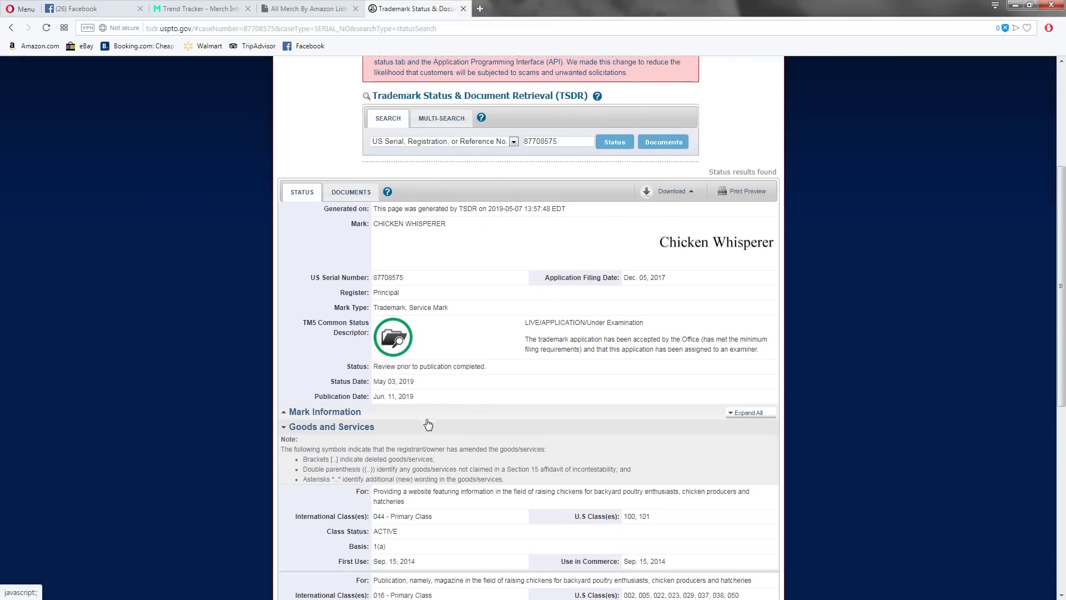
pyautogui.scroll(-2, 430, 423)
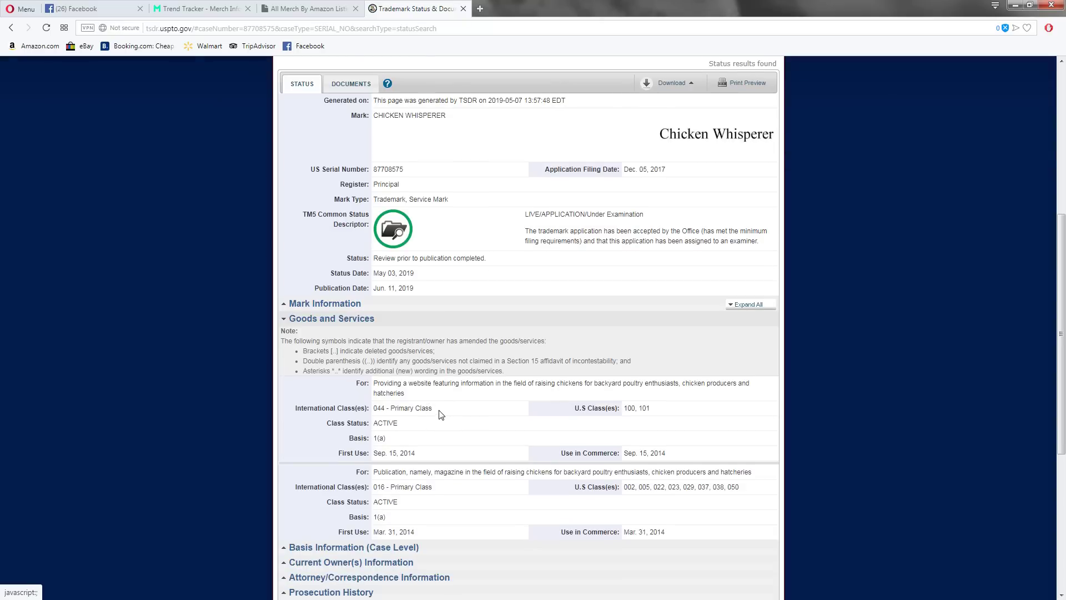
pyautogui.moveTo(437, 489); pyautogui.dragTo(378, 487)
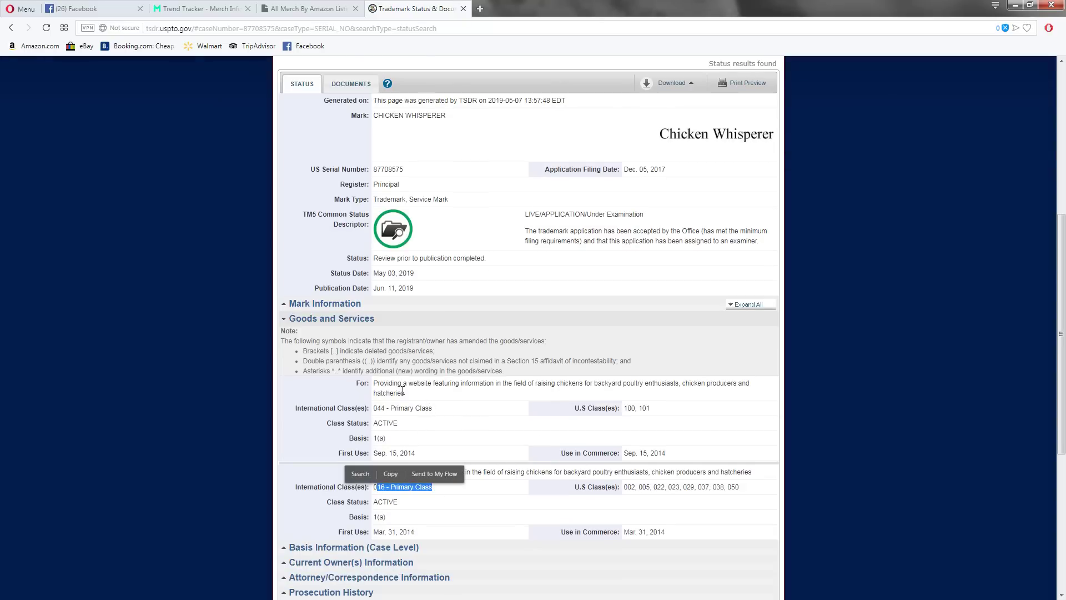
pyautogui.moveTo(434, 409); pyautogui.dragTo(377, 409)
pyautogui.scroll(4, 333, 305)
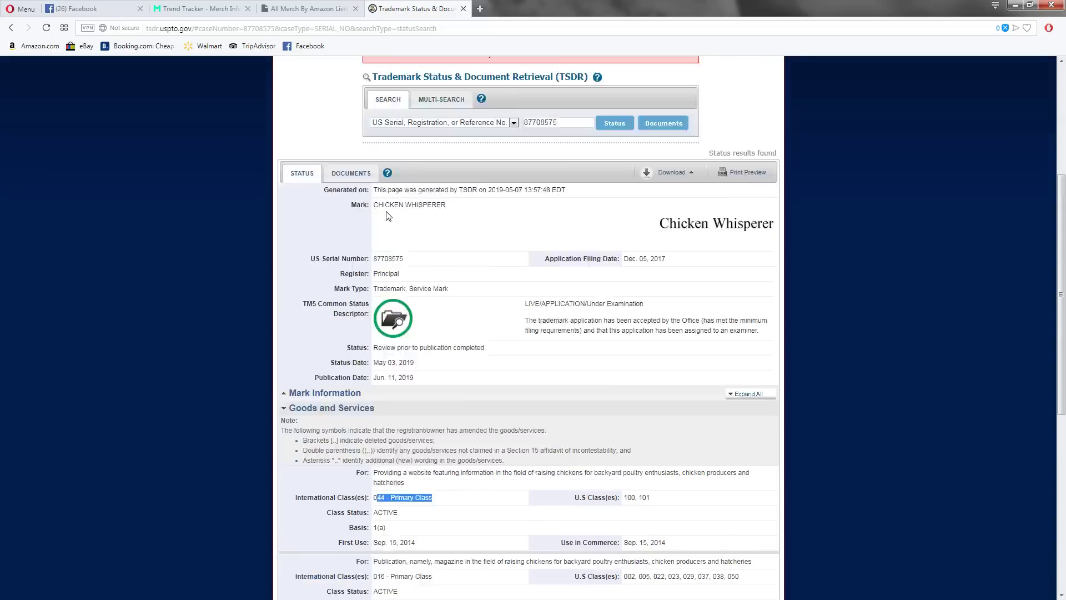
# List the trademark's filed documents and view the Drawing and the Specimen dated Dec. 05, 2017
pyautogui.click(352, 307)
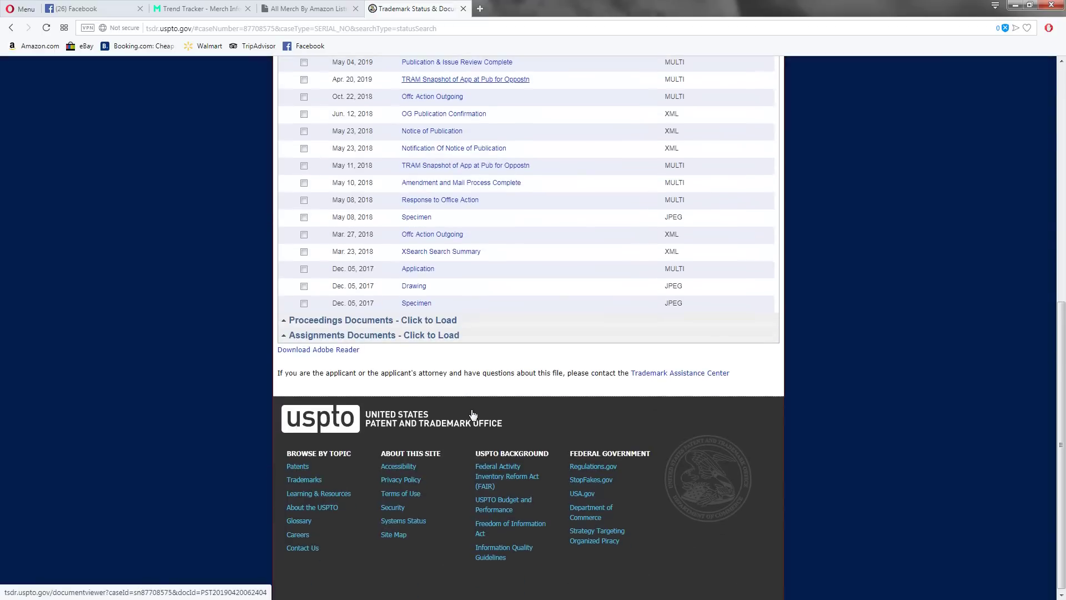
pyautogui.scroll(-5, 447, 419)
pyautogui.click(414, 284)
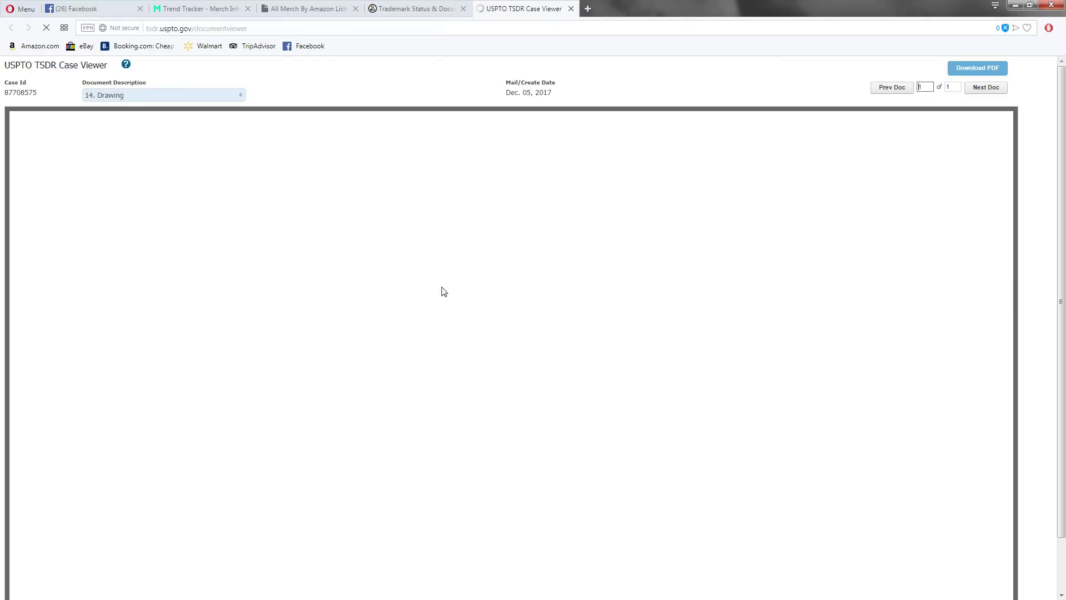
pyautogui.click(414, 8)
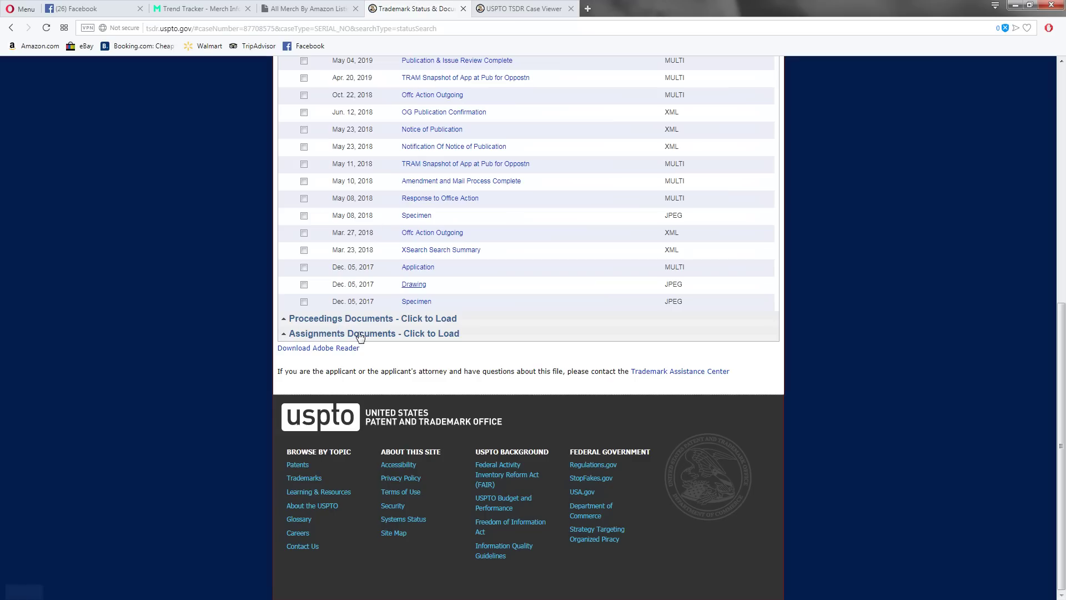
pyautogui.click(426, 302)
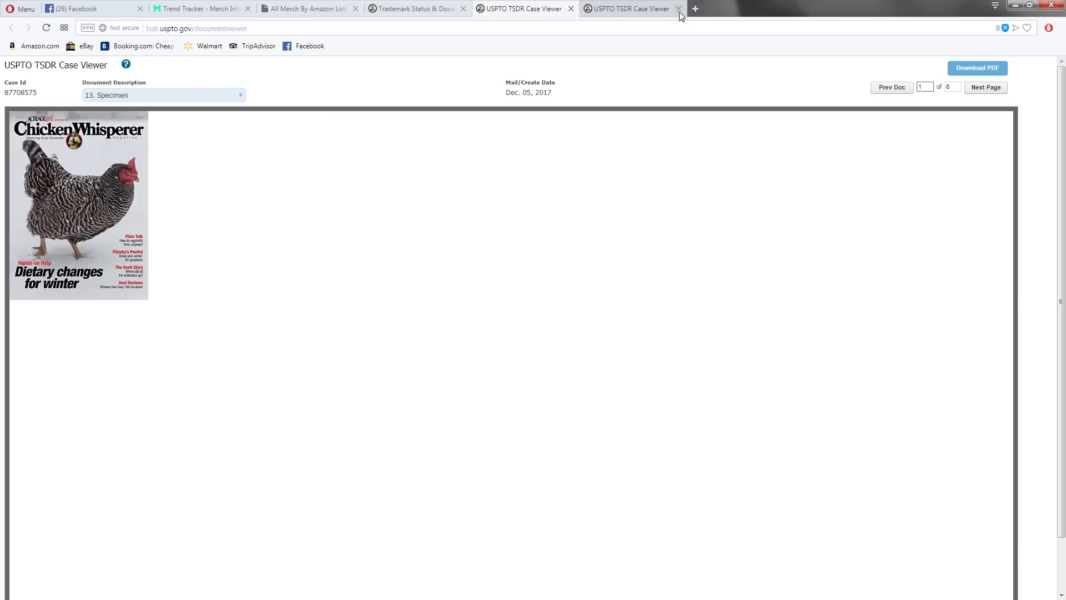
# Close both TSDR Case Viewer tabs and return to the Trend Tracker results
pyautogui.click(571, 9)
pyautogui.click(570, 10)
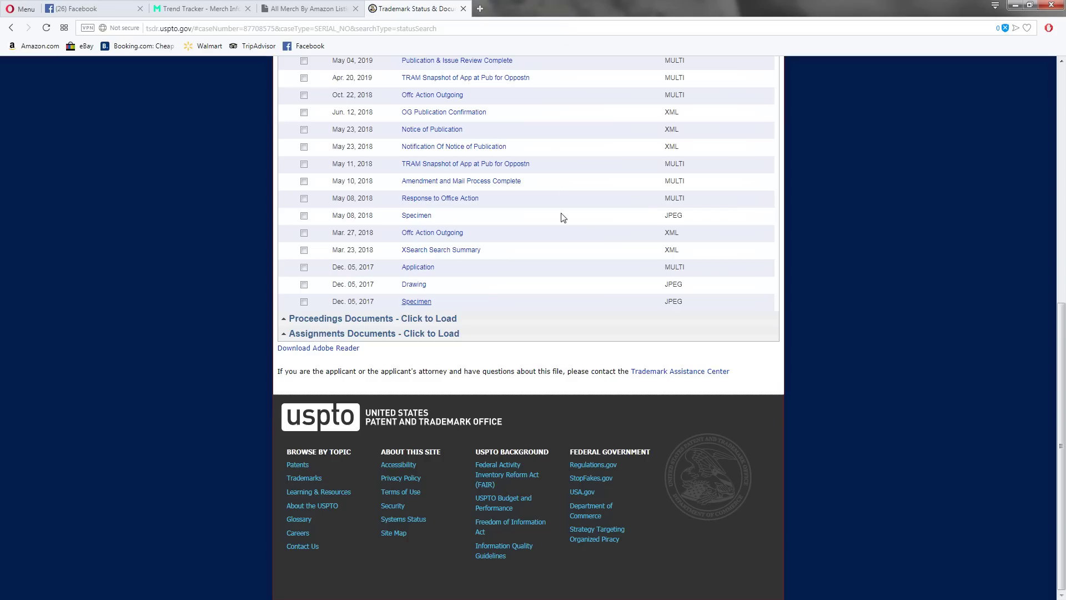
pyautogui.click(308, 8)
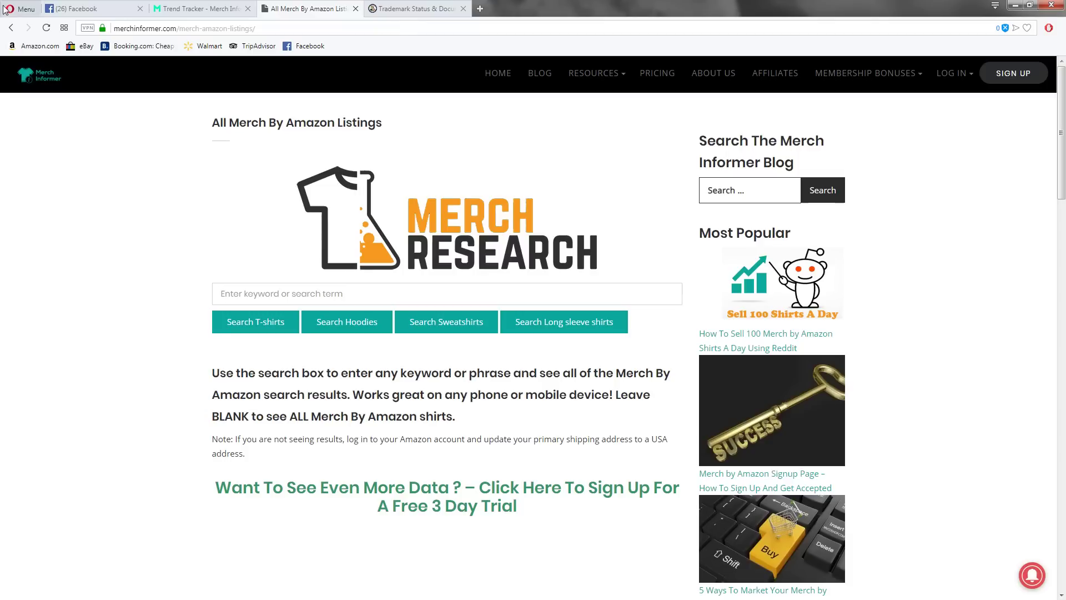
pyautogui.click(217, 8)
pyautogui.scroll(4, 417, 403)
pyautogui.scroll(2, 417, 403)
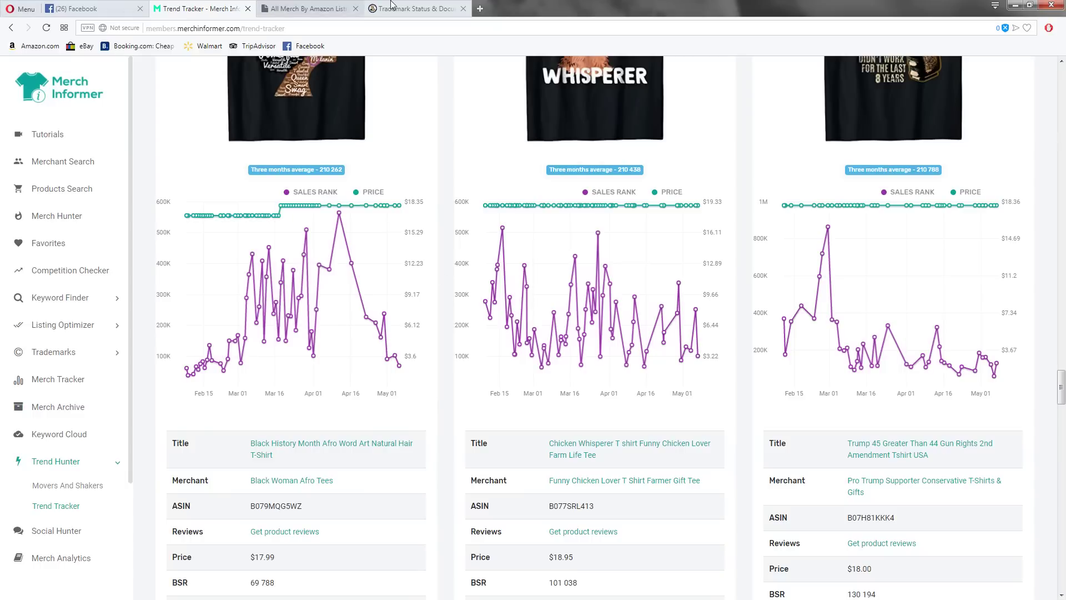
# Recheck the open trademark documents page, and browse more Trend Tracker shirt designs with their sales rank graphs
pyautogui.click(432, 7)
pyautogui.scroll(8, 396, 245)
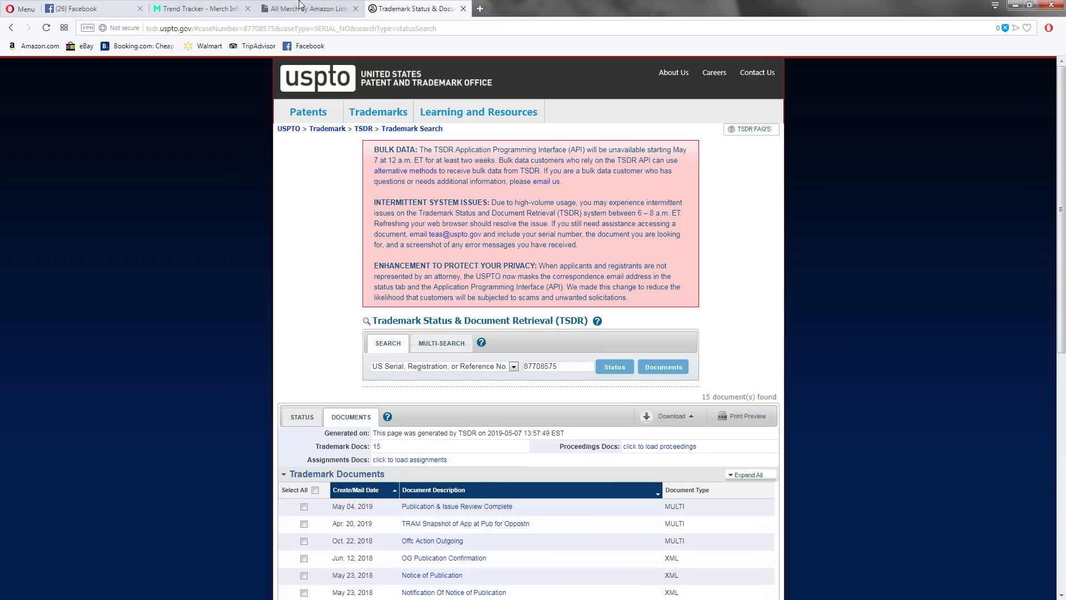
pyautogui.click(316, 7)
pyautogui.click(193, 9)
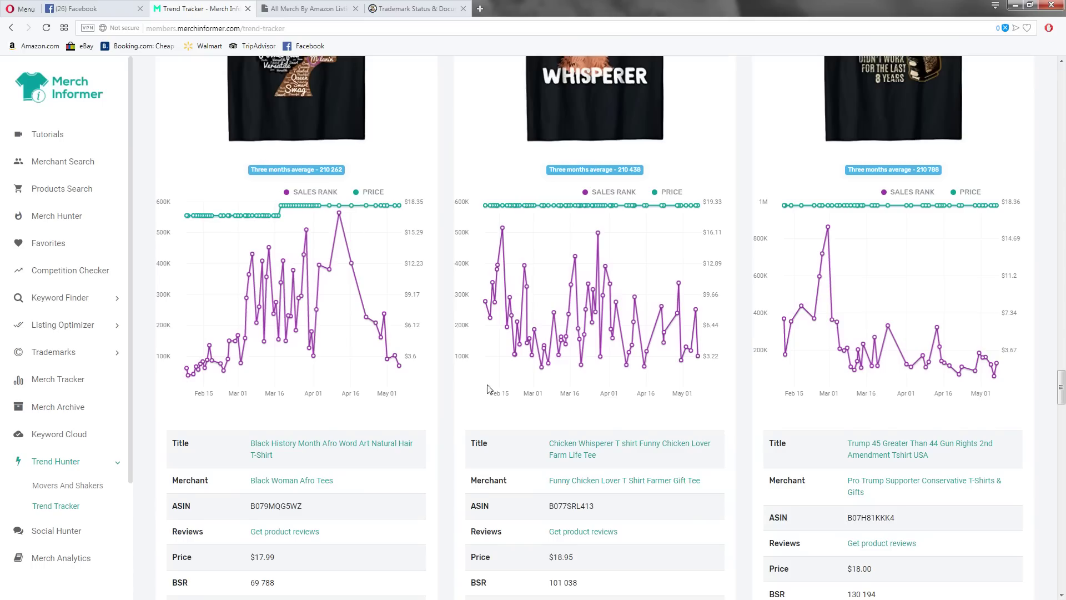
pyautogui.scroll(4, 489, 388)
pyautogui.scroll(-12, 508, 411)
pyautogui.scroll(-6, 510, 407)
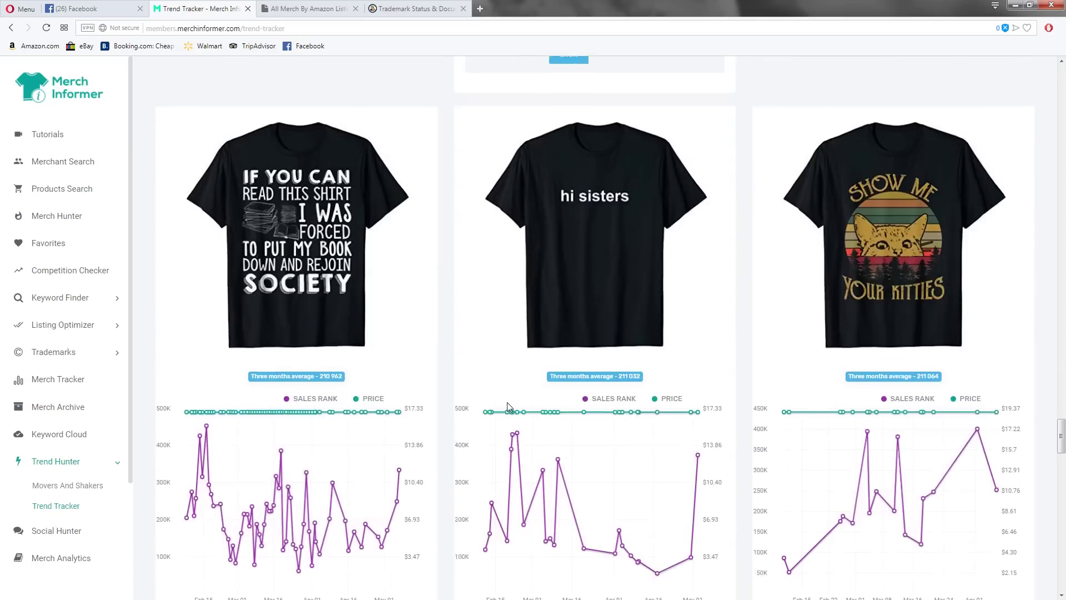
pyautogui.scroll(6, 431, 371)
pyautogui.scroll(-13, 322, 268)
pyautogui.scroll(8, 344, 269)
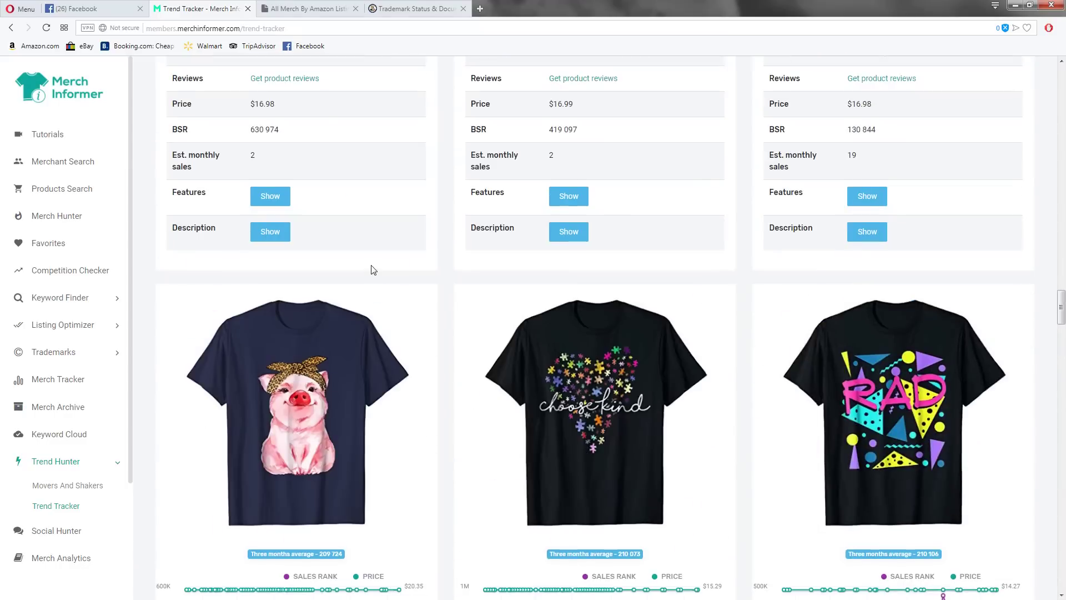
# Run a Merch Hunter search for the Top 100 bestselling Merch By Amazon Shirts in the US marketplace and view the first designs
pyautogui.click(58, 216)
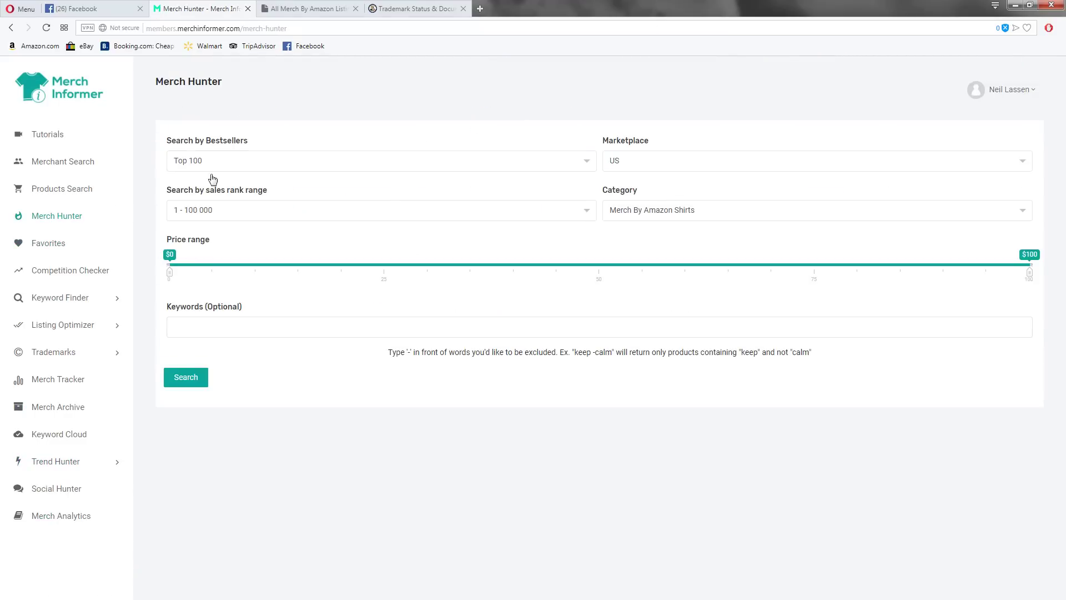
pyautogui.click(189, 377)
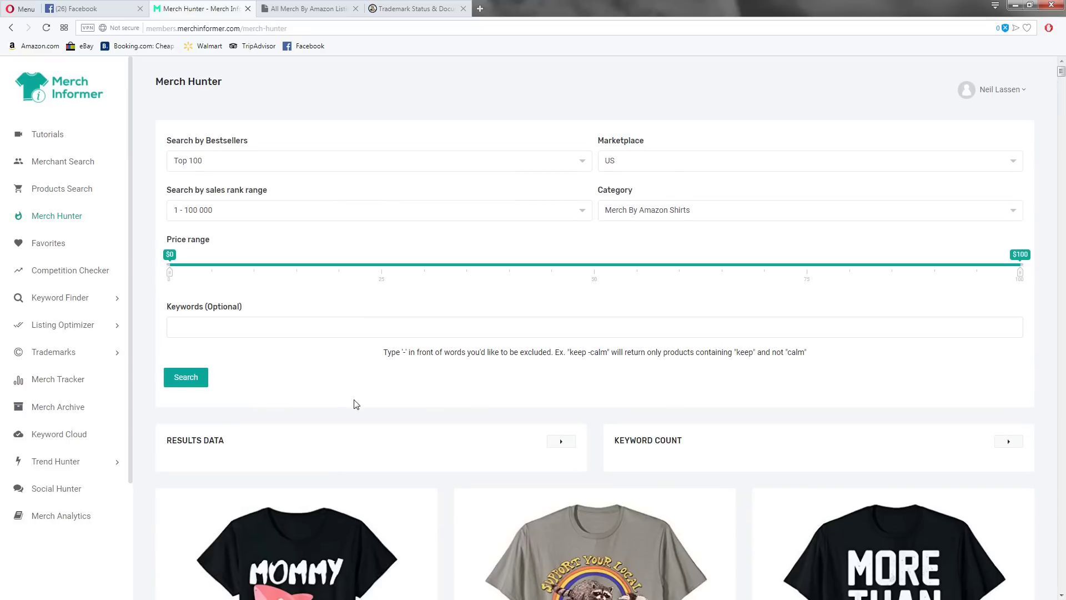
pyautogui.scroll(-6, 356, 404)
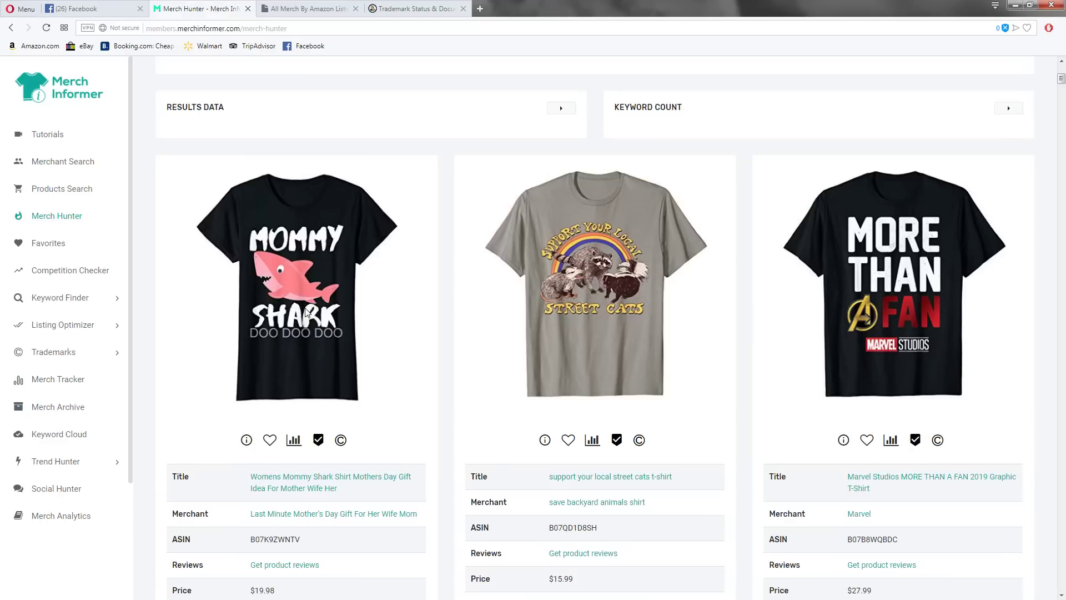
pyautogui.scroll(-5, 308, 312)
pyautogui.scroll(5, 396, 233)
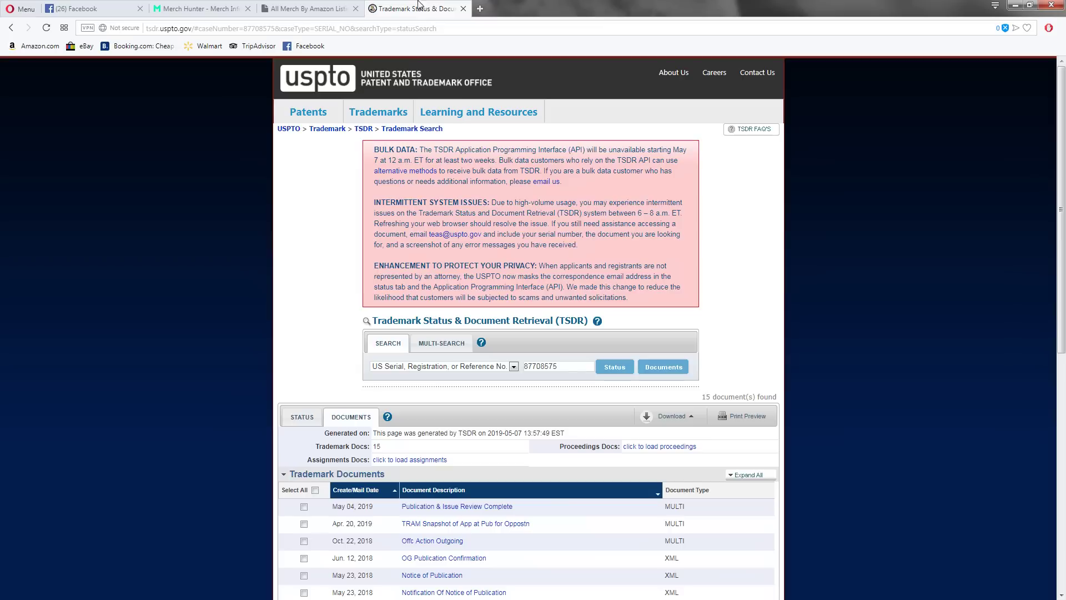
# Examine the first Merch Hunter results, showing the Mommy Shark shirt's features and checking its average BSR for the past 30 days
pyautogui.click(417, 9)
pyautogui.click(302, 9)
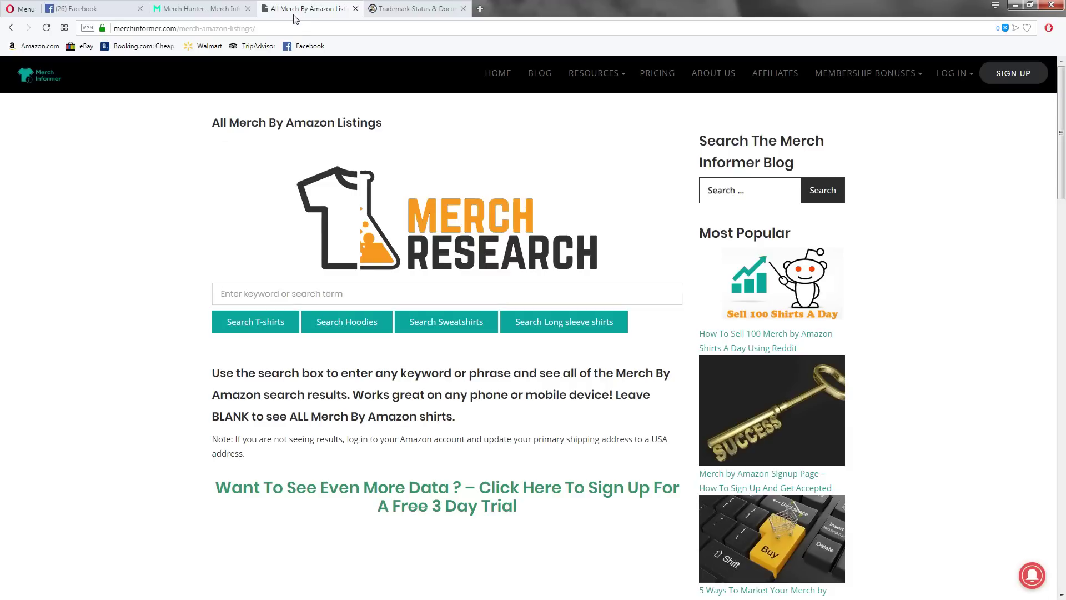
pyautogui.click(195, 7)
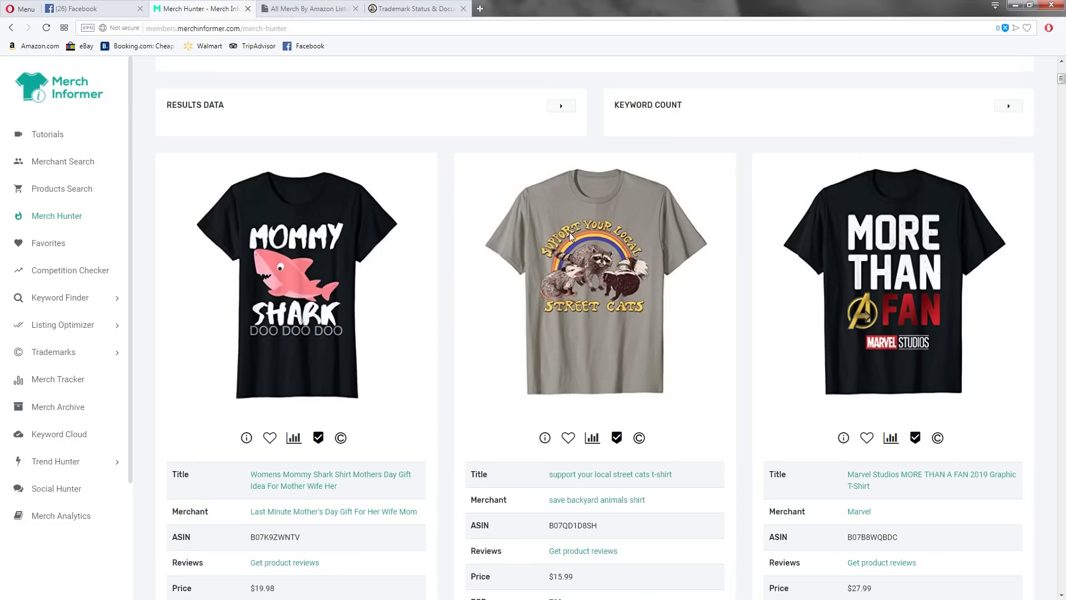
pyautogui.scroll(-3, 399, 158)
pyautogui.scroll(2, 472, 344)
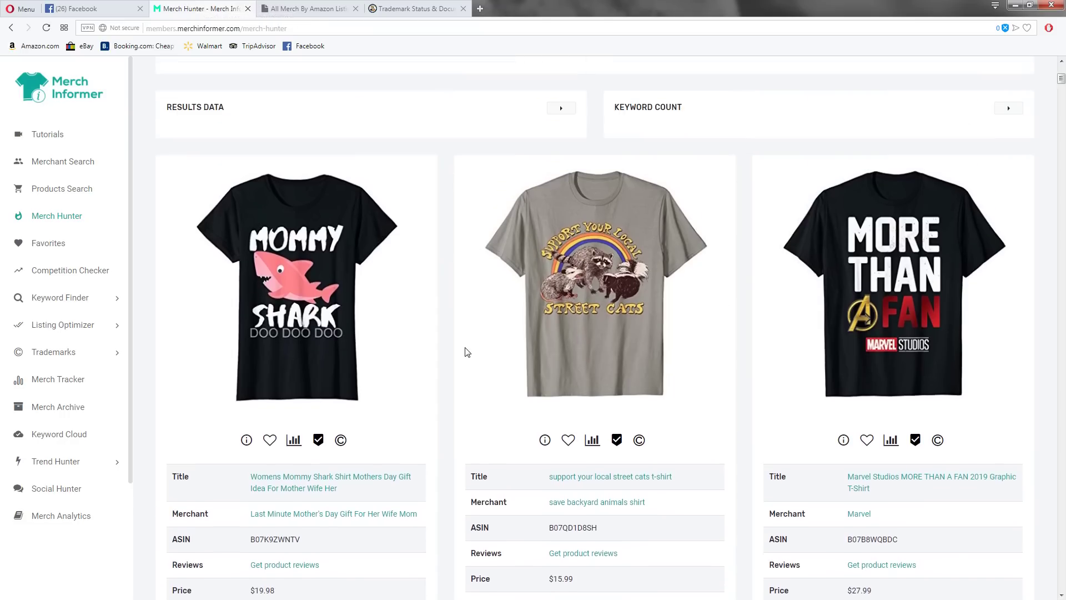
pyautogui.scroll(-4, 434, 370)
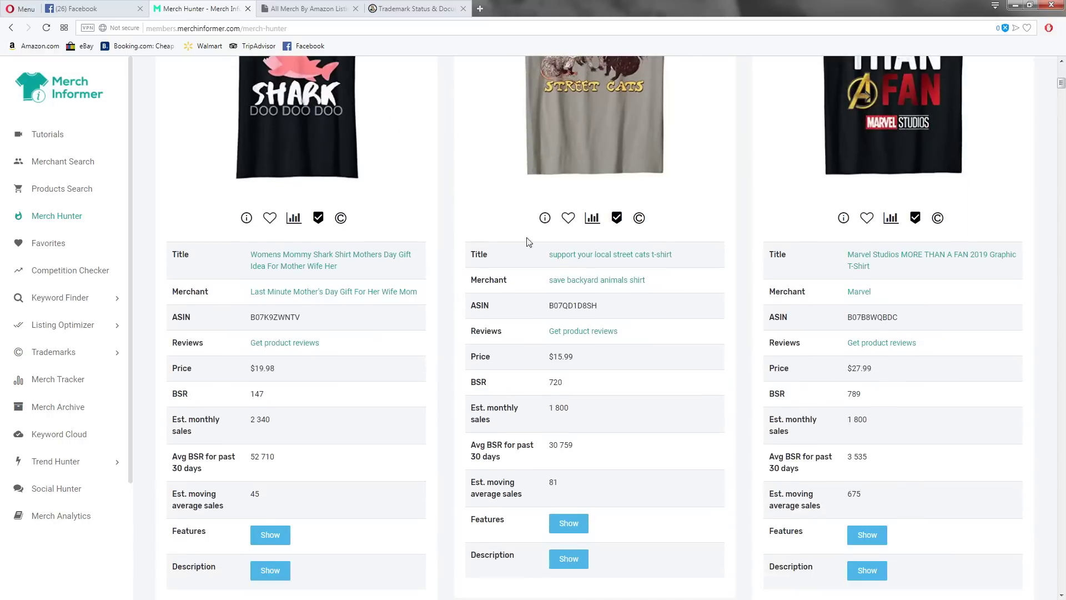
pyautogui.scroll(-2, 395, 419)
pyautogui.click(271, 424)
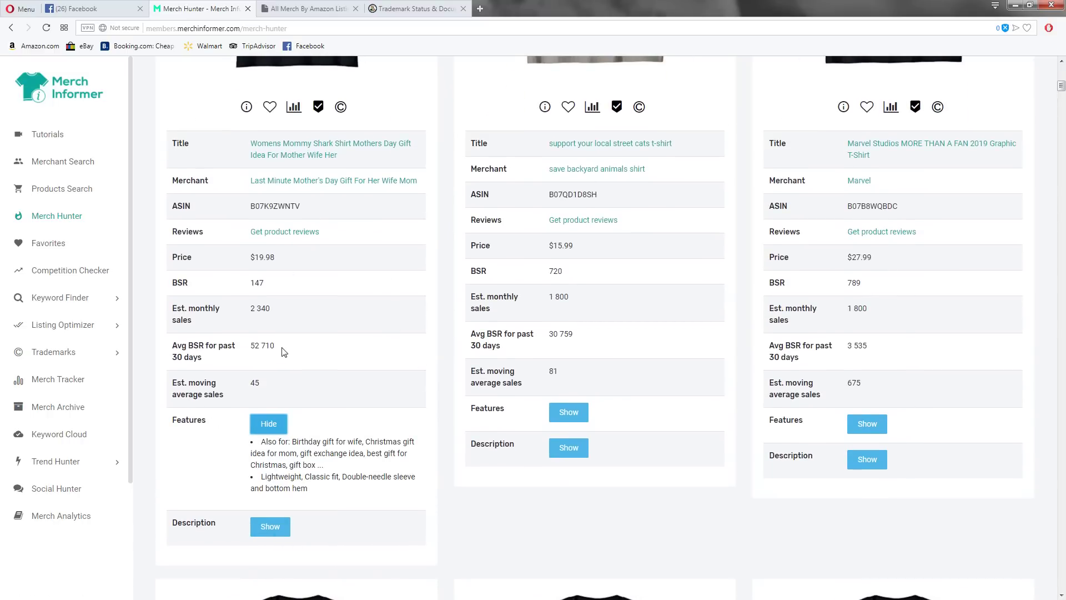
pyautogui.moveTo(284, 357); pyautogui.dragTo(166, 341)
pyautogui.scroll(4, 322, 358)
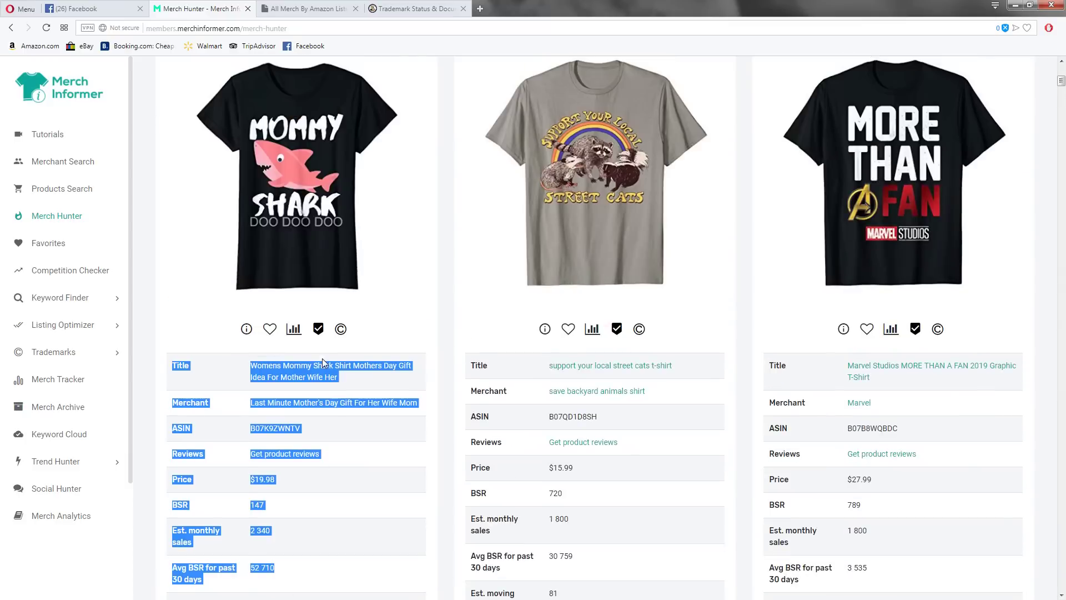
pyautogui.click(403, 340)
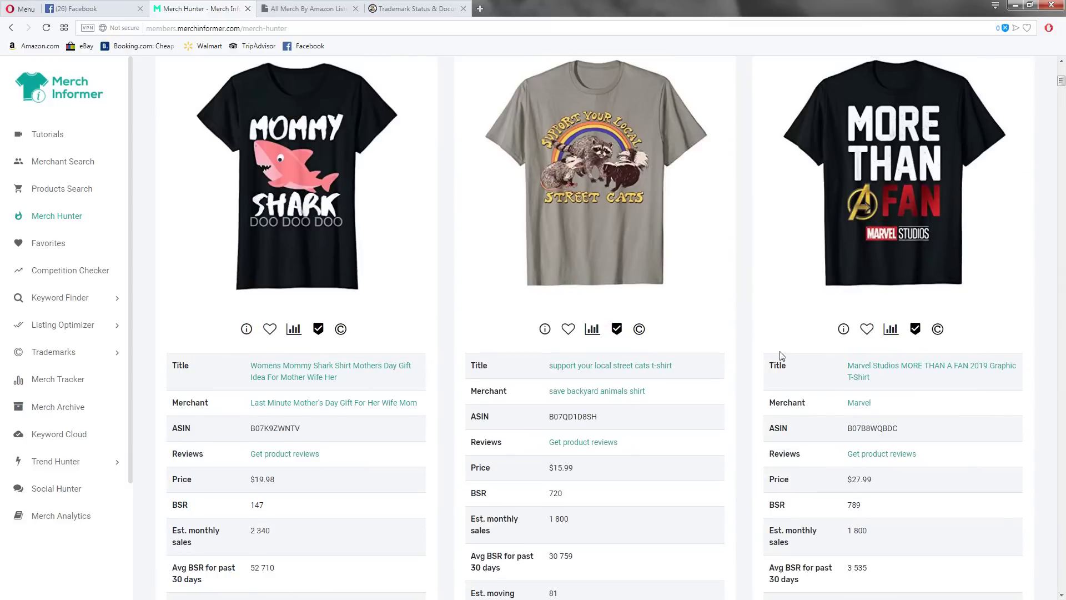
# Open the item details of the Marvel Avengers Endgame Movie Logo shirt and inspect the USPTO record for the MARVEL trademark
pyautogui.scroll(-8, 773, 358)
pyautogui.scroll(-4, 772, 357)
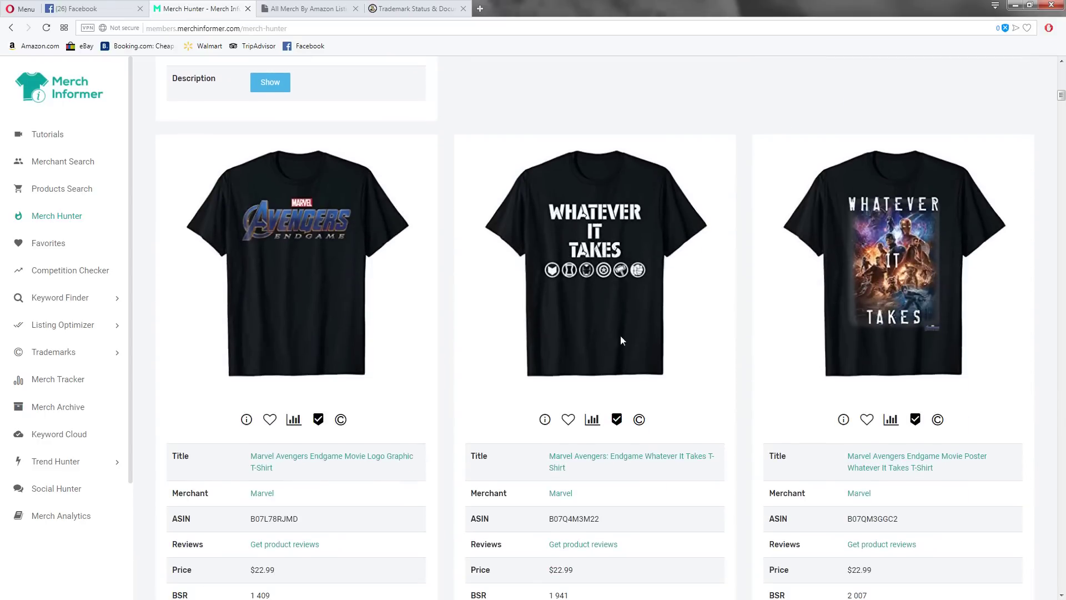
pyautogui.click(247, 421)
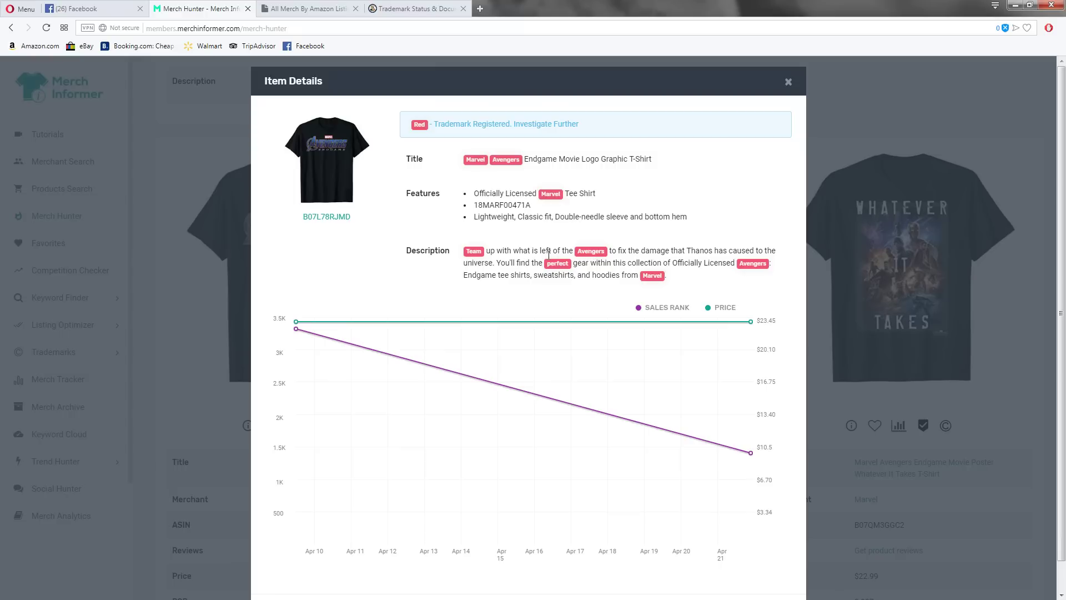
pyautogui.click(591, 251)
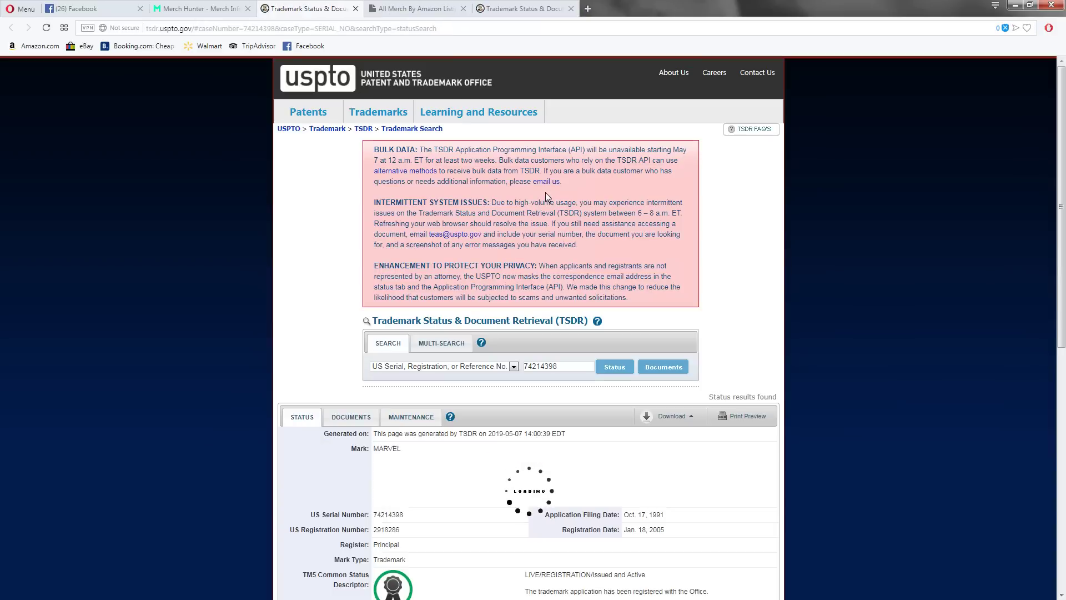
pyautogui.scroll(-2, 615, 344)
pyautogui.scroll(-2, 615, 348)
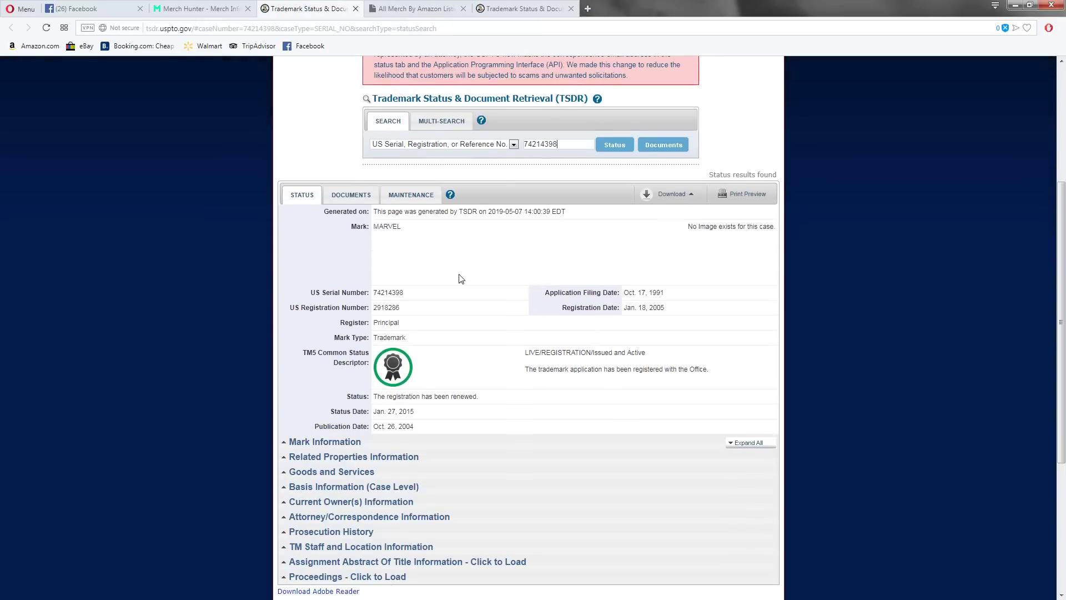
pyautogui.moveTo(404, 228); pyautogui.dragTo(367, 227)
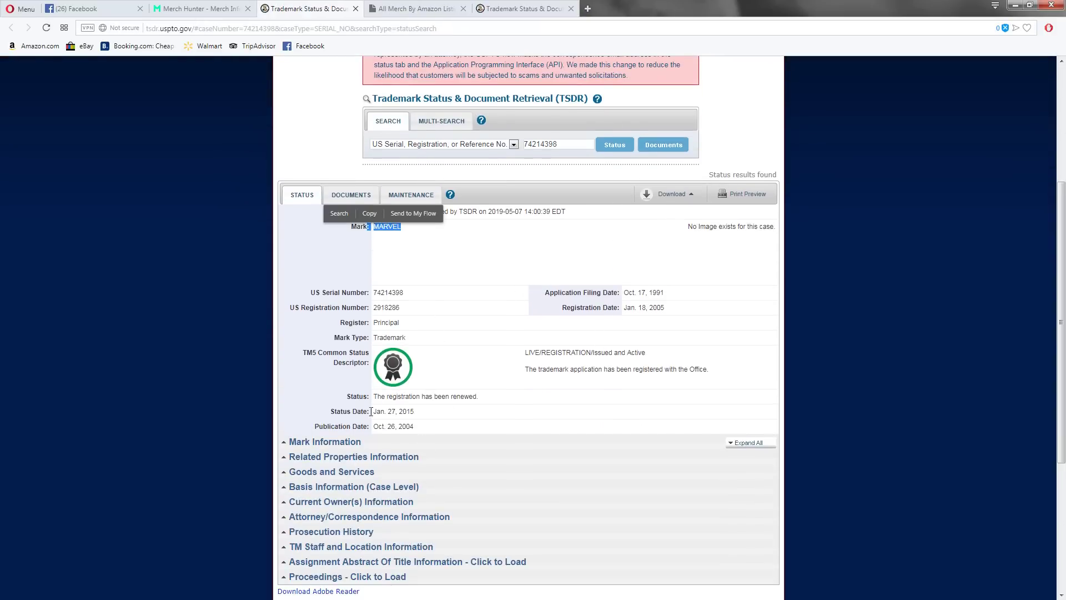
# Close the Avengers shirt's details, and open the Proud Mom shirt's item details and the USPTO status record for the flagged term "Mother"
pyautogui.click(215, 6)
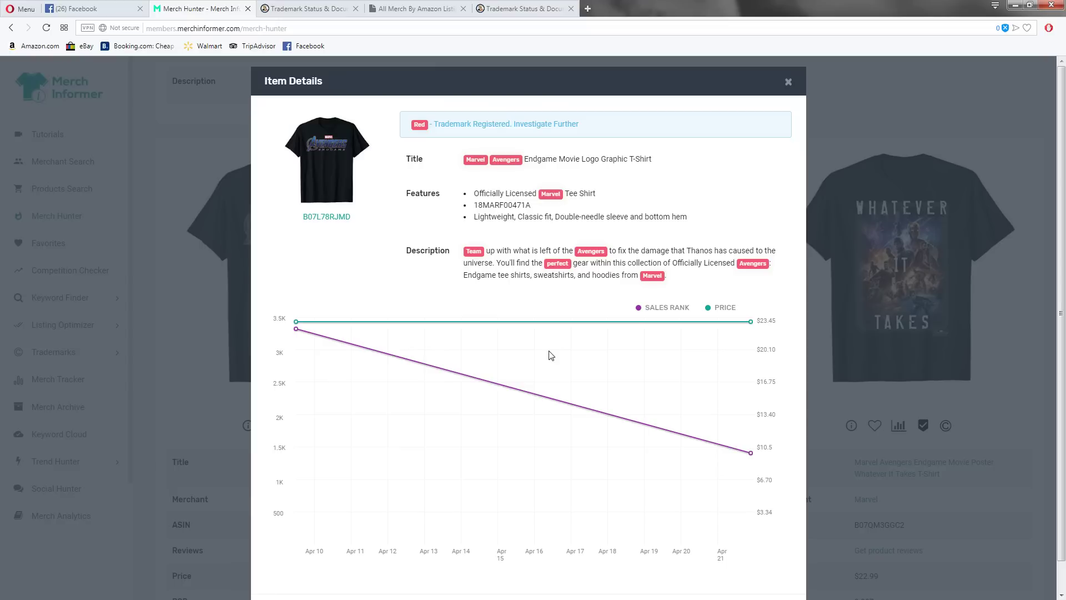
pyautogui.click(788, 83)
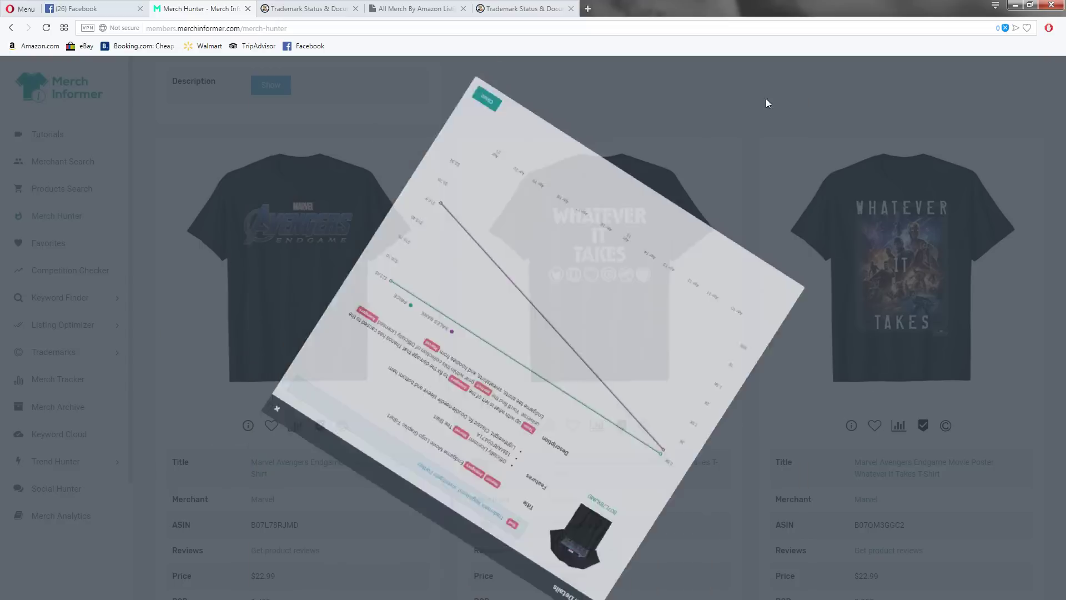
pyautogui.scroll(-10, 308, 348)
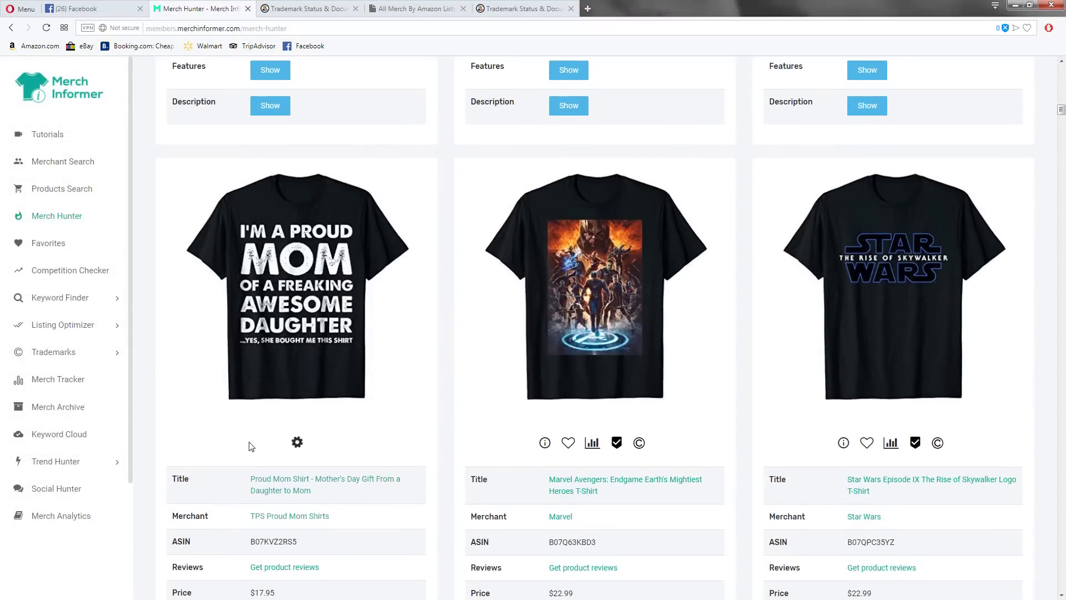
pyautogui.click(248, 443)
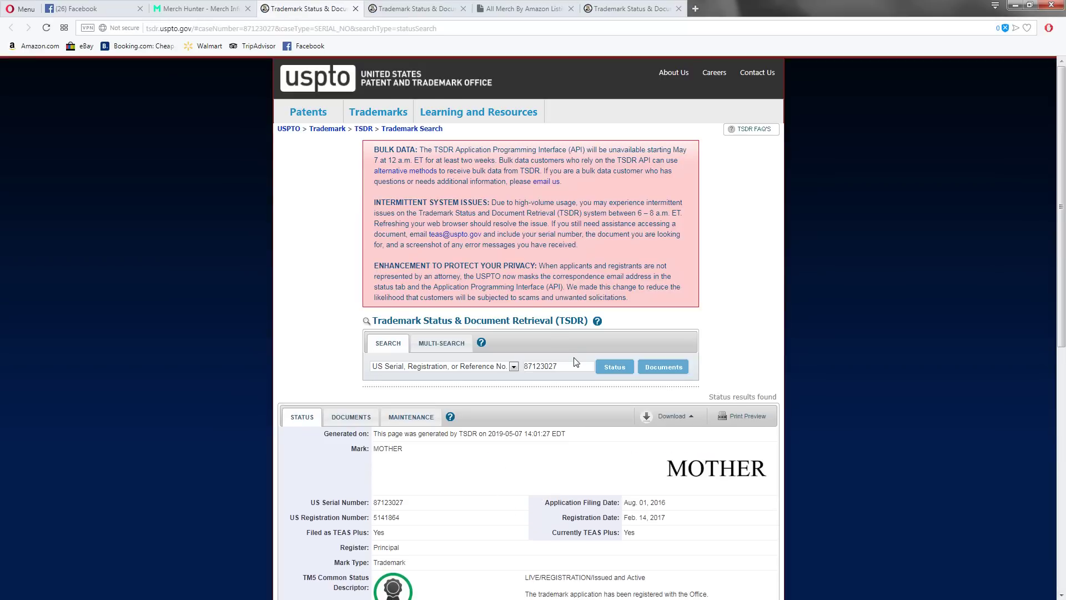
pyautogui.scroll(-2, 572, 366)
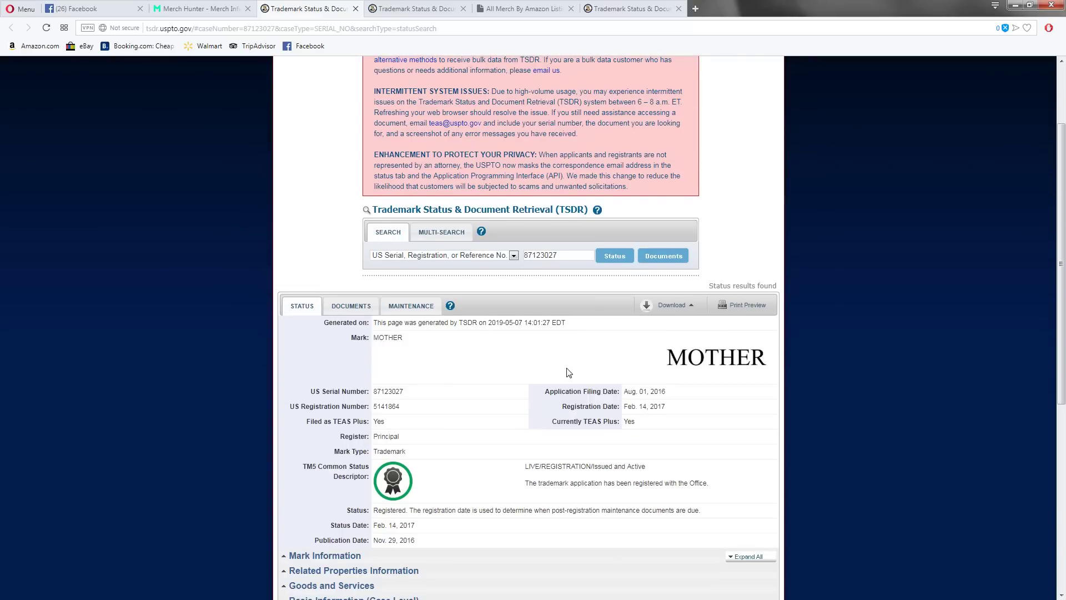
pyautogui.scroll(-4, 555, 366)
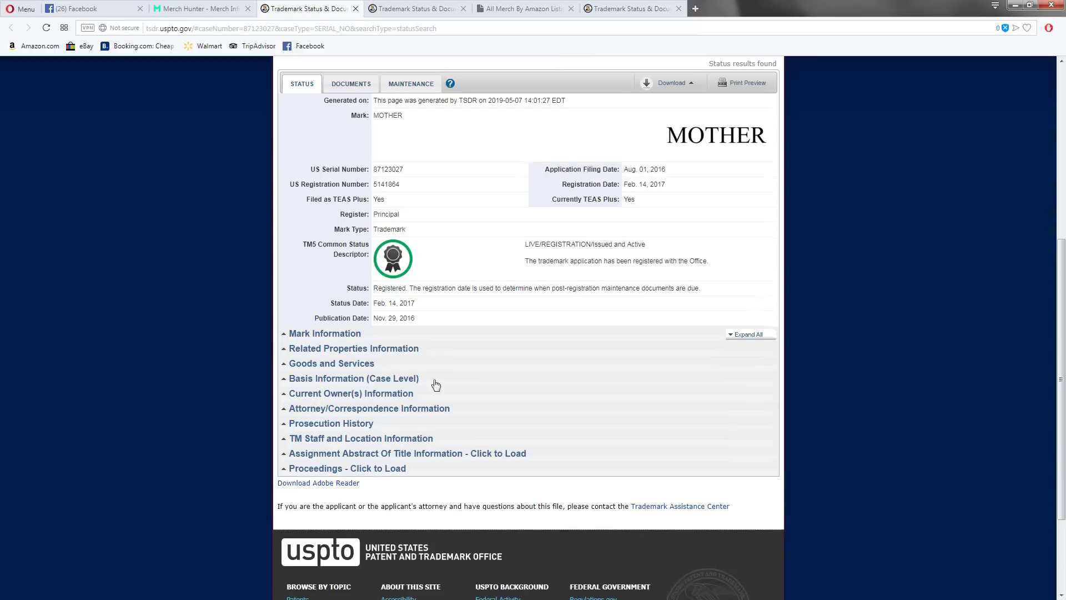
# Expand the MOTHER trademark's Mark Information and Goods and Services, and examine its covered goods and international class
pyautogui.click(307, 334)
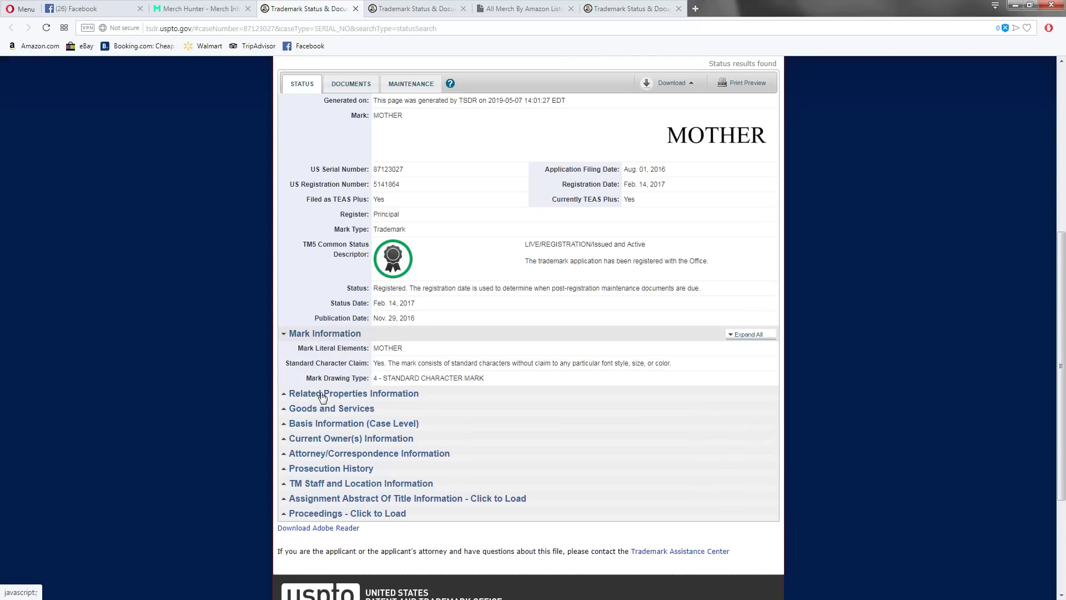
pyautogui.click(315, 414)
pyautogui.scroll(-2, 475, 415)
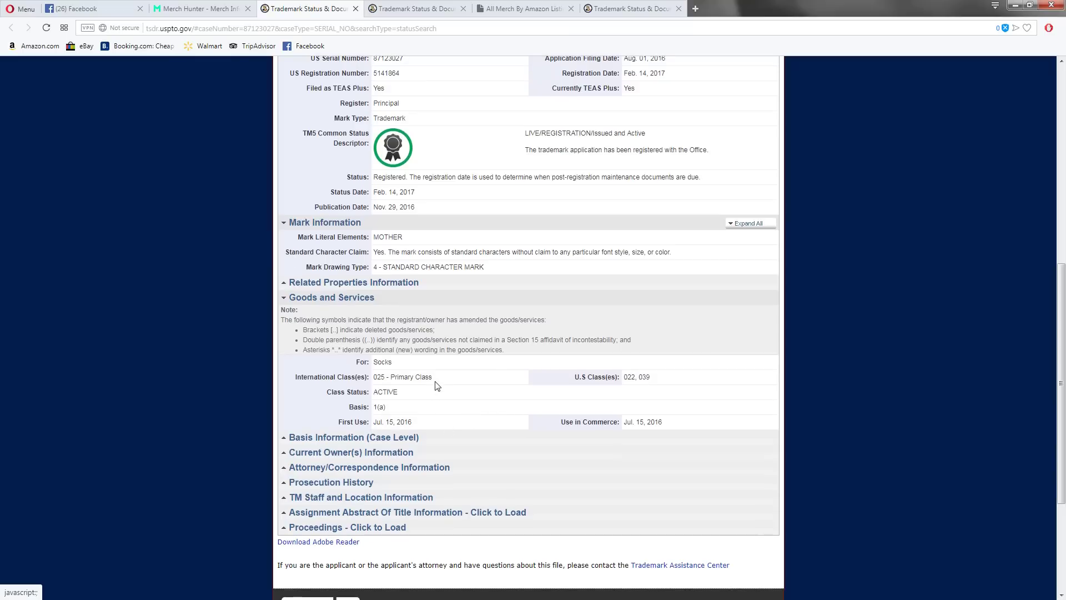
pyautogui.moveTo(438, 379); pyautogui.dragTo(372, 363)
pyautogui.click(443, 387)
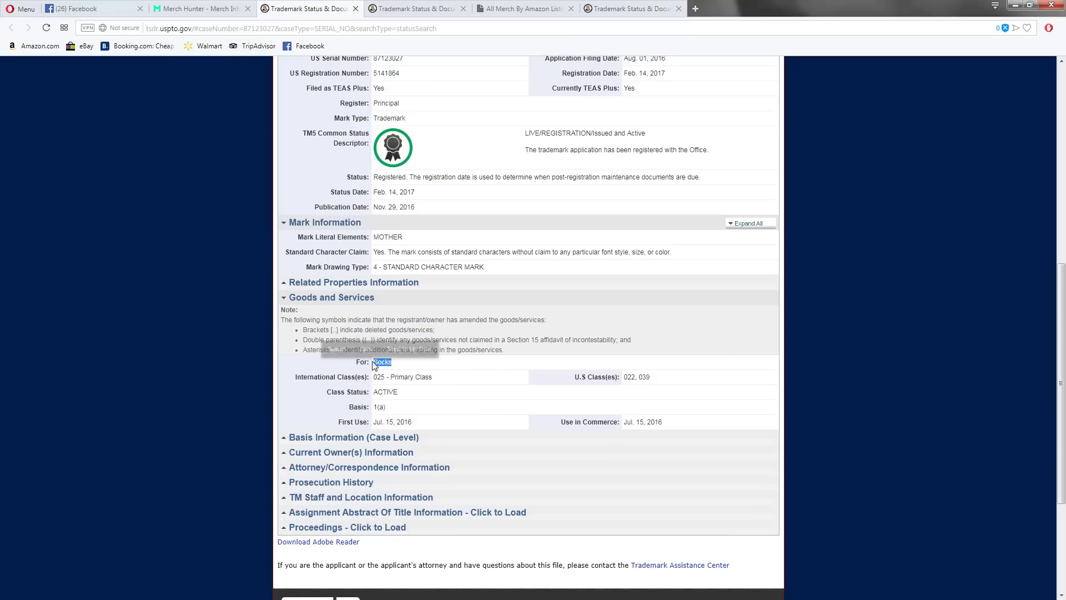
pyautogui.click(398, 364)
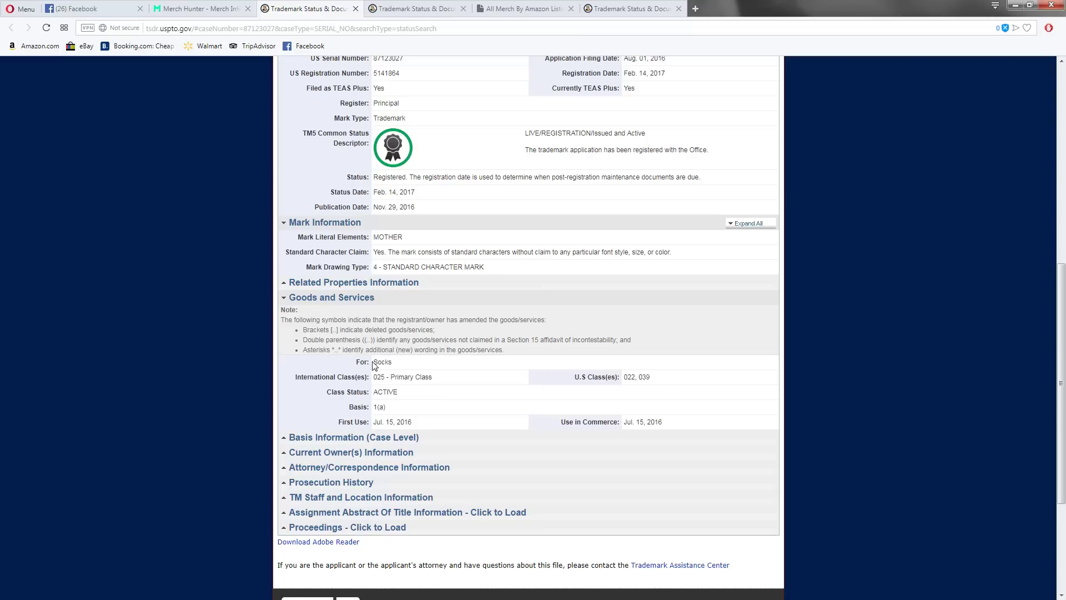
# Close the Proud Mom shirt's item details and browse further Merch Hunter bestsellers
pyautogui.click(203, 8)
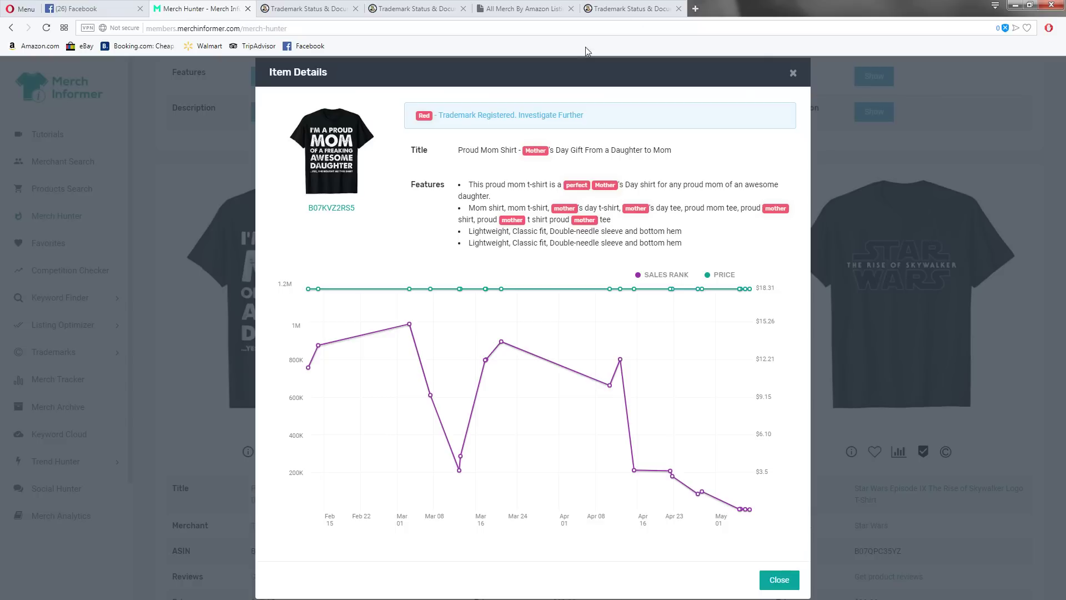
pyautogui.click(793, 74)
pyautogui.scroll(-20, 754, 362)
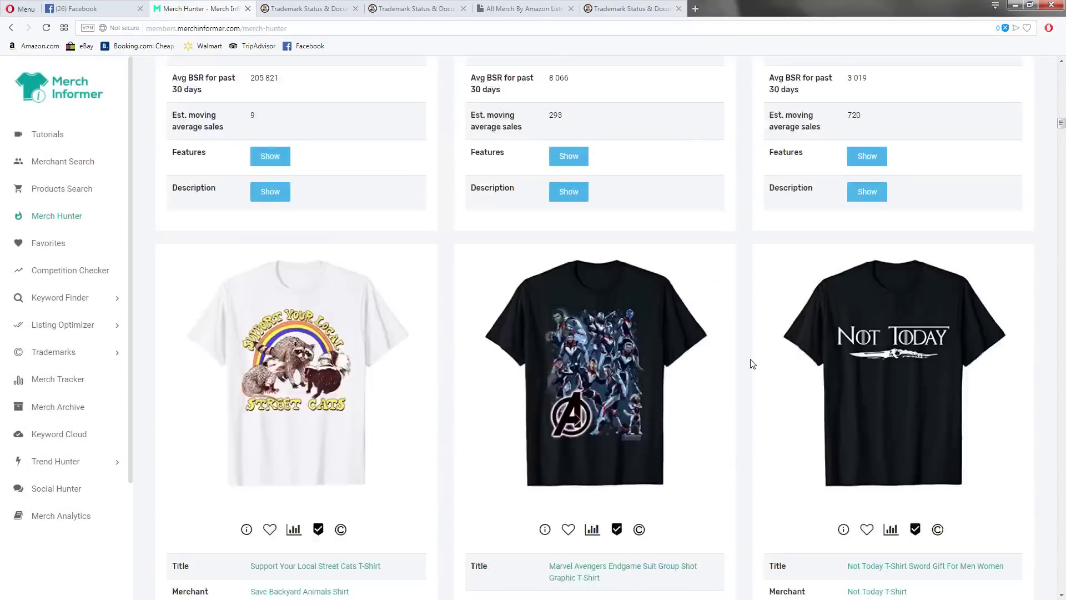
# Browse the Merch Hunter bestsellers to the "I Have Two Titles Mom And Mimi" shirt and open its item details
pyautogui.scroll(-20, 754, 362)
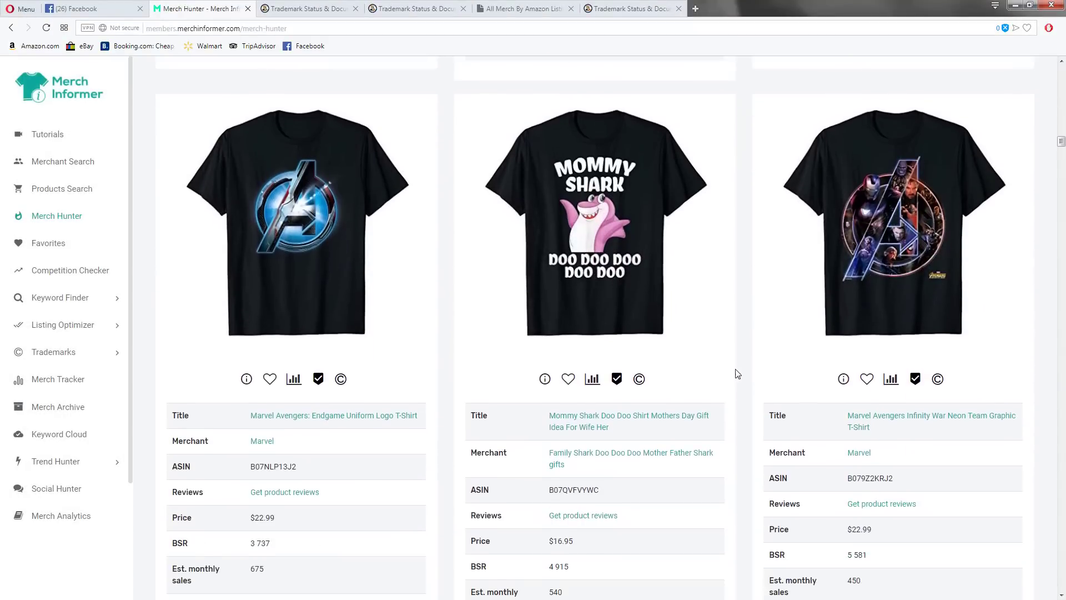
pyautogui.scroll(-5, 631, 460)
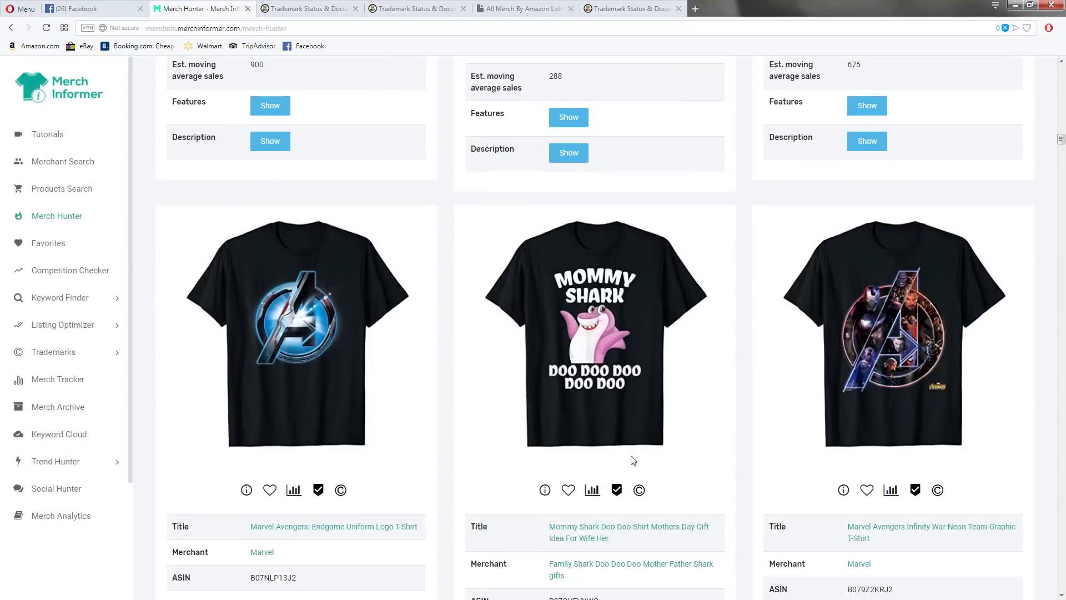
pyautogui.scroll(-14, 759, 452)
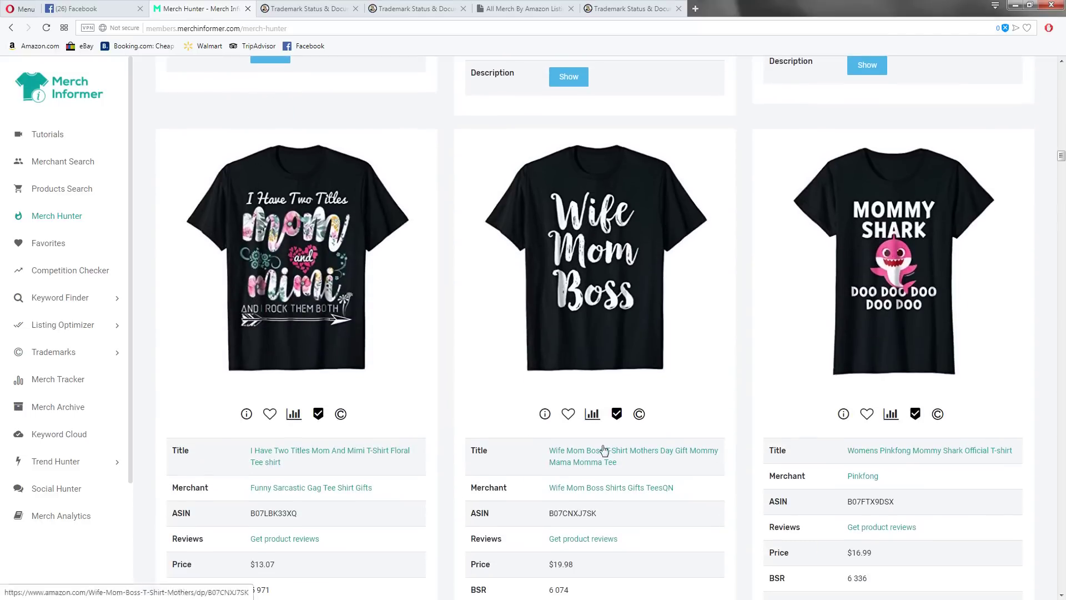
pyautogui.click(248, 416)
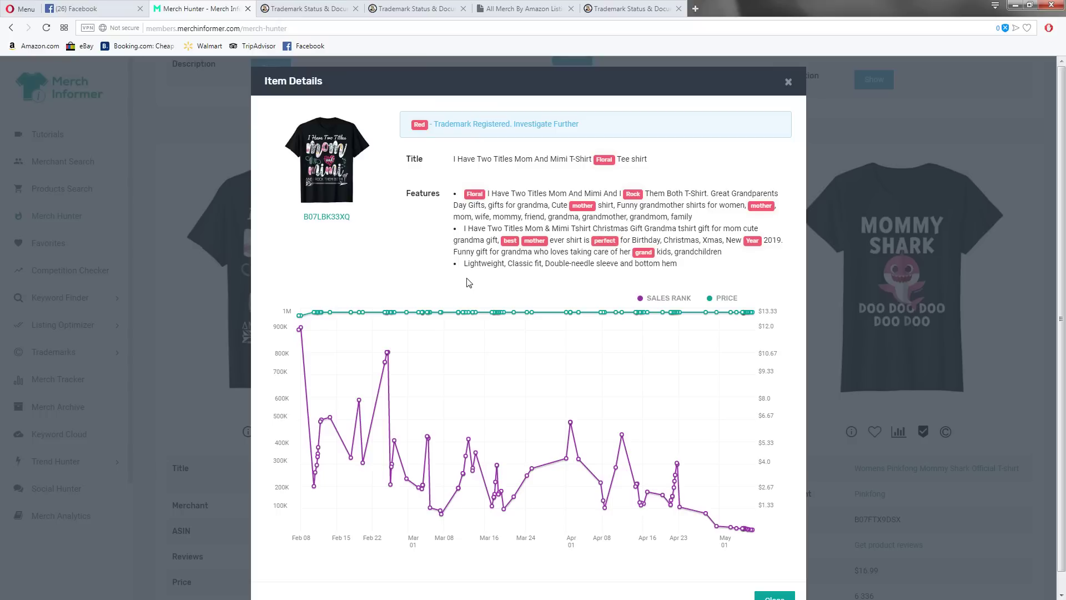
# Open the USPTO record for the flagged term "Floral", expand its Goods and Services, and examine the covered goods
pyautogui.click(475, 195)
pyautogui.scroll(-2, 488, 200)
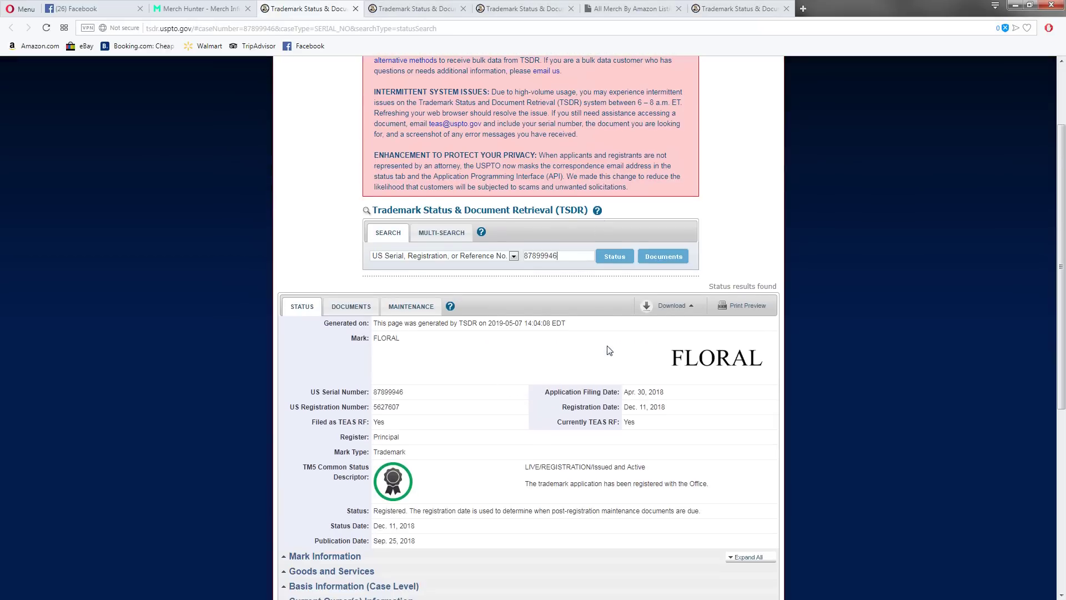
pyautogui.scroll(-4, 684, 409)
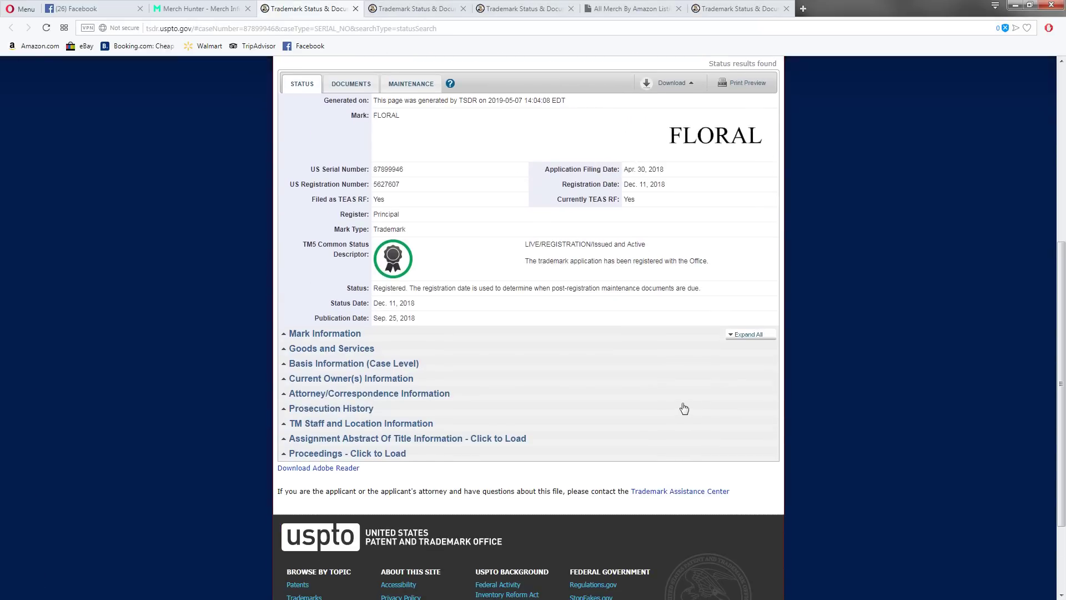
pyautogui.click(320, 350)
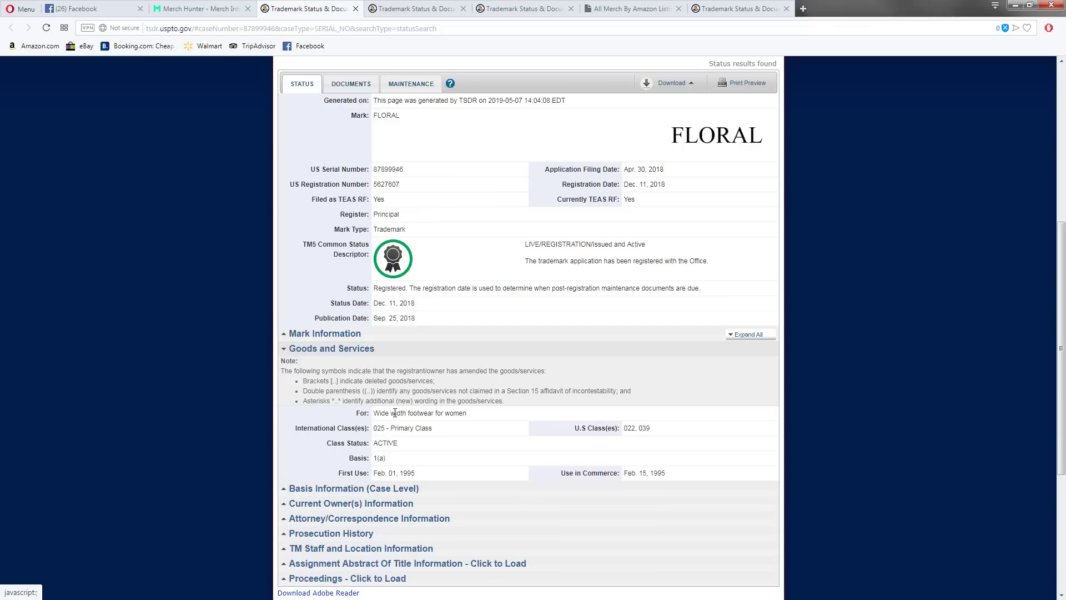
pyautogui.moveTo(730, 156)
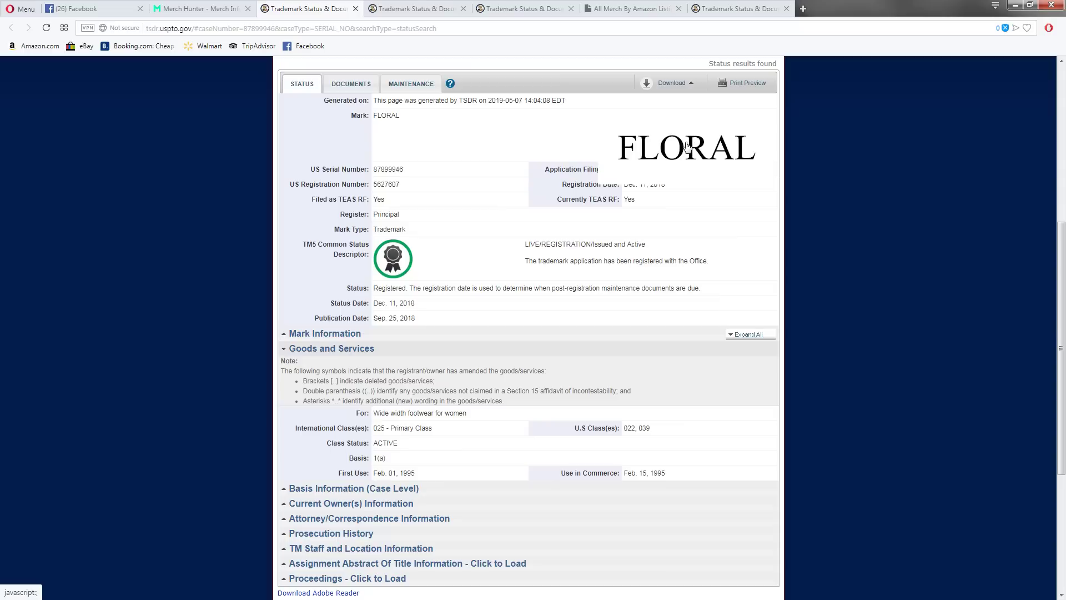
pyautogui.doubleClick(455, 414)
pyautogui.moveTo(431, 414); pyautogui.dragTo(371, 417)
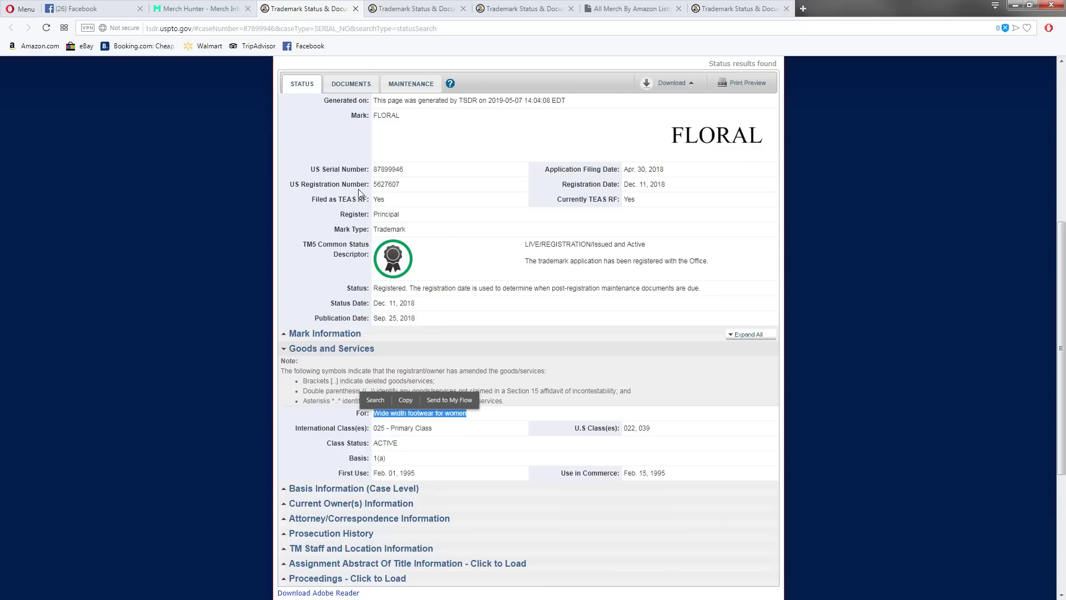
# Return to Merch Hunter, close the Mom And Mimi shirt's item details, and open Trend Tracker
pyautogui.click(186, 7)
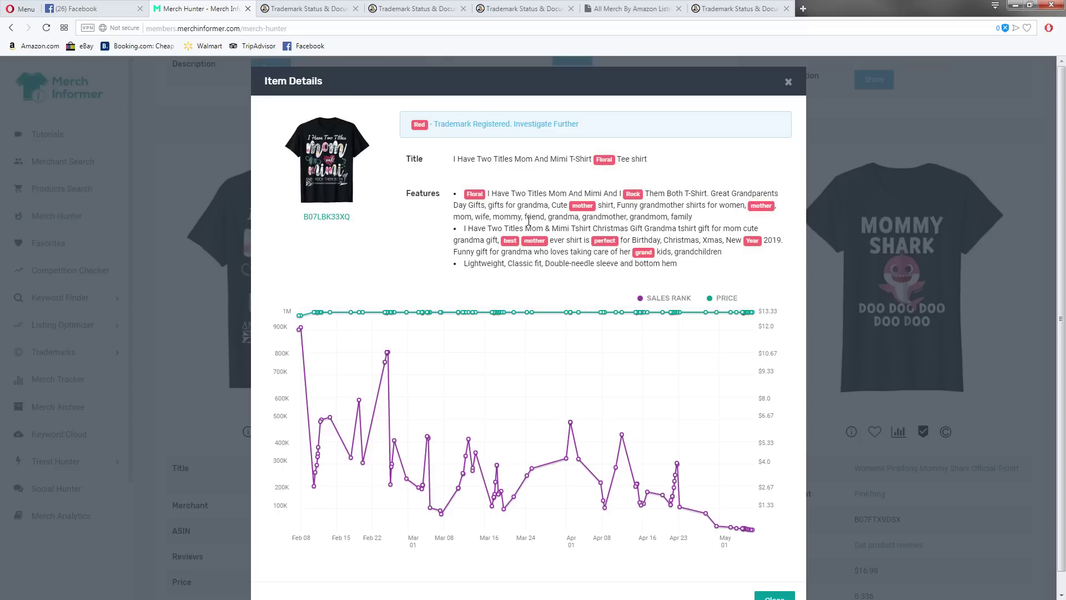
pyautogui.click(788, 82)
pyautogui.scroll(-5, 731, 411)
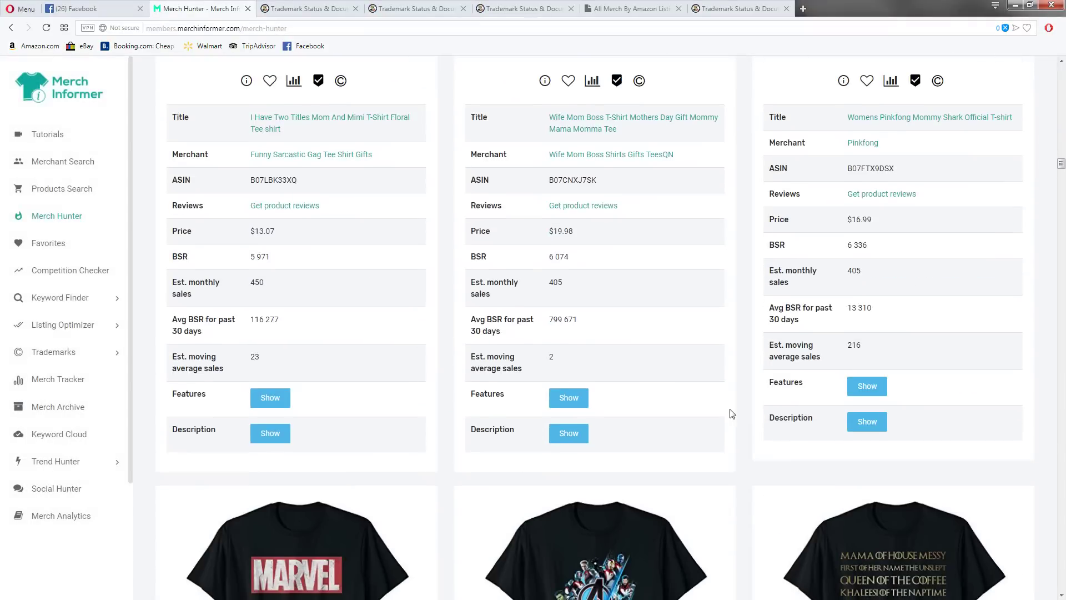
pyautogui.click(54, 464)
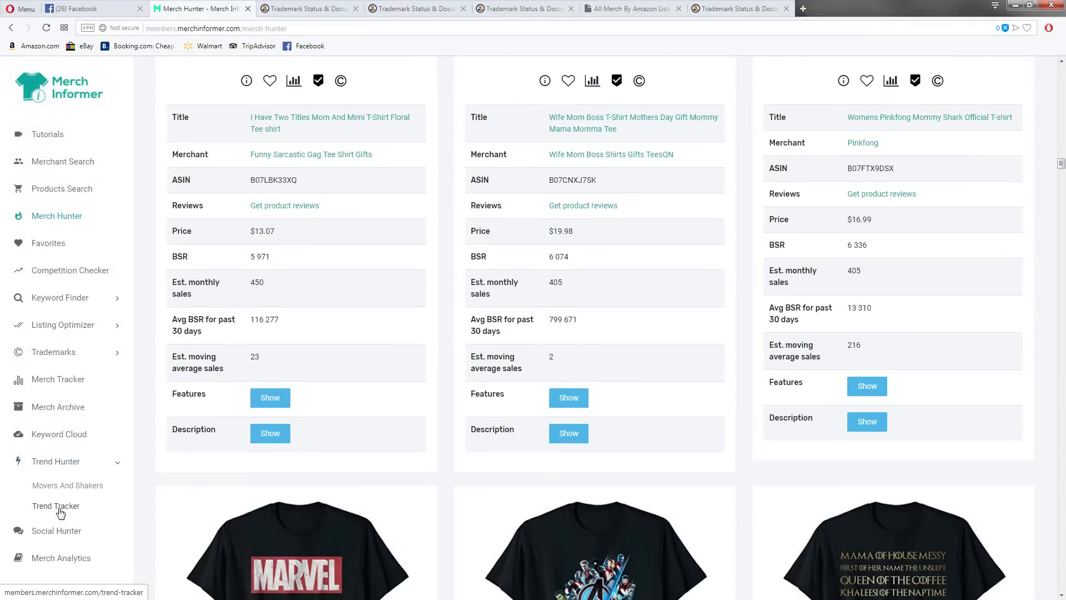
pyautogui.click(56, 505)
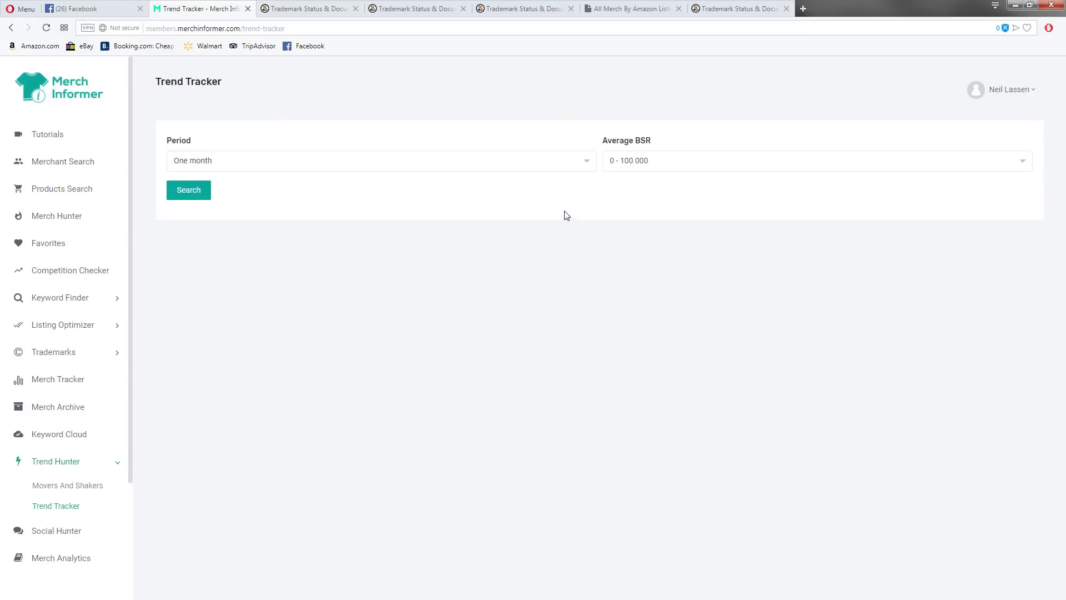
# Search Trend Tracker for shirts over a three-month period with an average BSR of 0 - 100 000
pyautogui.click(558, 165)
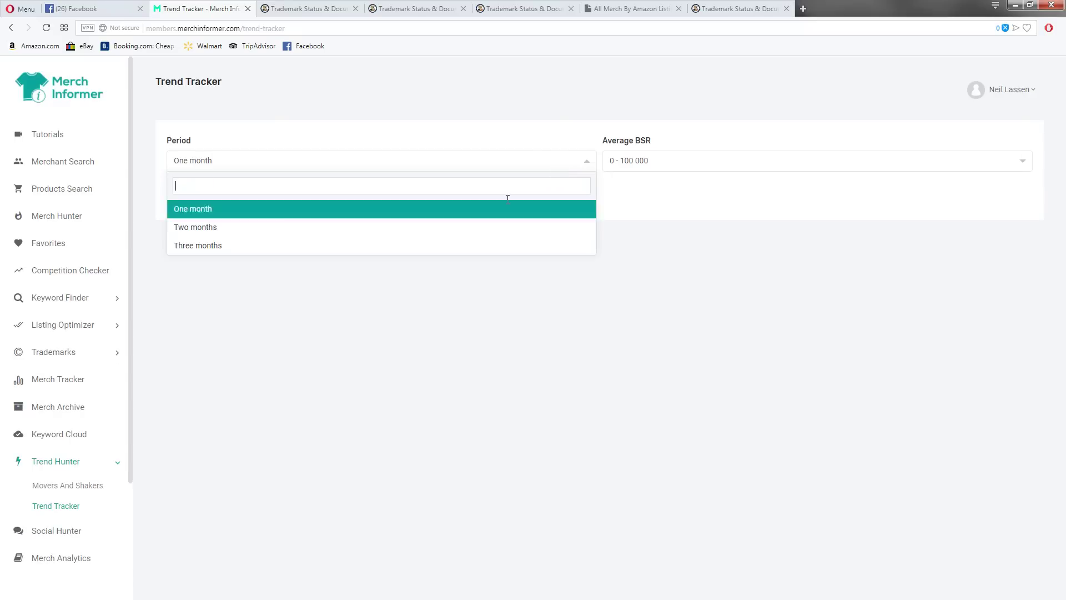
pyautogui.click(246, 251)
pyautogui.click(286, 162)
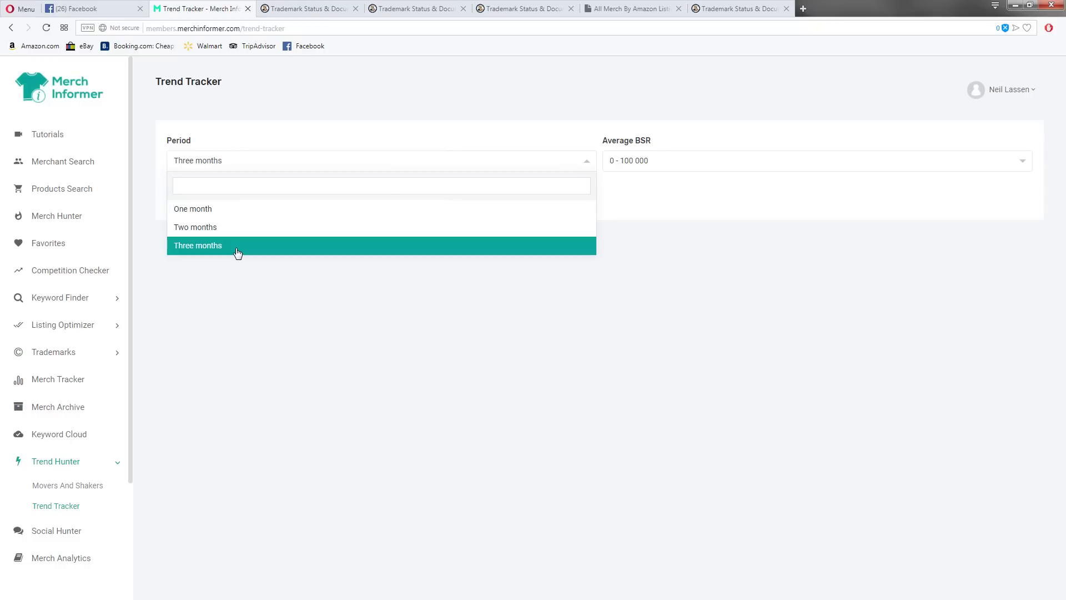
pyautogui.click(695, 277)
pyautogui.click(190, 189)
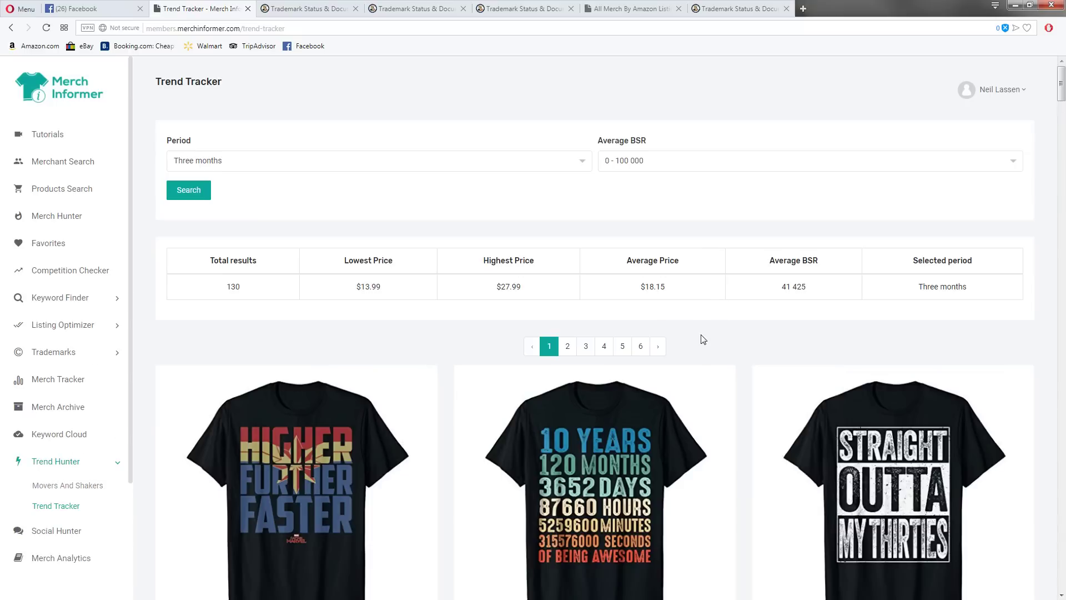
# Open the Amazon listing of the "10 Years Old 10th Birthday Vintage Retro" shirt and examine its customer reviews and title
pyautogui.scroll(-4, 714, 348)
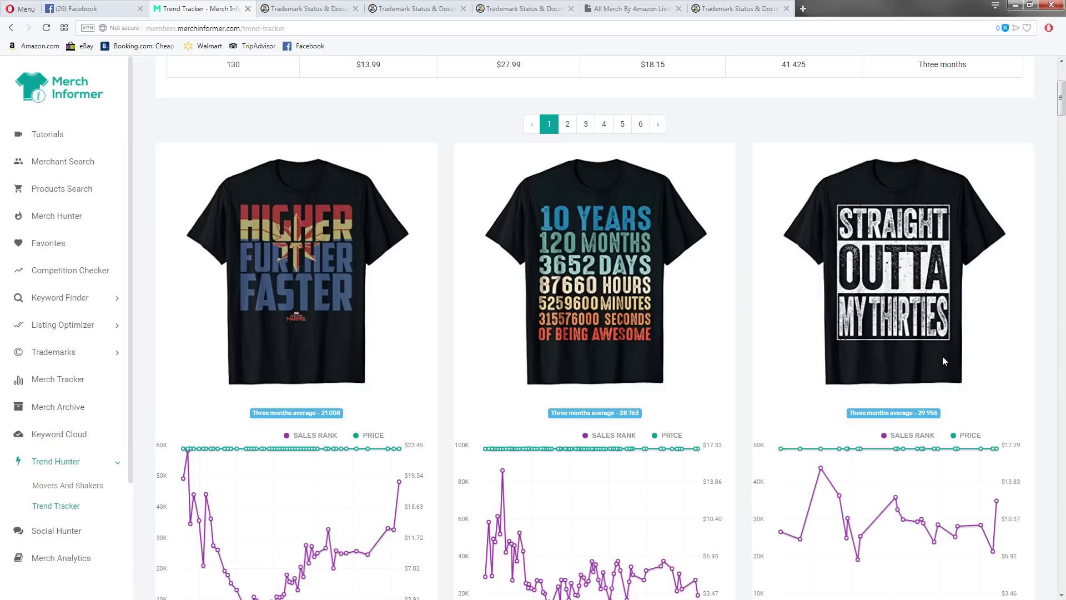
pyautogui.scroll(-2, 704, 357)
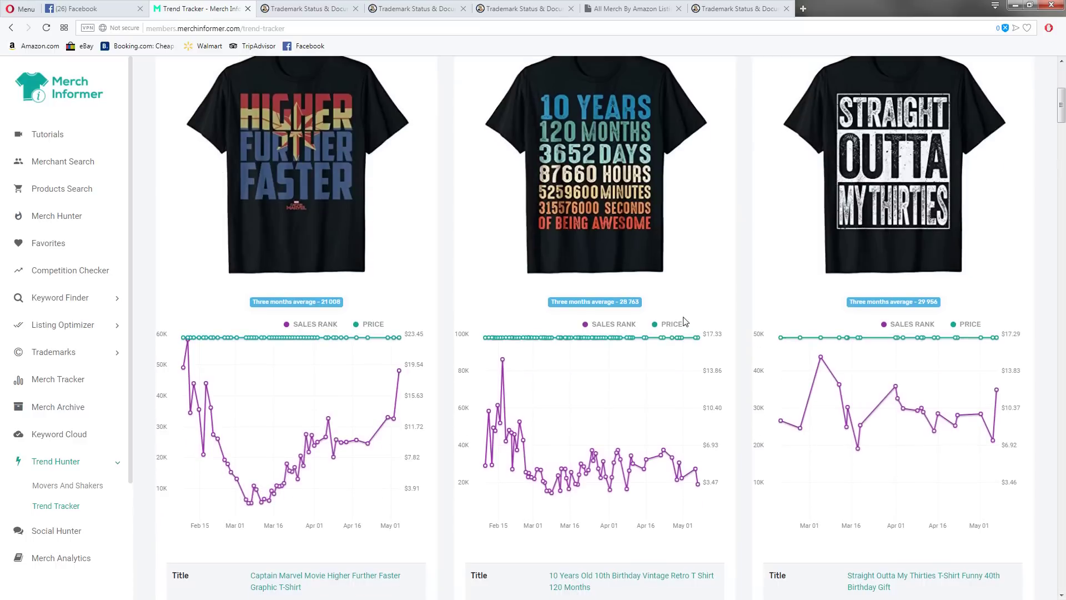
pyautogui.scroll(-4, 577, 243)
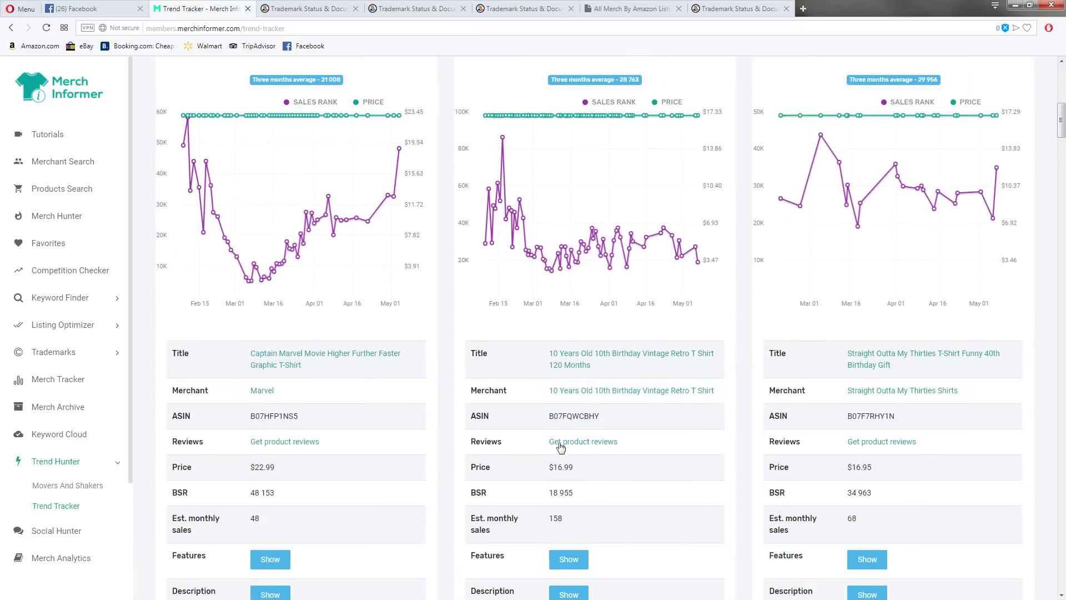
pyautogui.middleClick(578, 353)
pyautogui.click(310, 5)
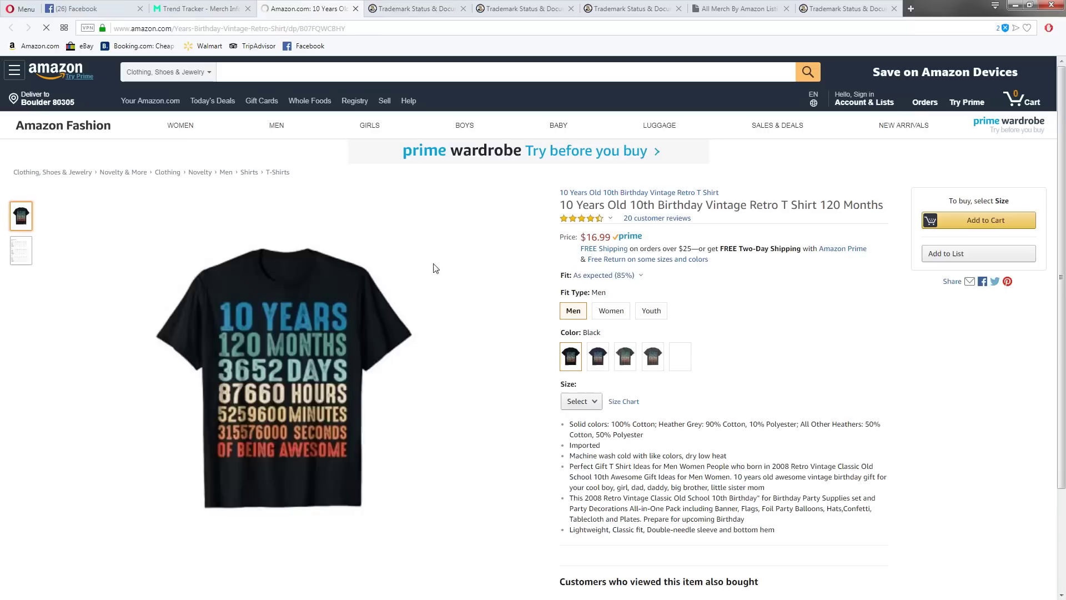
pyautogui.moveTo(701, 220); pyautogui.dragTo(621, 219)
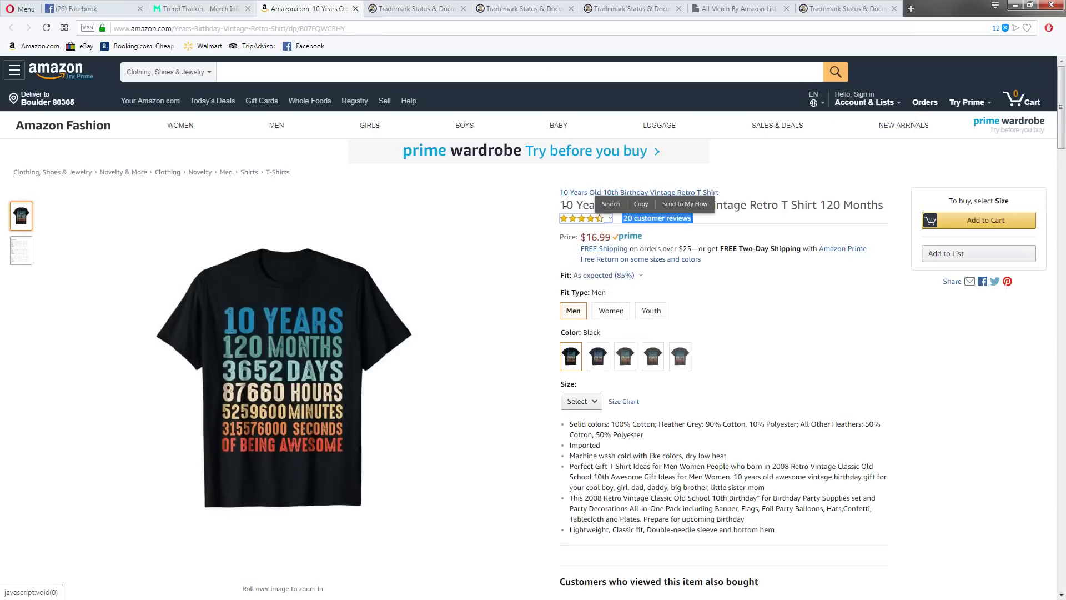
pyautogui.click(637, 201)
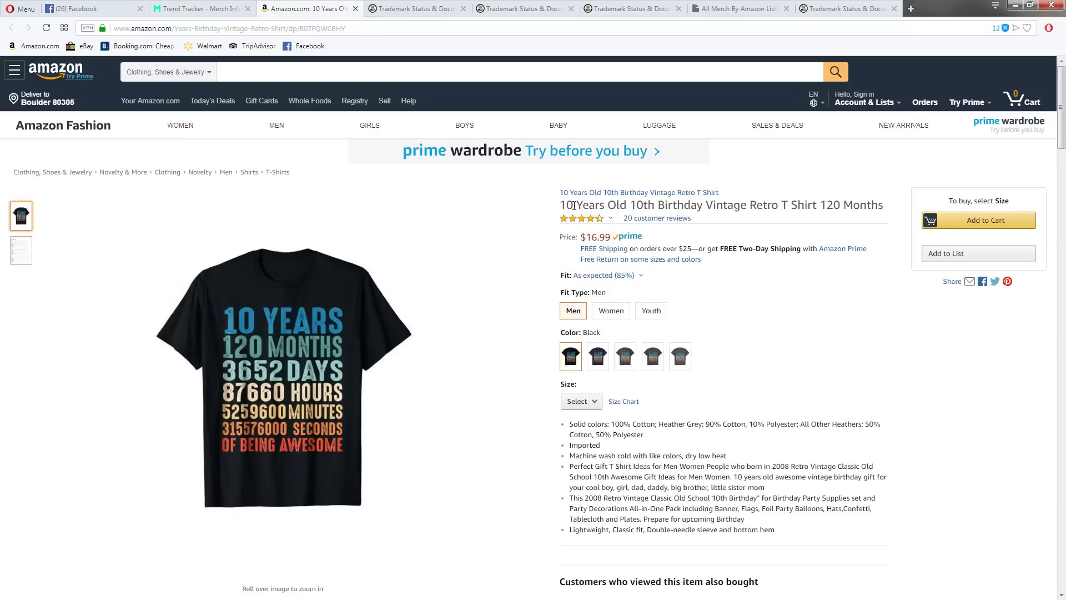
pyautogui.moveTo(573, 206); pyautogui.dragTo(552, 211)
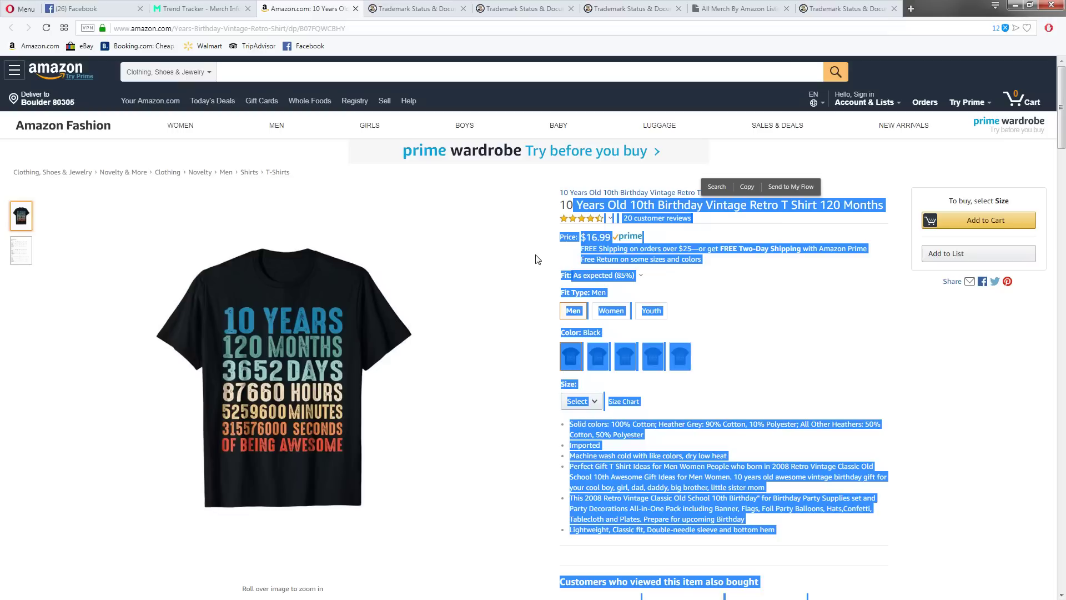
# Return to Trend Tracker and browse further shirt designs and their sales rank charts
pyautogui.click(197, 8)
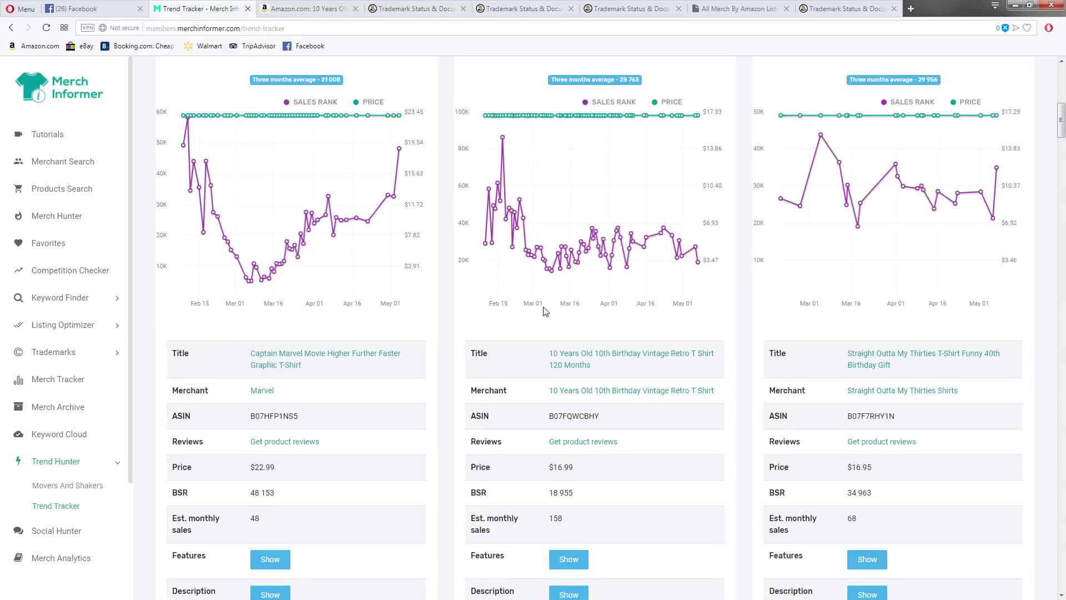
pyautogui.scroll(-8, 541, 306)
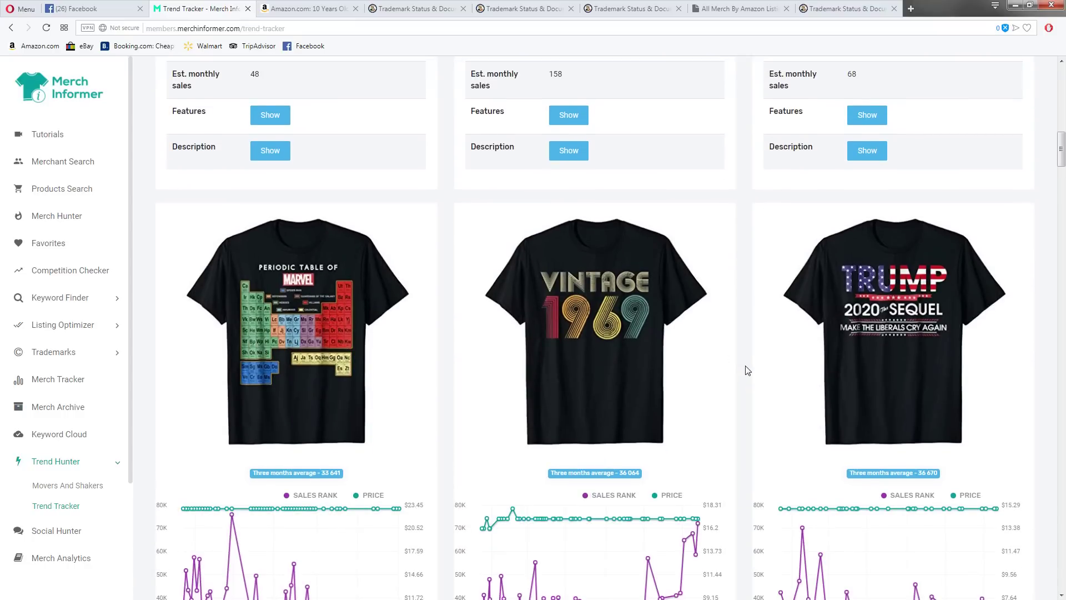
pyautogui.scroll(-5, 747, 370)
pyautogui.scroll(-11, 747, 371)
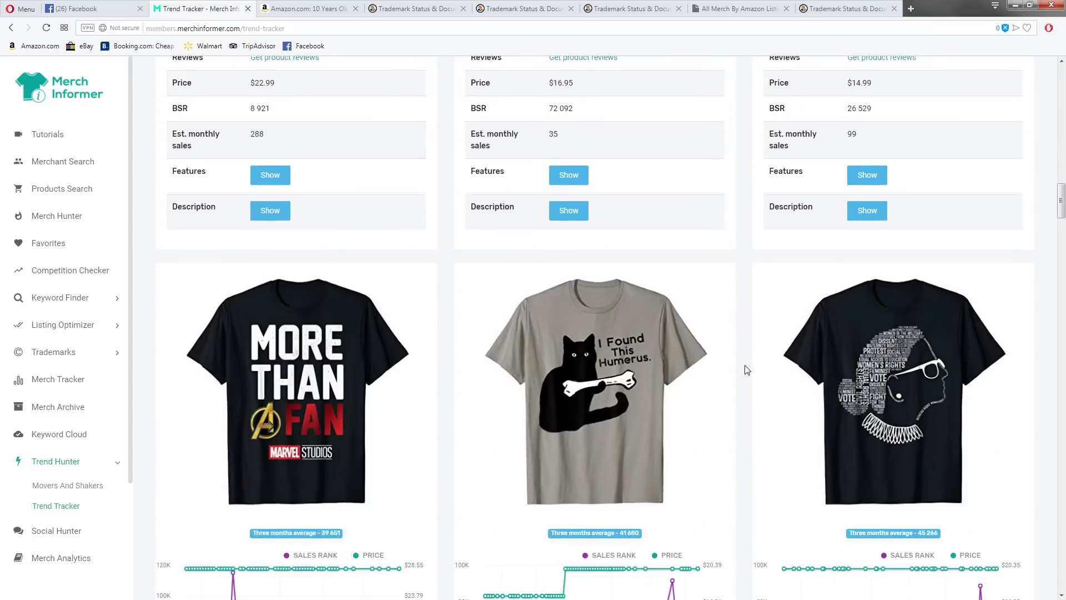
pyautogui.scroll(-13, 399, 334)
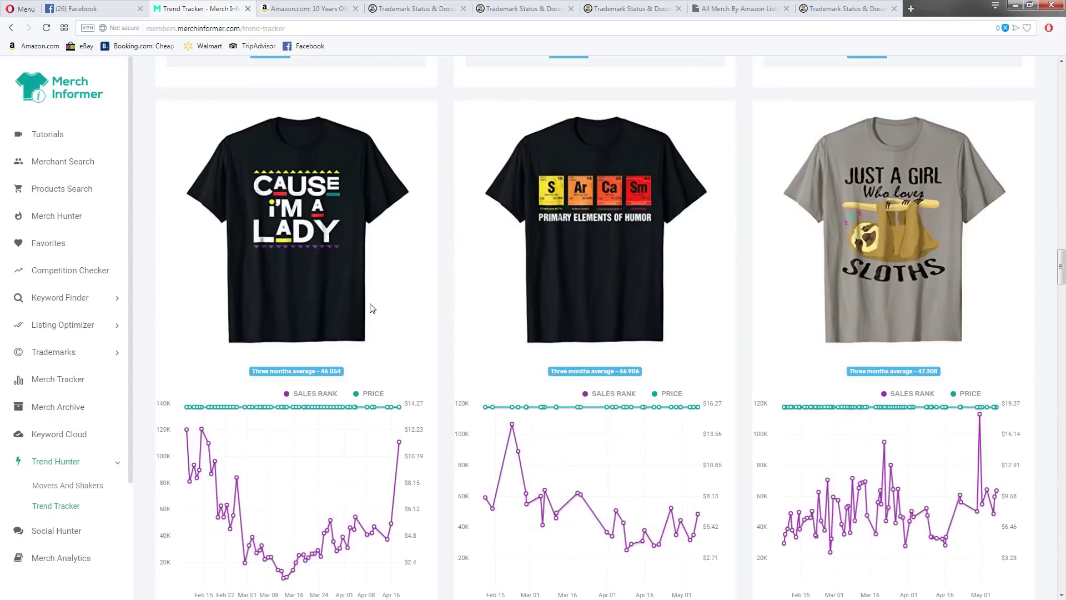
pyautogui.scroll(-20, 572, 334)
# Review the available Average BSR ranges and keep 0 - 100 000 selected
pyautogui.press('Home')
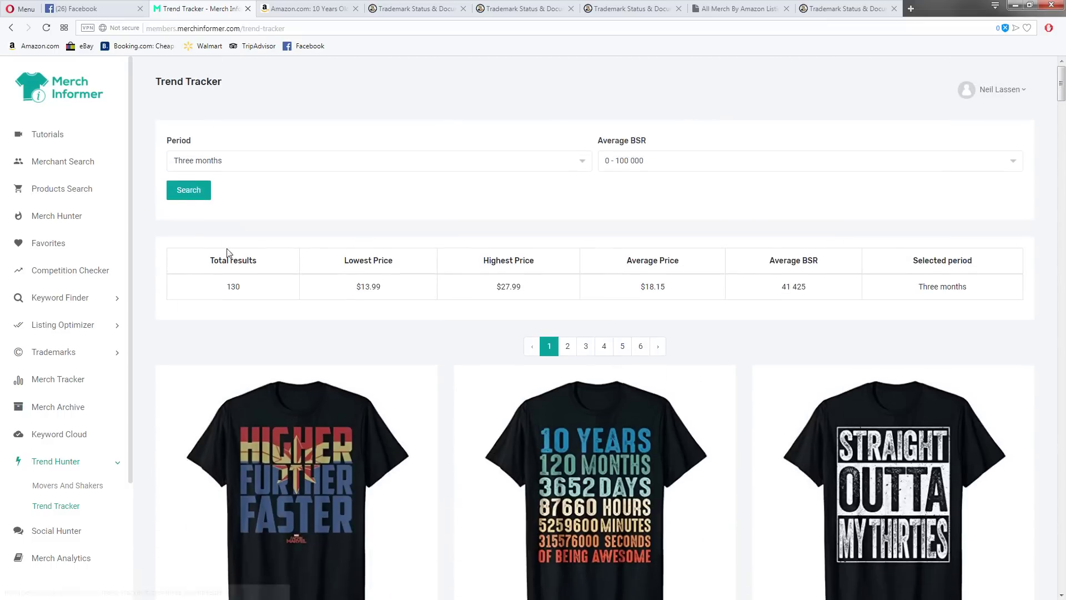
pyautogui.click(644, 161)
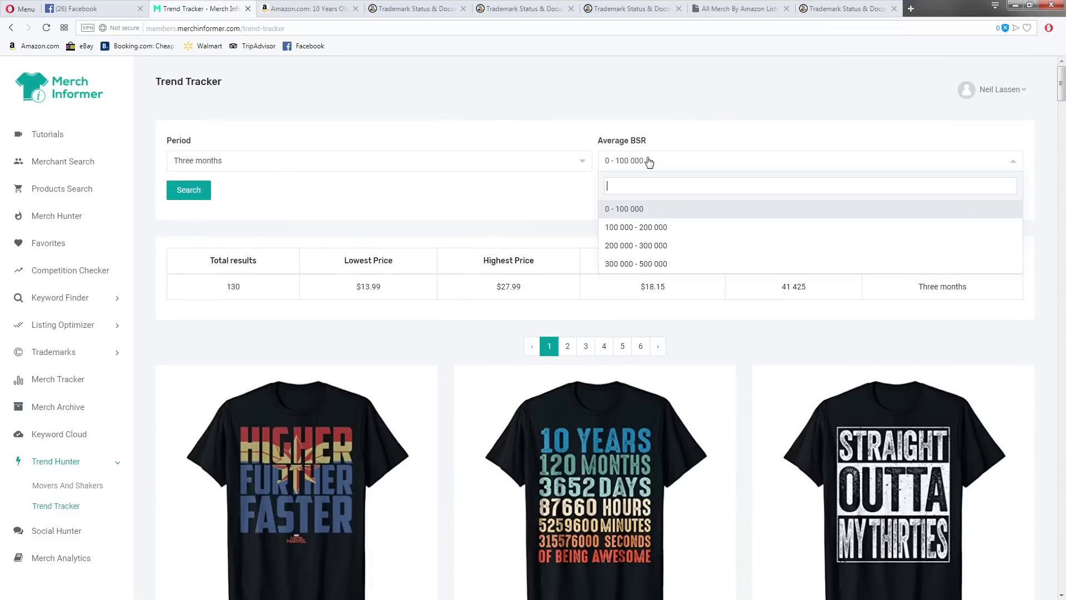
pyautogui.click(614, 213)
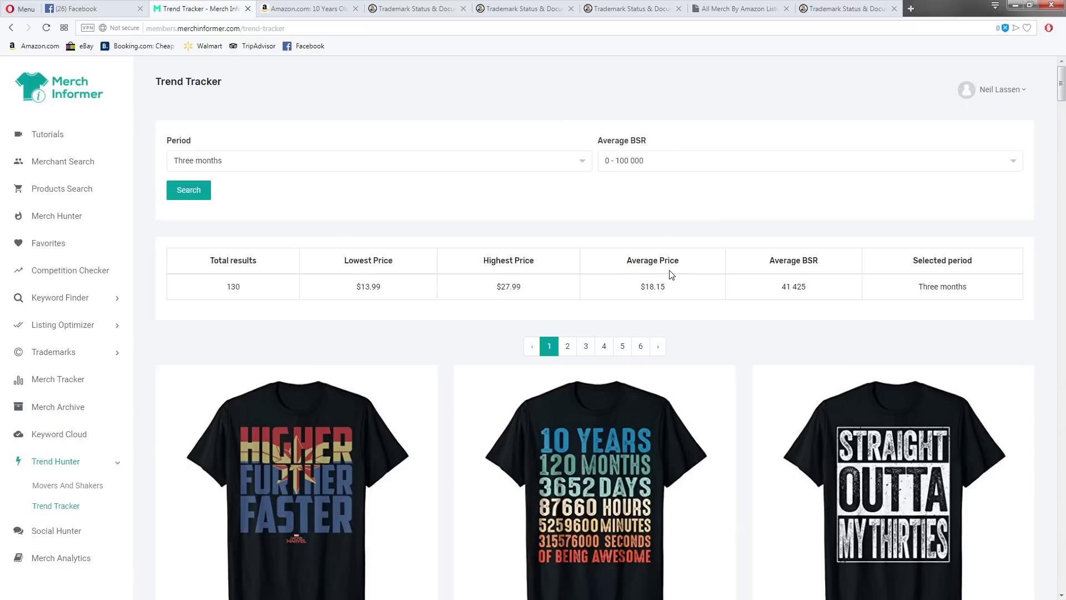
# Examine the three-month trend results again, comparing Marvel, birthday, humor and animal shirt designs with their sales rank charts
pyautogui.scroll(-8, 670, 274)
pyautogui.scroll(8, 709, 203)
pyautogui.scroll(-4, 702, 299)
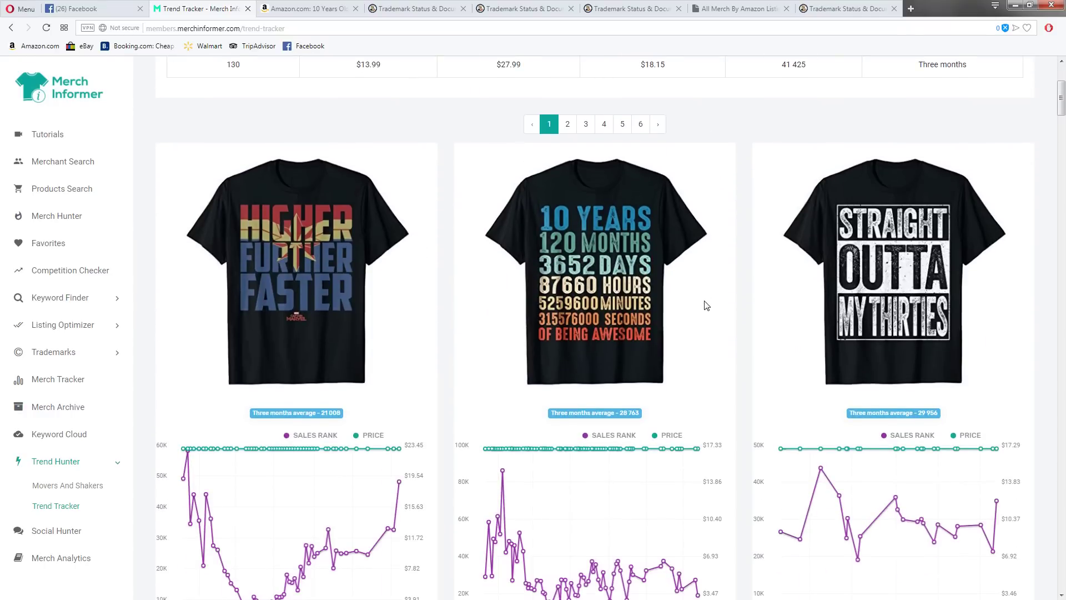
pyautogui.scroll(-12, 707, 305)
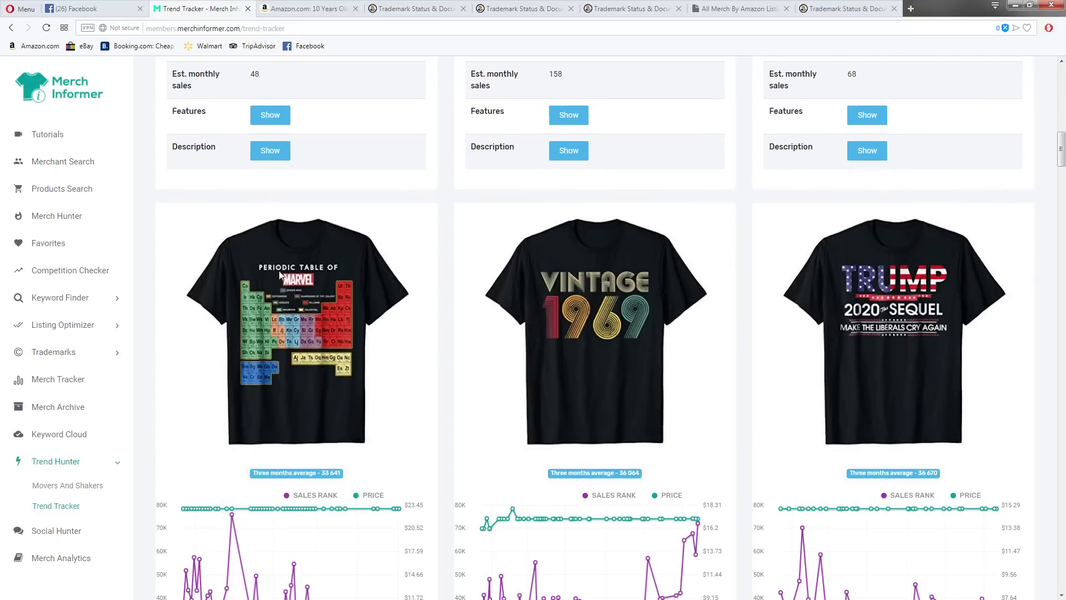
pyautogui.scroll(-6, 305, 283)
pyautogui.scroll(-8, 305, 283)
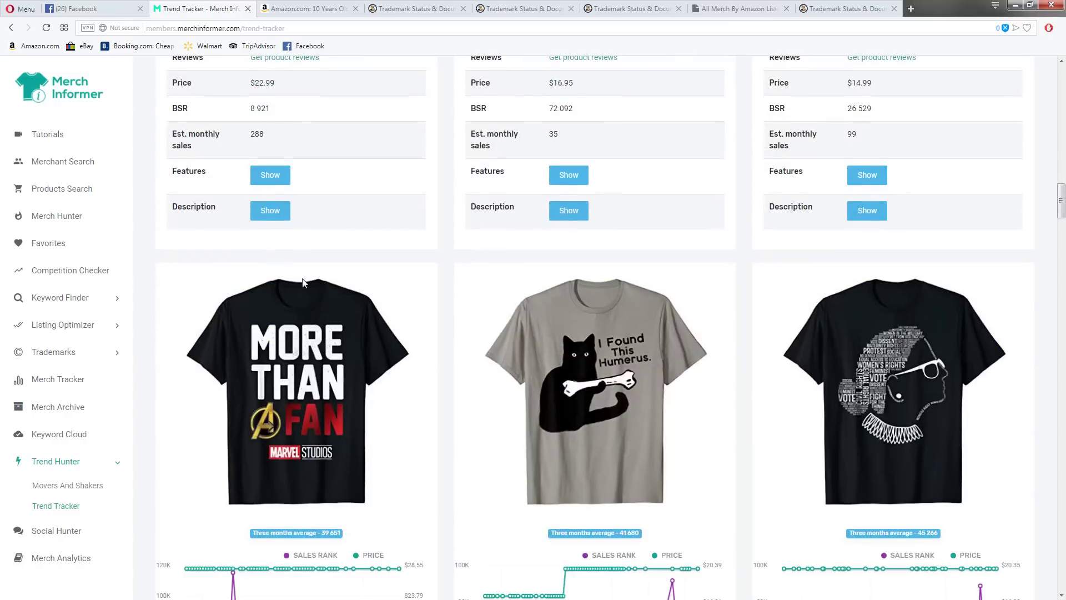
pyautogui.scroll(-4, 303, 280)
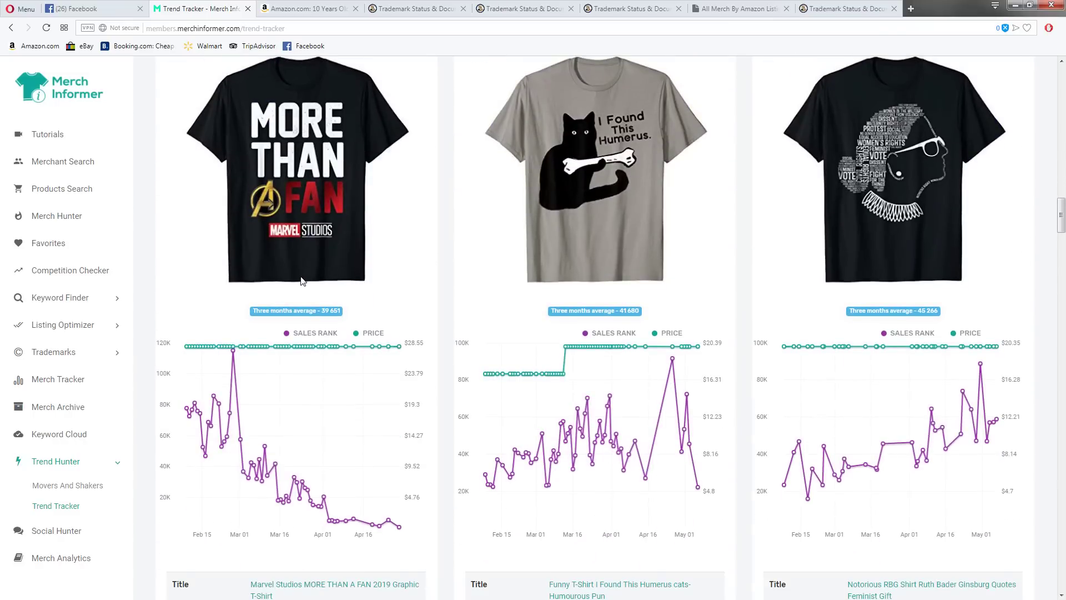
pyautogui.scroll(-12, 301, 280)
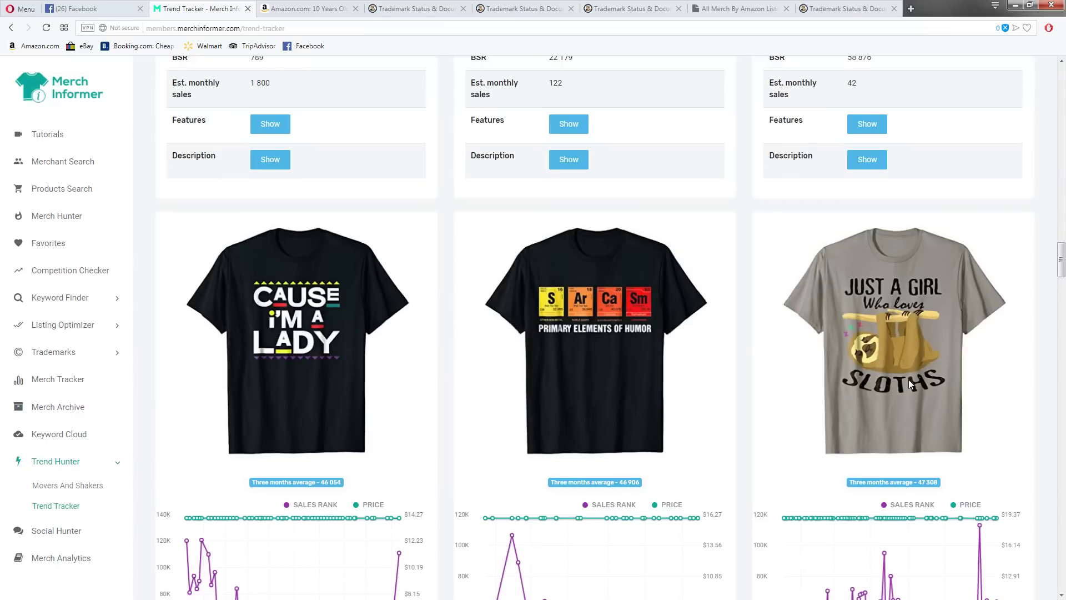
# Look over the sloth shirt's sales rank chart, and close the trademark status pages and the 10th birthday shirt's Amazon listing
pyautogui.scroll(-6, 907, 381)
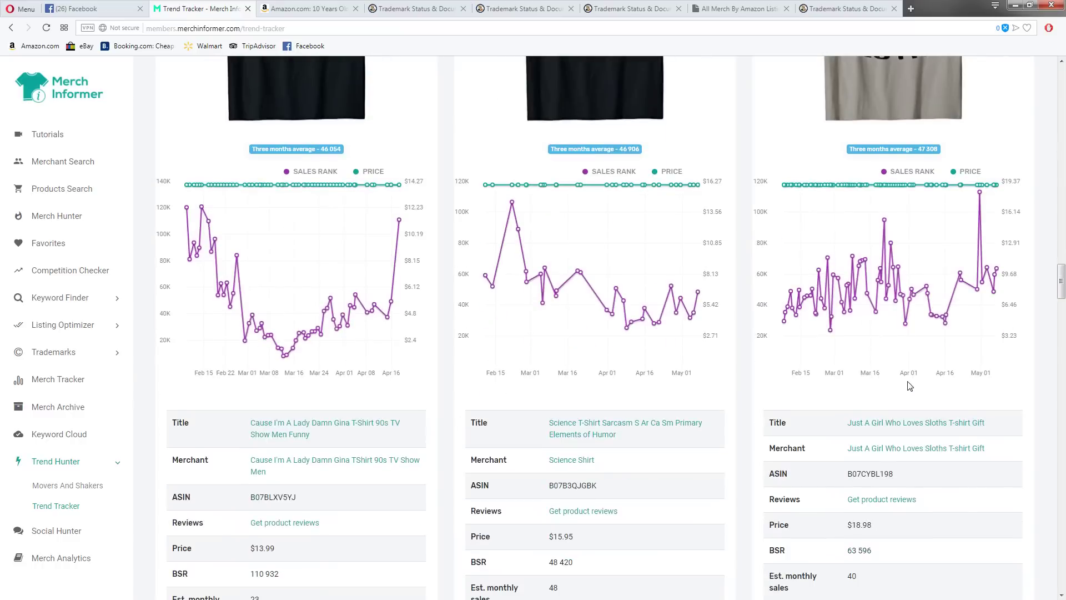
pyautogui.scroll(4, 669, 127)
pyautogui.click(463, 9)
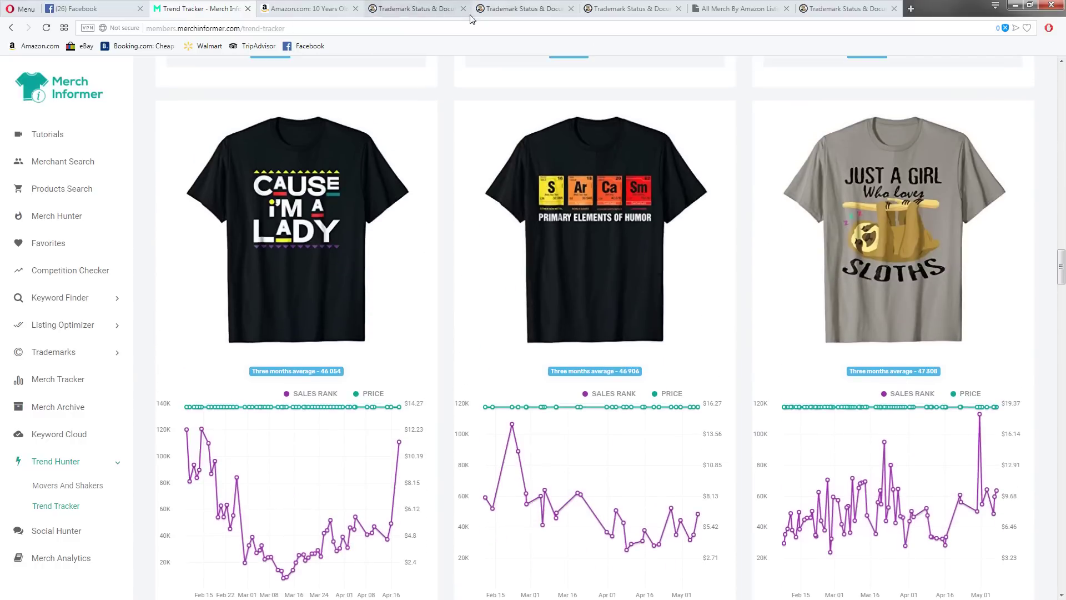
pyautogui.click(464, 9)
pyautogui.middleClick(464, 9)
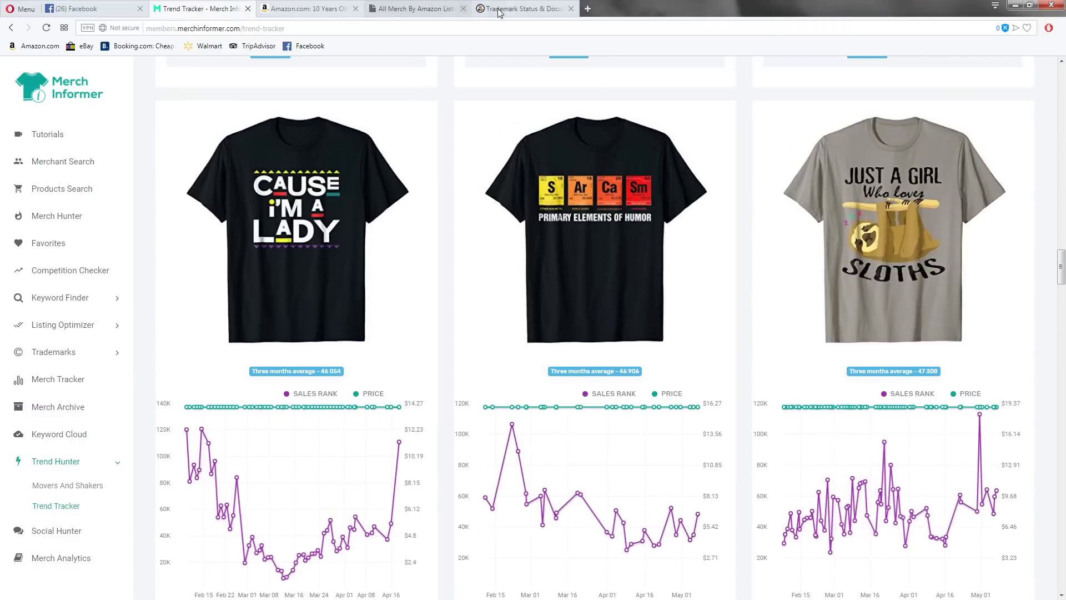
pyautogui.middleClick(400, 9)
pyautogui.middleClick(500, 9)
pyautogui.click(325, 7)
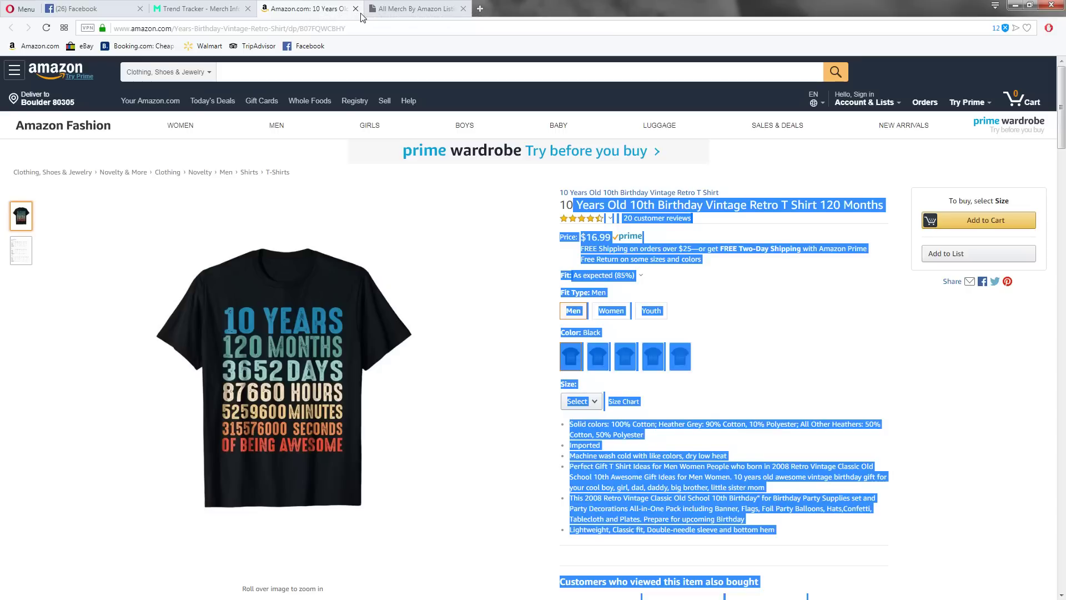
pyautogui.click(356, 9)
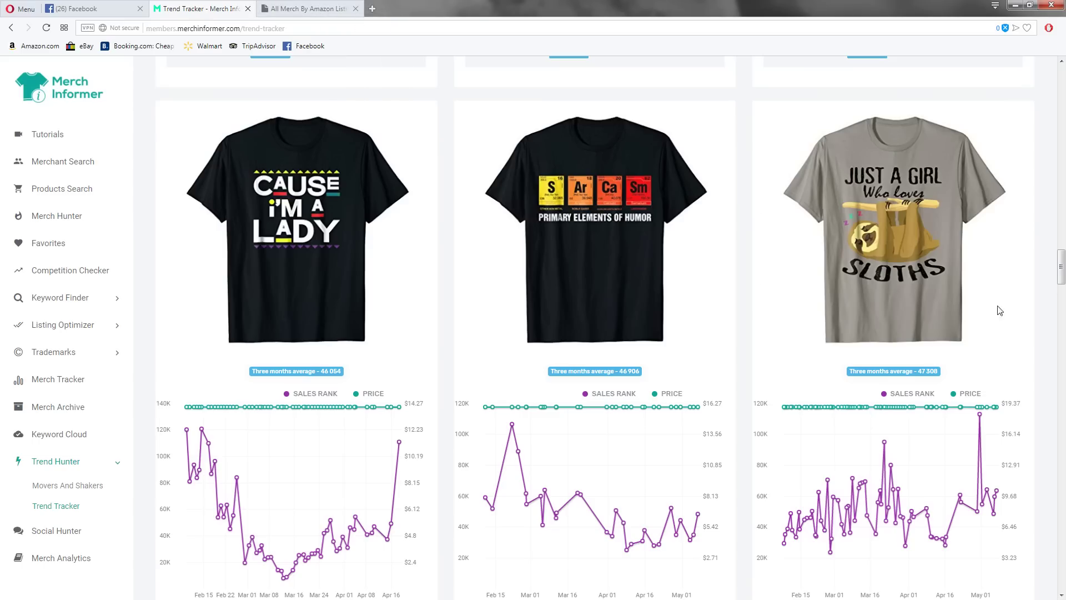
# Search Pinterest for "funny sloth shirt" in Social Hunter
pyautogui.click(58, 534)
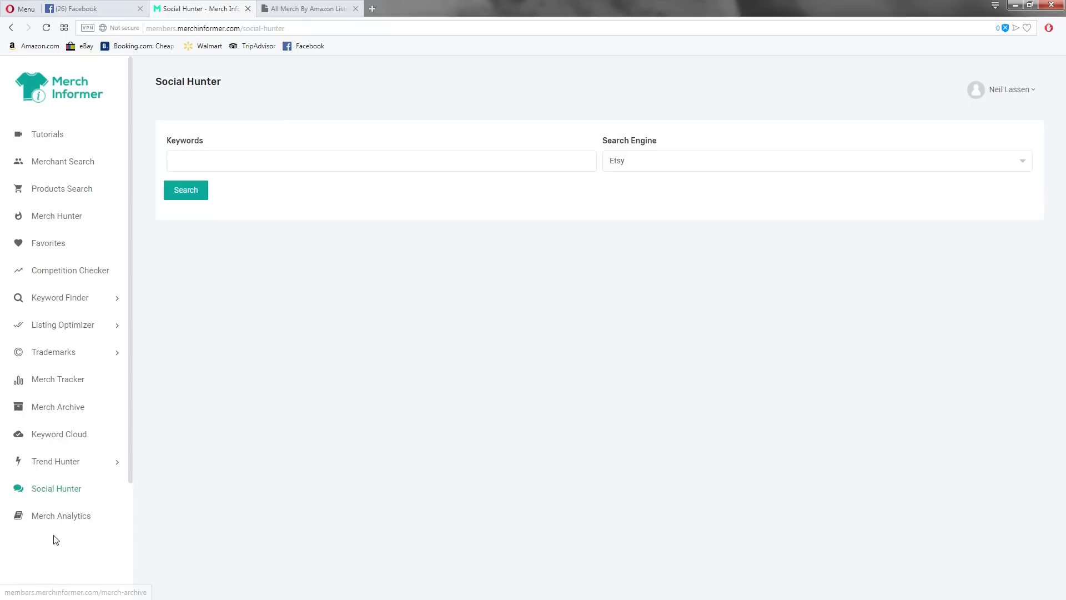
pyautogui.click(669, 167)
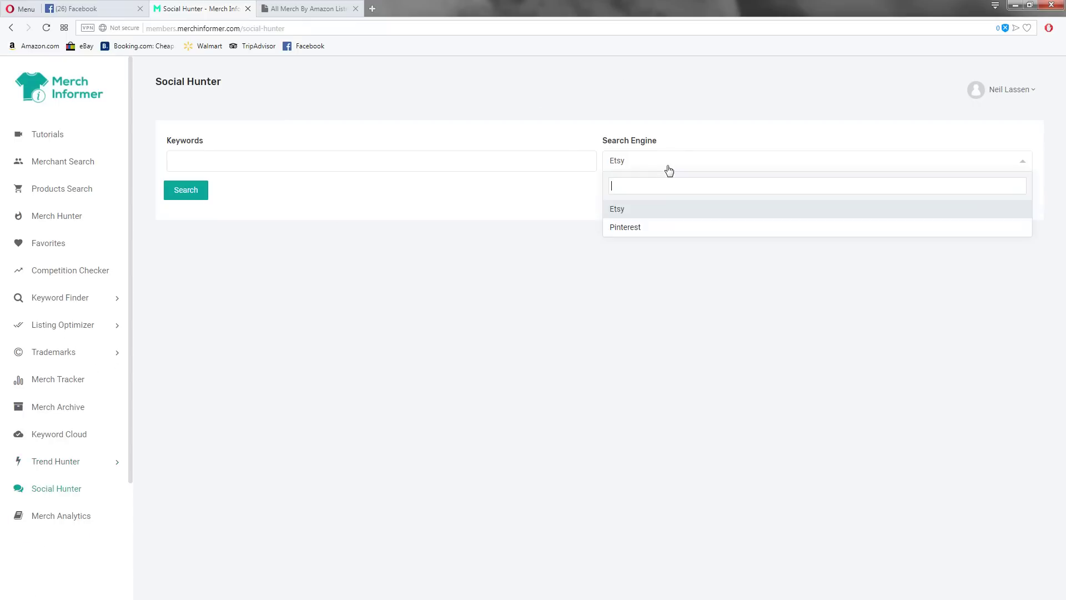
pyautogui.click(642, 230)
pyautogui.click(325, 164)
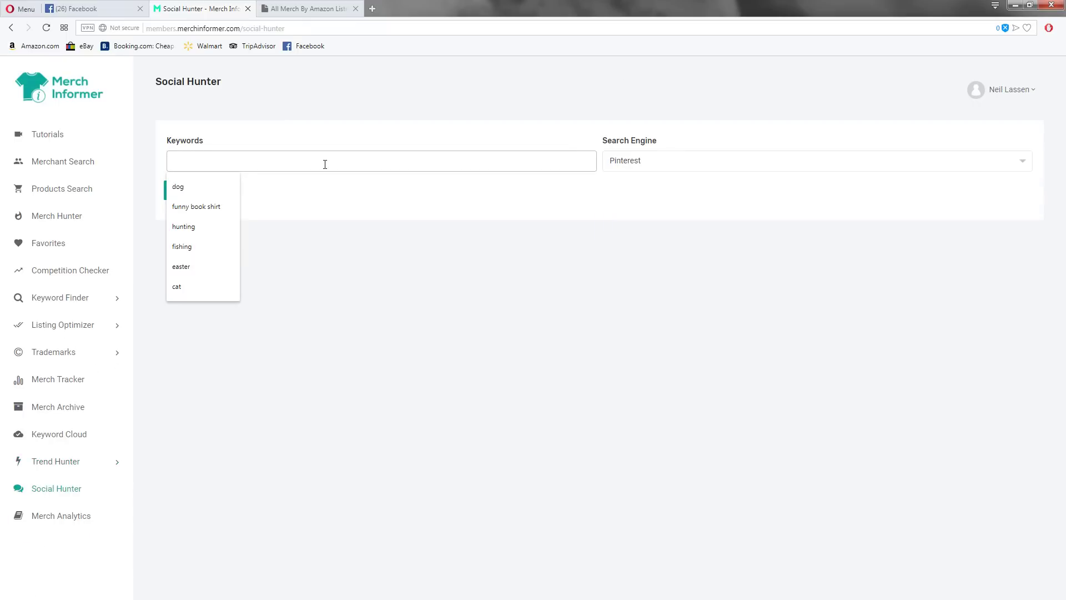
pyautogui.write('funny sloth shirt')
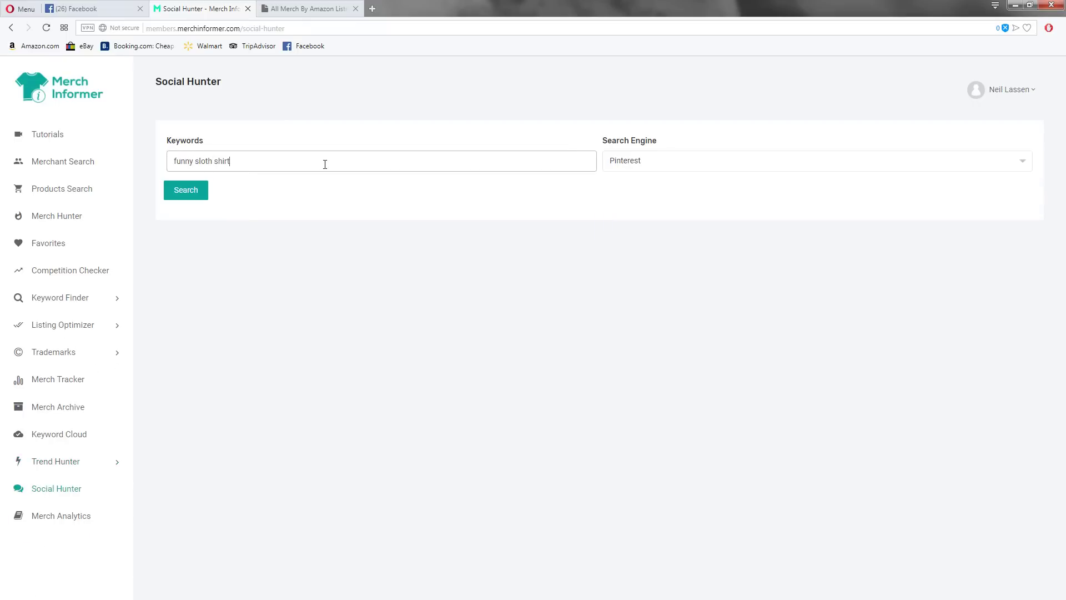
pyautogui.click(191, 190)
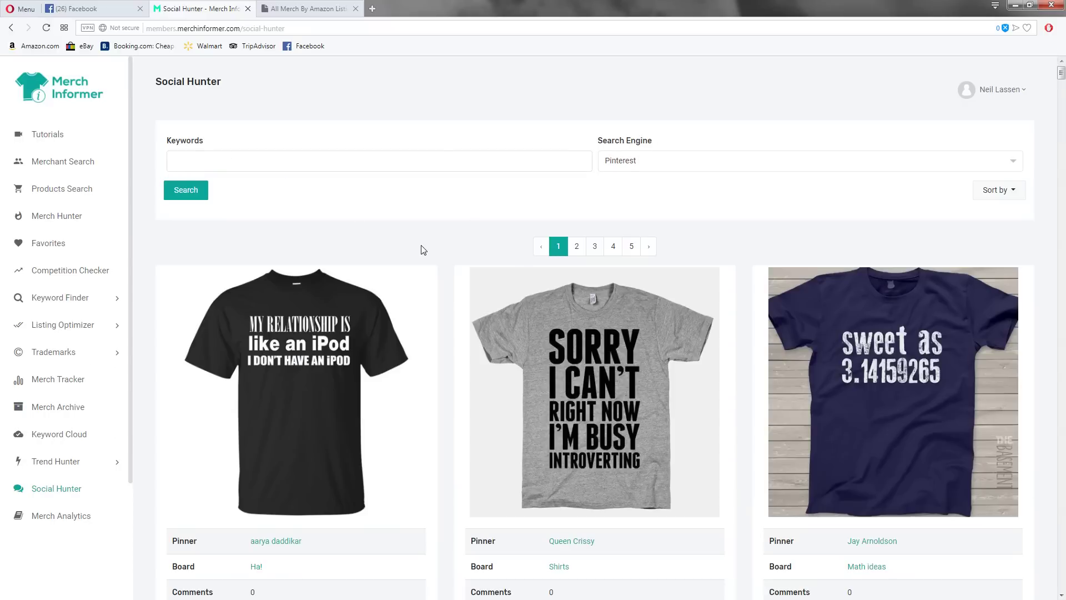
# Browse the Pinterest results for sloth and lazy-animal design ideas, checking phrases, repins and sources
pyautogui.scroll(-2, 428, 254)
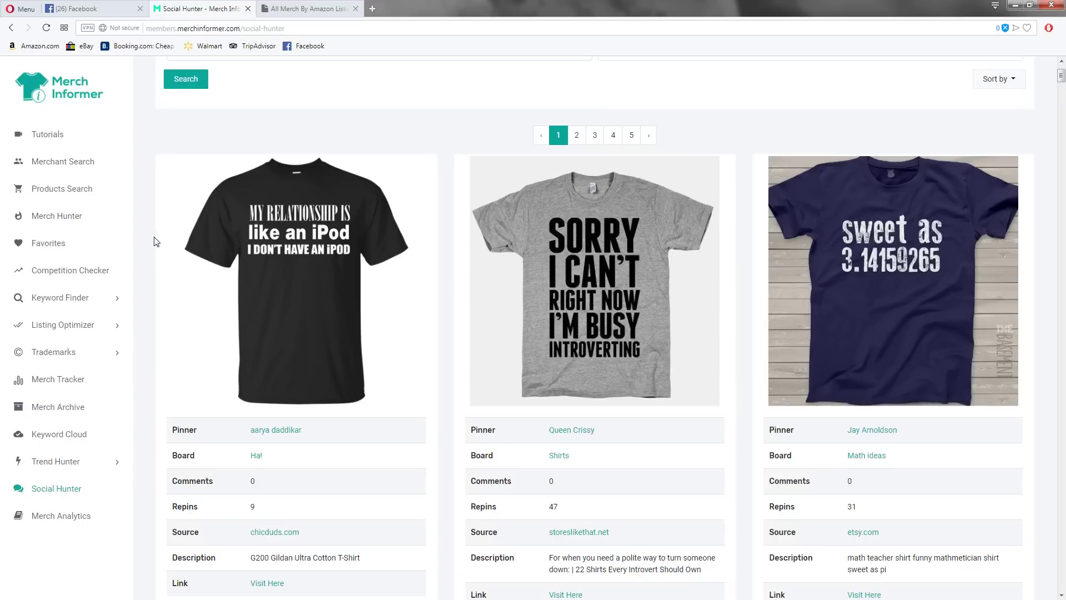
pyautogui.scroll(-2, 384, 289)
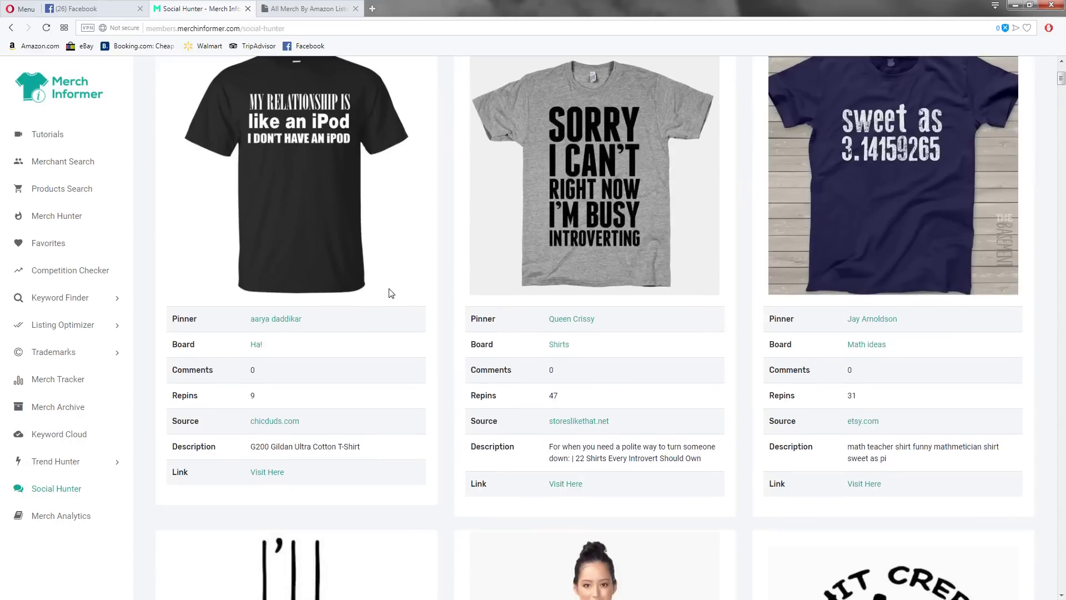
pyautogui.scroll(-6, 391, 292)
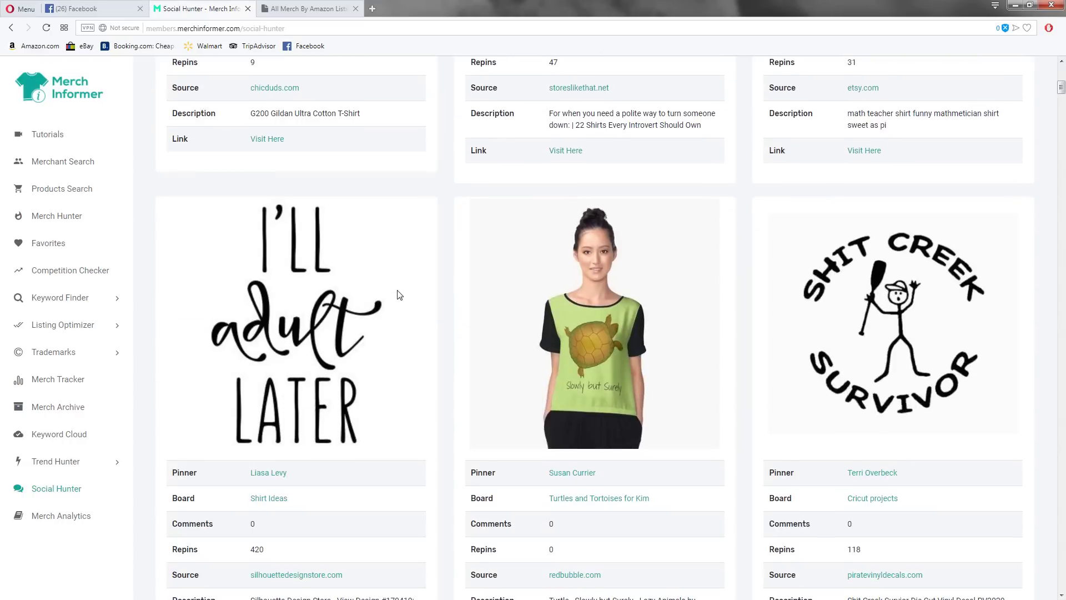
pyautogui.scroll(-10, 400, 294)
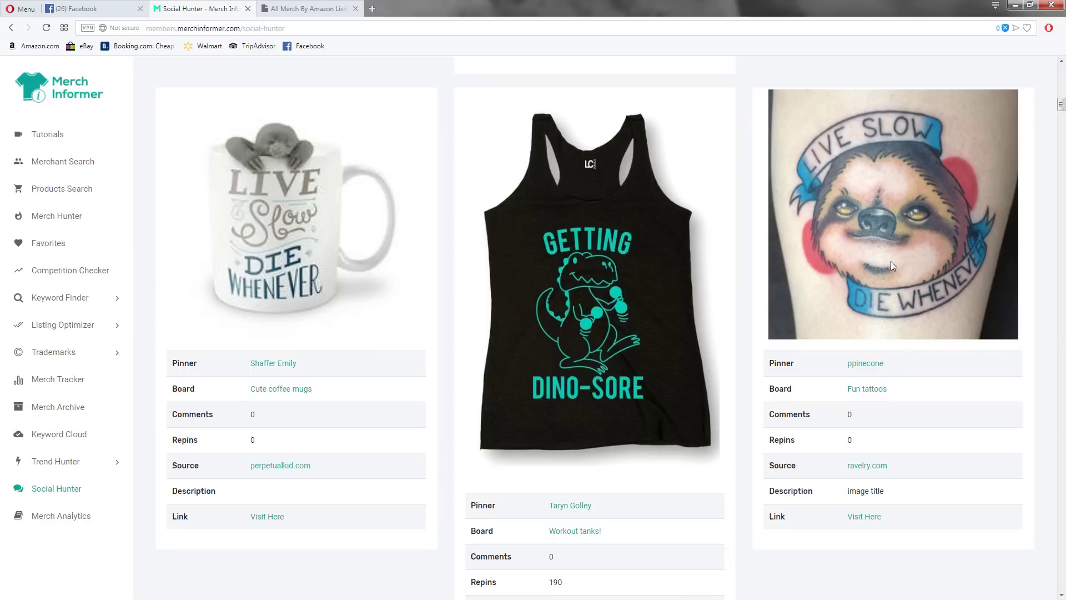
pyautogui.scroll(-4, 911, 284)
pyautogui.scroll(4, 917, 300)
pyautogui.scroll(-7, 627, 332)
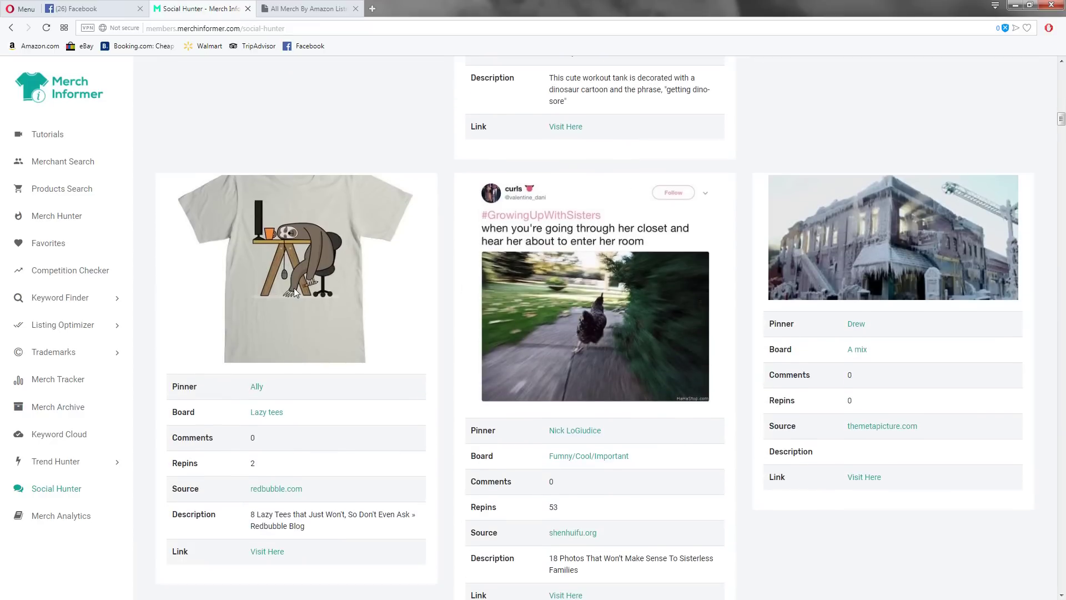
pyautogui.scroll(-6, 324, 271)
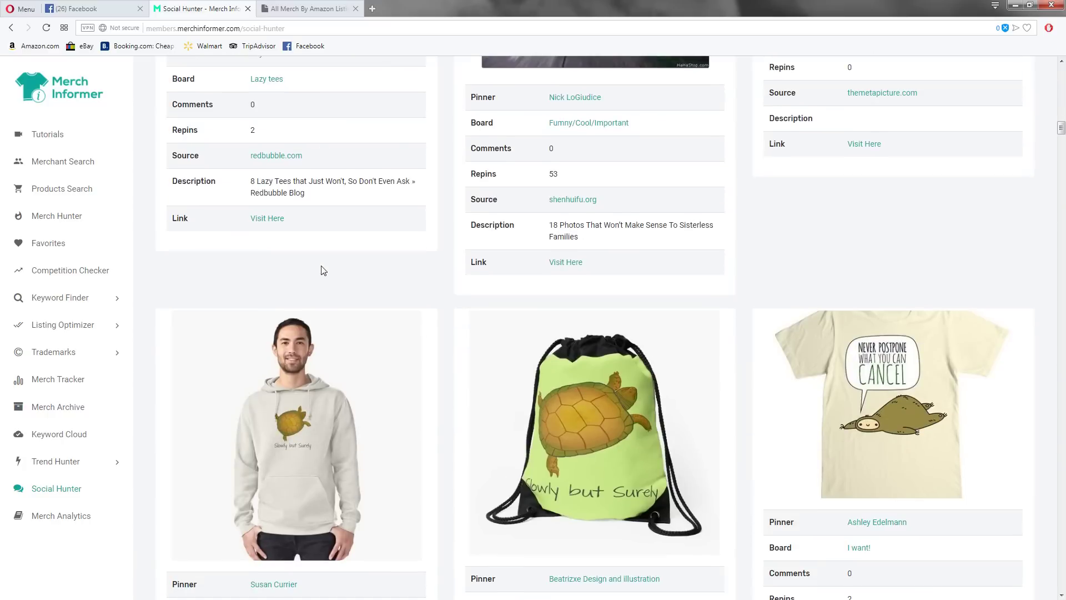
pyautogui.scroll(-2, 331, 271)
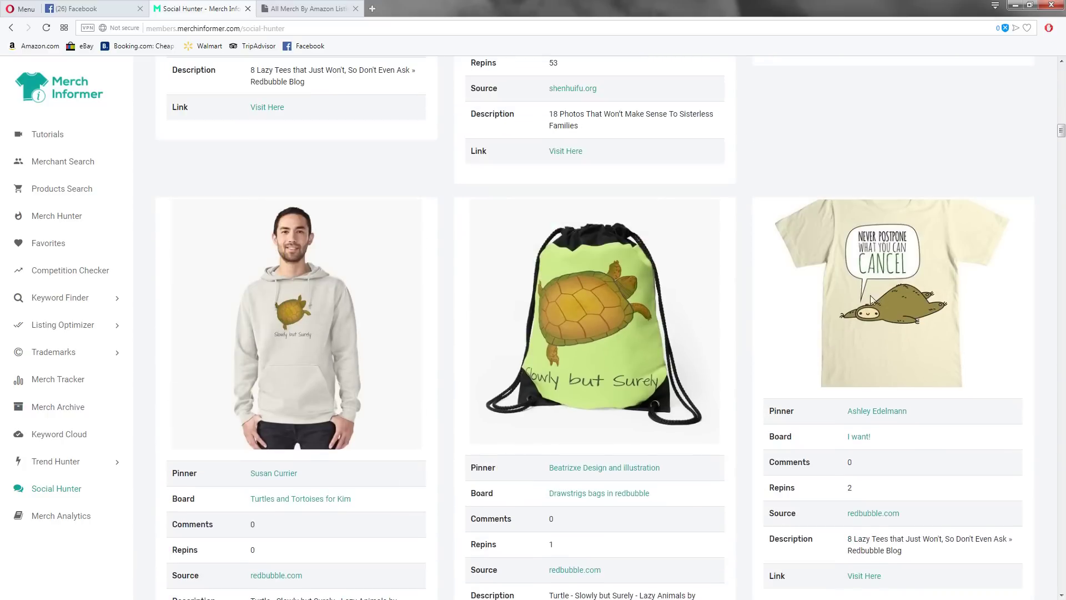
# Search Merch by Amazon T-shirts for the phrase "never postpone what you can cancel" on the Merch Research page
pyautogui.click(319, 9)
pyautogui.write('never pospone')
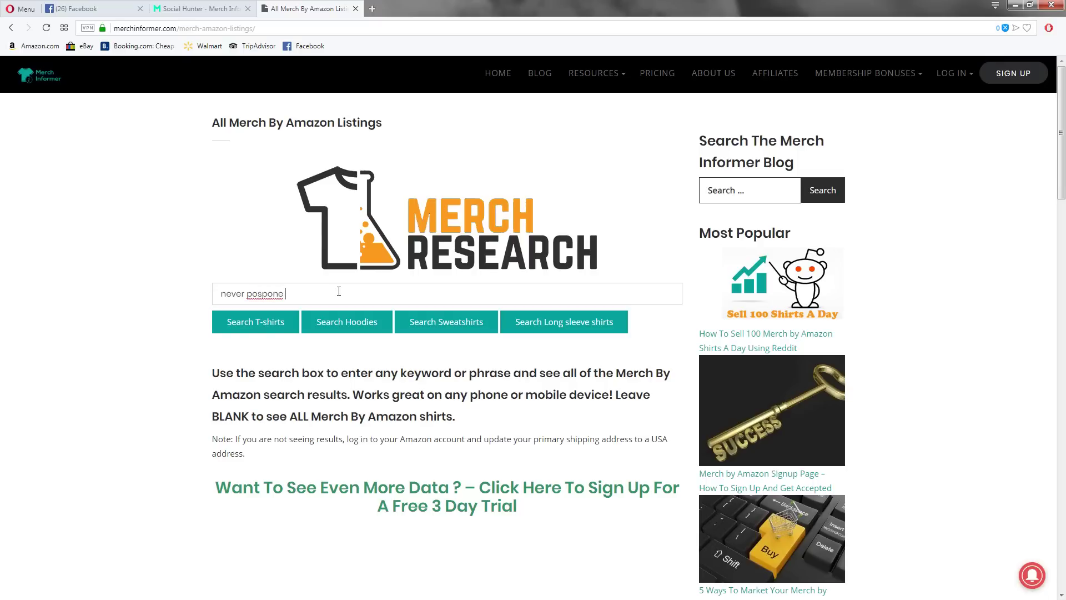
pyautogui.press('BackSpace')
pyautogui.press('BackSpace')
pyautogui.press('BackSpace')
pyautogui.write('tpone what you can cancel')
pyautogui.click(306, 325)
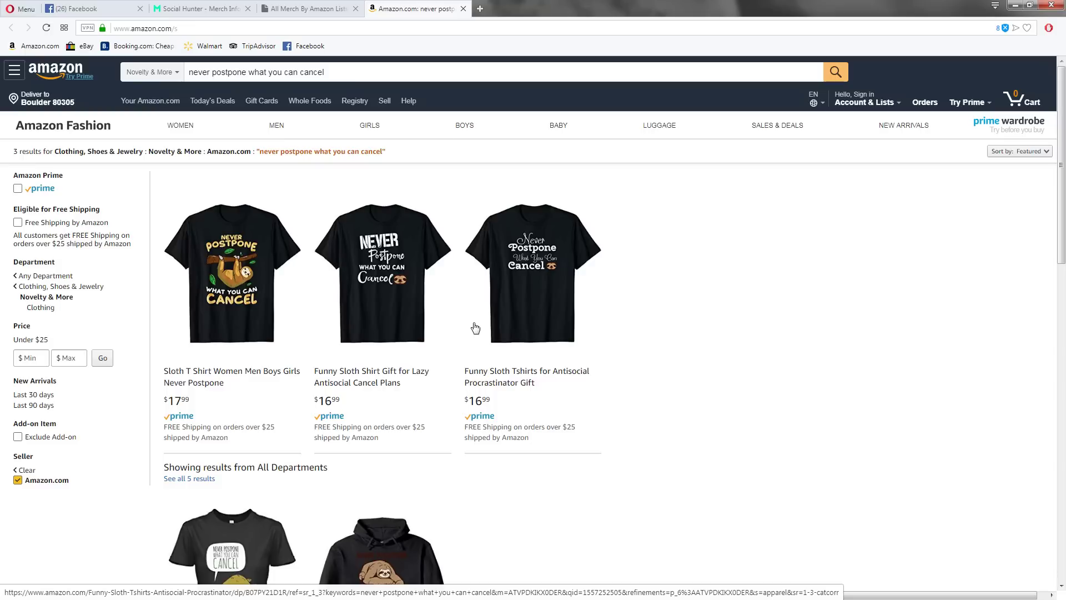
# Compare the Amazon shirts for "never postpone what you can cancel" with the sloth design in Social Hunter
pyautogui.click(200, 8)
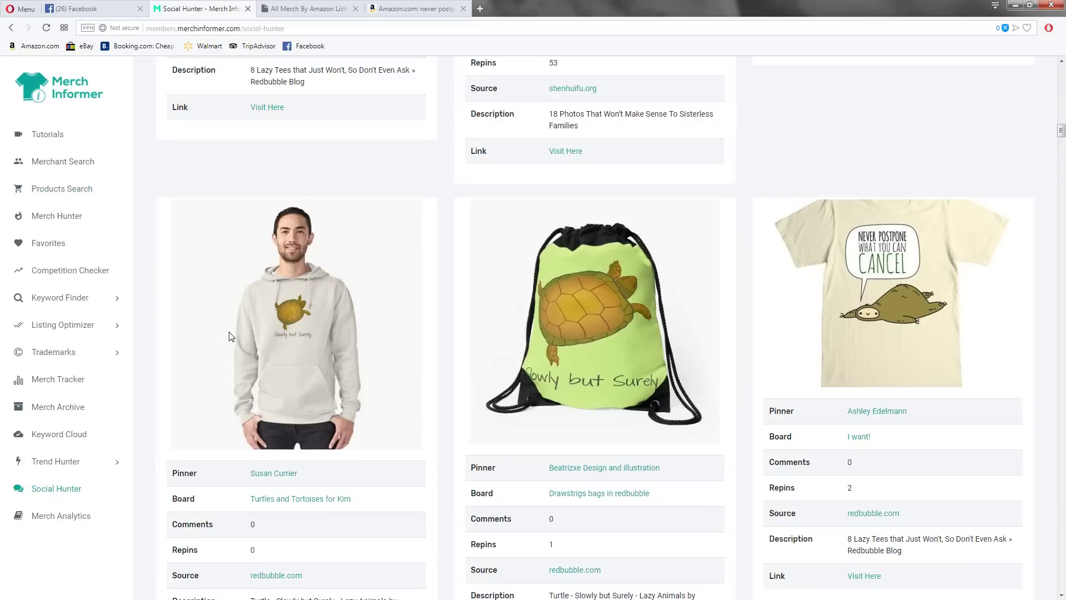
pyautogui.click(70, 461)
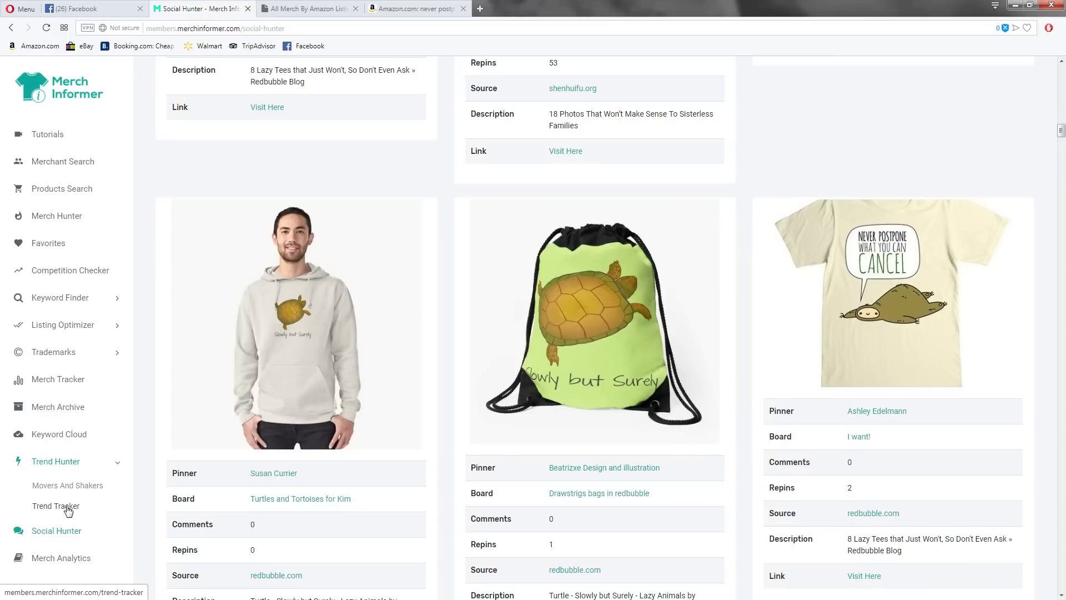
pyautogui.click(385, 11)
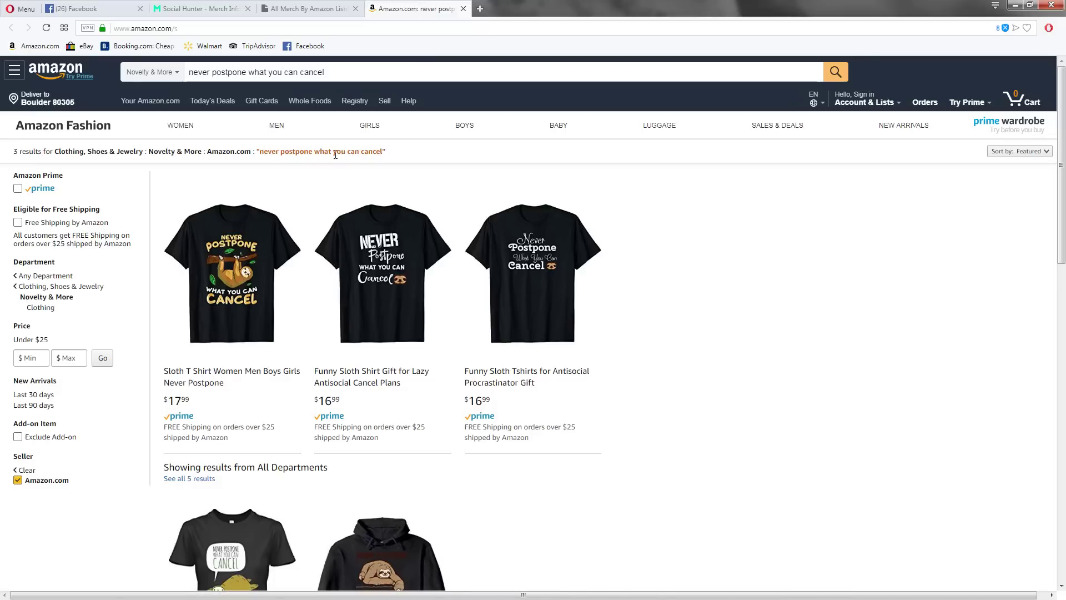
pyautogui.click(314, 8)
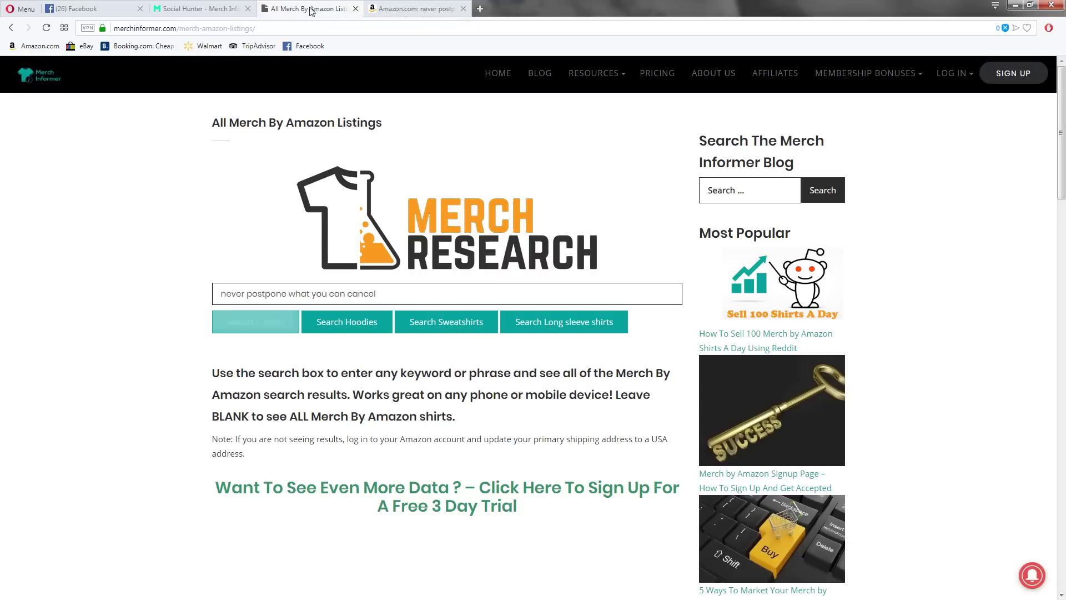
pyautogui.click(195, 4)
# Examine further Pinterest results in Social Hunter for sloth shirt phrases, down to the "Anything you can do I can do slower" design
pyautogui.scroll(-3, 428, 225)
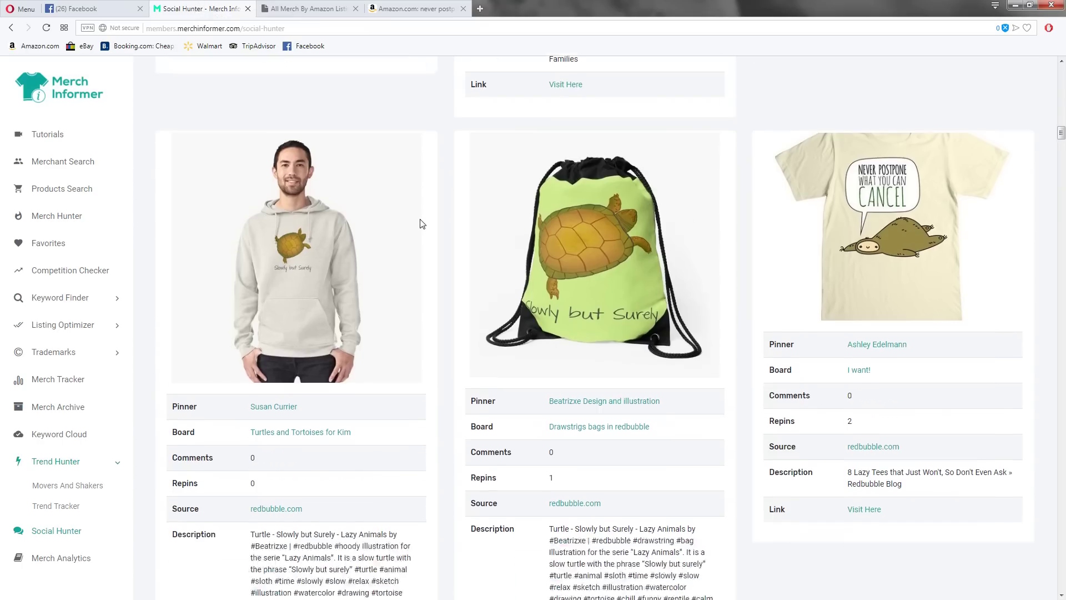
pyautogui.scroll(-3, 421, 223)
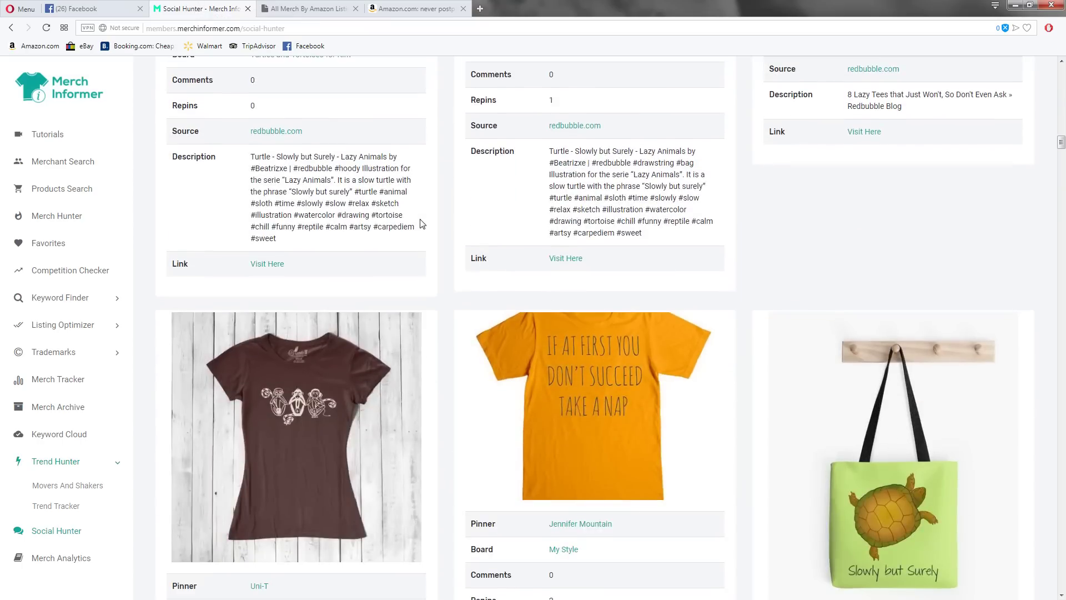
pyautogui.scroll(-12, 420, 223)
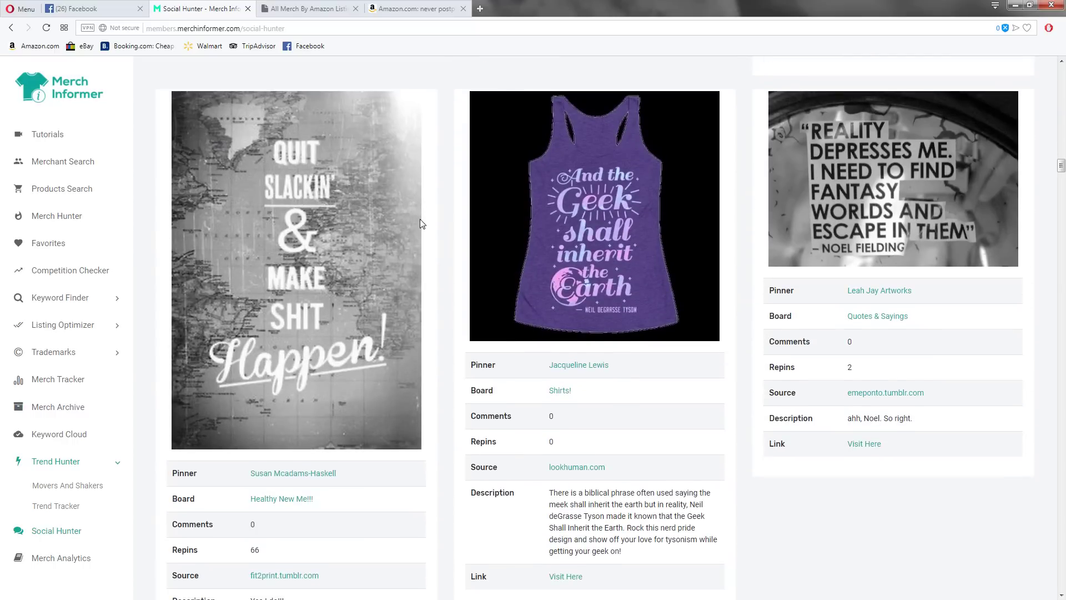
pyautogui.scroll(-6, 421, 223)
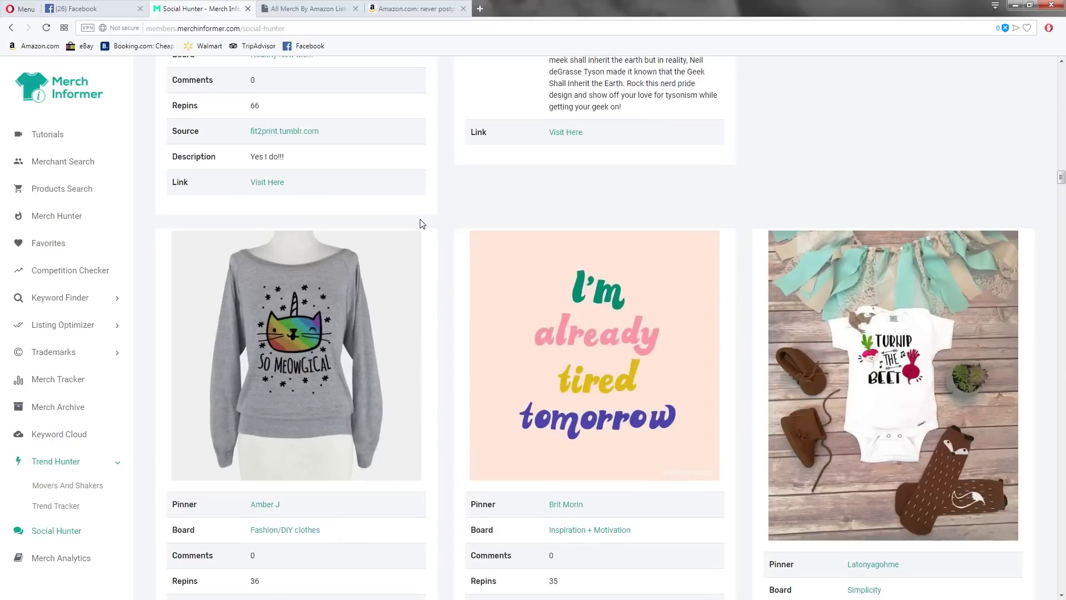
pyautogui.scroll(-2, 420, 223)
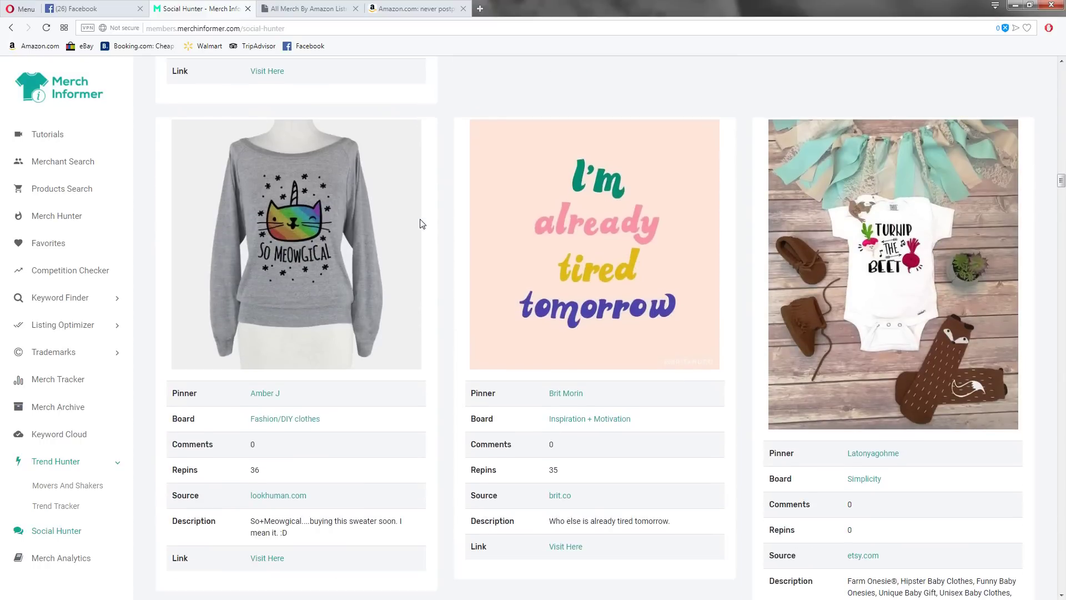
pyautogui.scroll(-5, 587, 253)
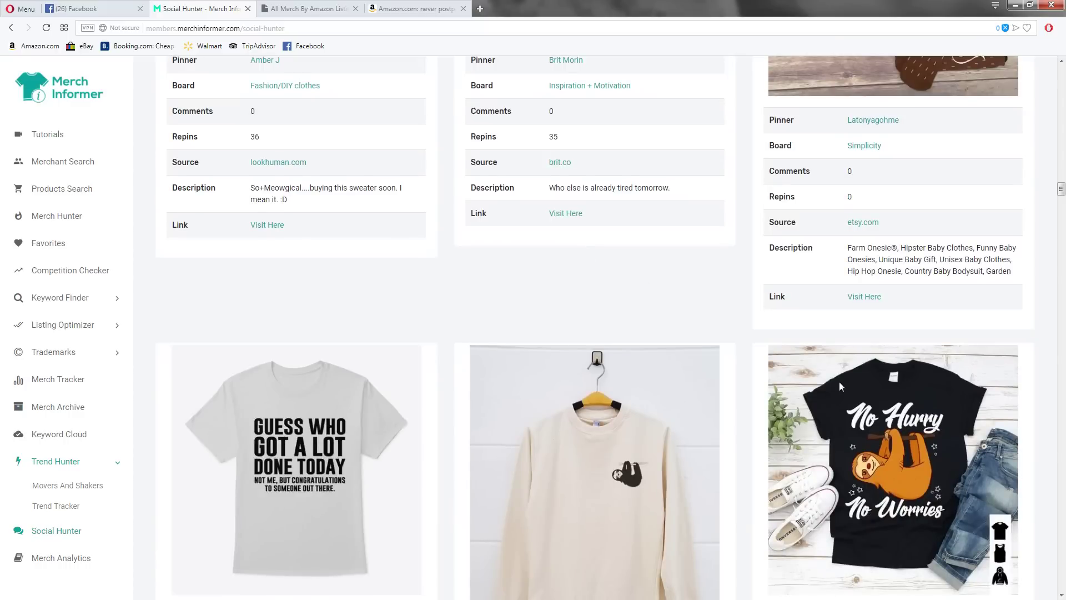
pyautogui.scroll(-10, 903, 432)
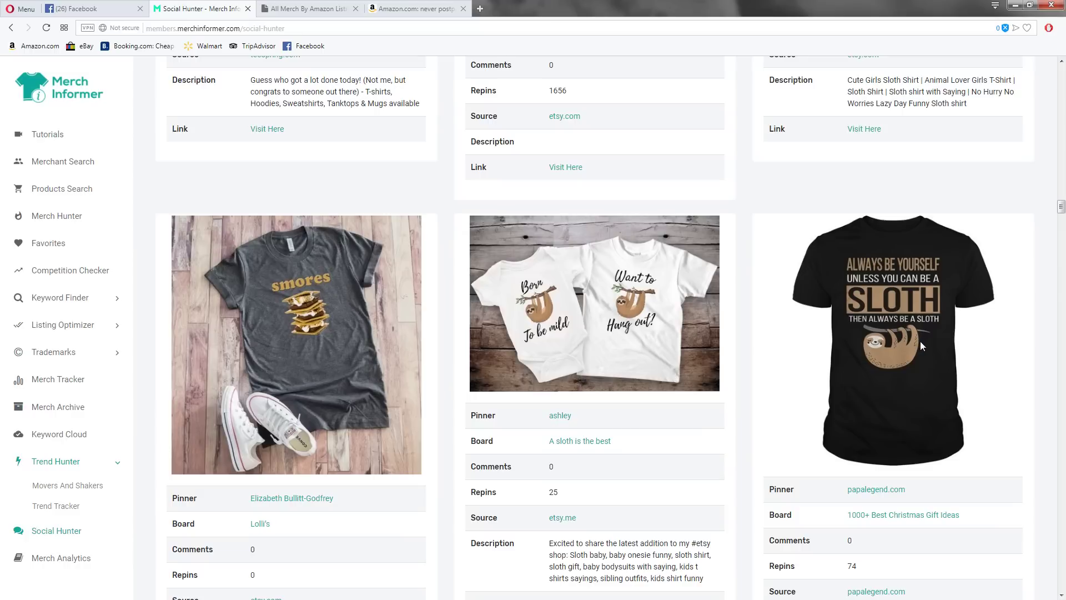
pyautogui.scroll(-10, 918, 342)
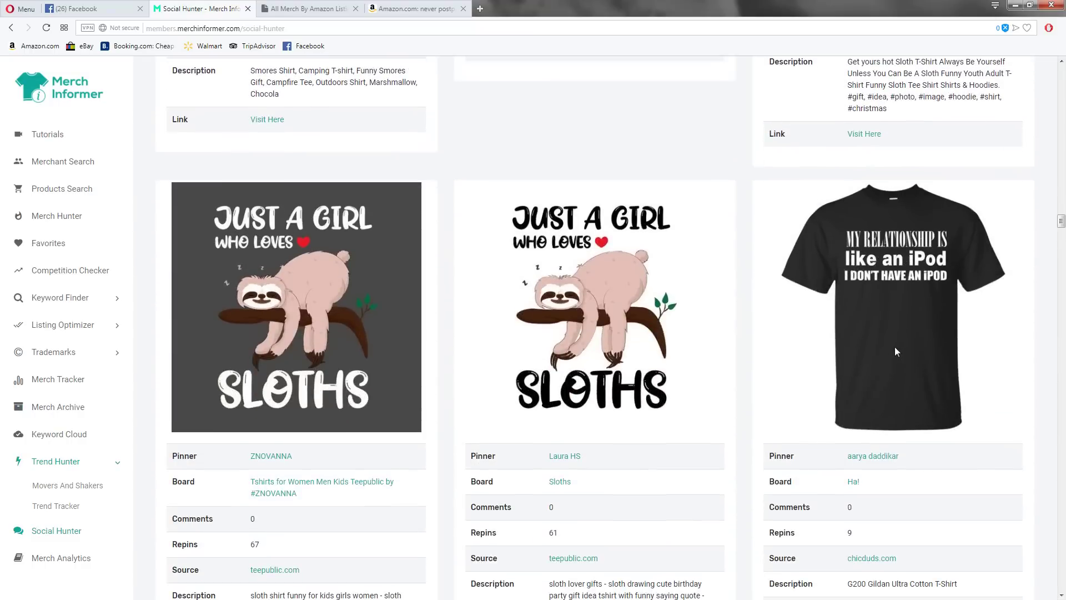
pyautogui.scroll(-8, 894, 348)
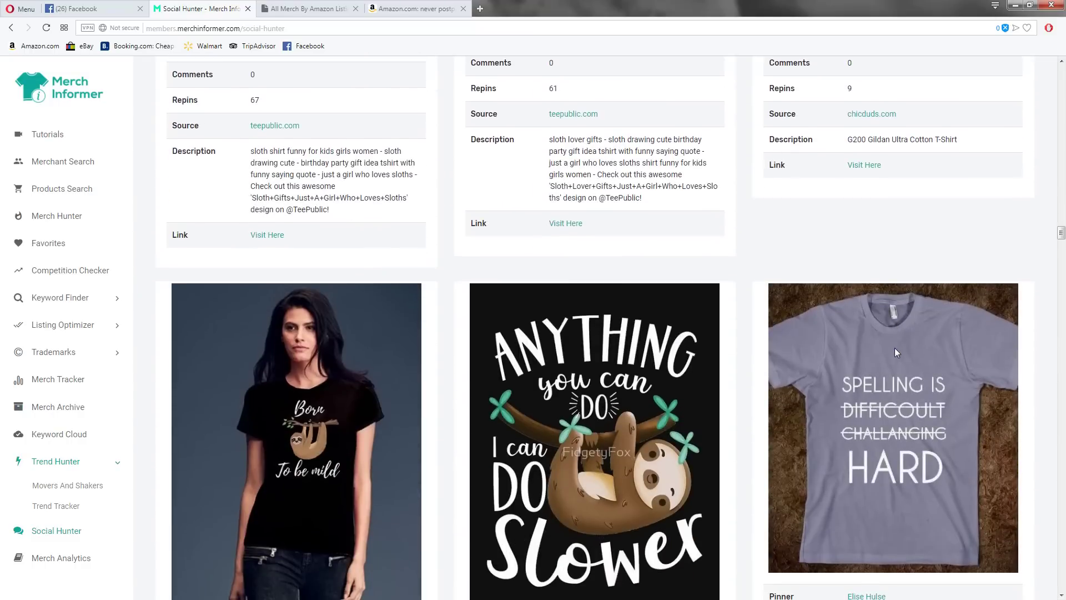
pyautogui.scroll(-2, 856, 338)
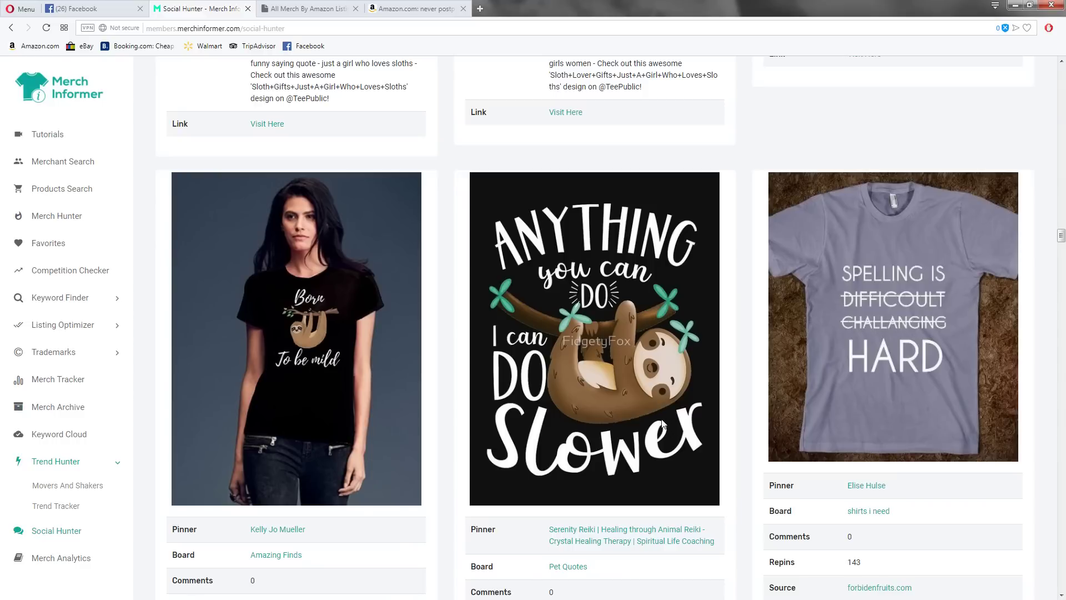
# Search Merch by Amazon T-shirts for "anything you have done I have done slower" on the Merch Research page and check the Amazon results
pyautogui.click(413, 8)
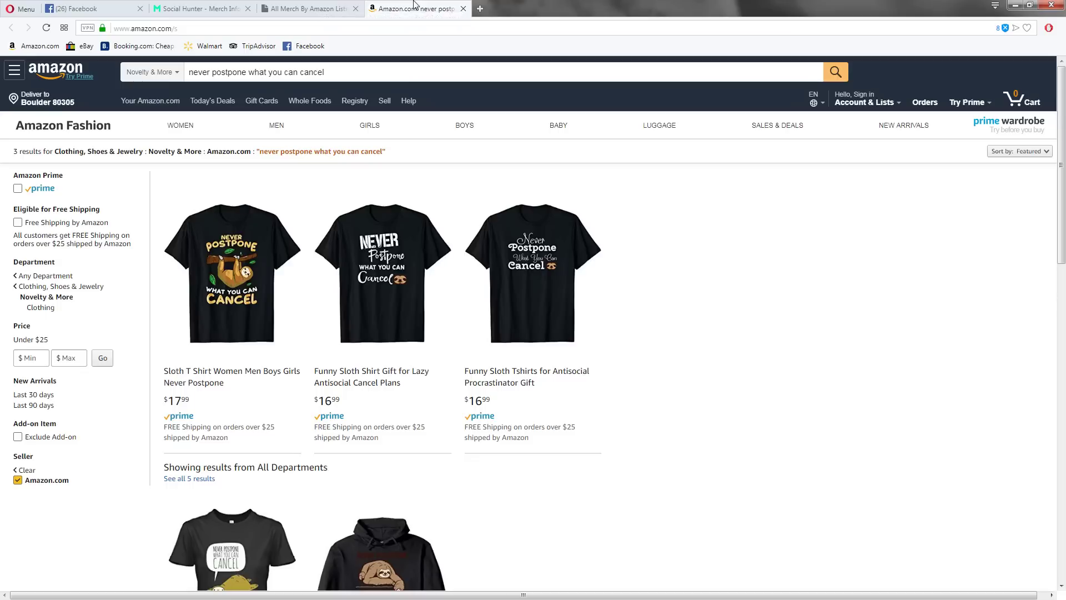
pyautogui.click(344, 5)
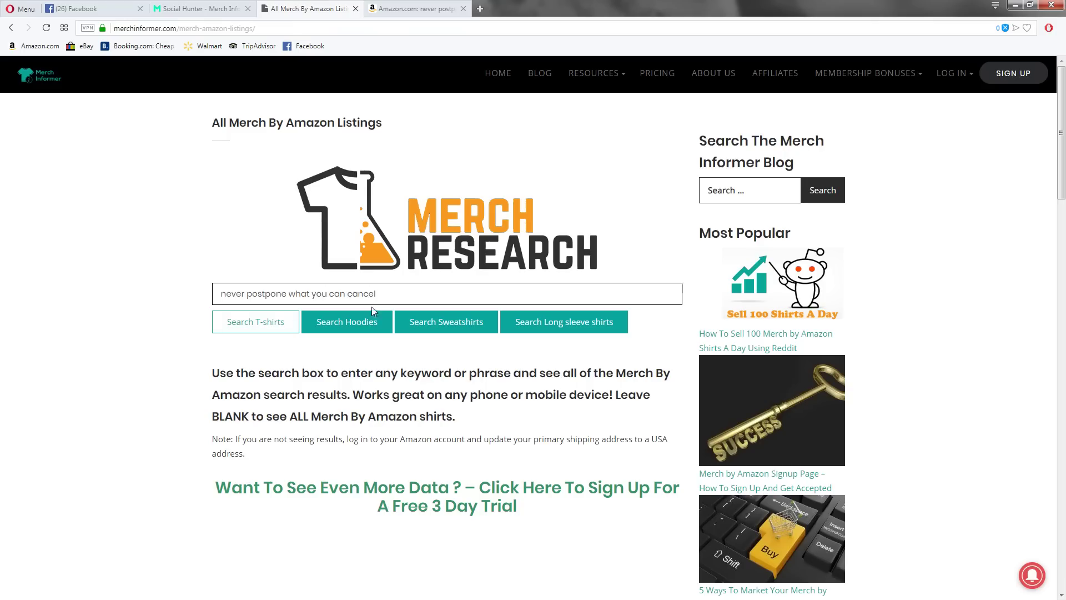
pyautogui.click(333, 293)
pyautogui.hotkey('ctrl', 'a')
pyautogui.write('a')
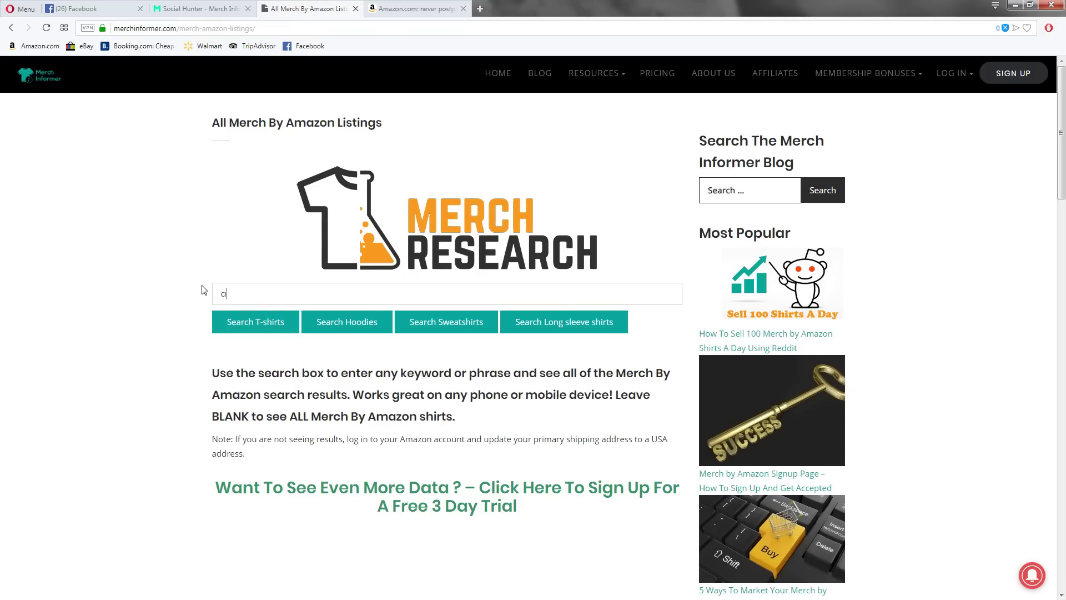
pyautogui.write('nything you have done I have done slower')
pyautogui.click(275, 326)
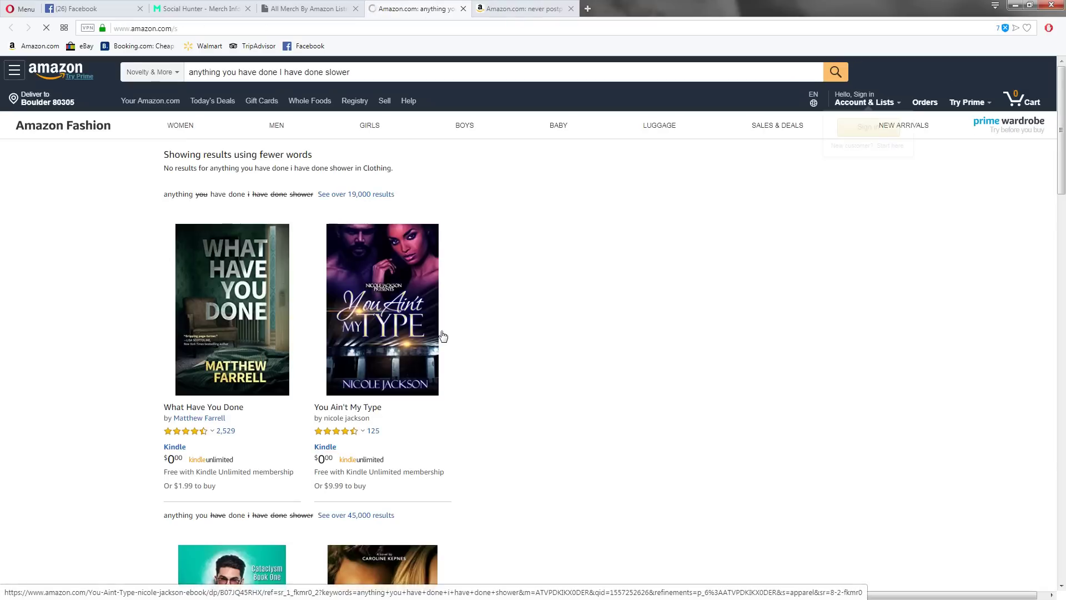
pyautogui.moveTo(397, 172); pyautogui.dragTo(161, 153)
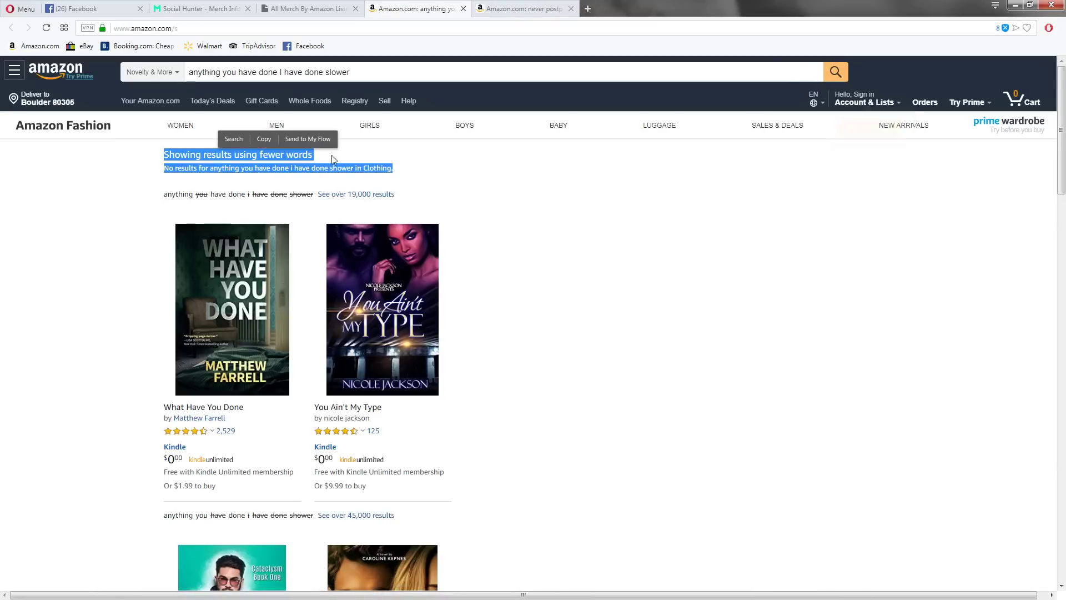
# Return to Social Hunter and examine further sloth shirt results, down to the meditating sloth "Whatever Bitches" design
pyautogui.click(309, 8)
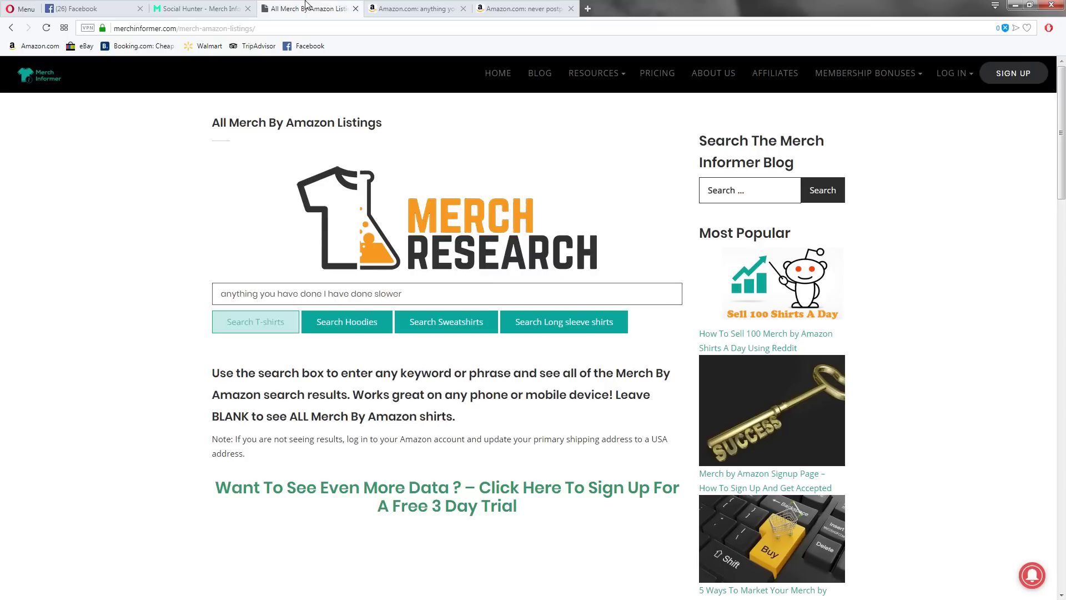
pyautogui.click(200, 8)
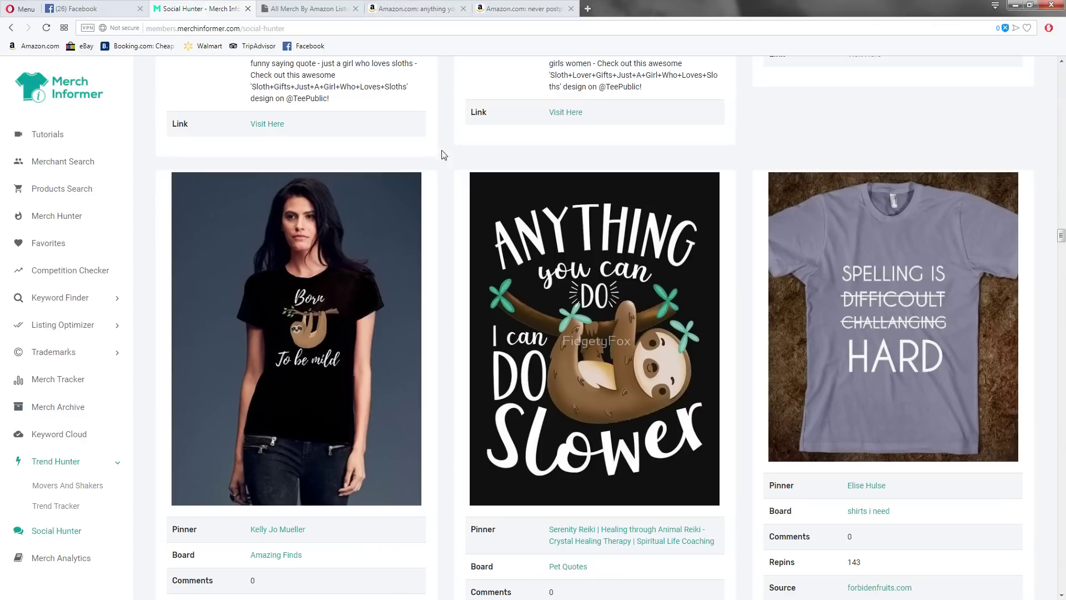
pyautogui.scroll(-2, 353, 317)
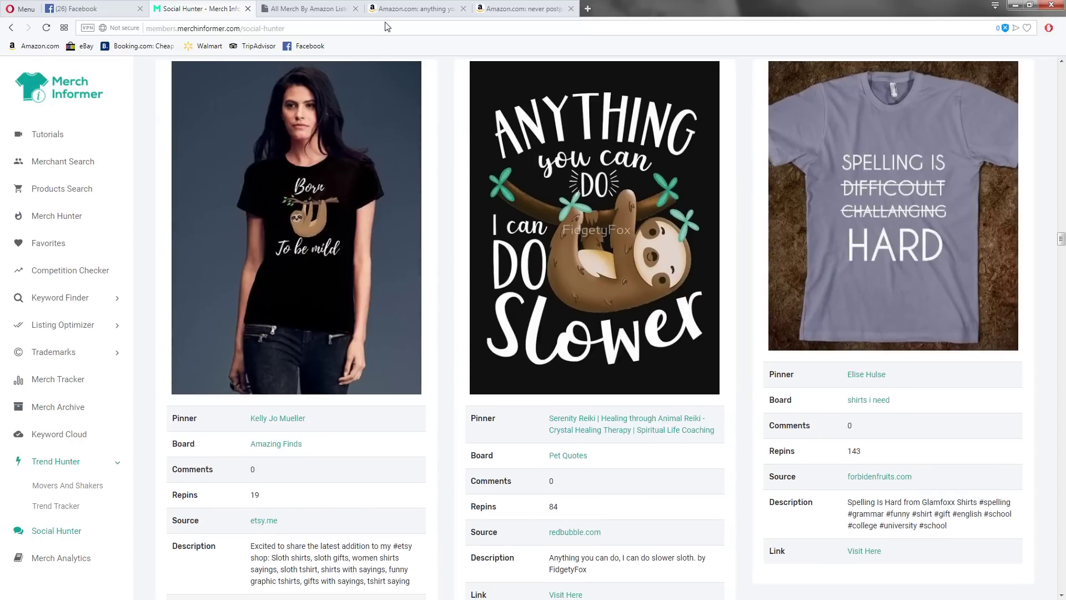
pyautogui.scroll(-8, 392, 135)
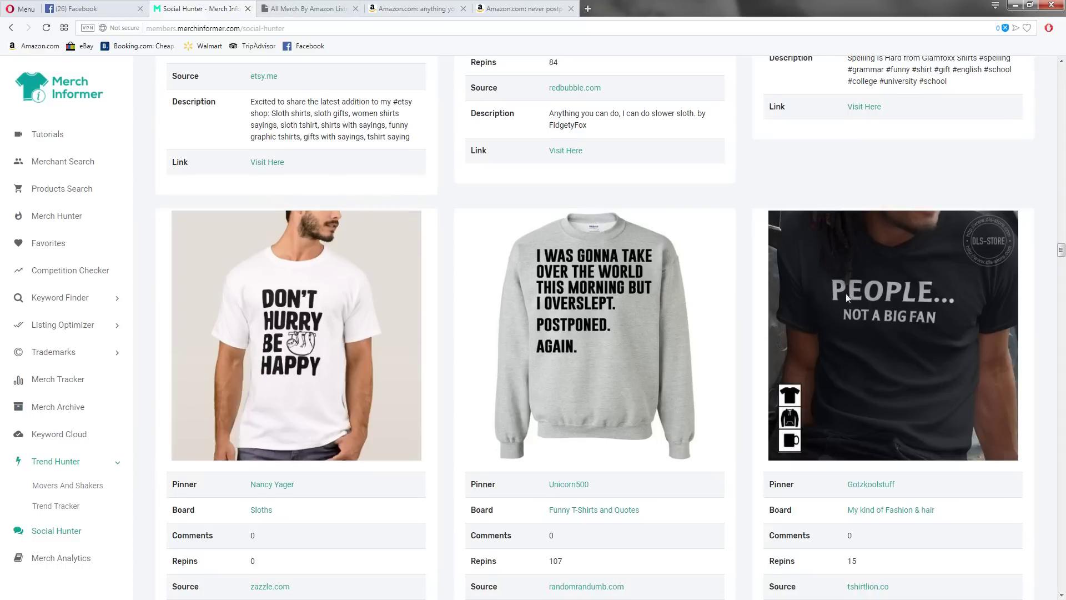
pyautogui.scroll(-5, 552, 241)
pyautogui.scroll(-3, 552, 240)
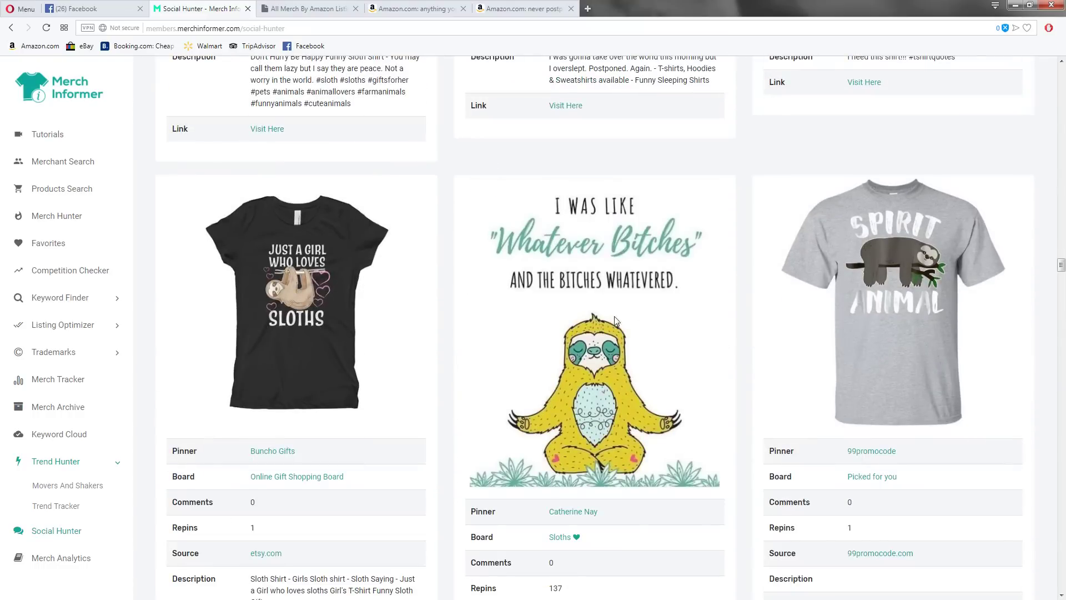
pyautogui.scroll(-1, 611, 328)
pyautogui.scroll(-1, 611, 329)
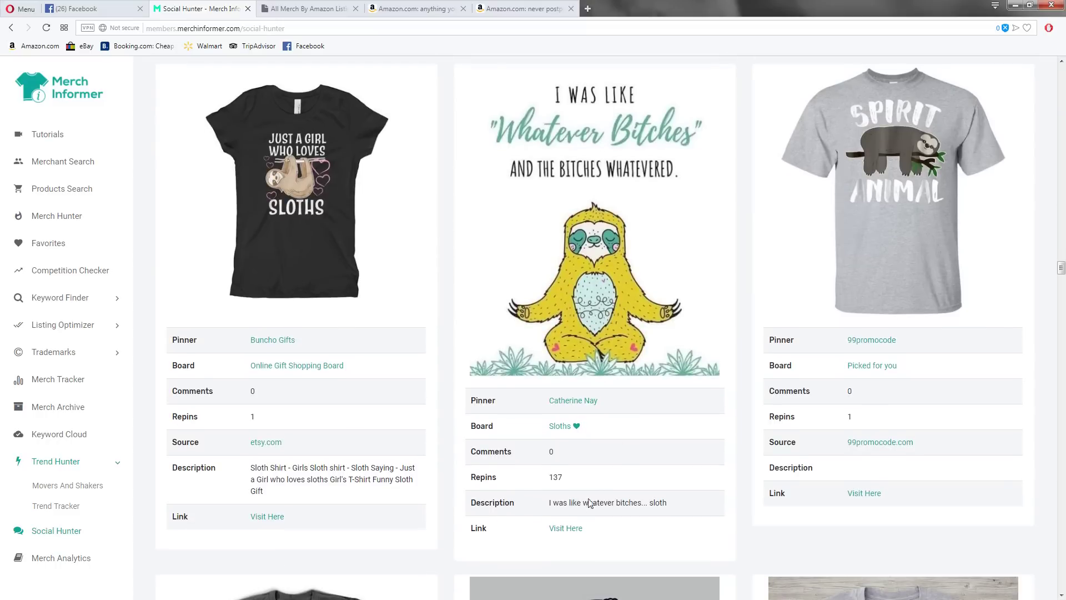
# Open the Pinterest pin of the "Whatever Bitches" sloth design and look through its related pins
pyautogui.middleClick(569, 528)
pyautogui.click(321, 7)
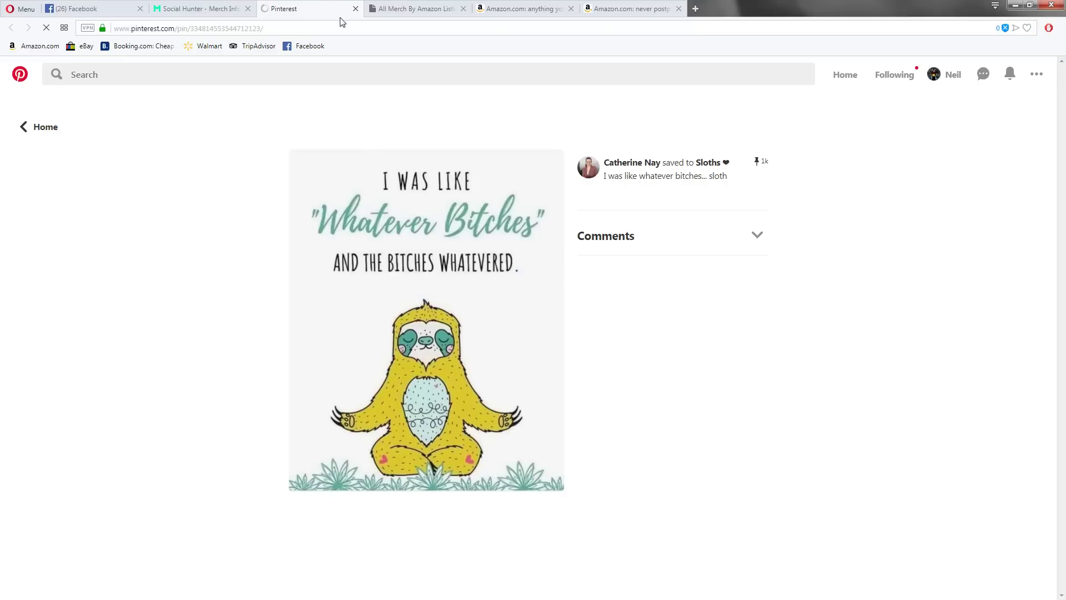
pyautogui.scroll(-6, 600, 254)
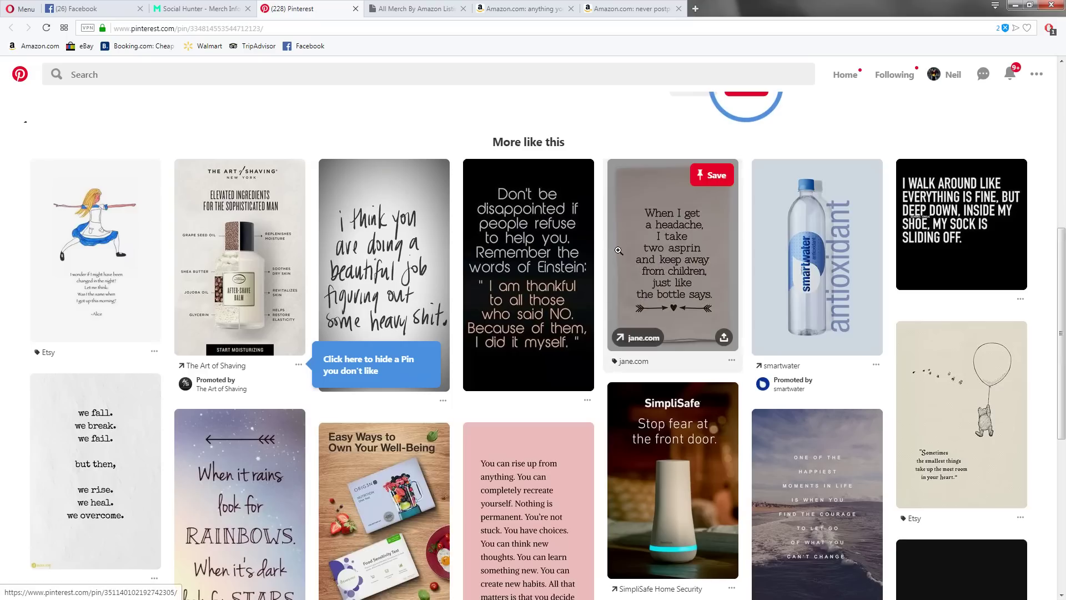
pyautogui.scroll(7, 452, 204)
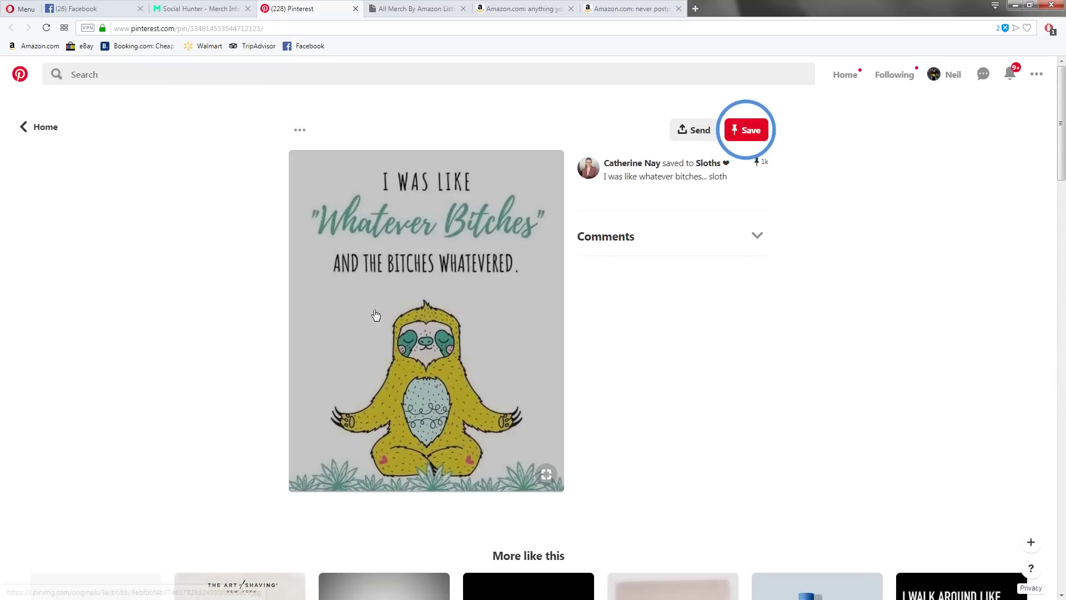
# View the "Whatever Bitches" sloth pin's original image at full size
pyautogui.scroll(-3, 373, 314)
pyautogui.click(456, 247)
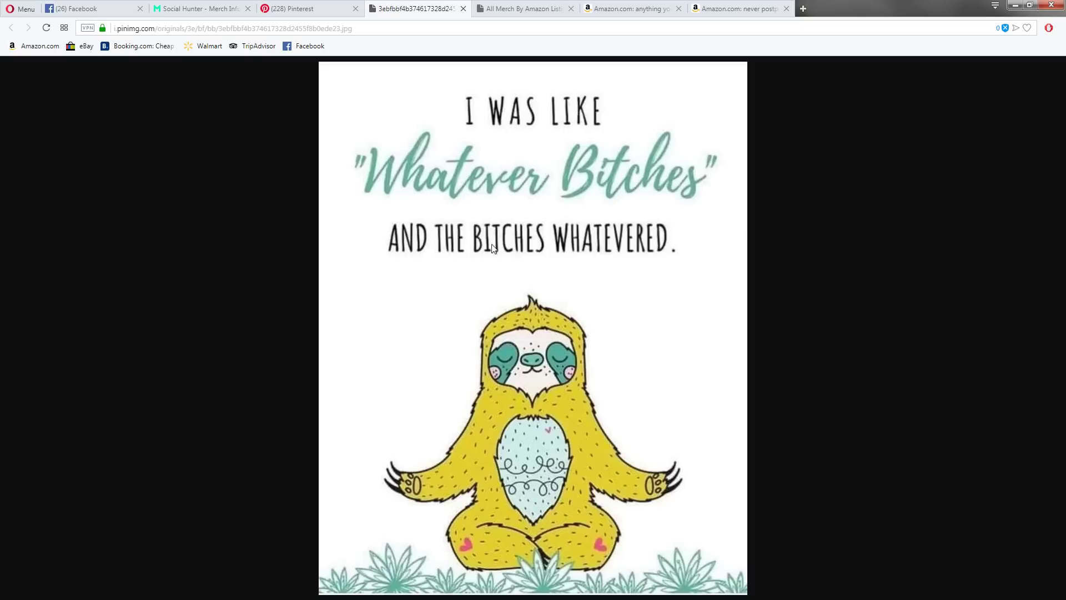
pyautogui.click(307, 7)
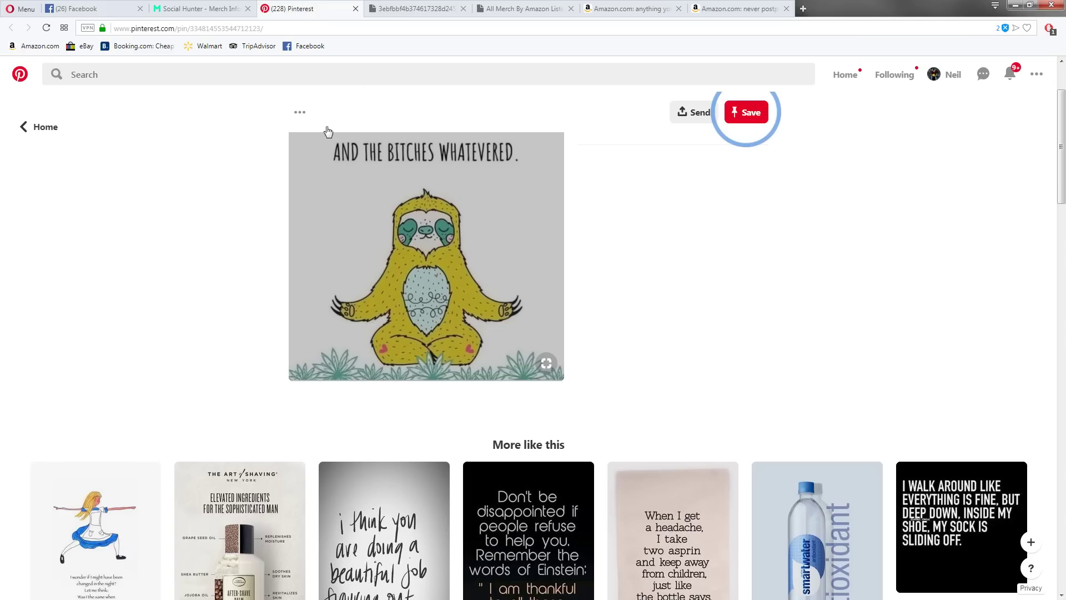
pyautogui.click(498, 241)
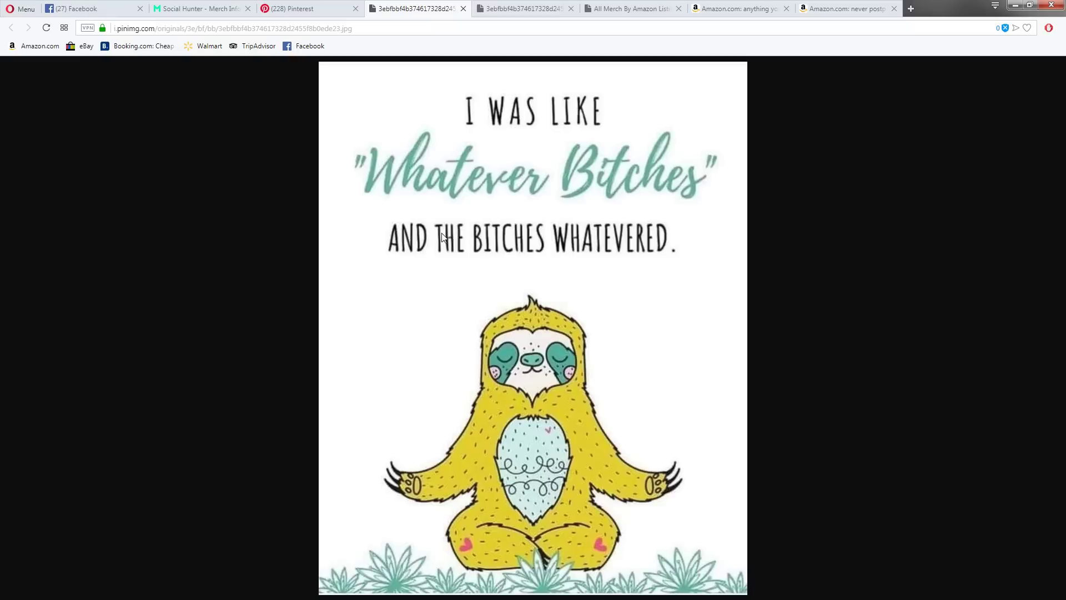
# Go back to Social Hunter, close the Facebook page, and browse the results down to the "I'm Procraftinating" sloth design
pyautogui.hotkey('ctrl', 'shift', 'Tab')
pyautogui.hotkey('ctrl', 'shift', 'Tab')
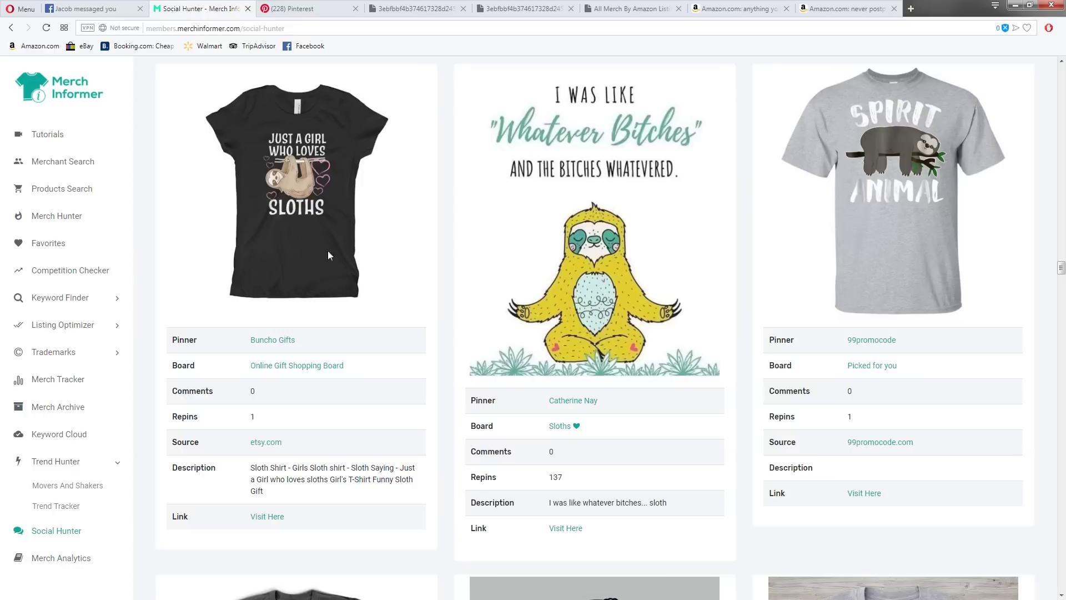
pyautogui.click(140, 8)
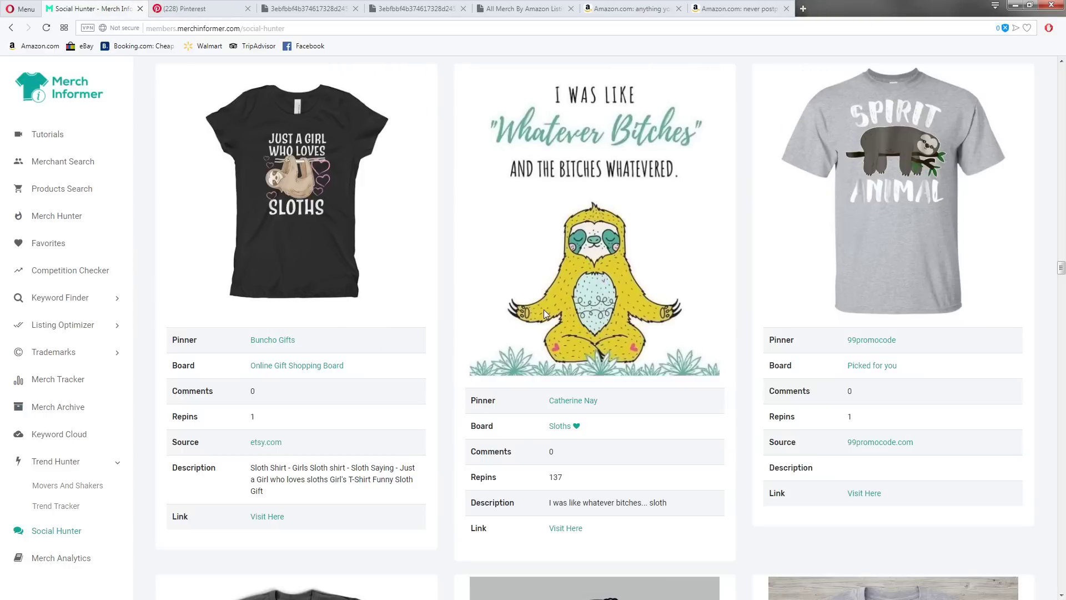
pyautogui.scroll(-8, 544, 314)
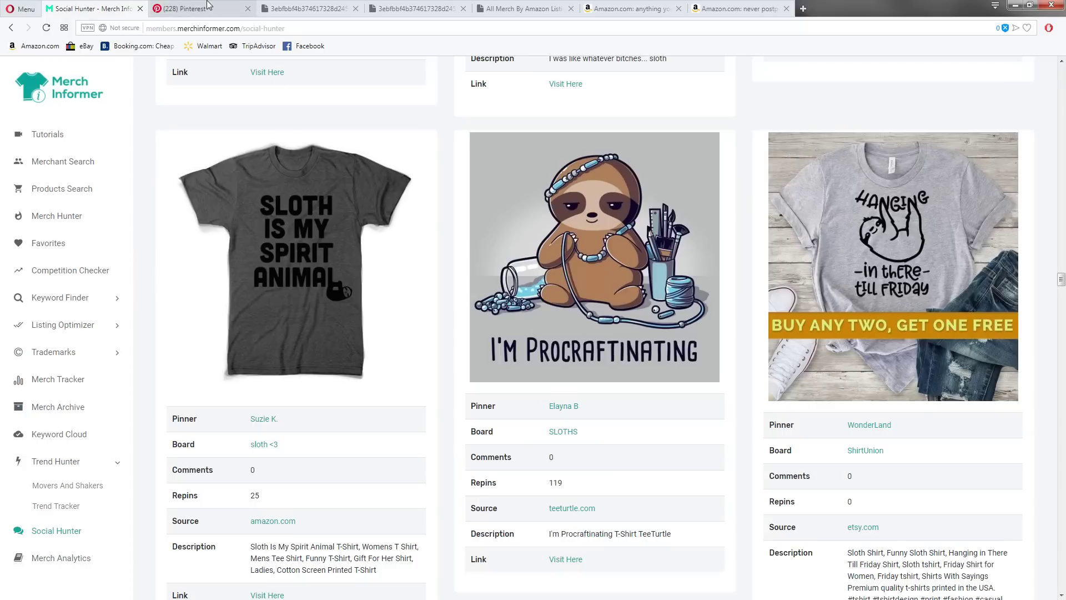
# Search Merch by Amazon T-shirts for "im procraftinating" on the Merch Research page
pyautogui.click(522, 8)
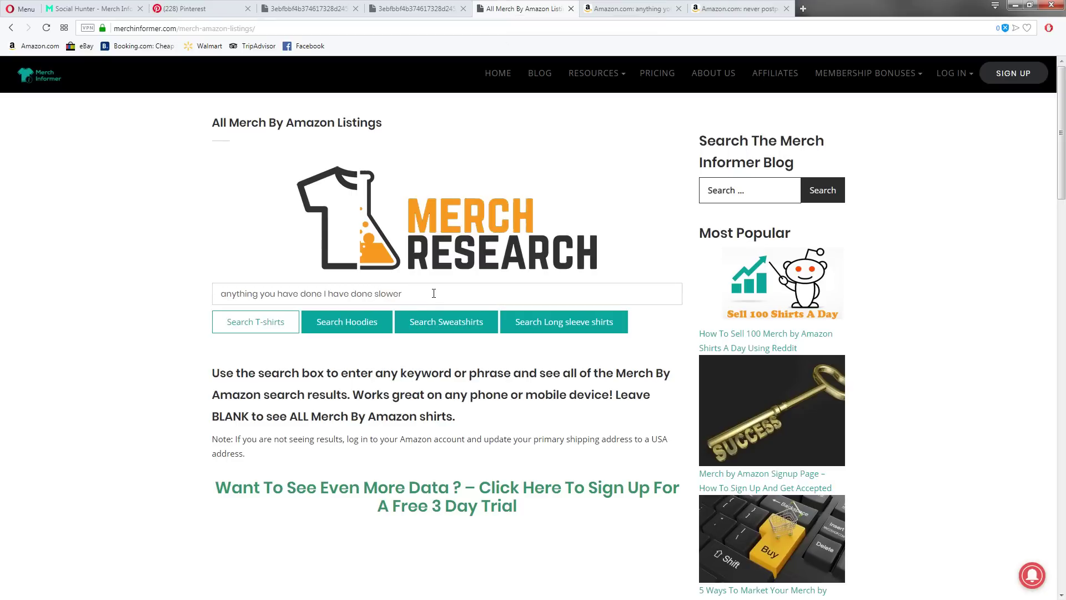
pyautogui.moveTo(430, 293); pyautogui.dragTo(143, 273)
pyautogui.write('im ')
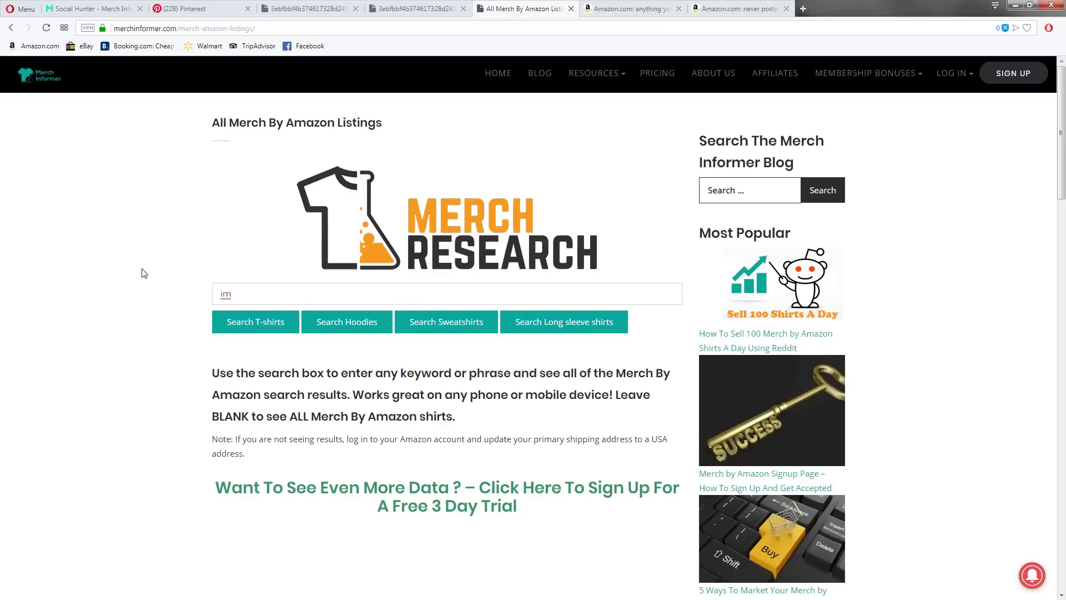
pyautogui.write('procraftinating')
pyautogui.click(278, 330)
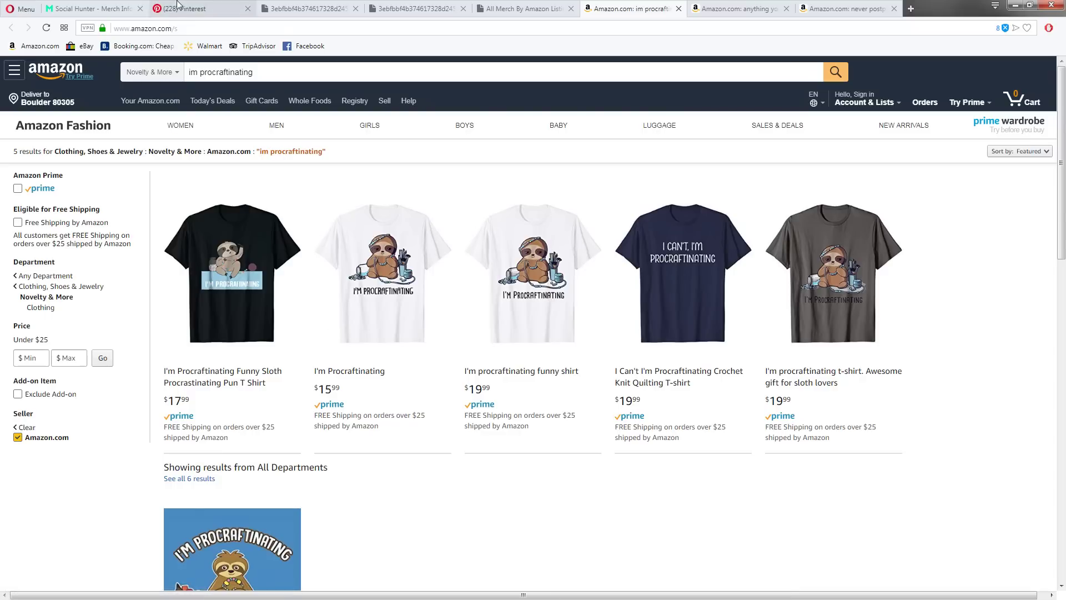
# Close both open copies of the full-size sloth image
pyautogui.click(307, 9)
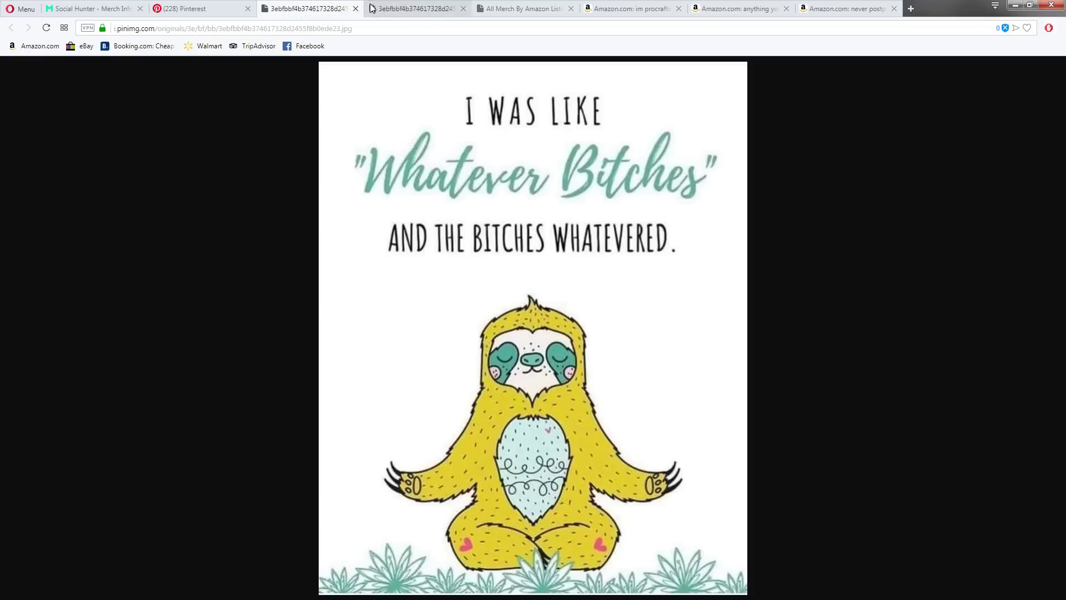
pyautogui.click(356, 8)
pyautogui.click(356, 8)
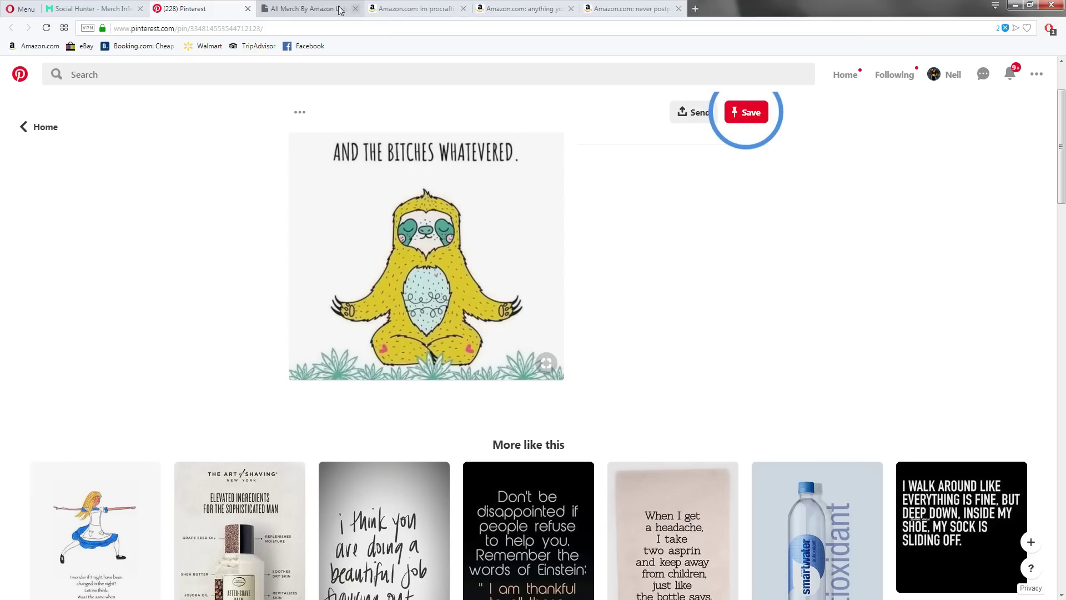
# Search Merch by Amazon T-shirts for "today I plan to do nothing" on the Merch Research page
pyautogui.click(332, 8)
pyautogui.moveTo(335, 294); pyautogui.dragTo(174, 285)
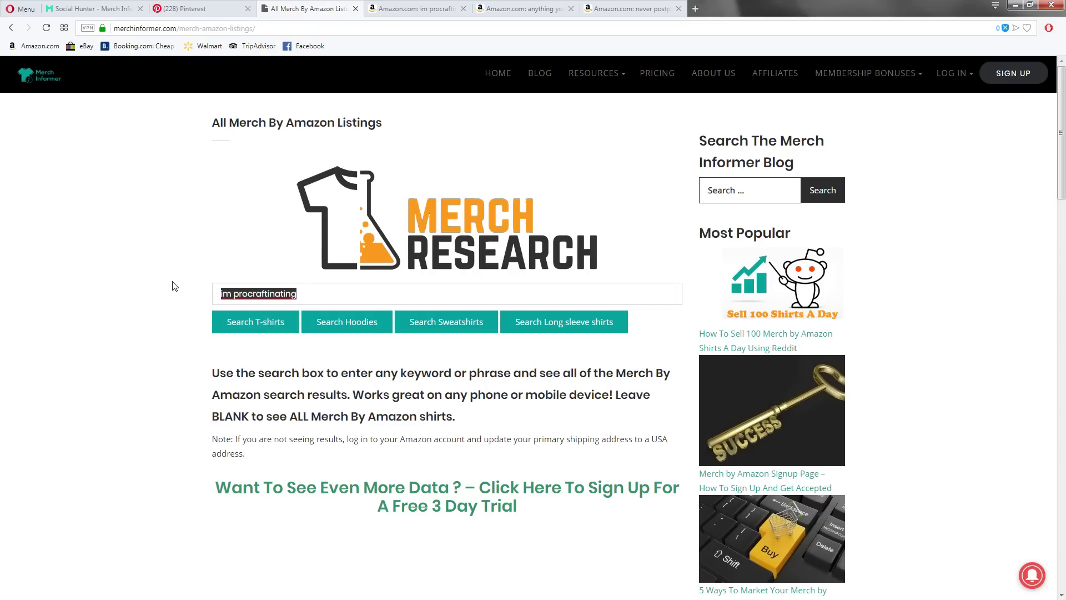
pyautogui.write('today I plan to ')
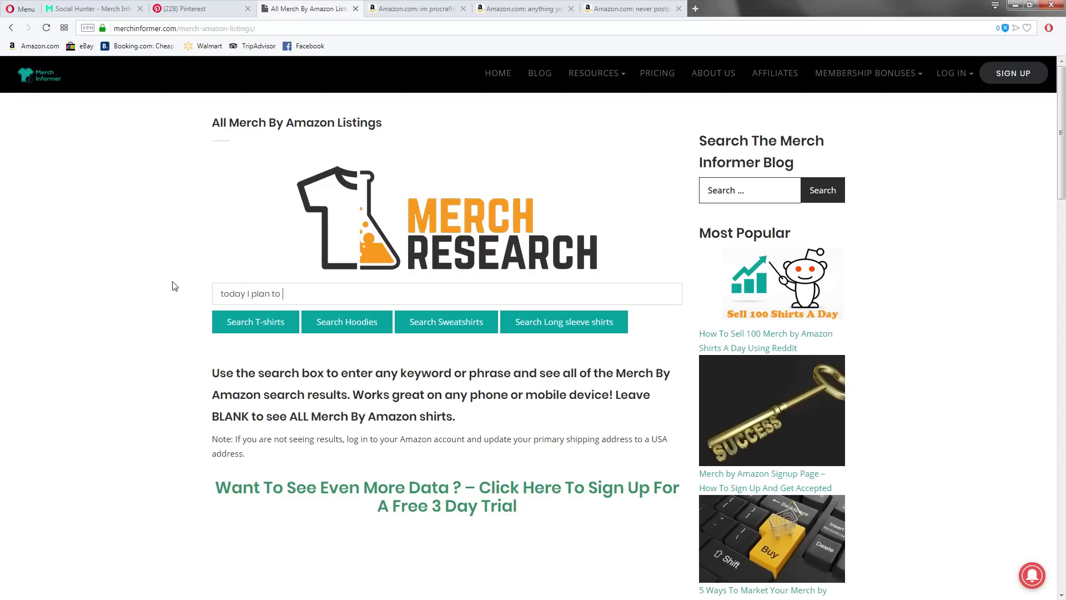
pyautogui.write('do nothing')
pyautogui.click(256, 322)
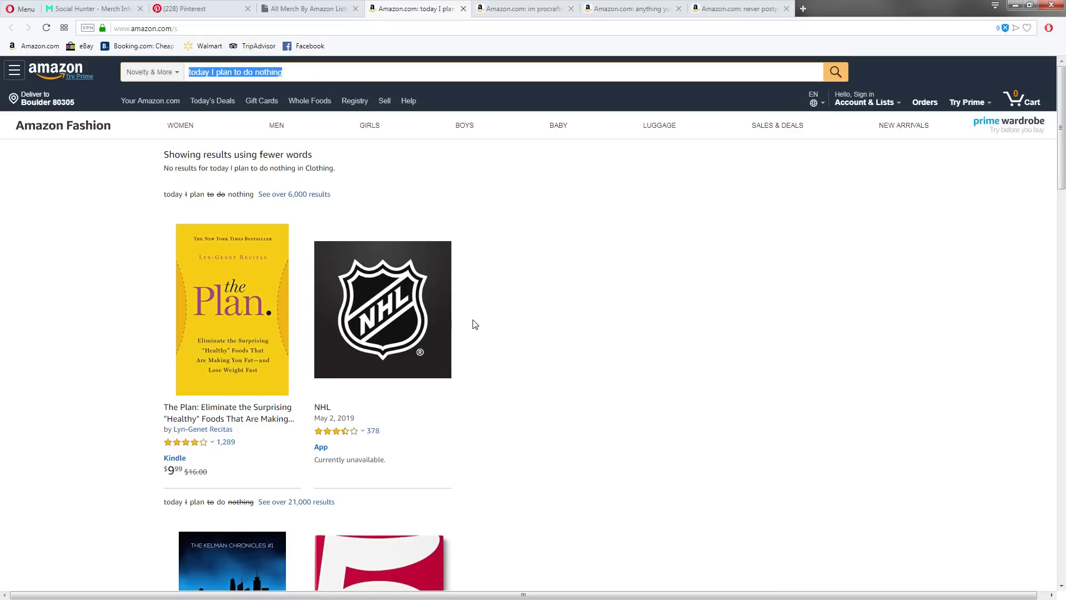
# Return to Social Hunter and browse more sloth and funny-saying shirts, down to the "Live Slow Die Whenever" design
pyautogui.click(111, 10)
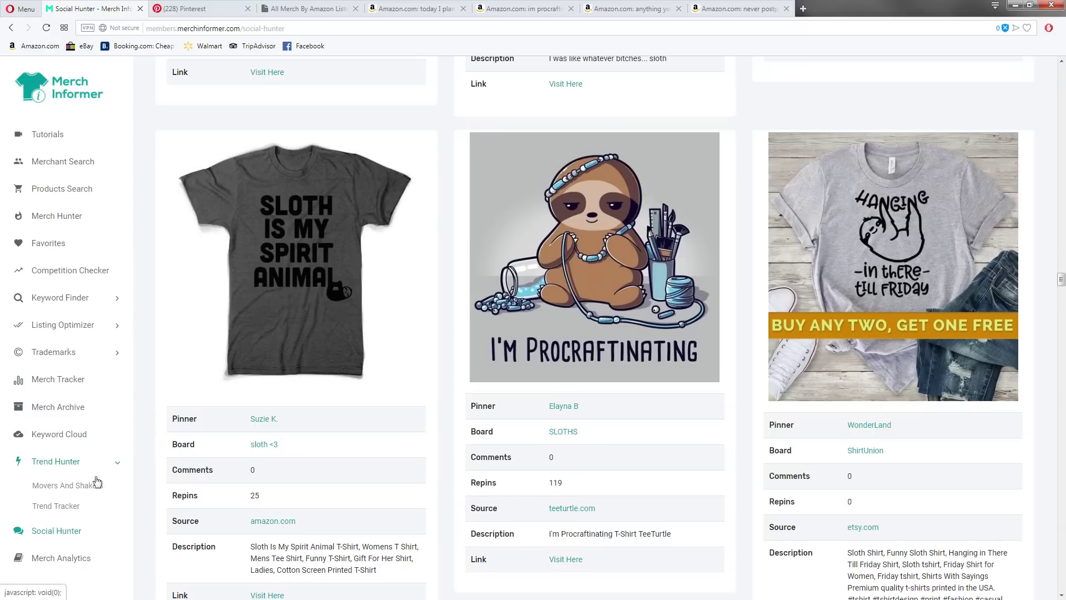
pyautogui.scroll(-10, 481, 298)
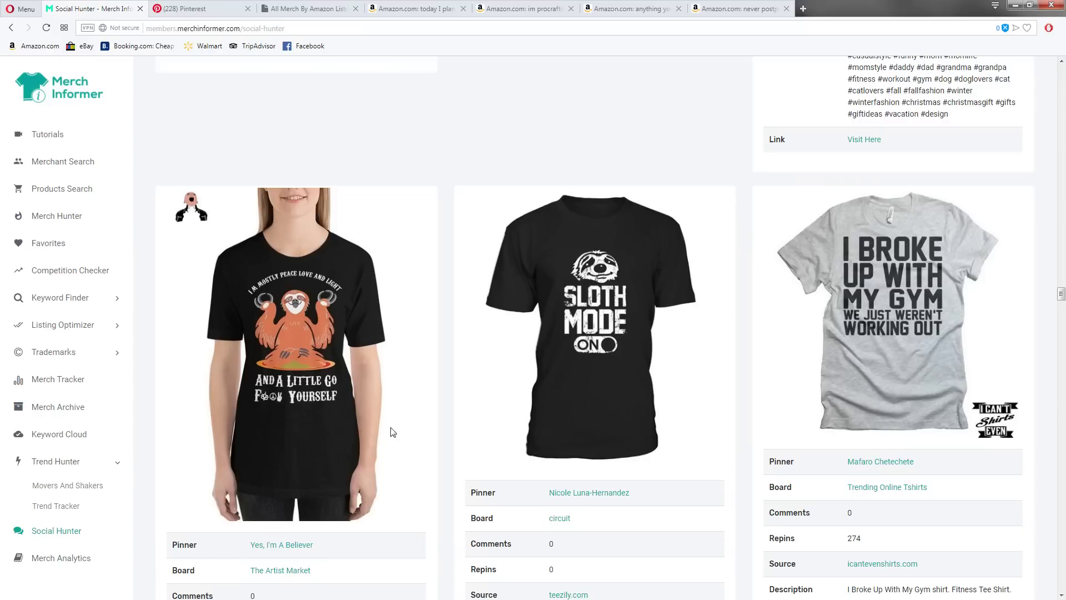
pyautogui.scroll(-4, 444, 446)
pyautogui.scroll(-8, 446, 448)
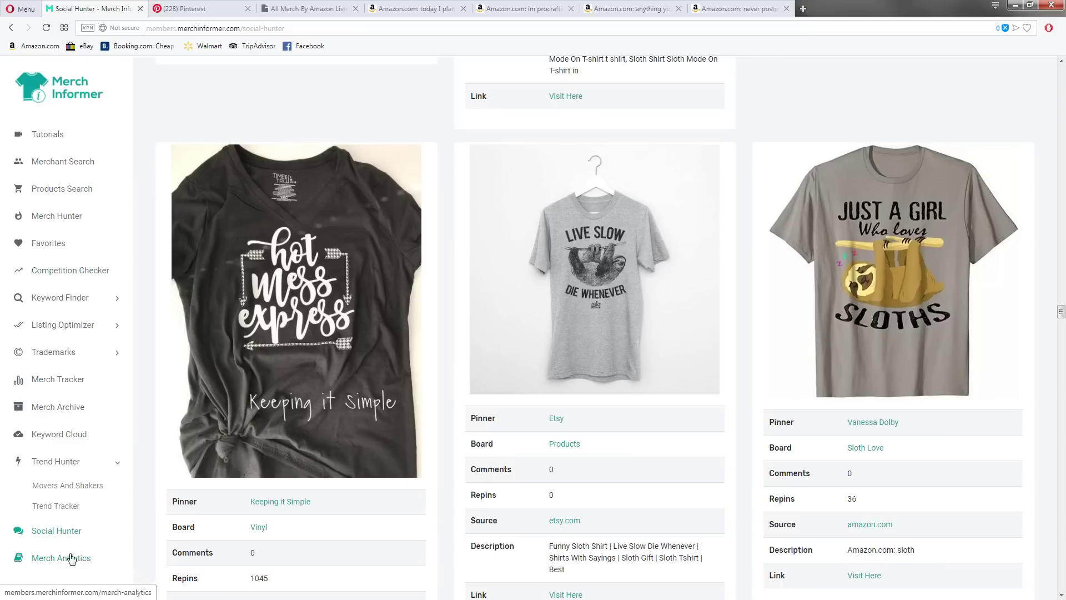
# Search the Trend Tracker for a three-month period with average BSR 0 - 100 000 and look through the listed shirts
pyautogui.click(58, 506)
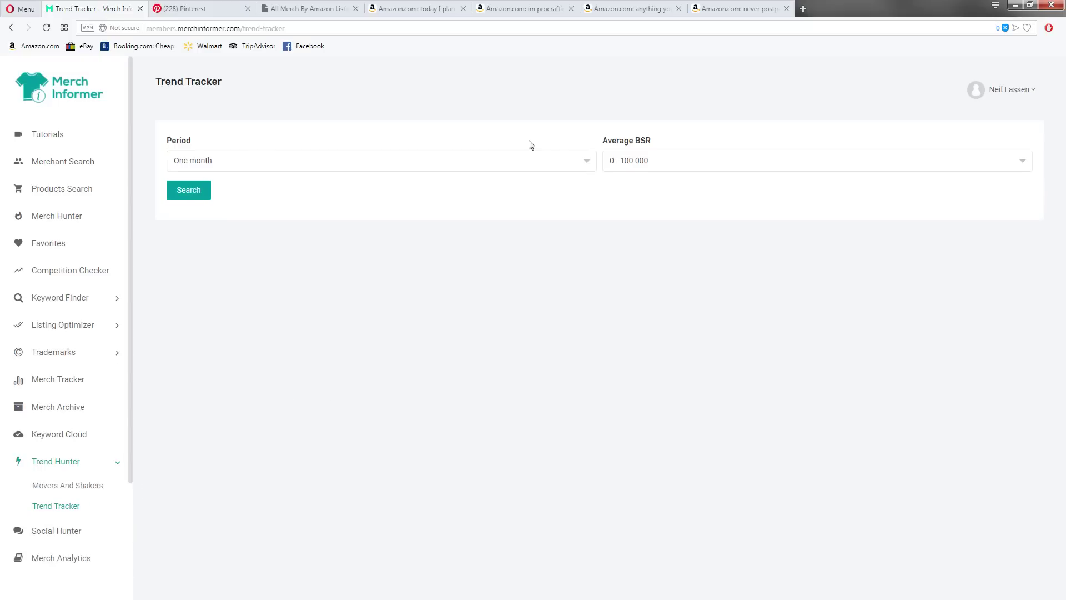
pyautogui.click(551, 162)
pyautogui.click(219, 244)
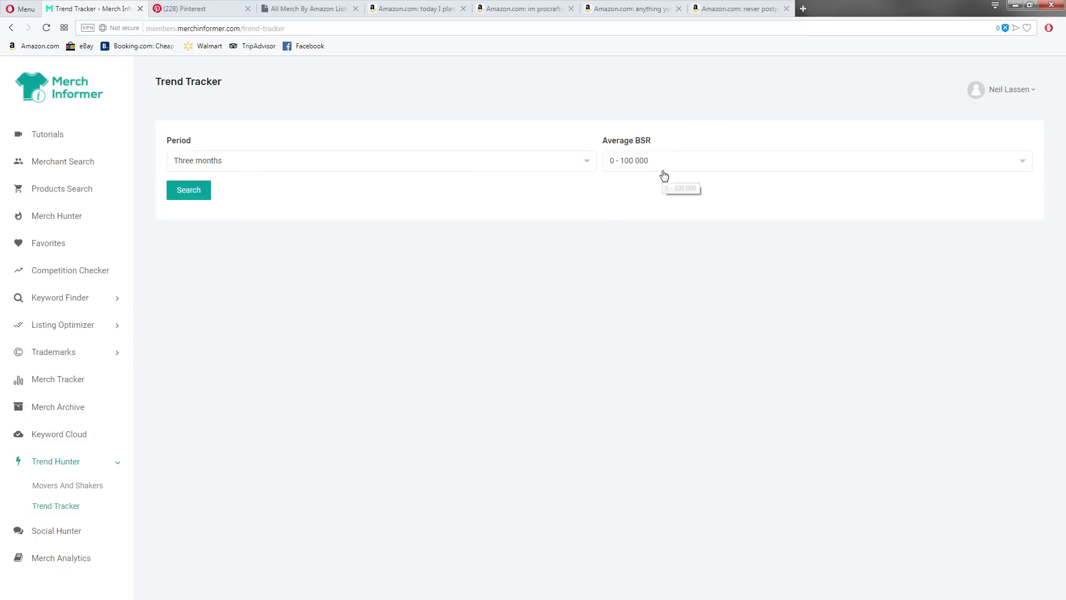
pyautogui.click(189, 191)
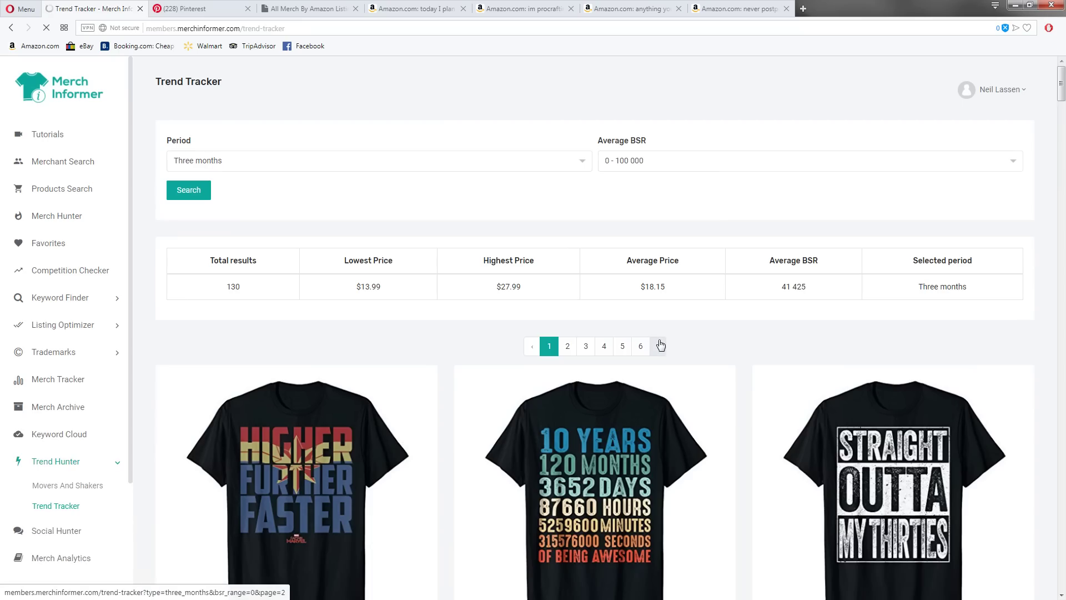
pyautogui.scroll(-8, 666, 344)
pyautogui.scroll(-15, 665, 337)
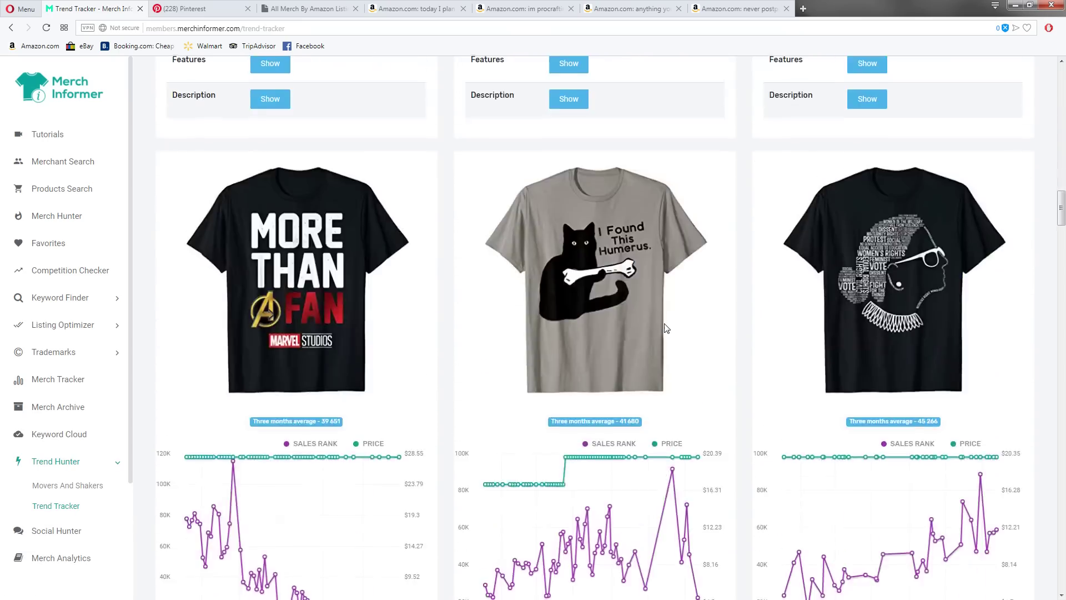
# Look through the Trend Tracker results, recheck the search settings and summary, and locate the "Just a Girl Who Loves Sloths" shirt
pyautogui.scroll(-7, 666, 328)
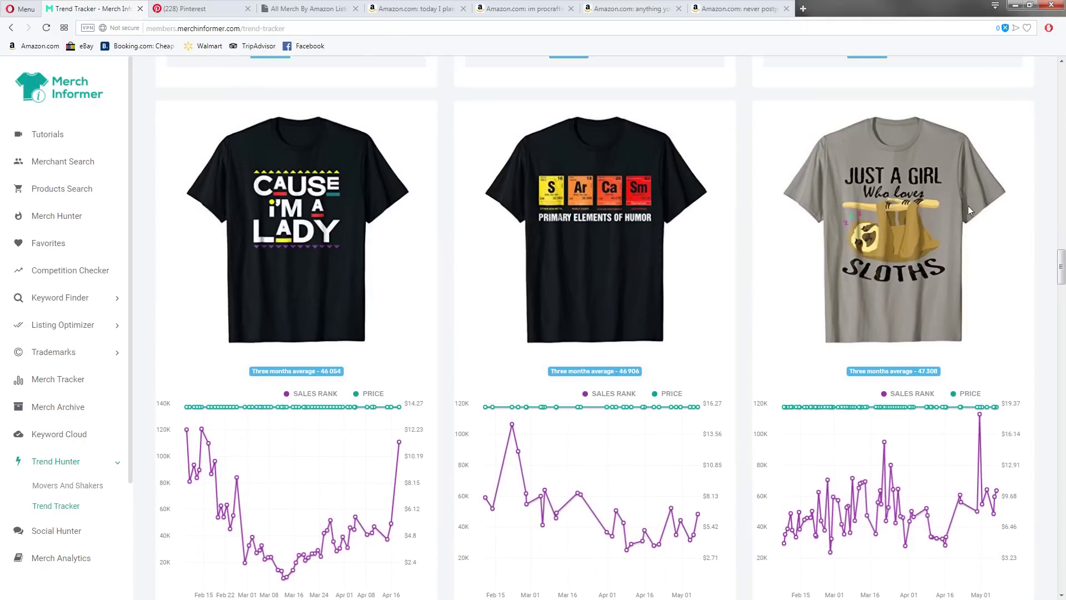
pyautogui.scroll(20, 528, 157)
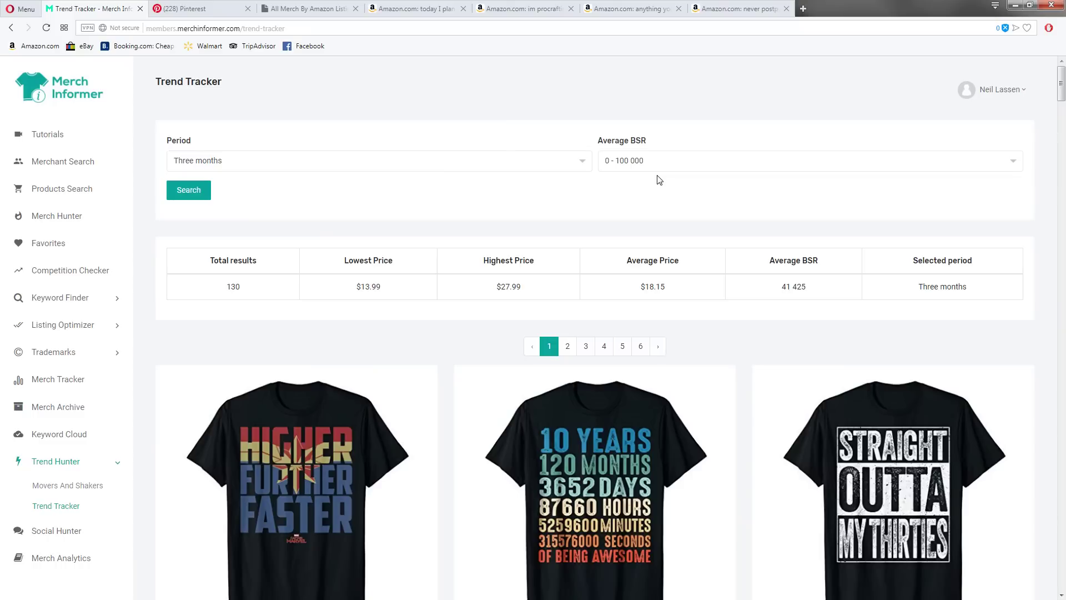
pyautogui.scroll(-12, 717, 247)
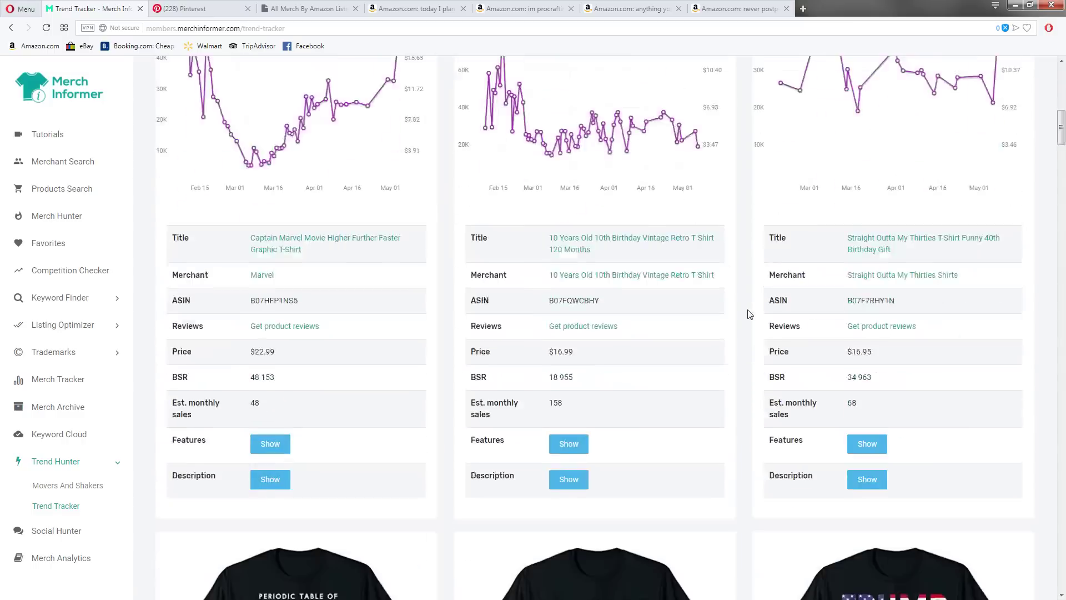
pyautogui.scroll(-12, 749, 314)
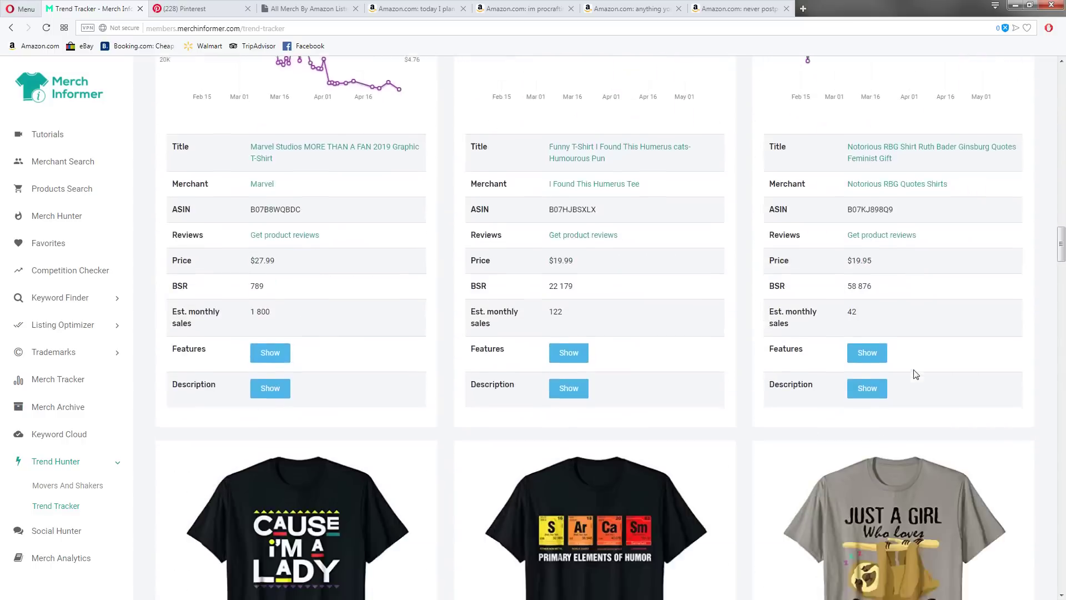
pyautogui.scroll(-6, 917, 374)
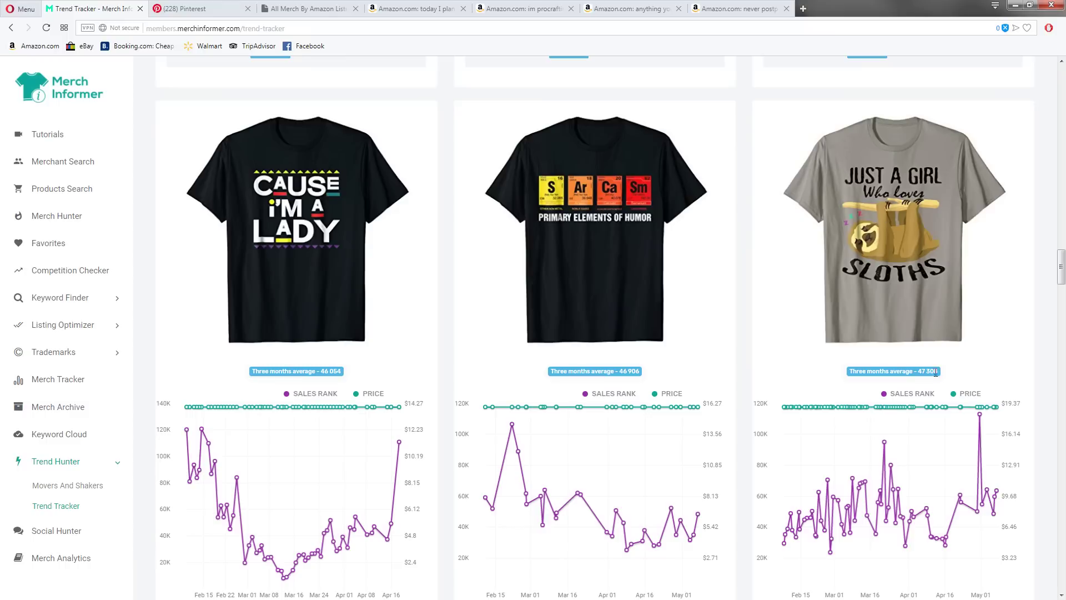
# Examine the three-month average rank and the sales rank chart of the "Just a Girl Who Loves Sloths" shirt
pyautogui.moveTo(937, 372); pyautogui.dragTo(918, 372)
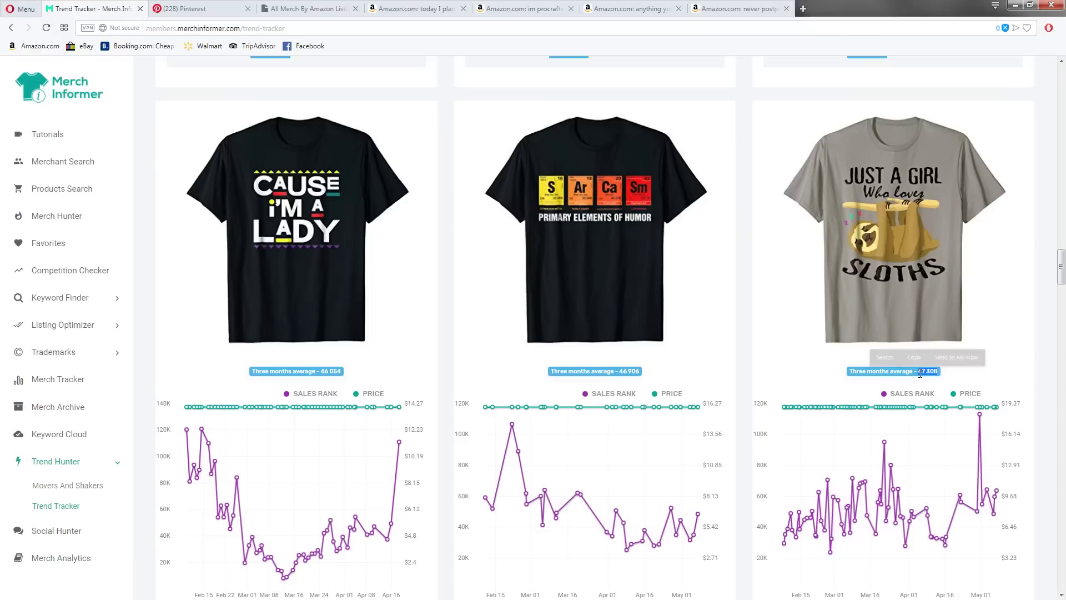
pyautogui.click(978, 389)
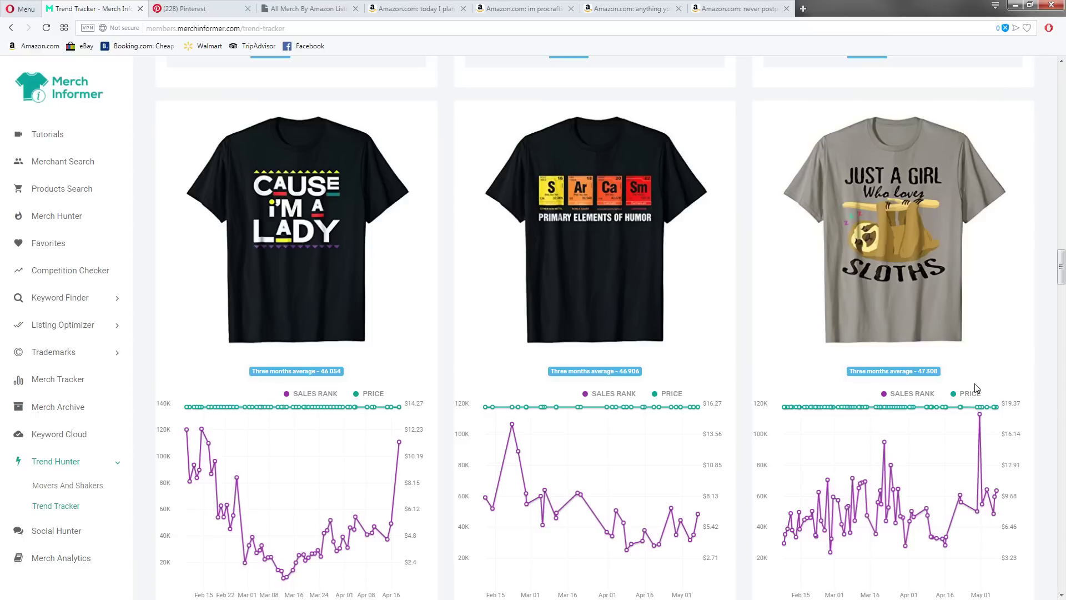
pyautogui.scroll(-2, 977, 388)
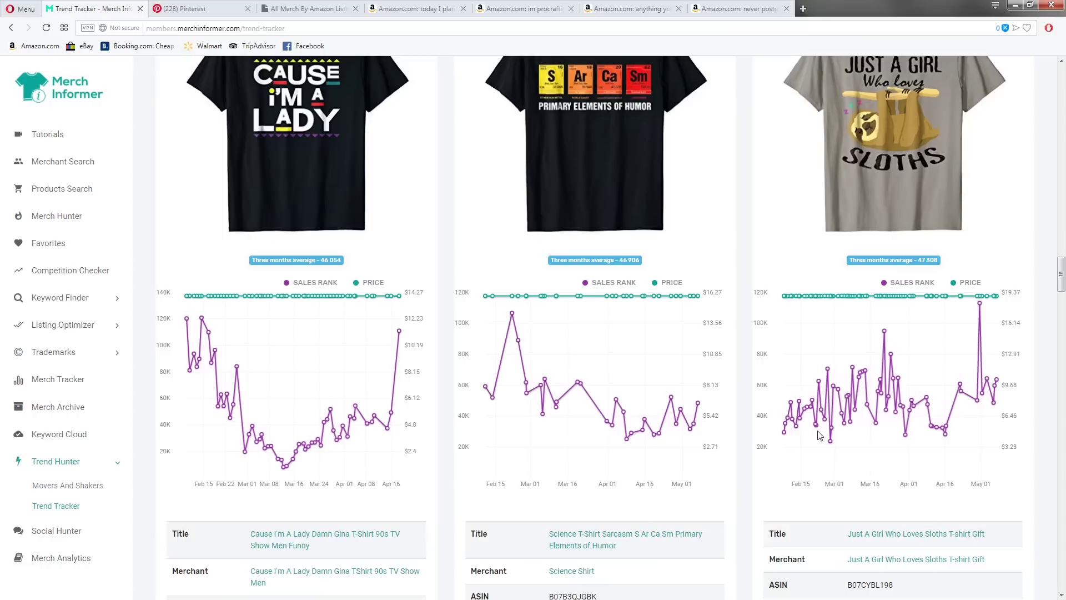